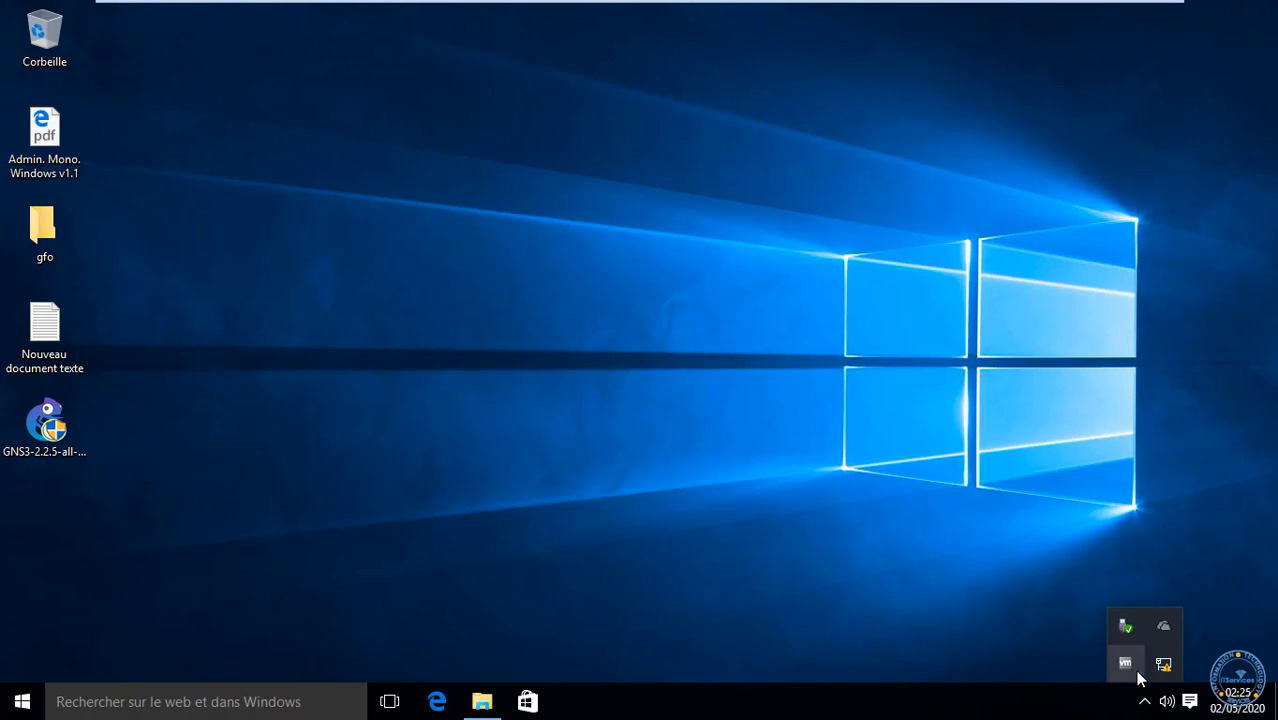
Step: Dismiss the tray overflow panel and refresh the desktop several times
{"action": "left_click", "coordinate": [633, 240]}
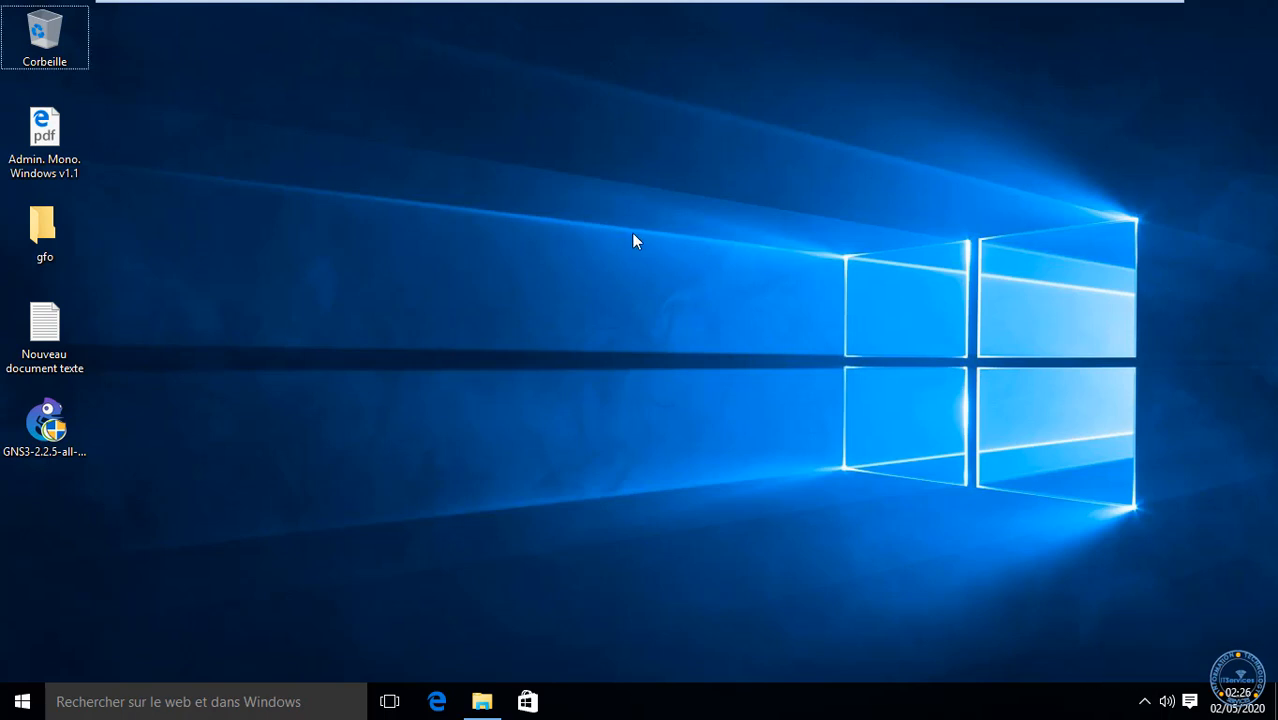
{"action": "right_click", "coordinate": [450, 274]}
{"action": "left_click", "coordinate": [473, 332]}
{"action": "right_click", "coordinate": [476, 222]}
{"action": "left_click", "coordinate": [508, 268]}
{"action": "right_click", "coordinate": [417, 163]}
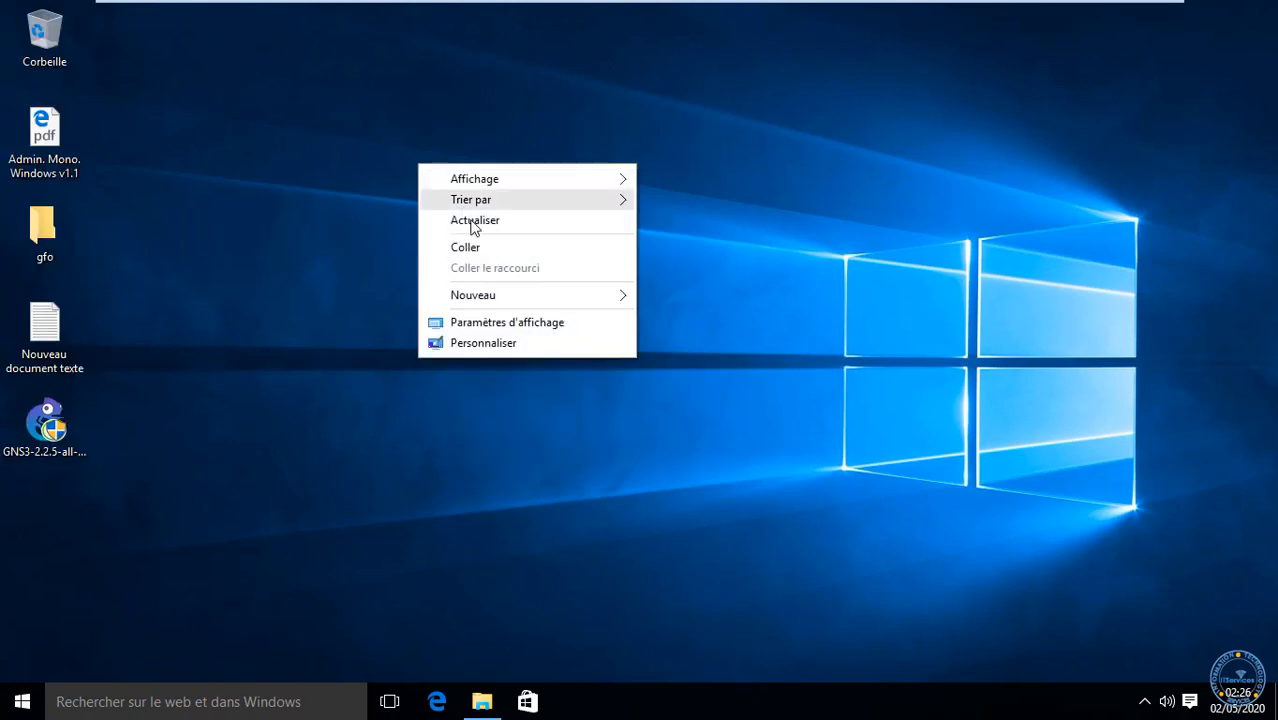
{"action": "left_click", "coordinate": [474, 222]}
{"action": "right_click", "coordinate": [426, 167]}
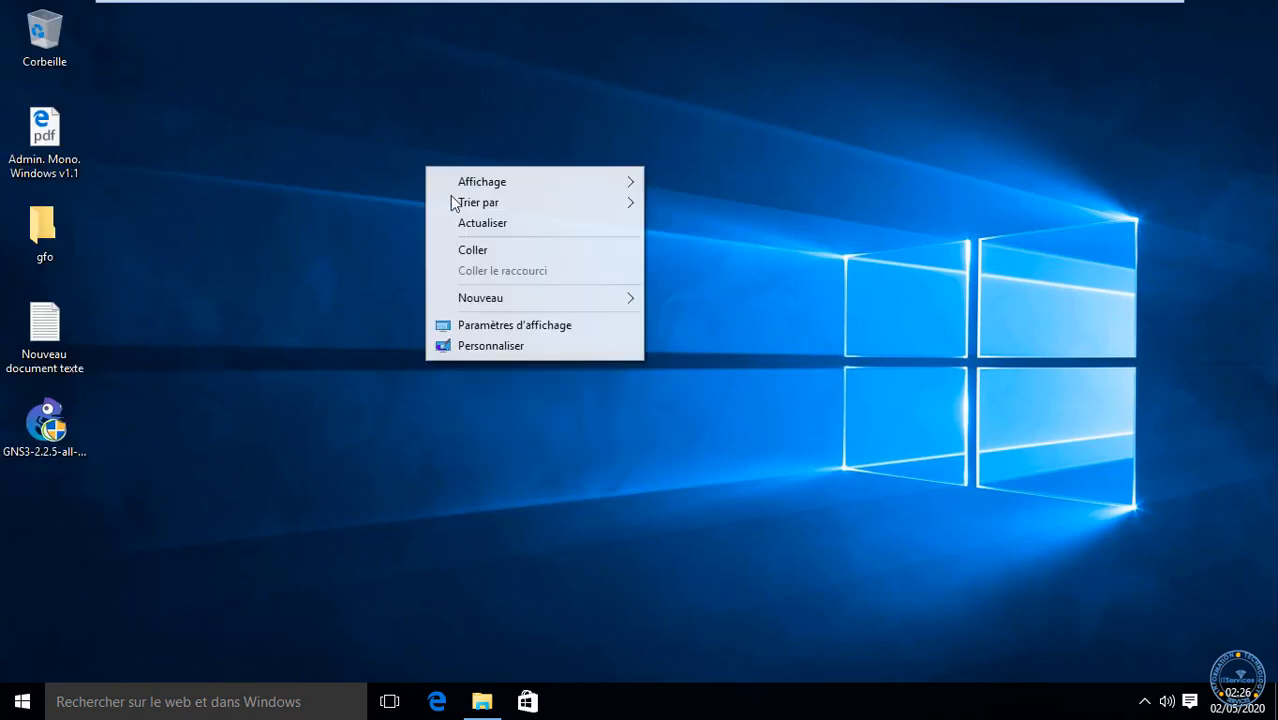
{"action": "left_click", "coordinate": [470, 222]}
{"action": "right_click", "coordinate": [379, 153]}
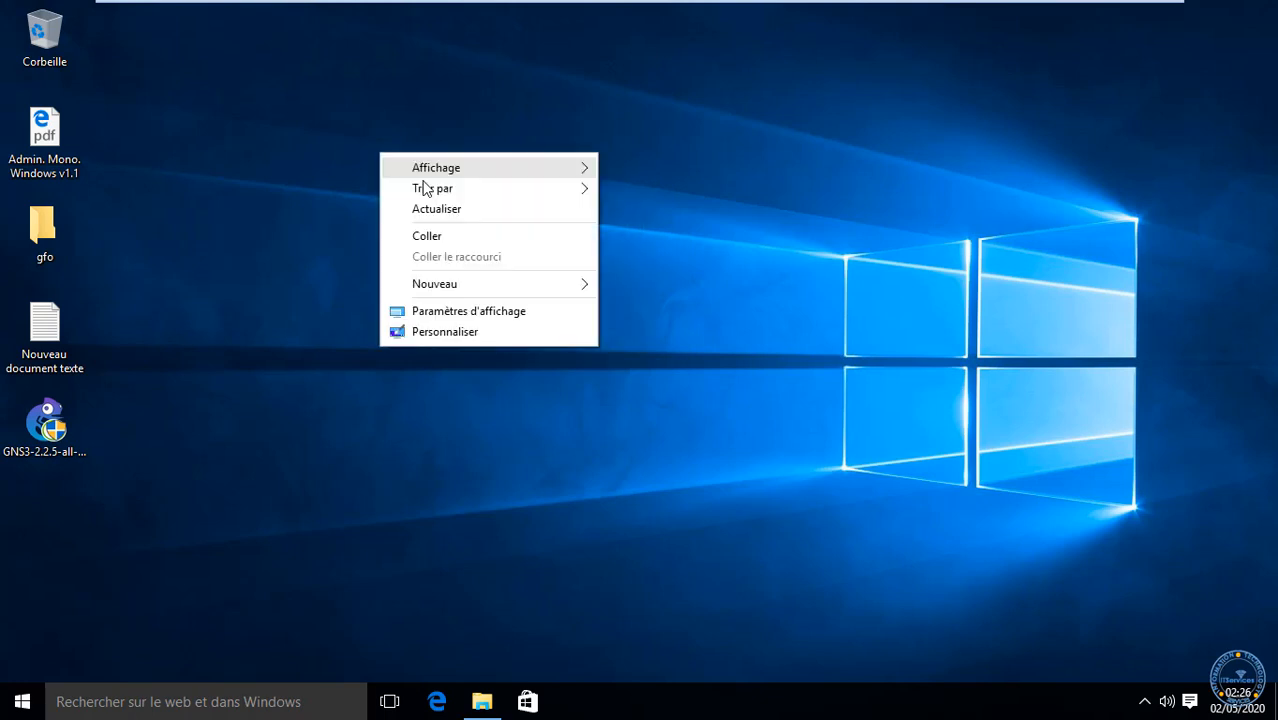
{"action": "left_click", "coordinate": [432, 209]}
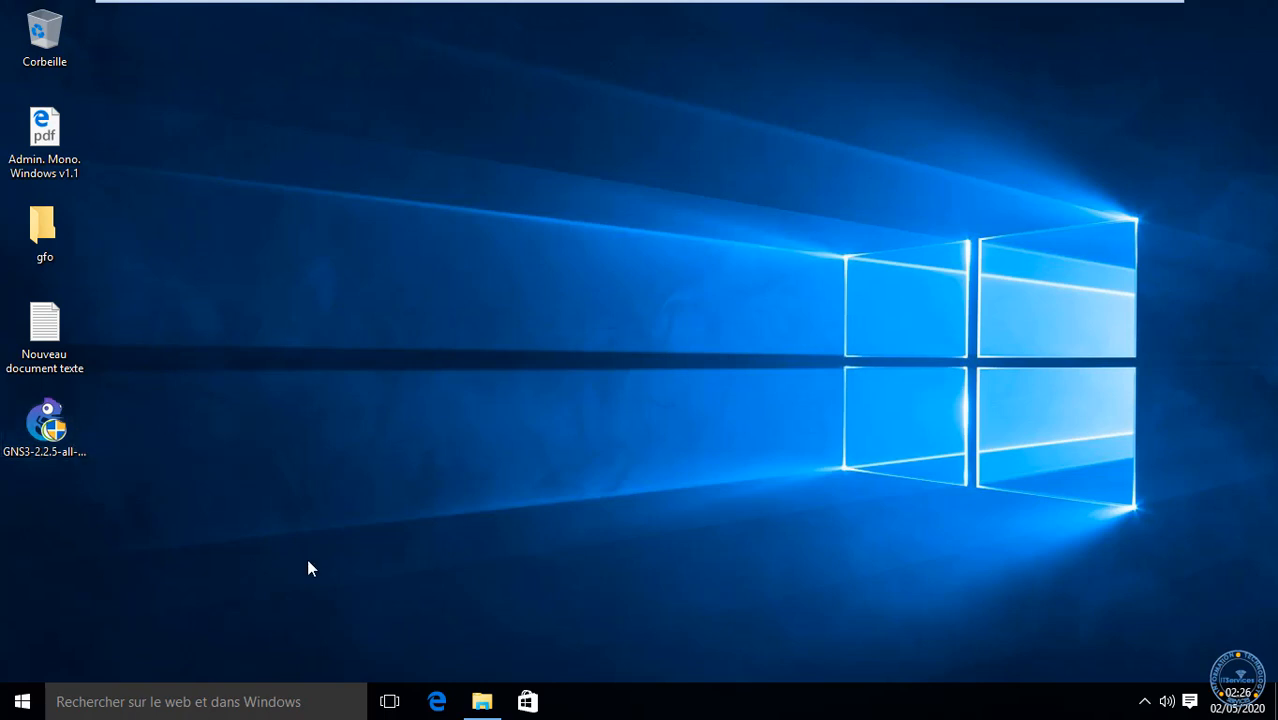
Step: Launch the GNS3-2.2.5-all-in-one installer, approve the UAC prompt, and pass the Welcome page
{"action": "left_click", "coordinate": [54, 432]}
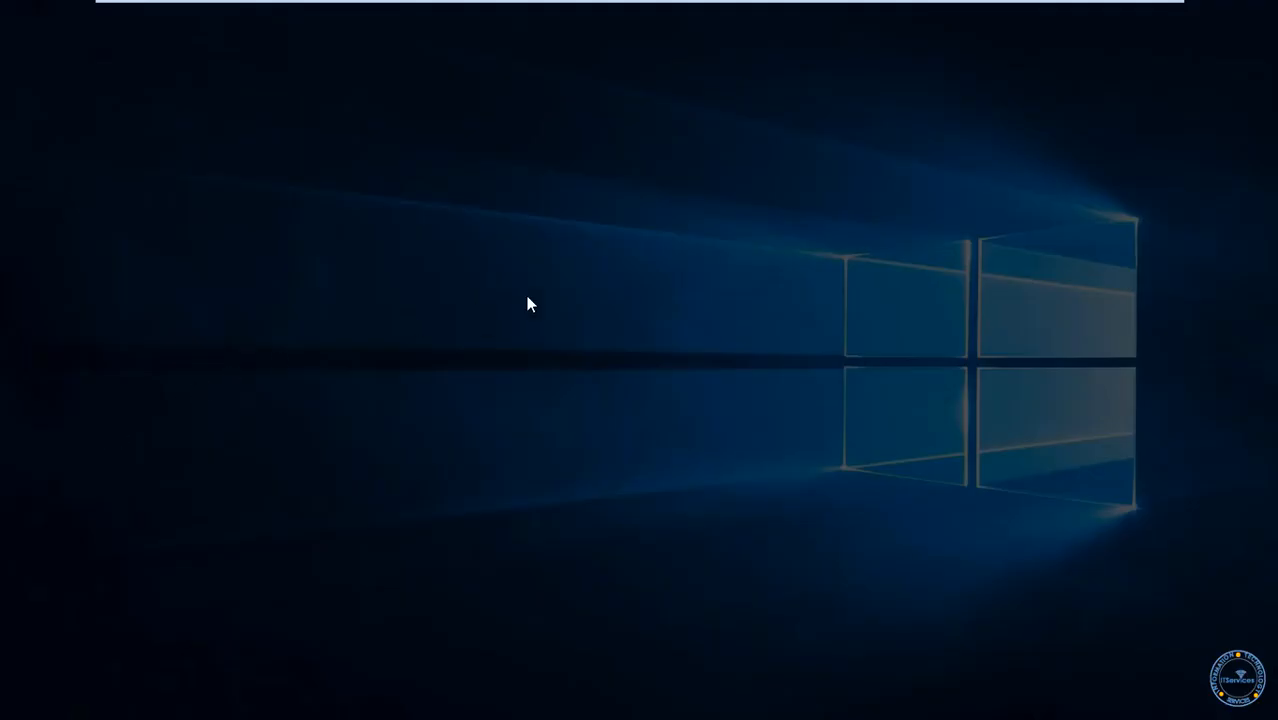
{"action": "left_click", "coordinate": [722, 395]}
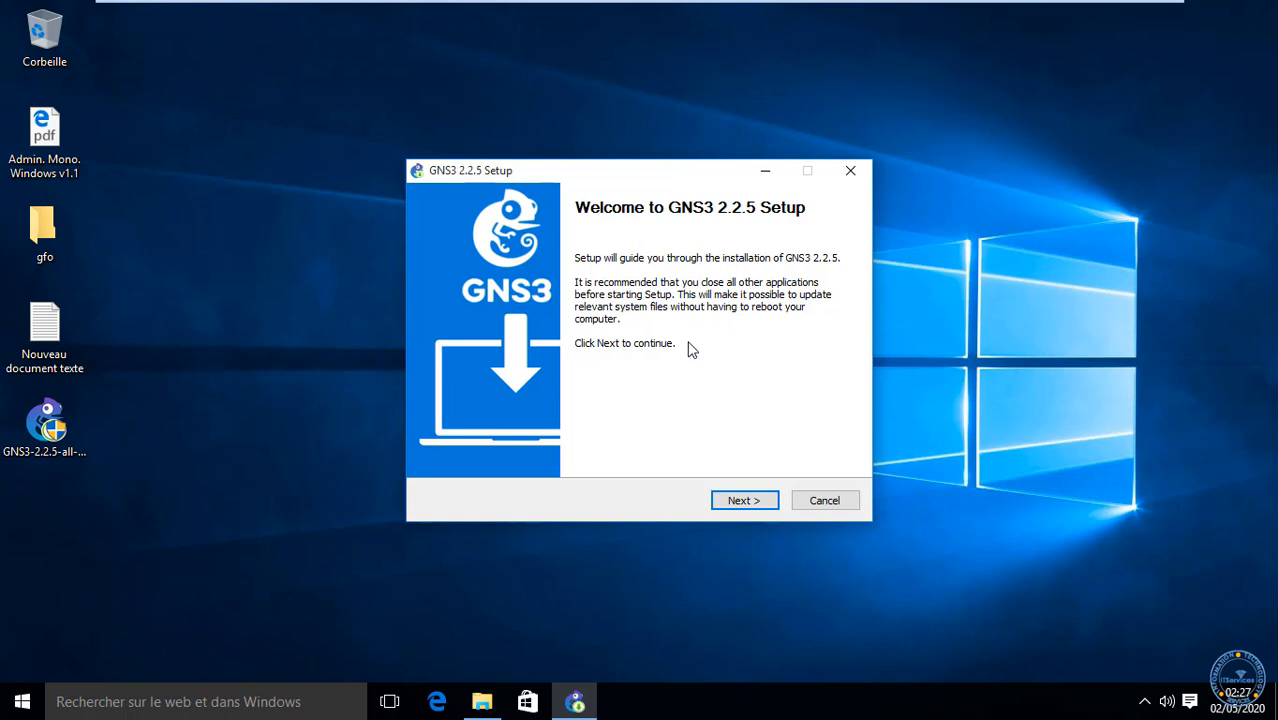
{"action": "left_click", "coordinate": [738, 502]}
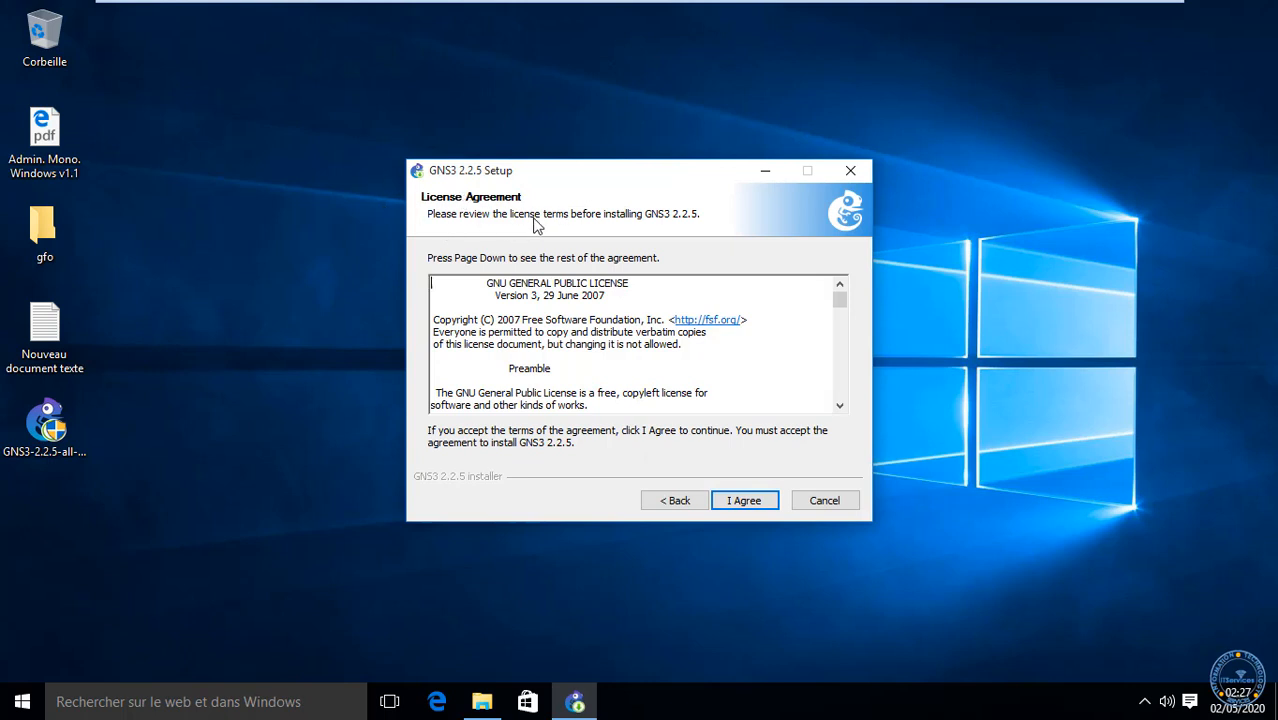
Step: Accept the GNU GPL license and keep the Start Menu folder named GNS3
{"action": "left_click", "coordinate": [752, 508]}
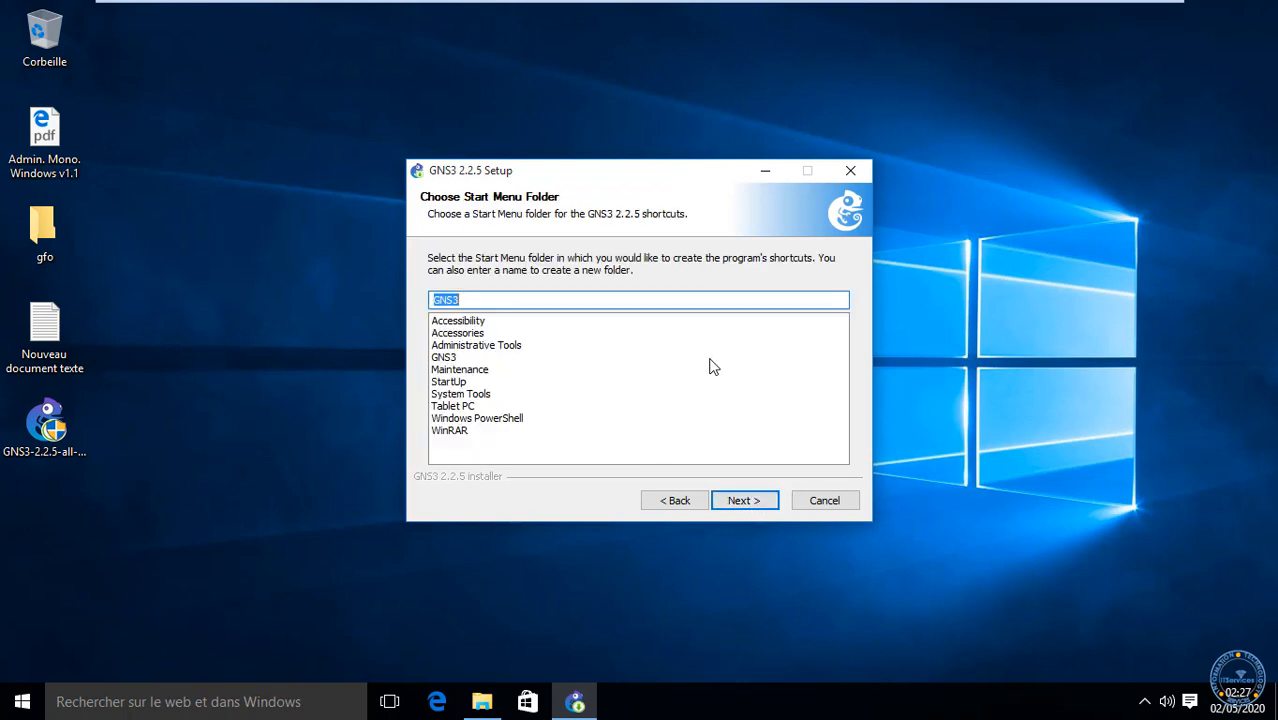
{"action": "left_click", "coordinate": [606, 296]}
{"action": "left_click", "coordinate": [472, 334]}
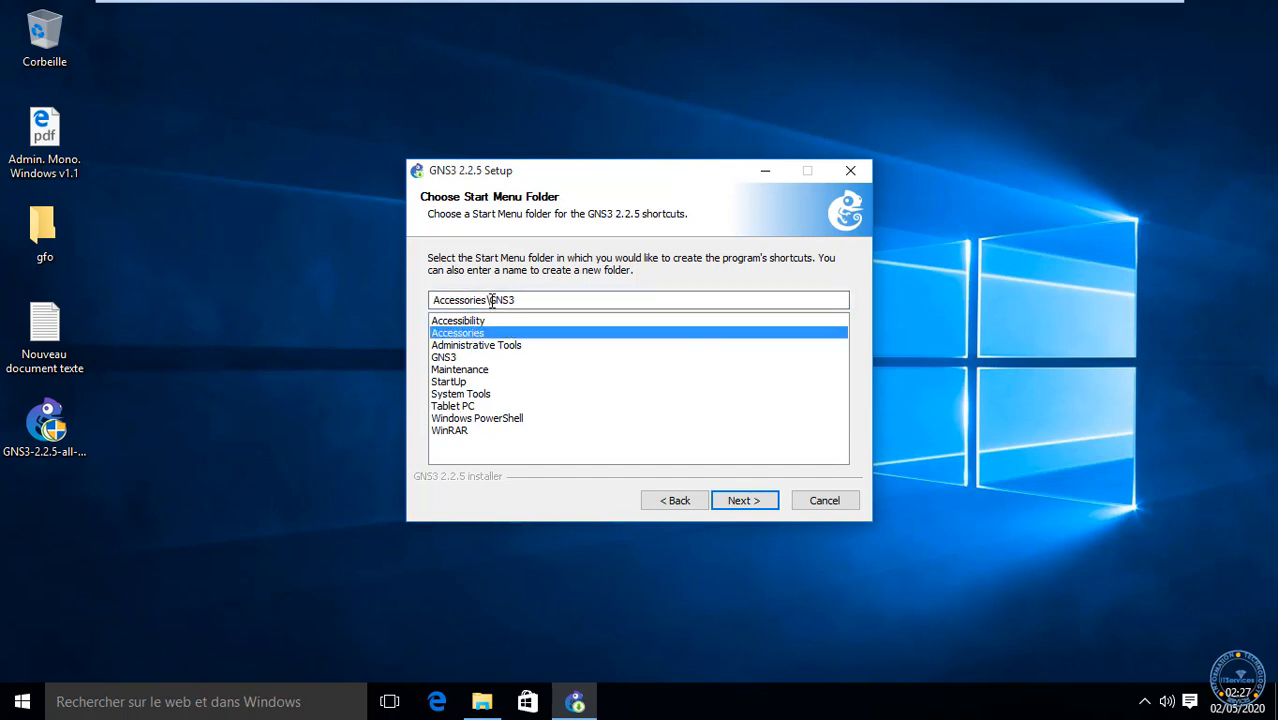
{"action": "left_click_drag", "start_coordinate": [491, 300], "coordinate": [296, 310]}
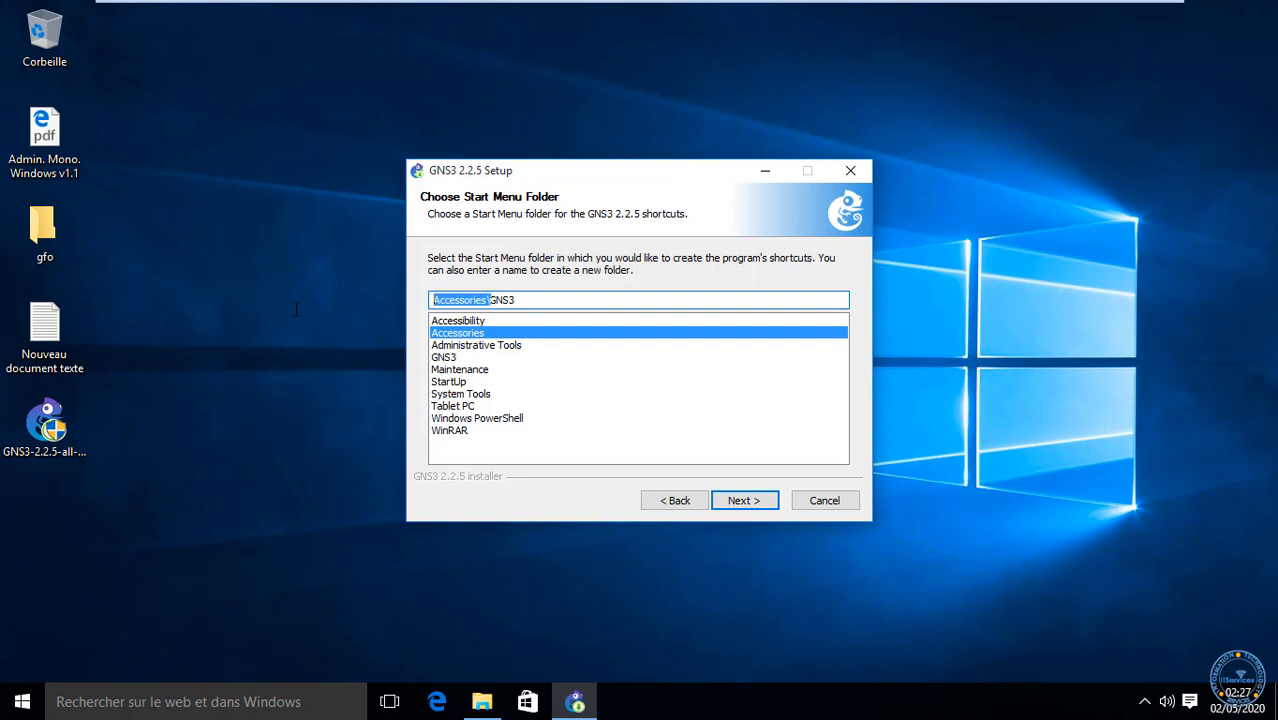
{"action": "left_click", "coordinate": [480, 321]}
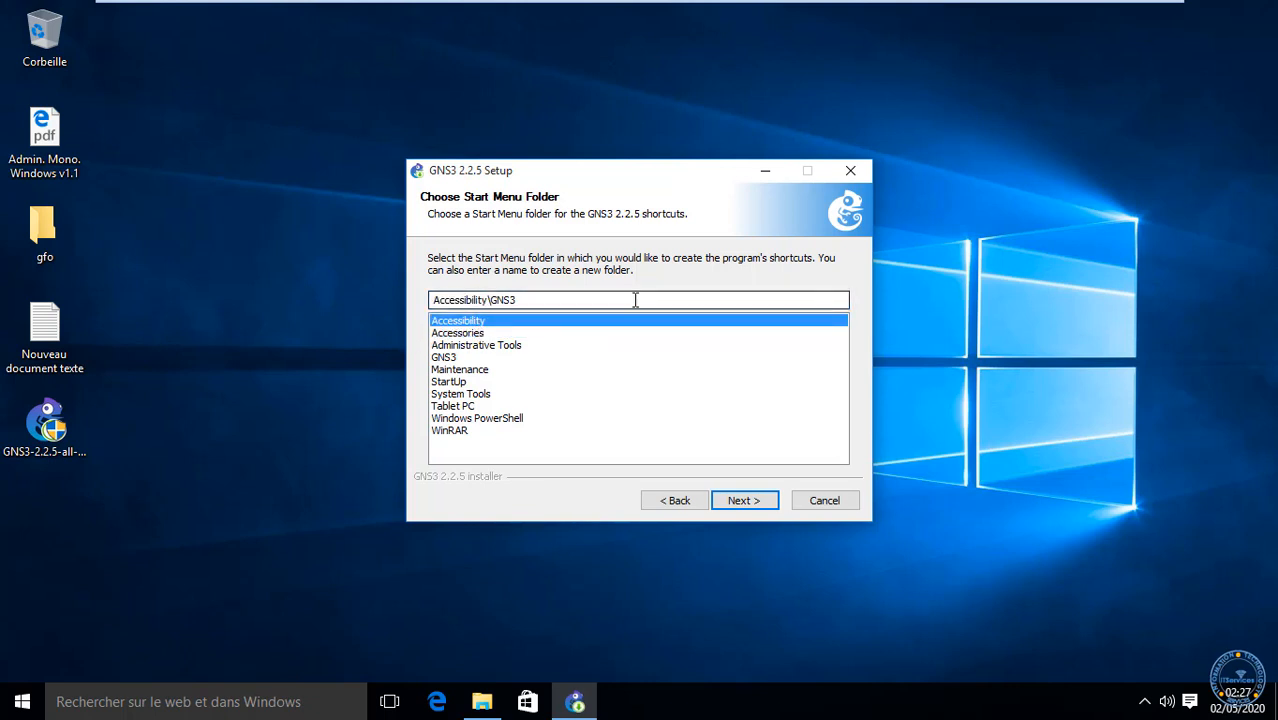
{"action": "left_click", "coordinate": [450, 358]}
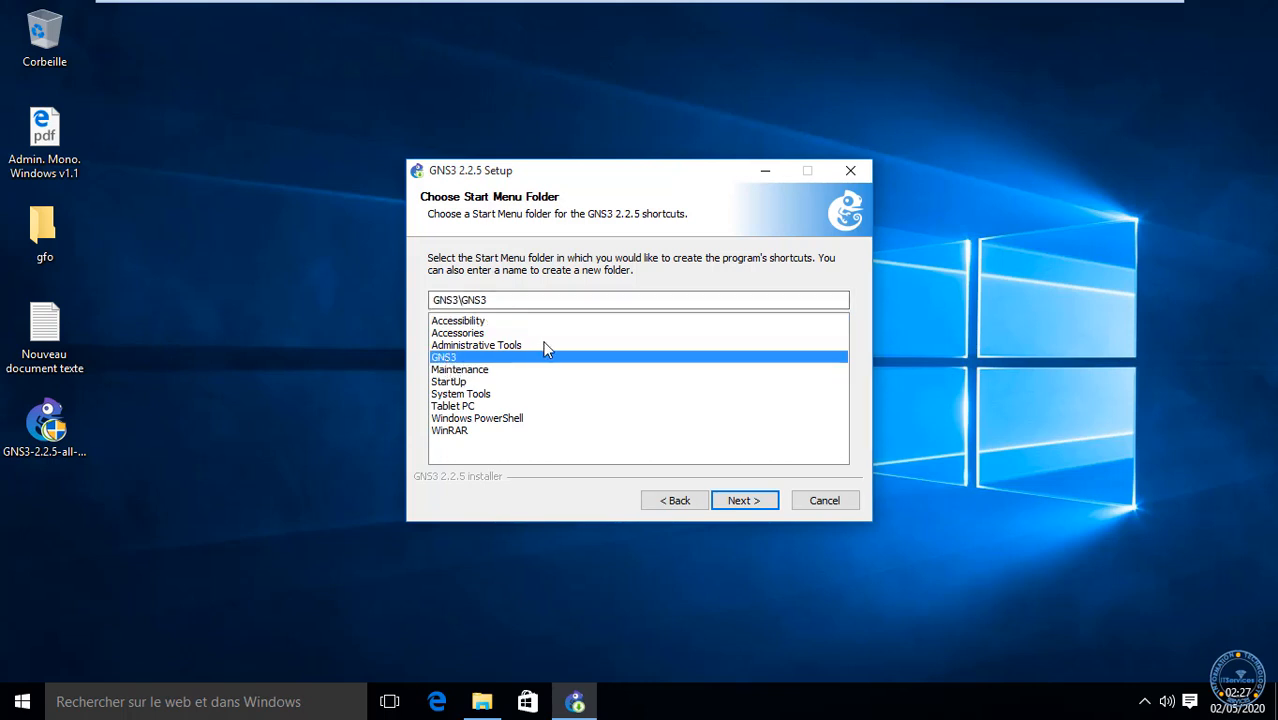
{"action": "left_click_drag", "start_coordinate": [463, 300], "coordinate": [323, 318]}
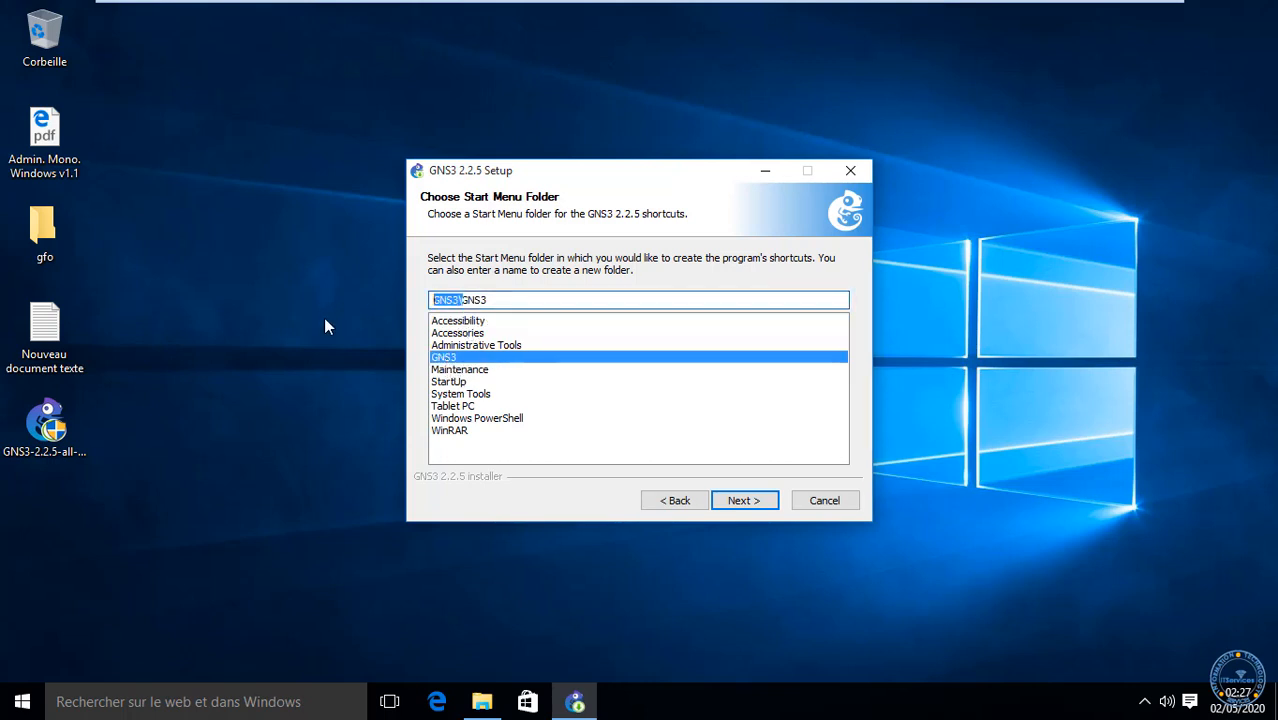
{"action": "key", "text": "BackSpace"}
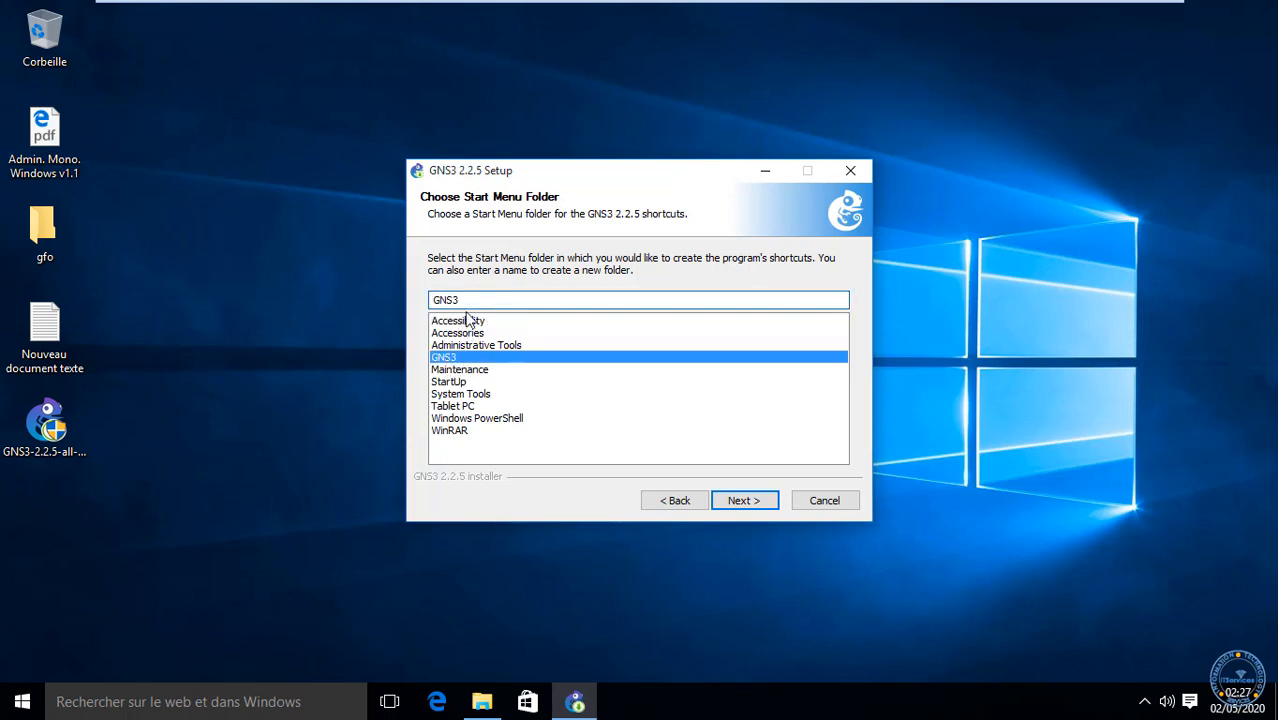
{"action": "left_click", "coordinate": [745, 502]}
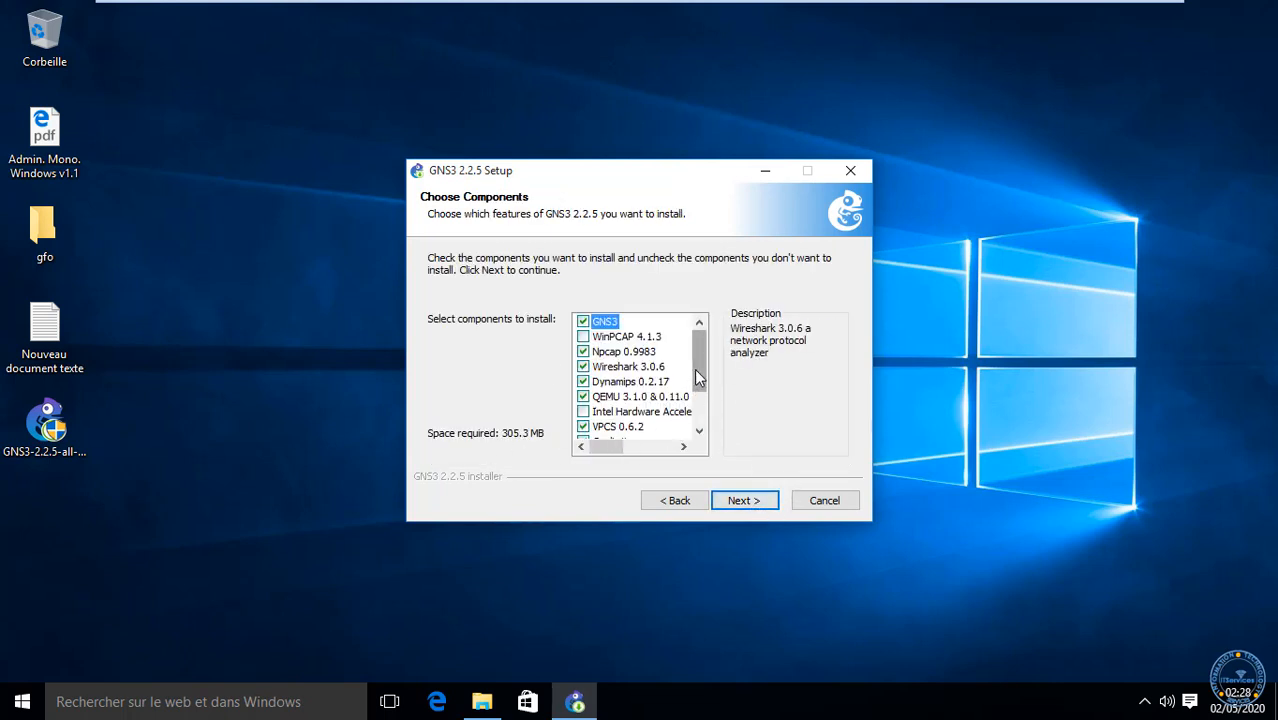
{"action": "left_click_drag", "start_coordinate": [696, 371], "coordinate": [669, 356]}
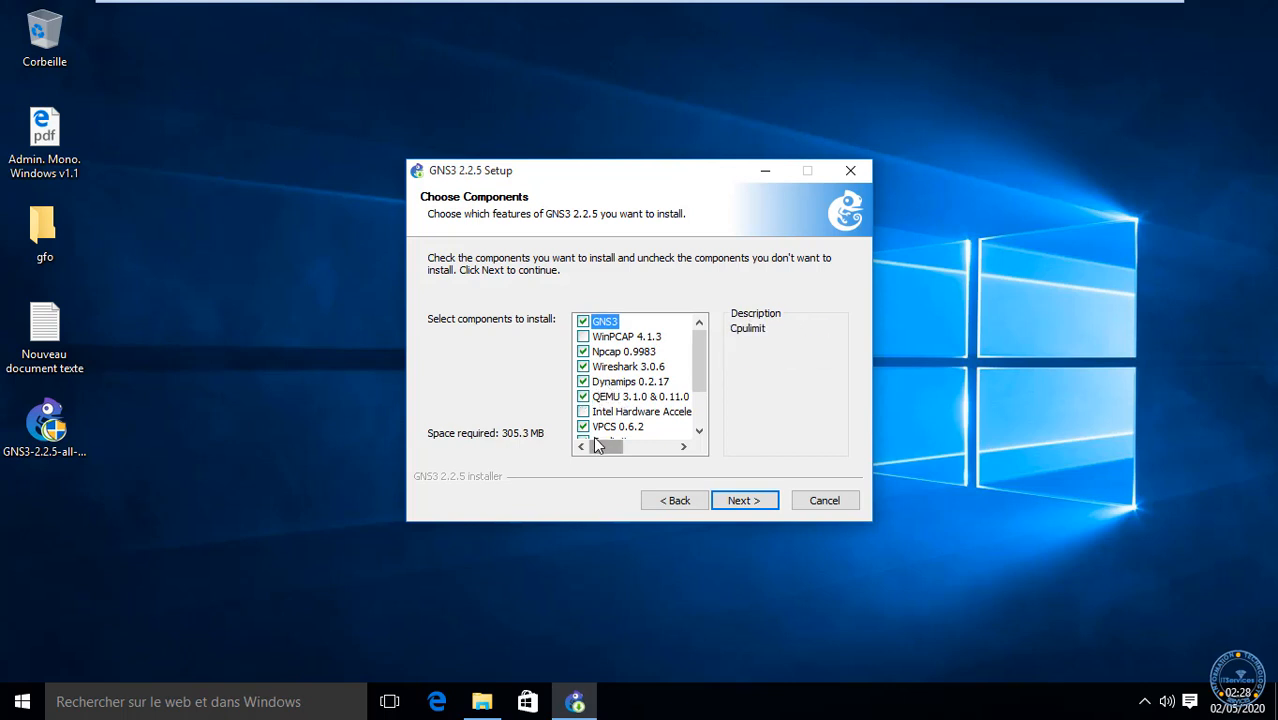
{"action": "scroll", "coordinate": [598, 438], "scroll_direction": "down", "scroll_amount": 1}
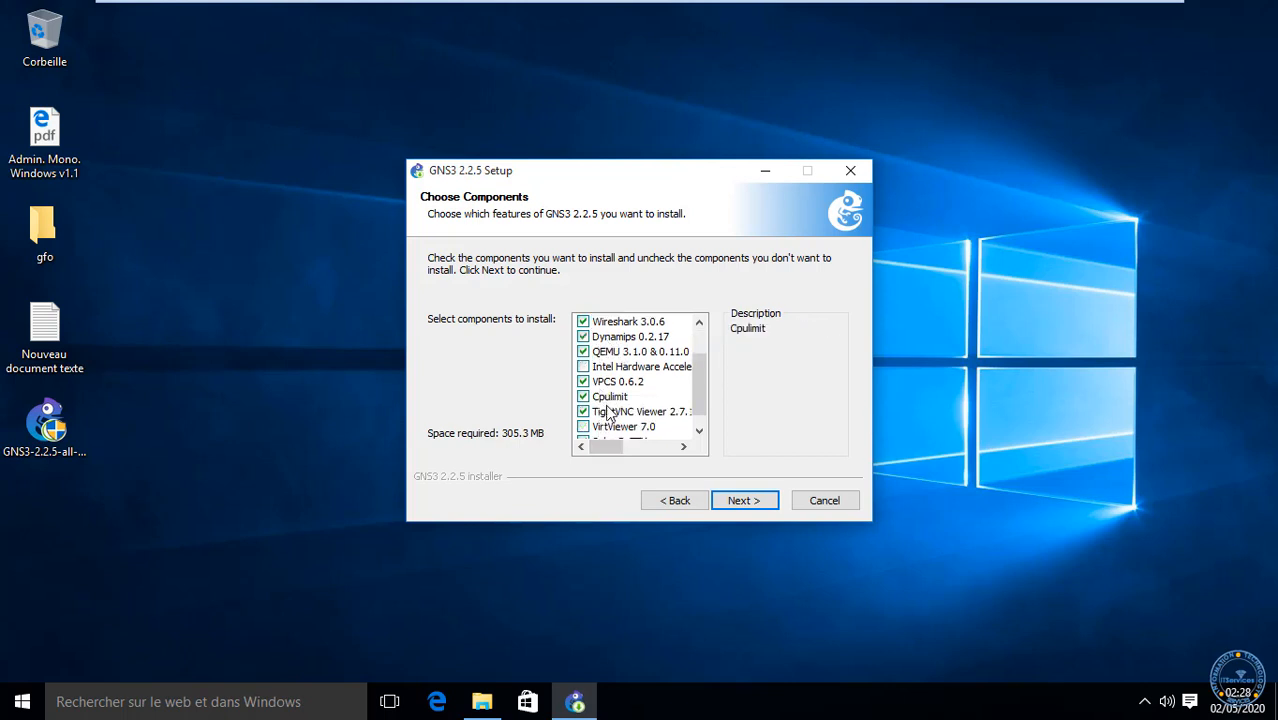
{"action": "scroll", "coordinate": [610, 414], "scroll_direction": "down", "scroll_amount": 1}
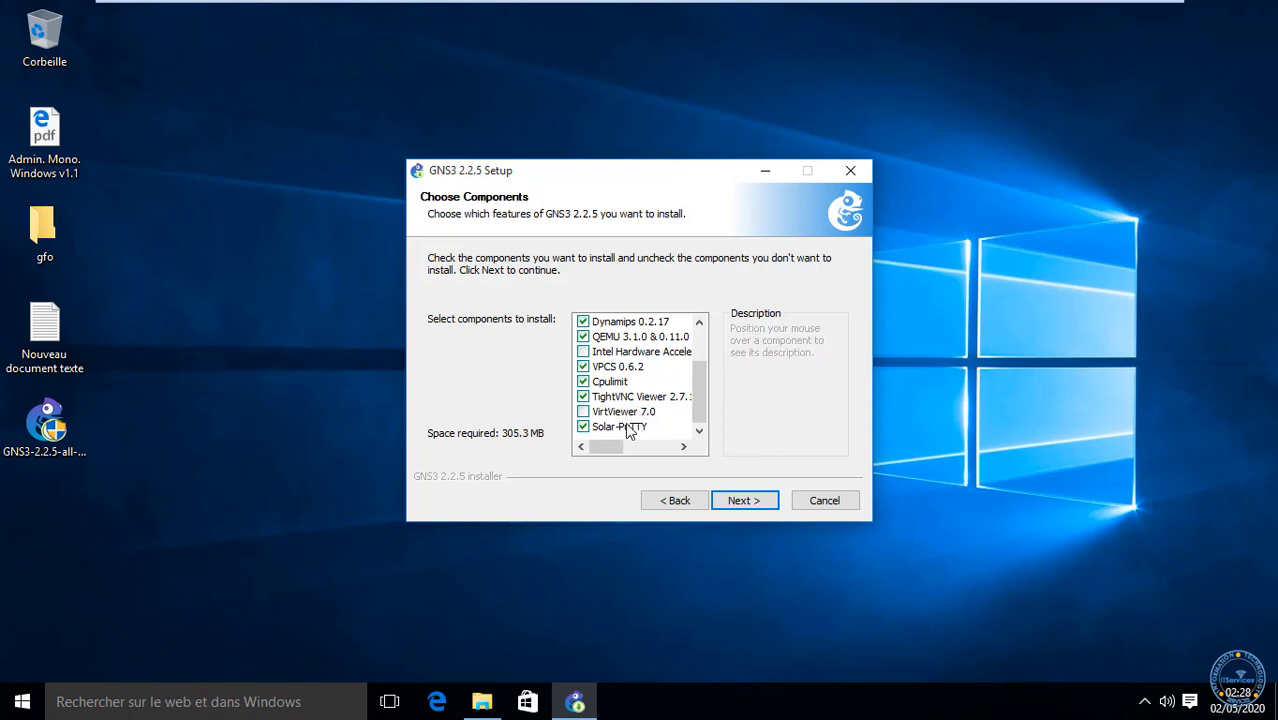
{"action": "scroll", "coordinate": [628, 430], "scroll_direction": "up", "scroll_amount": 1}
{"action": "scroll", "coordinate": [628, 430], "scroll_direction": "up", "scroll_amount": 1}
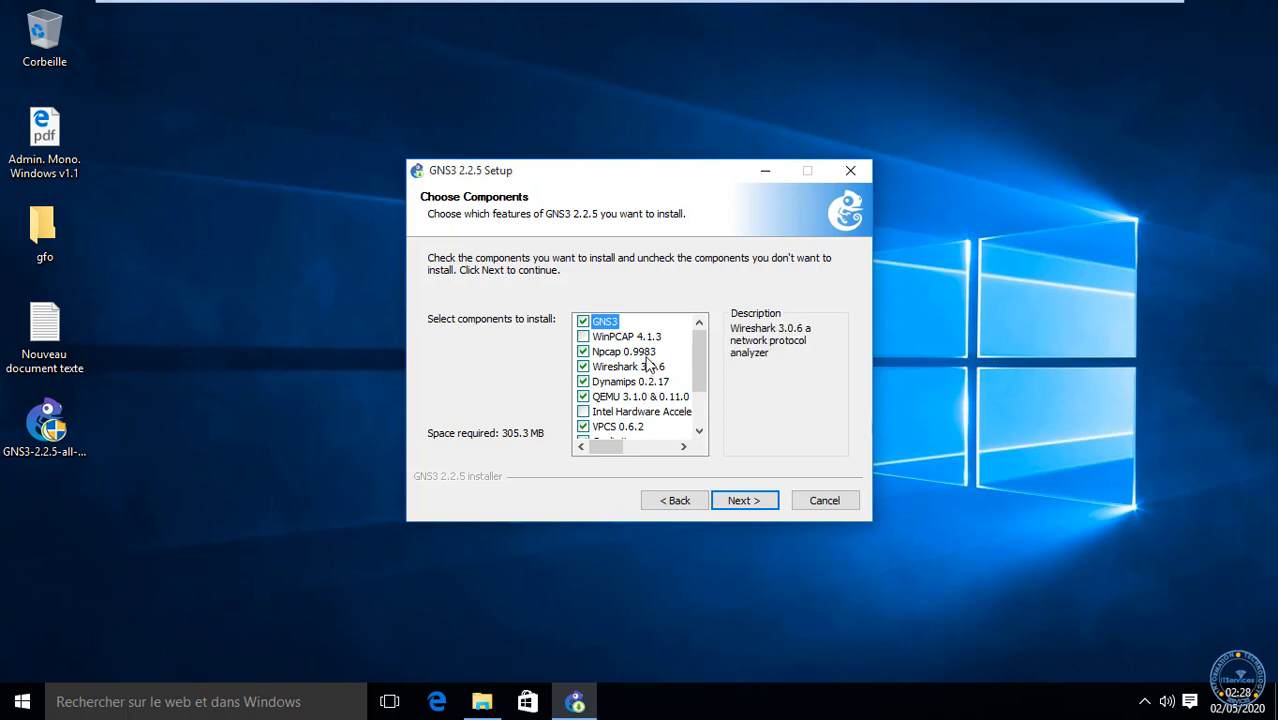
{"action": "scroll", "coordinate": [643, 370], "scroll_direction": "down", "scroll_amount": 2}
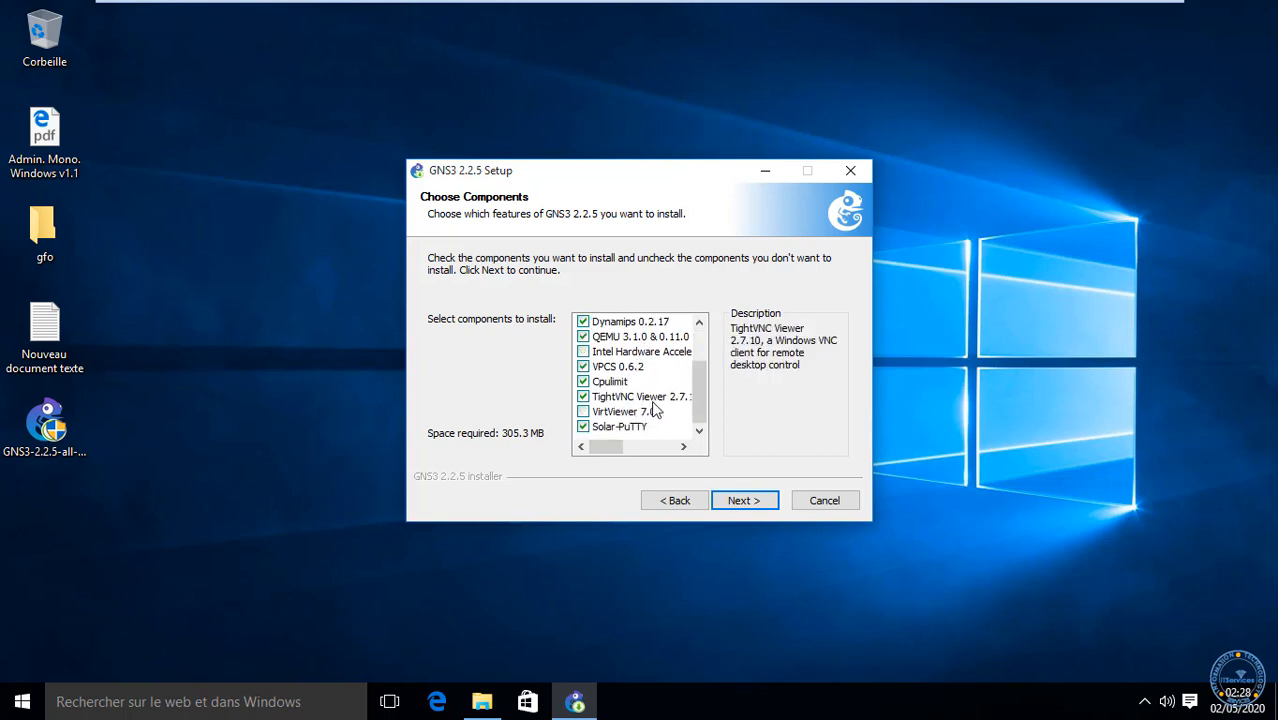
{"action": "scroll", "coordinate": [650, 408], "scroll_direction": "up", "scroll_amount": 2}
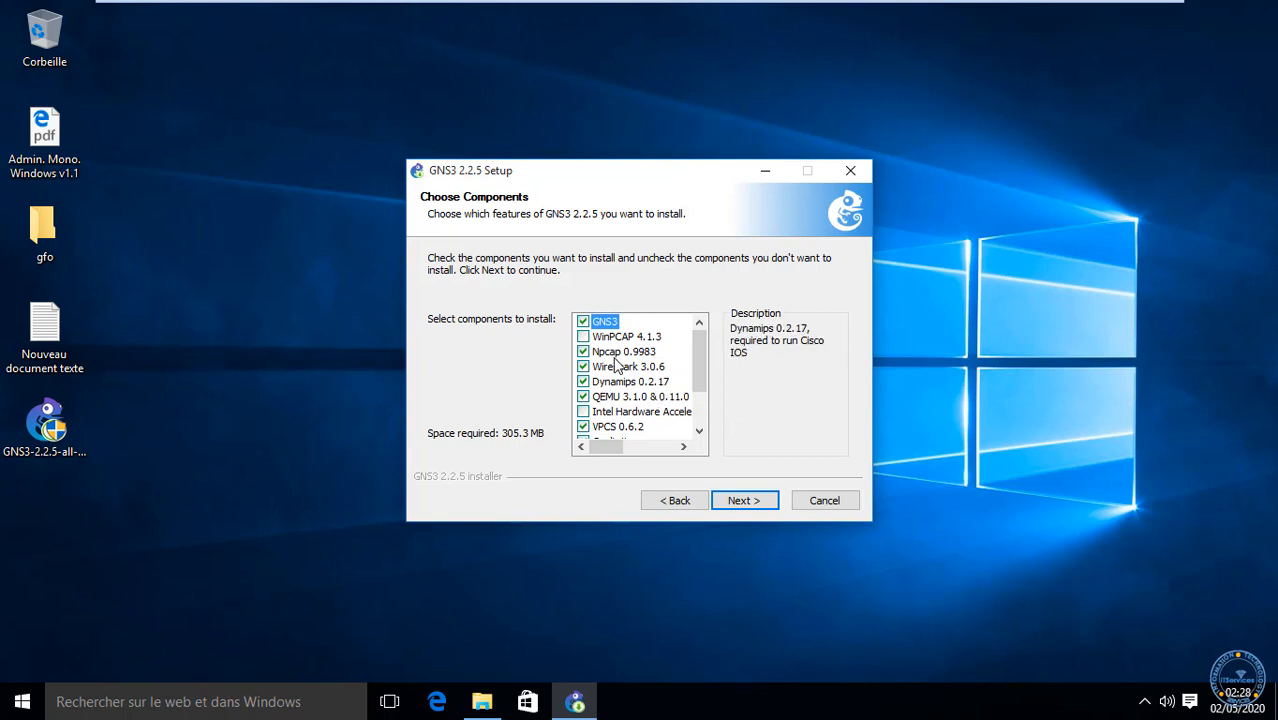
{"action": "scroll", "coordinate": [643, 374], "scroll_direction": "down", "scroll_amount": 2}
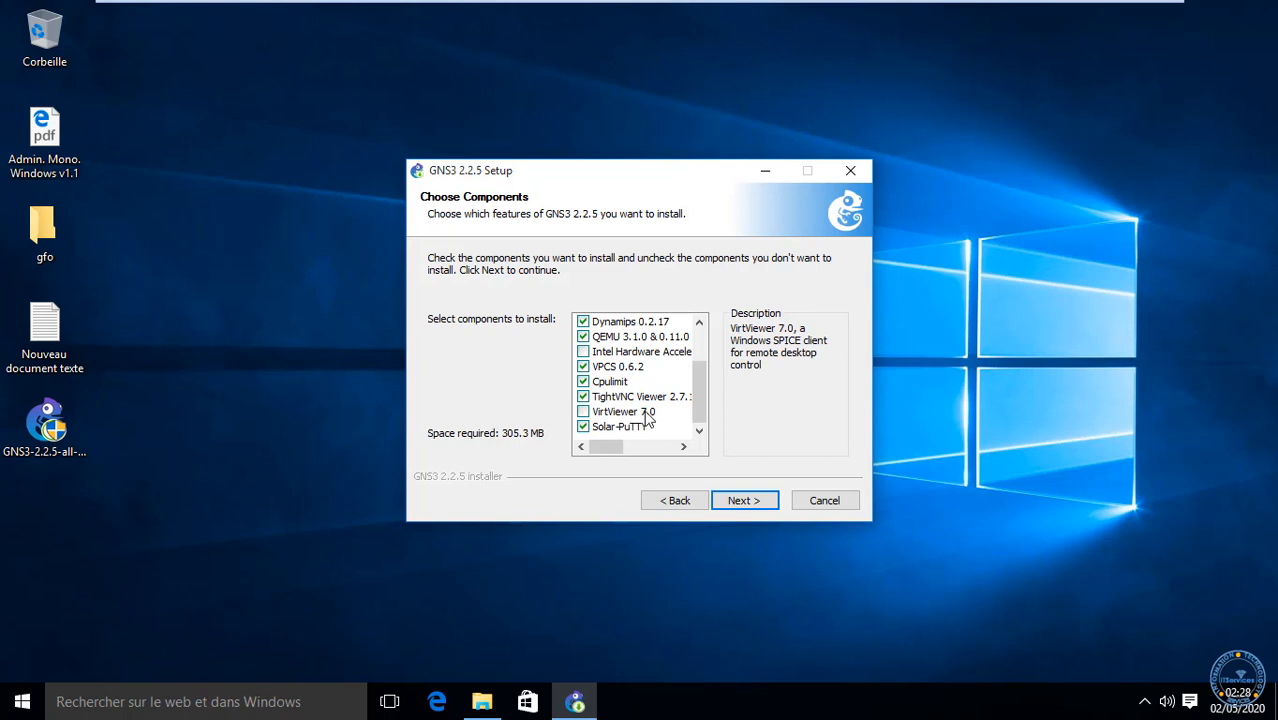
{"action": "scroll", "coordinate": [618, 418], "scroll_direction": "up", "scroll_amount": 2}
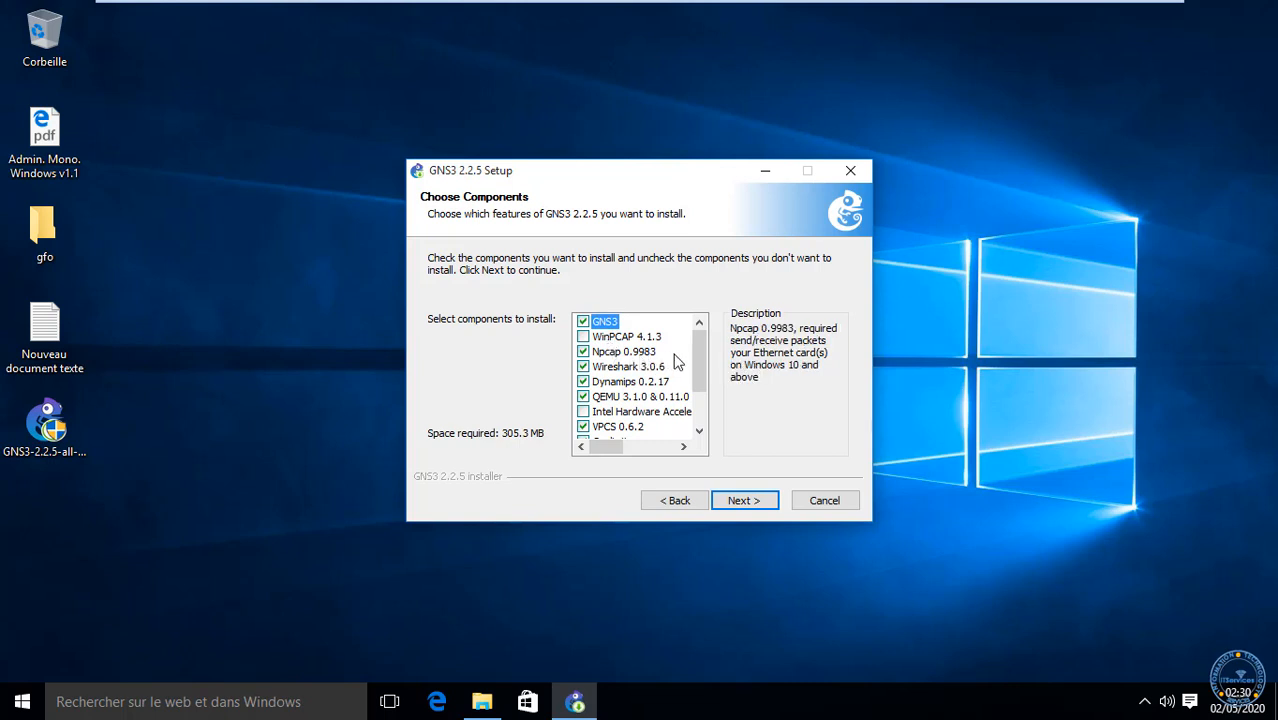
{"action": "left_click_drag", "start_coordinate": [699, 388], "coordinate": [709, 422]}
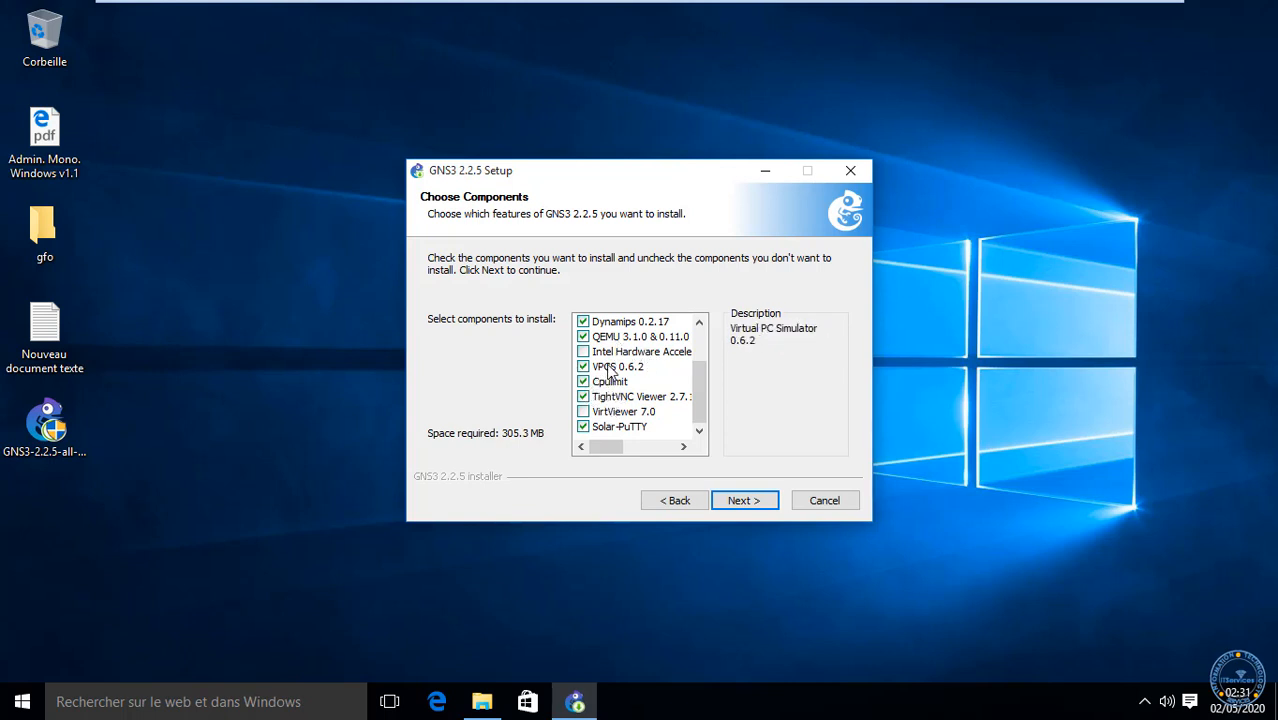
Step: Review the Solar-PuTTY and VirtViewer 7.0 components and keep the current component selection
{"action": "left_click", "coordinate": [655, 442]}
{"action": "left_click_drag", "start_coordinate": [658, 443], "coordinate": [585, 452]}
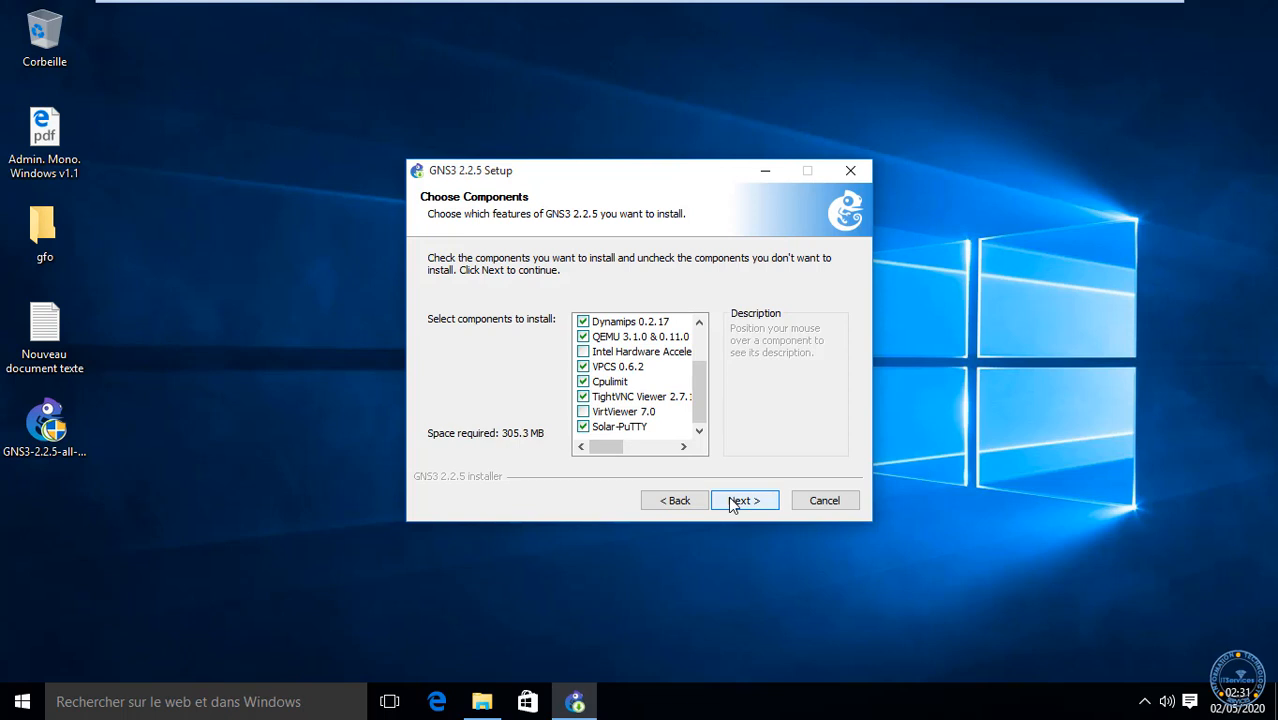
{"action": "left_click", "coordinate": [583, 427]}
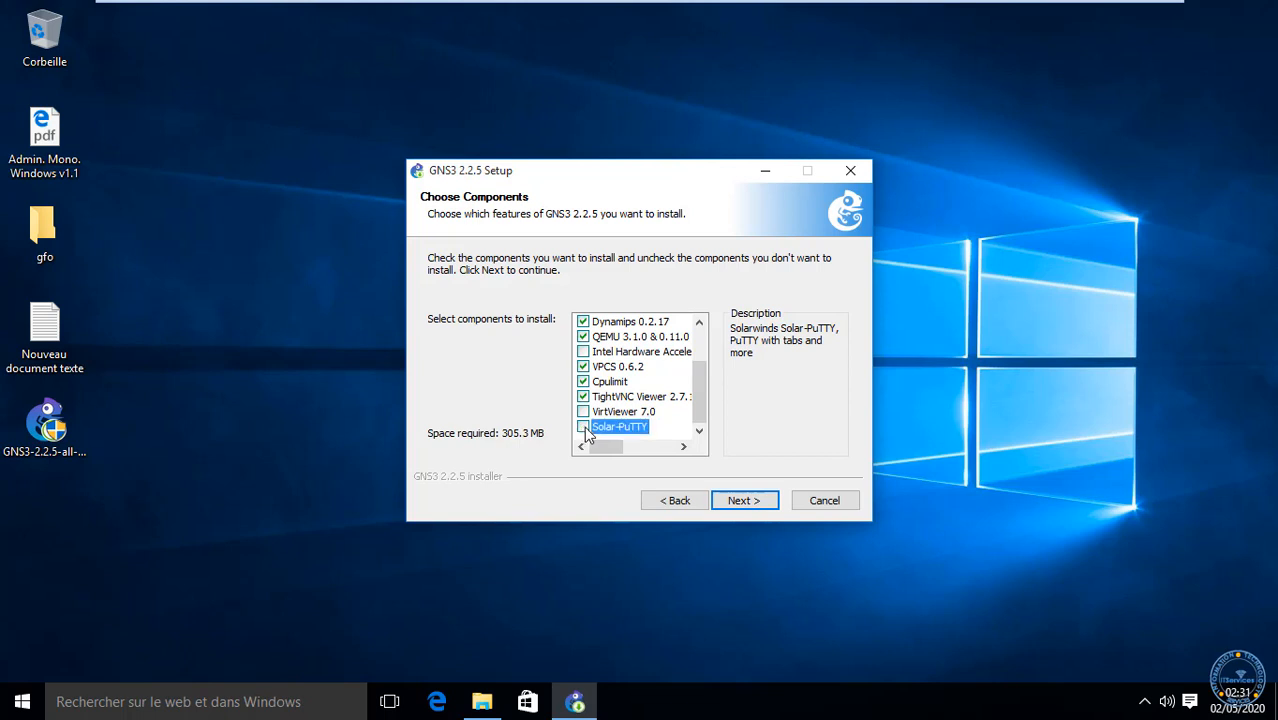
{"action": "left_click", "coordinate": [589, 414]}
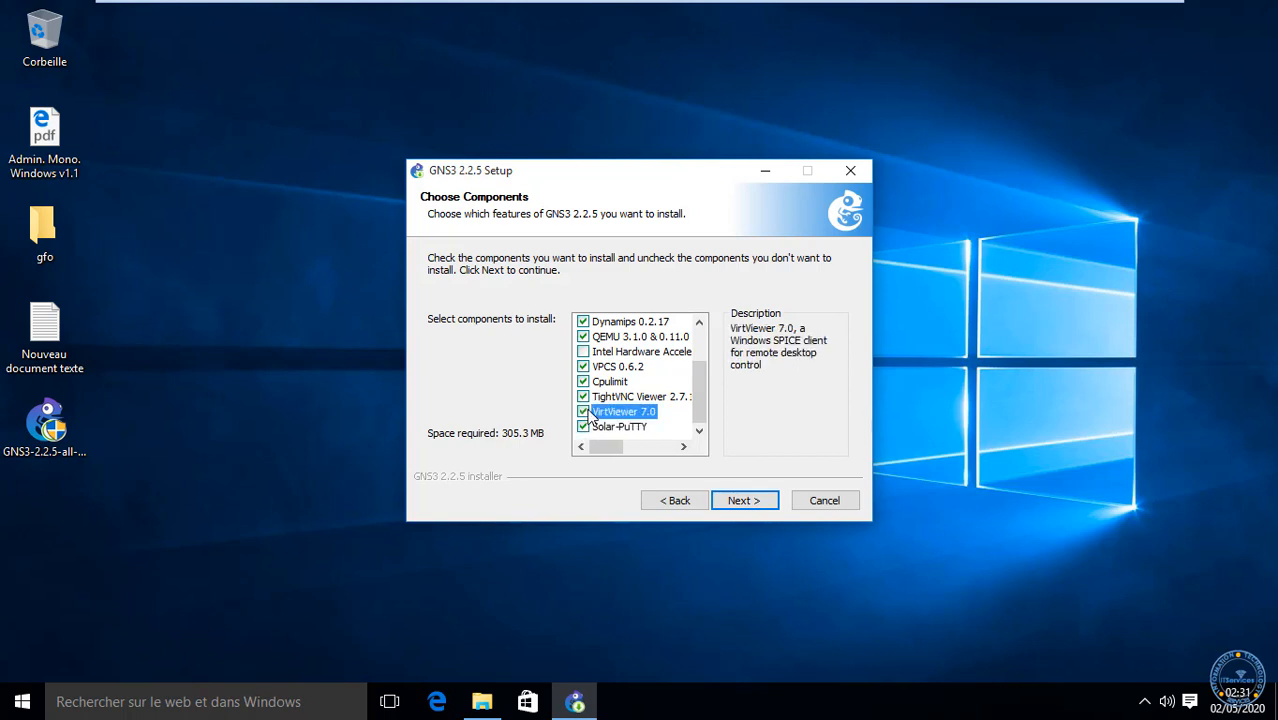
{"action": "left_click", "coordinate": [742, 503]}
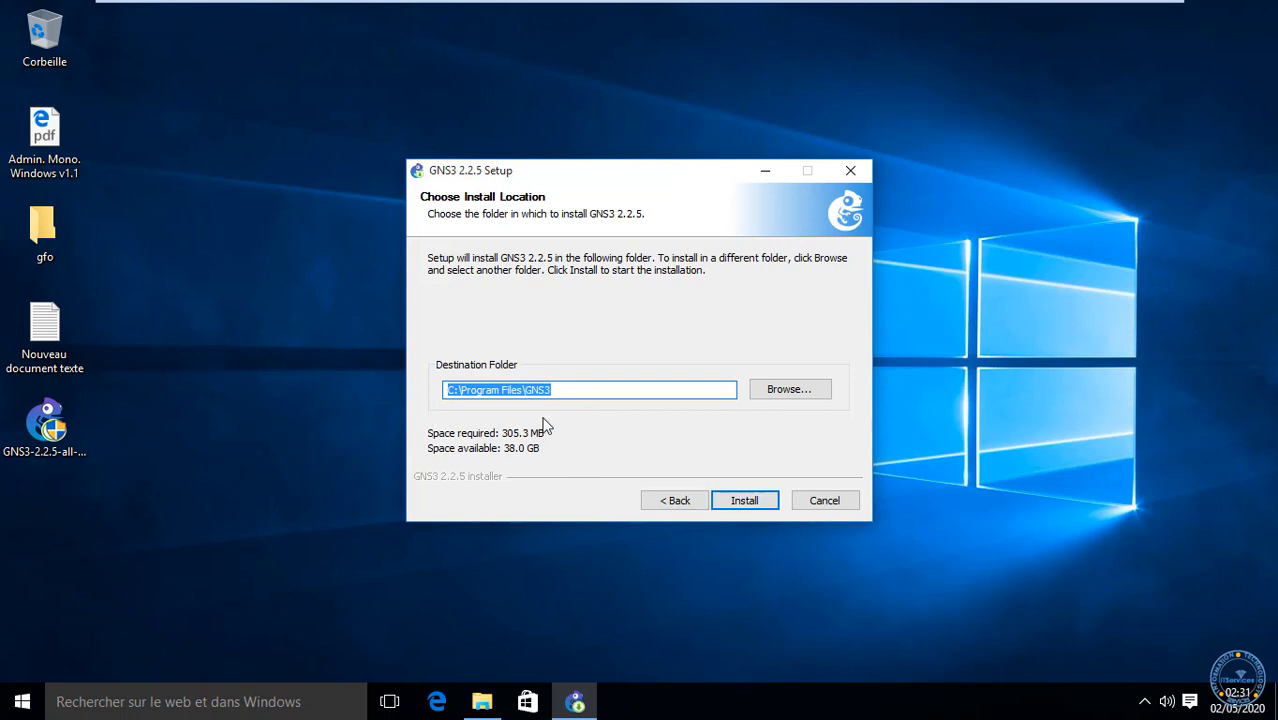
Step: Install GNS3 into the default C:\Program Files\GNS3 destination folder
{"action": "left_click", "coordinate": [486, 390]}
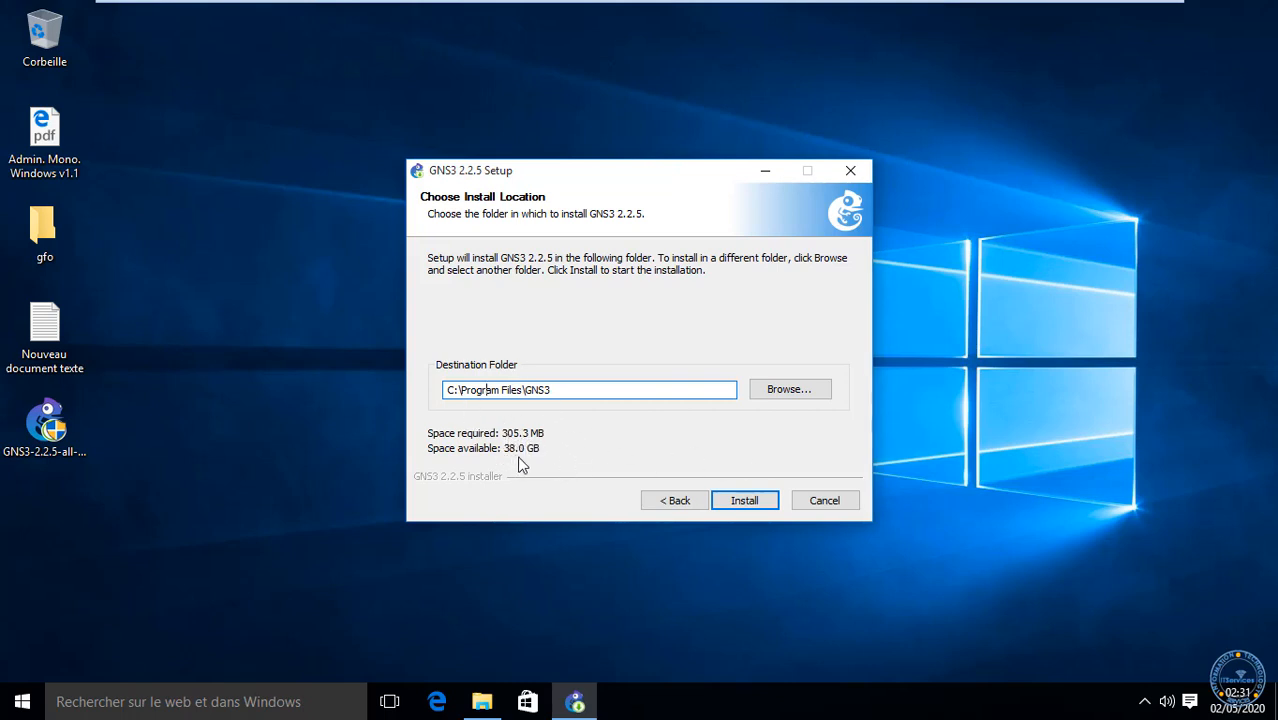
{"action": "left_click", "coordinate": [746, 501]}
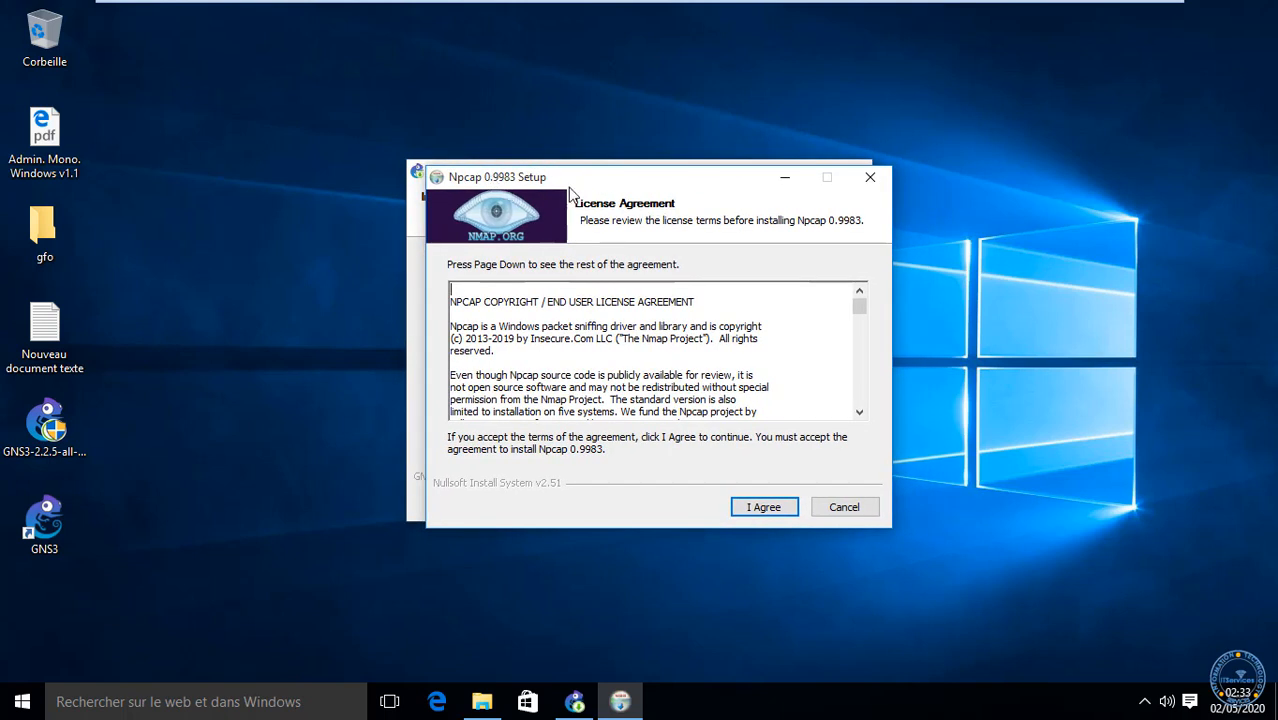
Step: Accept the Npcap 0.9983 license and install Npcap with the default options
{"action": "left_click", "coordinate": [757, 511]}
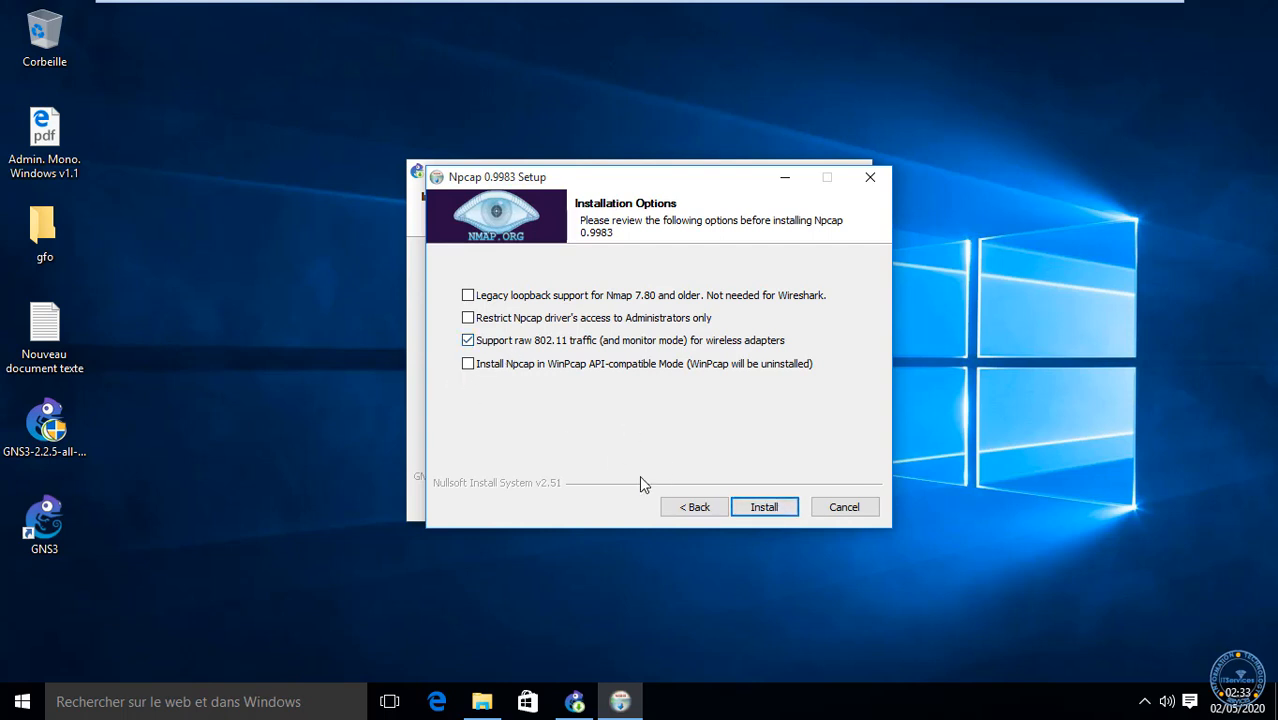
{"action": "left_click", "coordinate": [760, 509]}
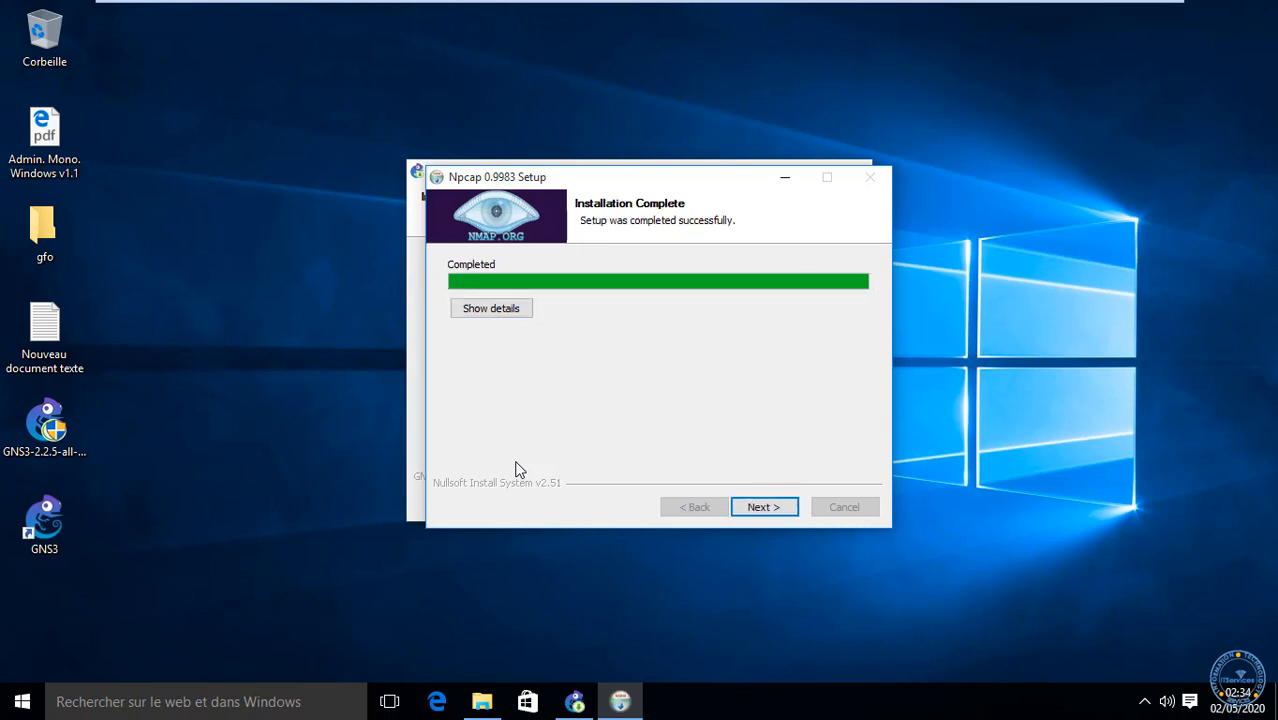
Step: Close the completed Npcap wizard so GNS3 setup resumes
{"action": "left_click", "coordinate": [767, 508]}
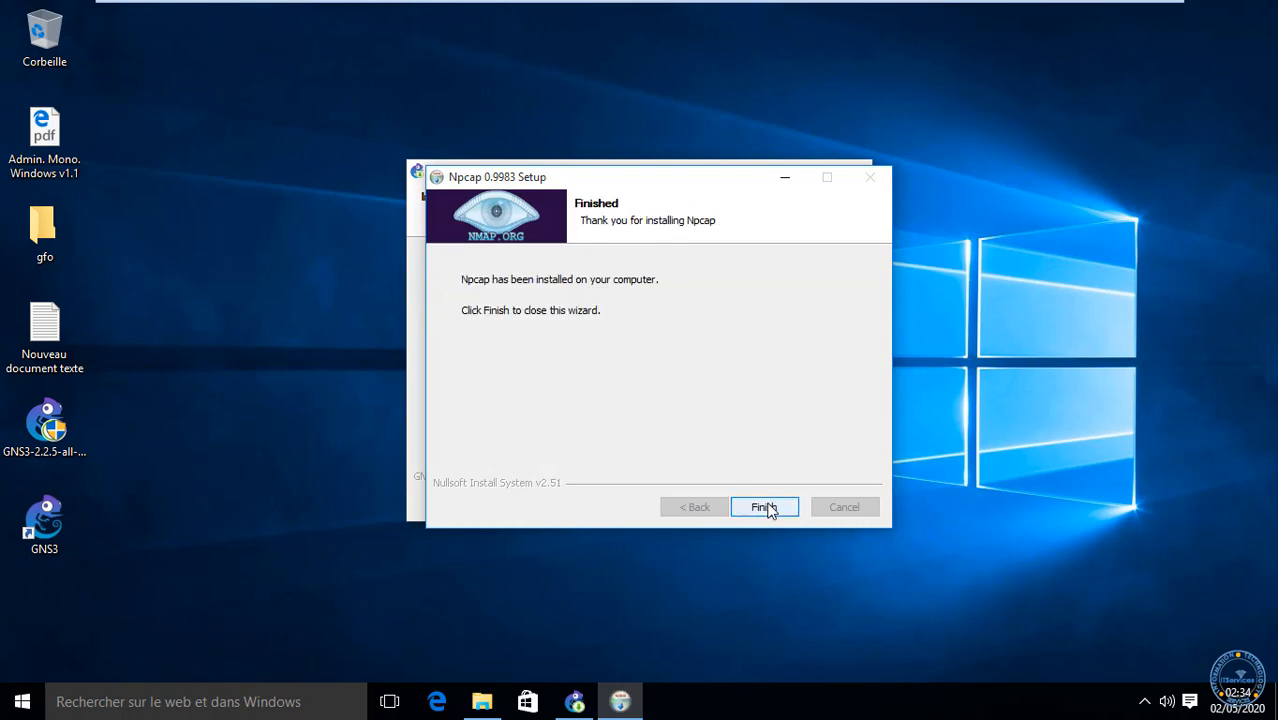
{"action": "left_click", "coordinate": [762, 509]}
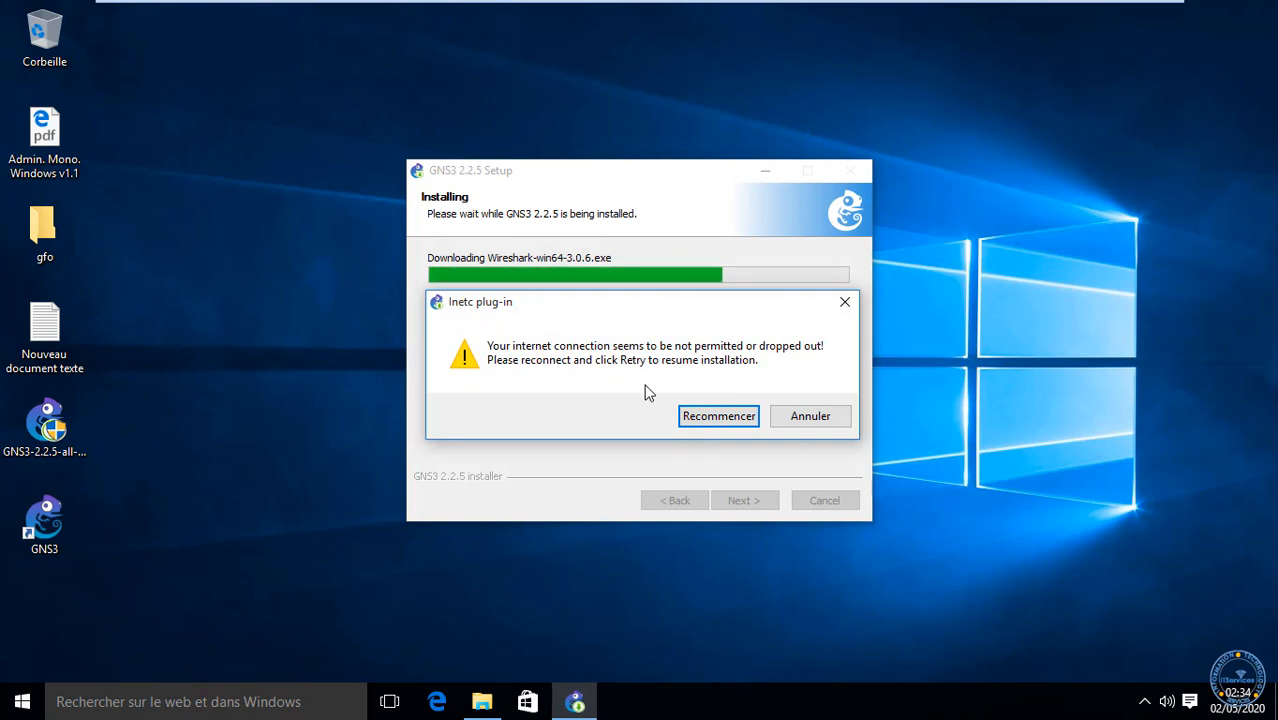
Step: Cancel the stalled Wireshark-win64-3.0.6 download, retry once, then skip Wireshark
{"action": "left_click", "coordinate": [806, 418]}
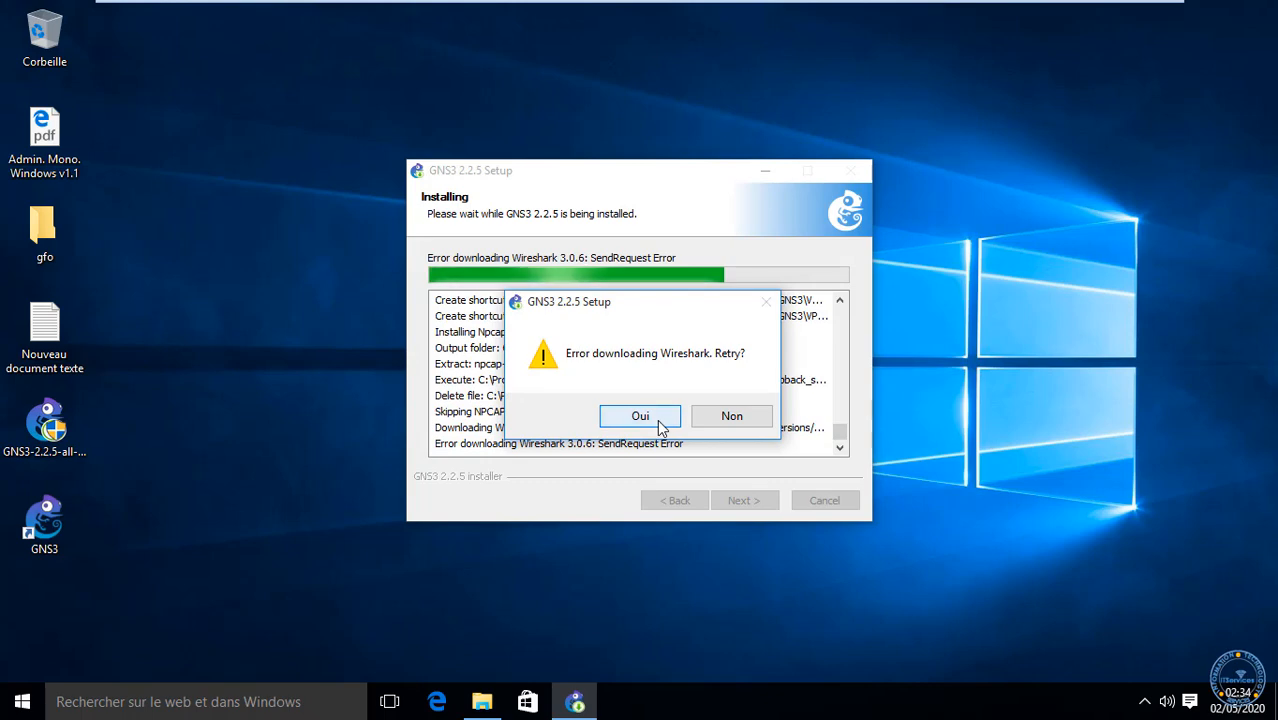
{"action": "left_click", "coordinate": [661, 424]}
{"action": "left_click", "coordinate": [816, 416]}
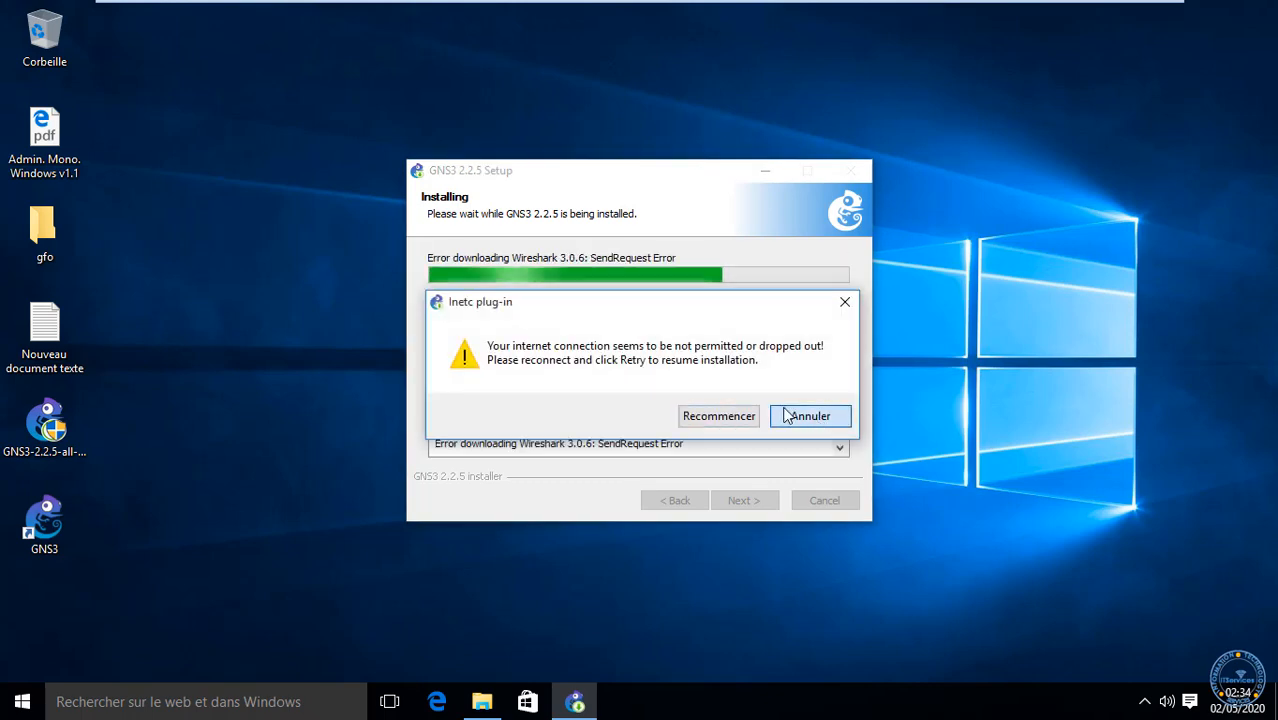
{"action": "left_click", "coordinate": [731, 416]}
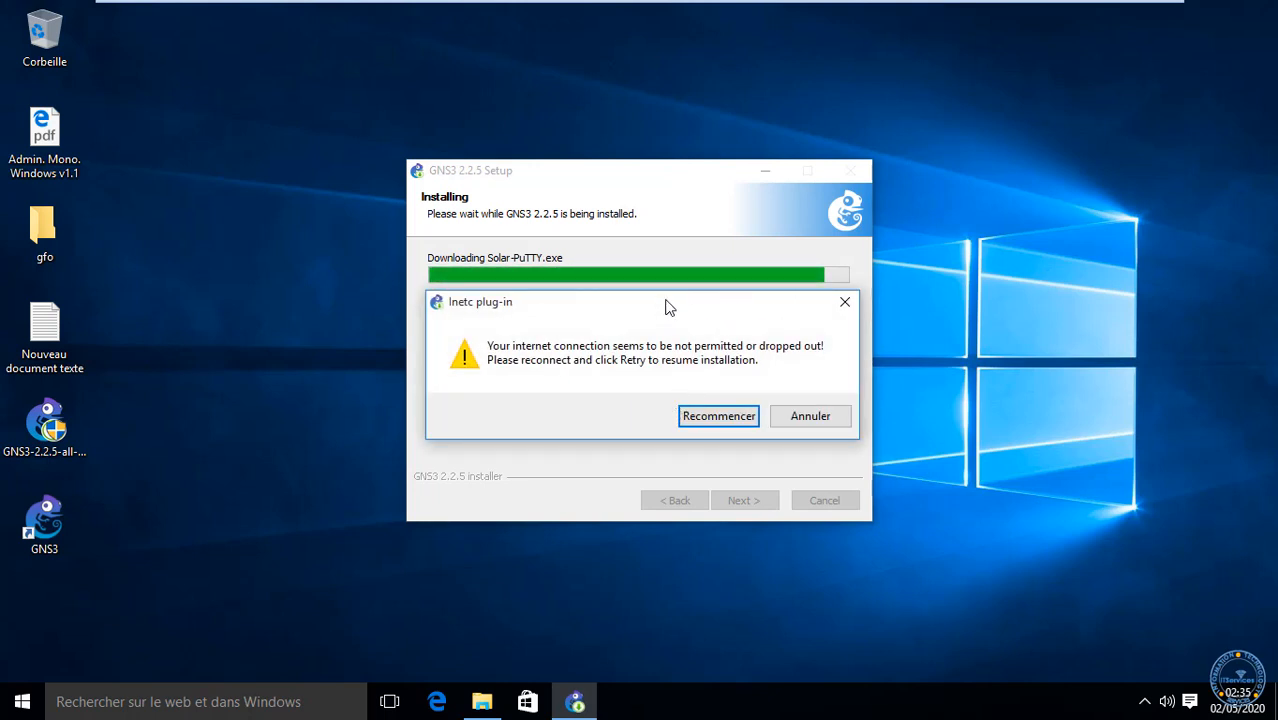
Step: Dismiss the Solar-PuTTY connection error and decline retrying its download
{"action": "left_click_drag", "start_coordinate": [640, 303], "coordinate": [668, 310]}
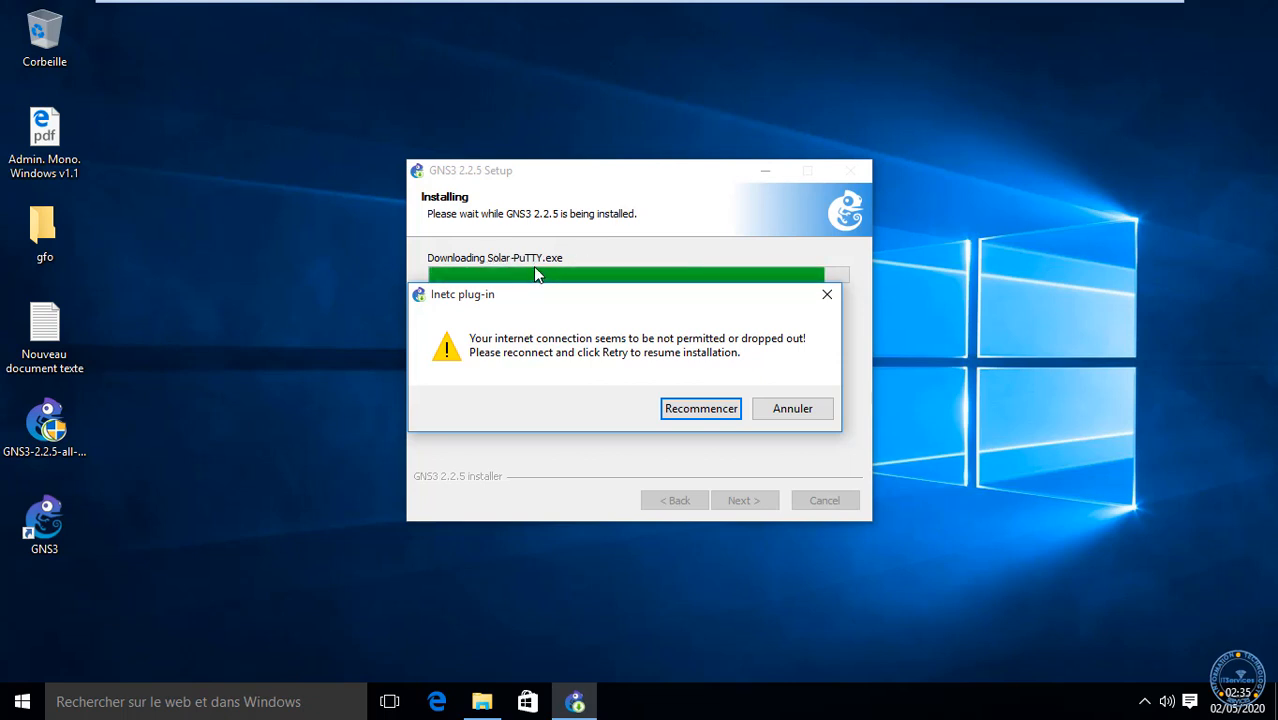
{"action": "left_click", "coordinate": [776, 410]}
{"action": "left_click", "coordinate": [776, 410]}
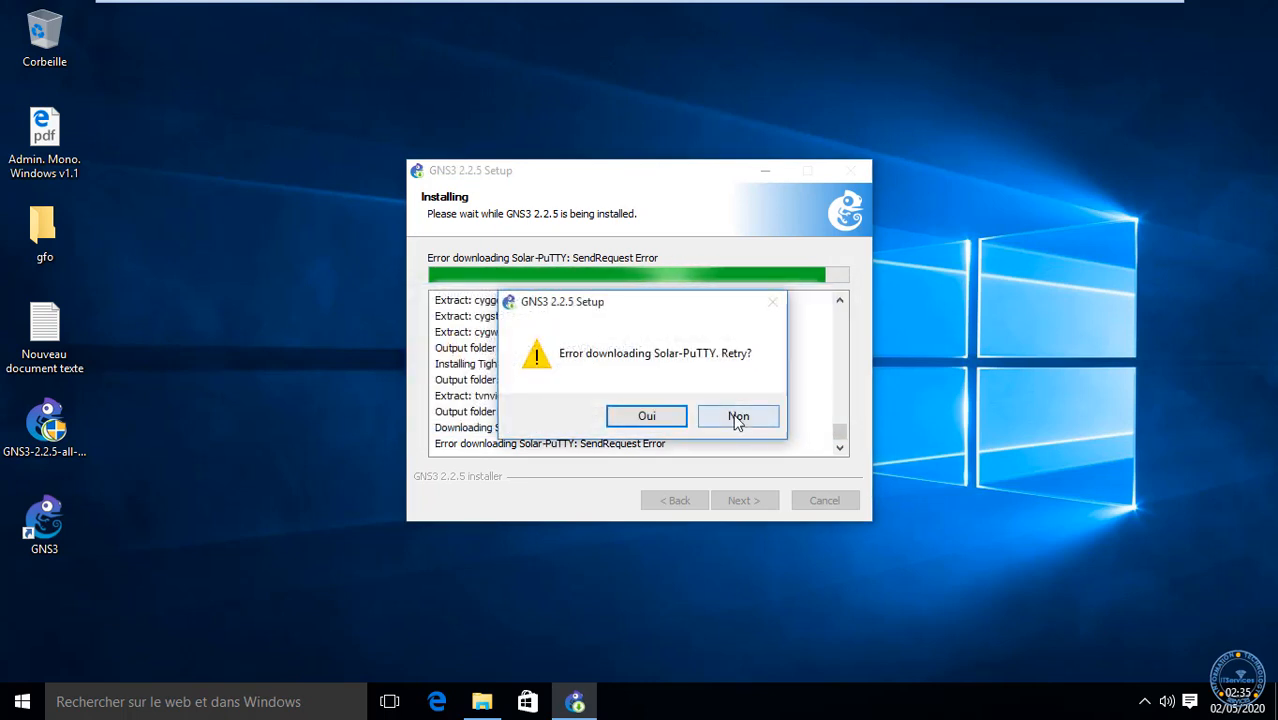
{"action": "left_click", "coordinate": [736, 417]}
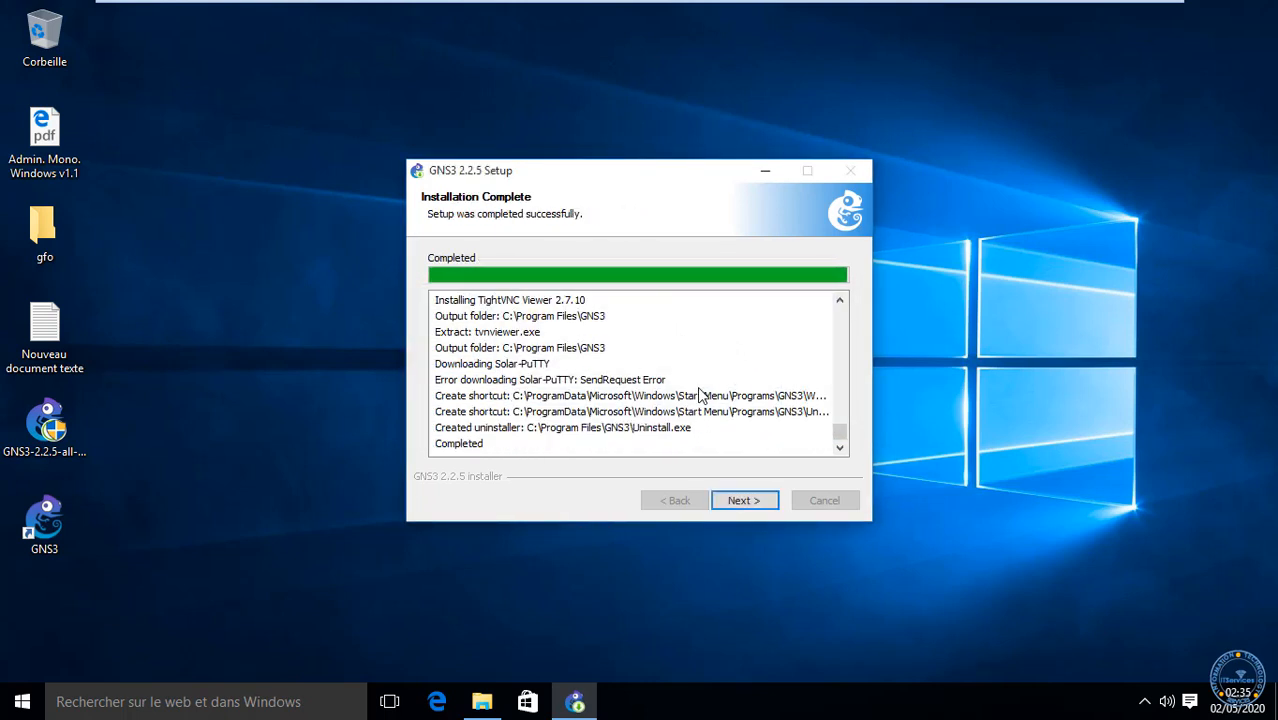
Step: Choose No for the free Solarwinds Standard Toolset license and reach the Completing page
{"action": "left_click", "coordinate": [752, 503]}
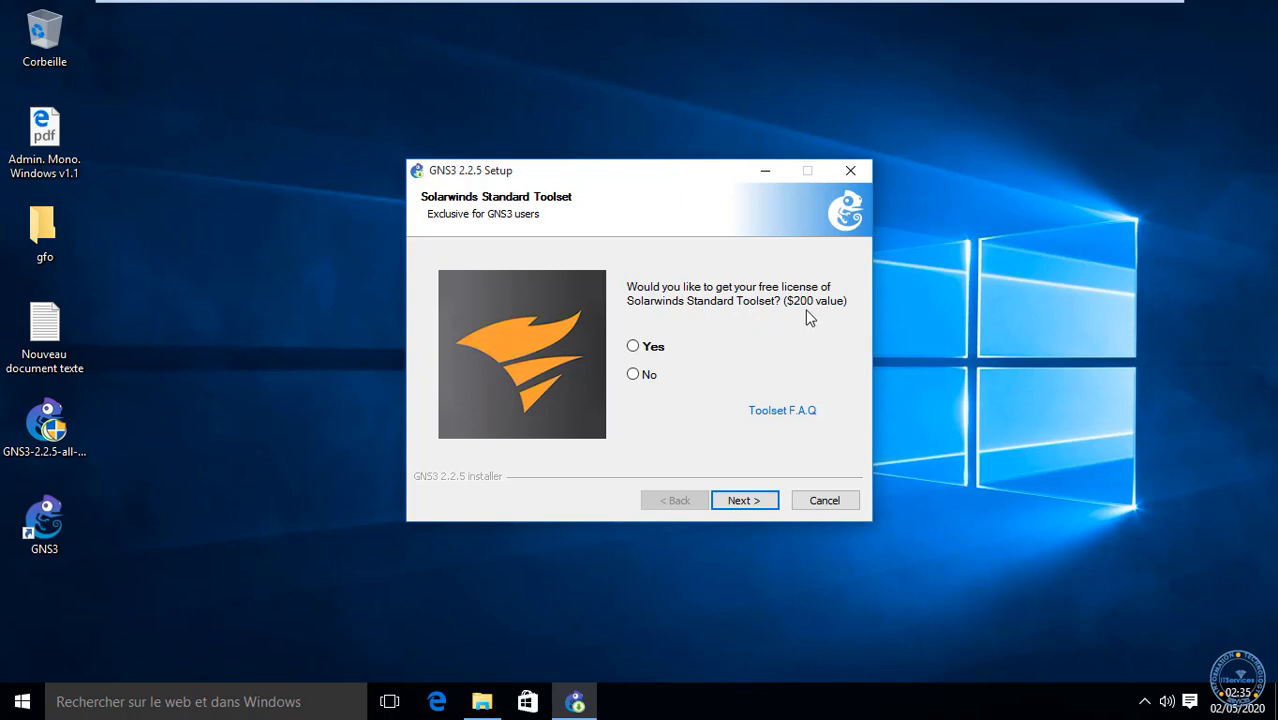
{"action": "left_click", "coordinate": [643, 380]}
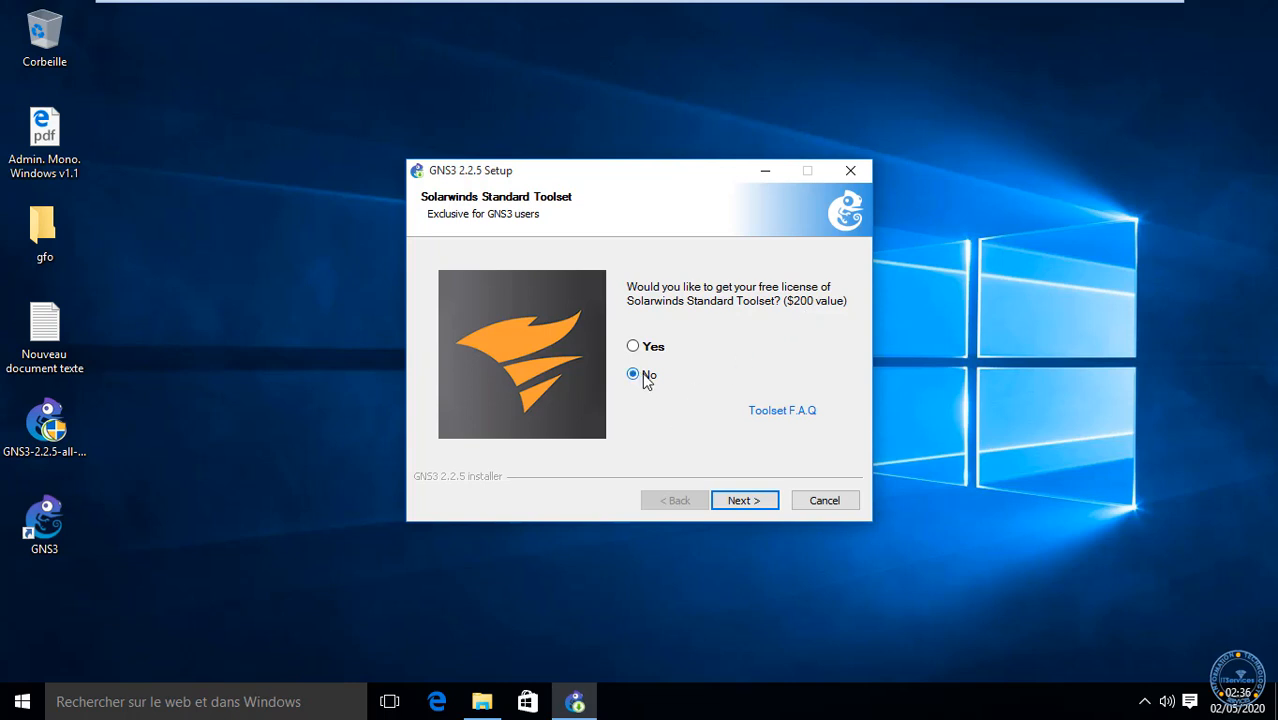
{"action": "left_click", "coordinate": [742, 502]}
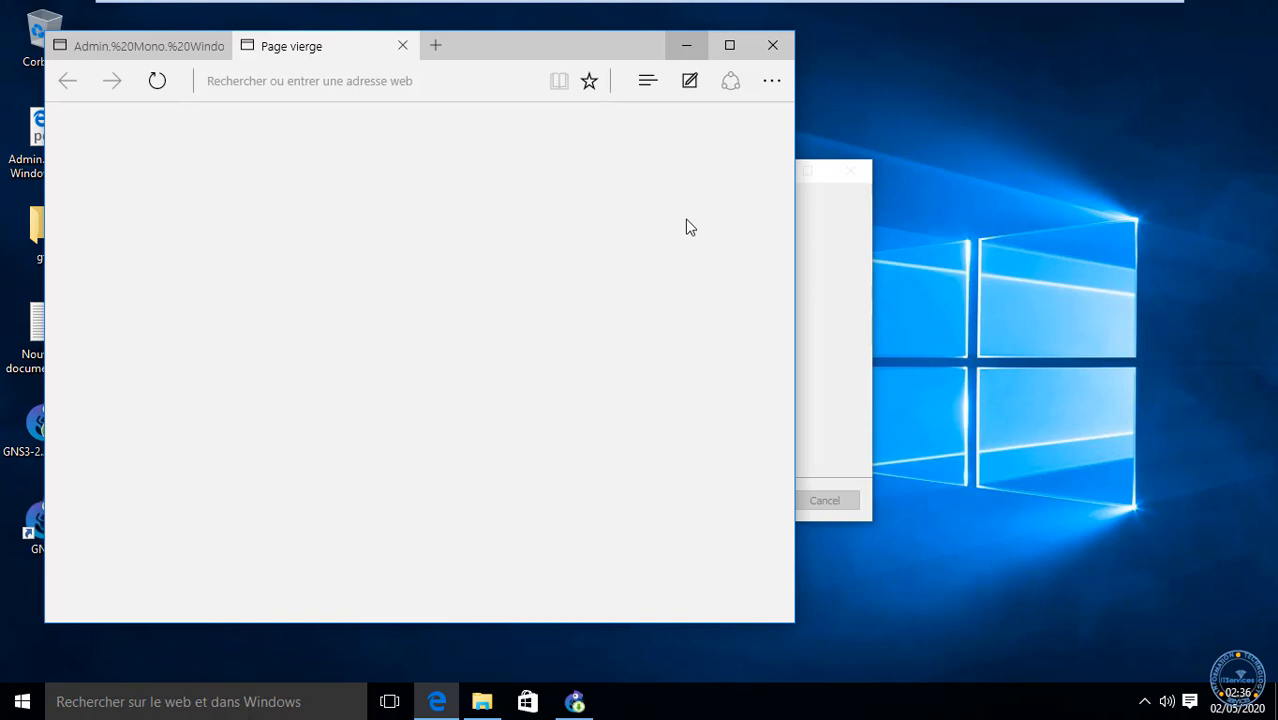
Step: Minimize the blank Microsoft Edge window over the GNS3 setup
{"action": "left_click", "coordinate": [685, 47]}
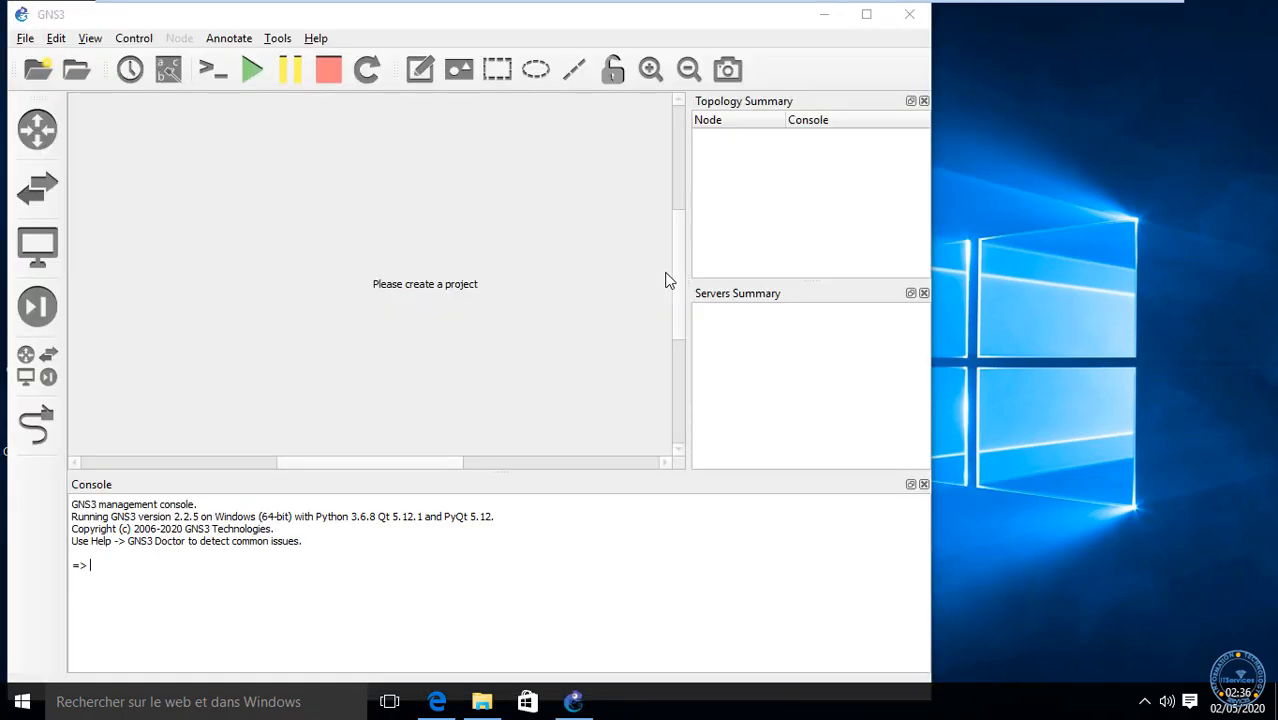
Step: Maximize the GNS3 main window while the New project dialog proposes 'untitled'
{"action": "left_click", "coordinate": [866, 14]}
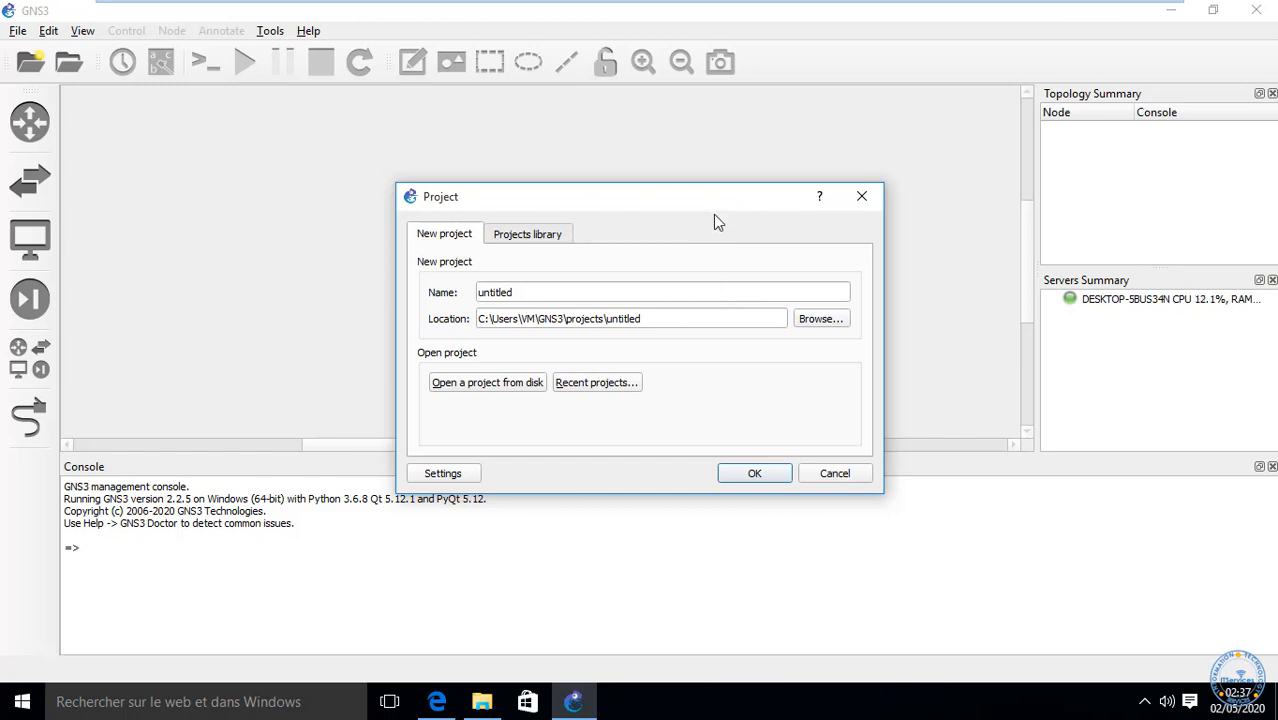
Step: Delete the existing project tttt from the projects library
{"action": "left_click", "coordinate": [537, 238]}
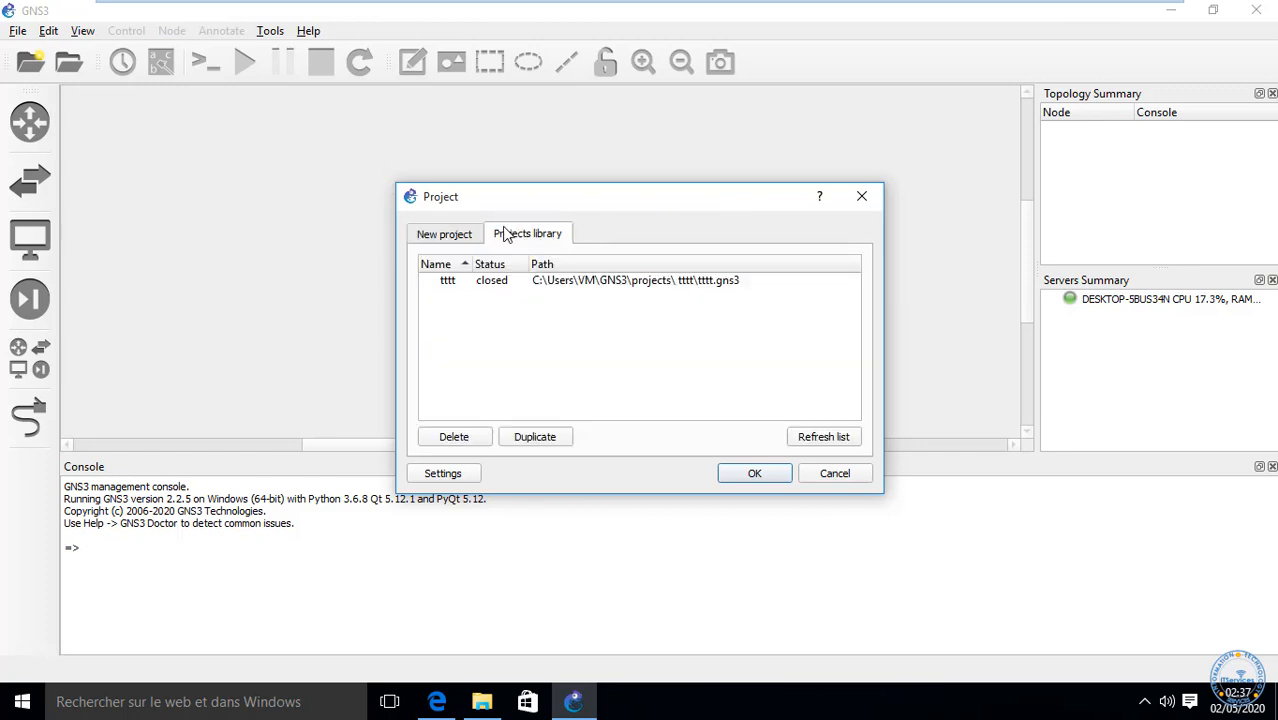
{"action": "left_click", "coordinate": [507, 285]}
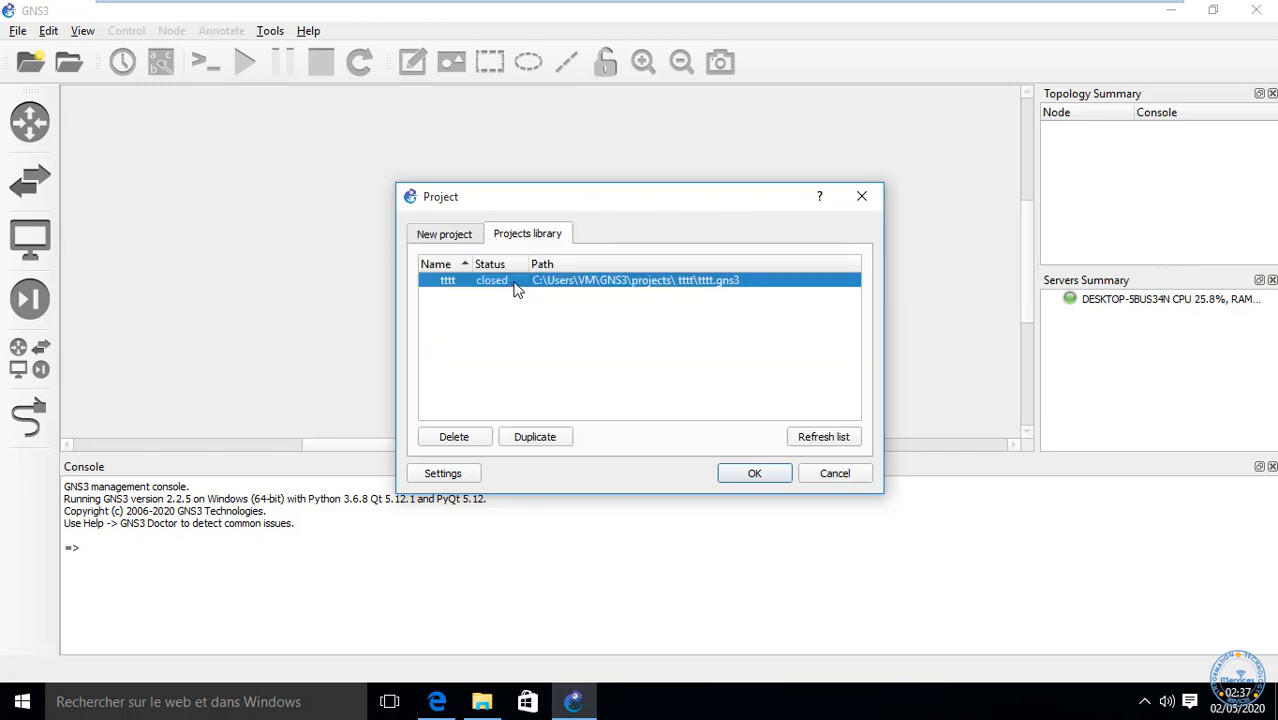
{"action": "left_click", "coordinate": [463, 432]}
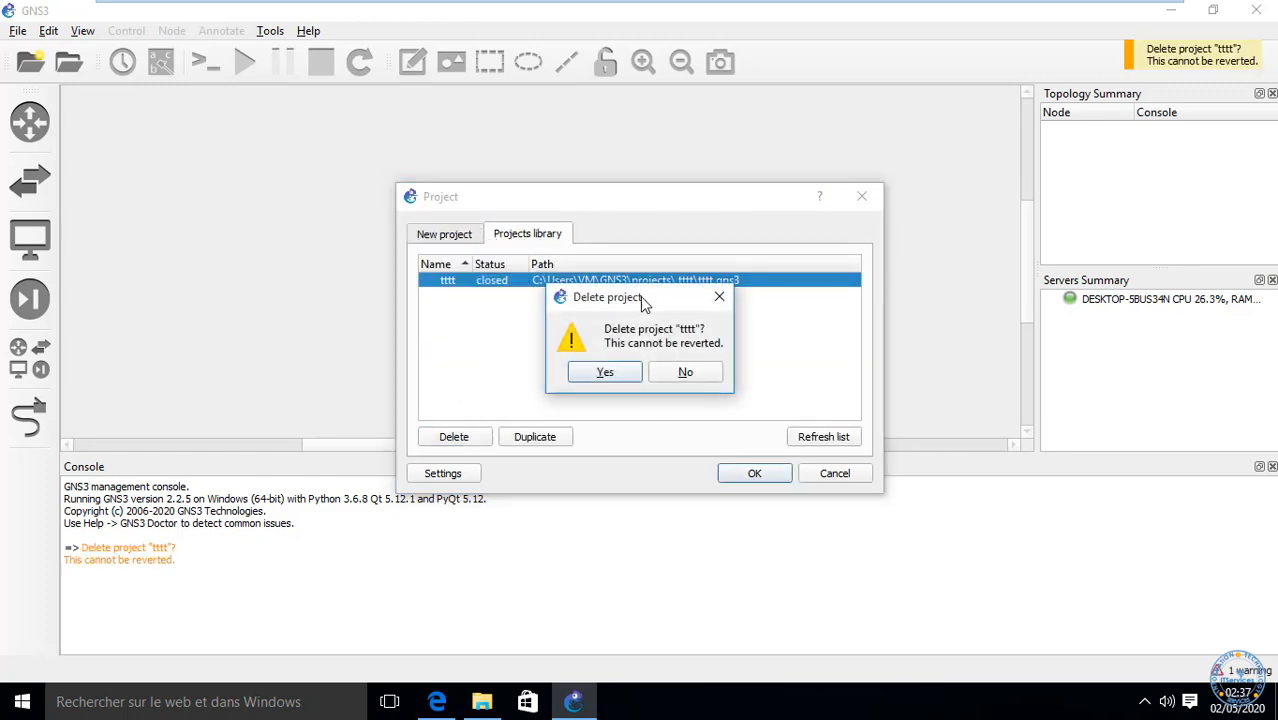
{"action": "left_click", "coordinate": [617, 372]}
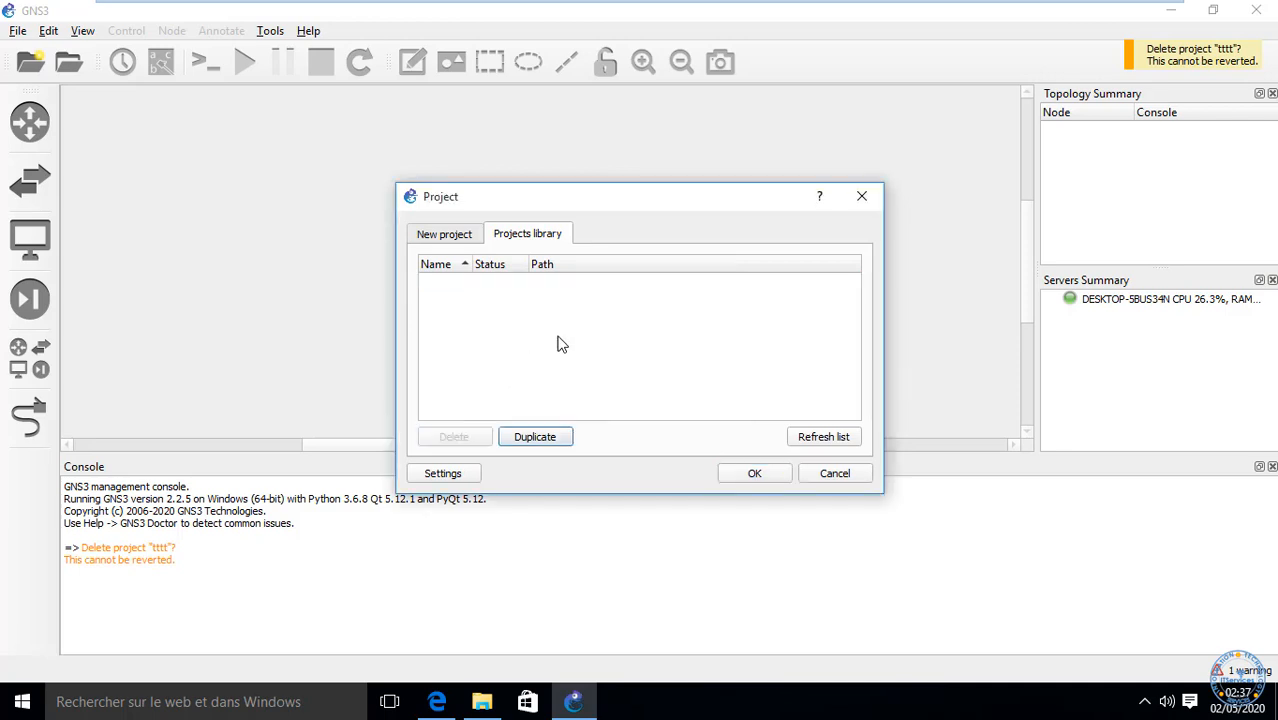
Step: Replace the default name 'untitled' with Test and create the project
{"action": "left_click", "coordinate": [440, 236]}
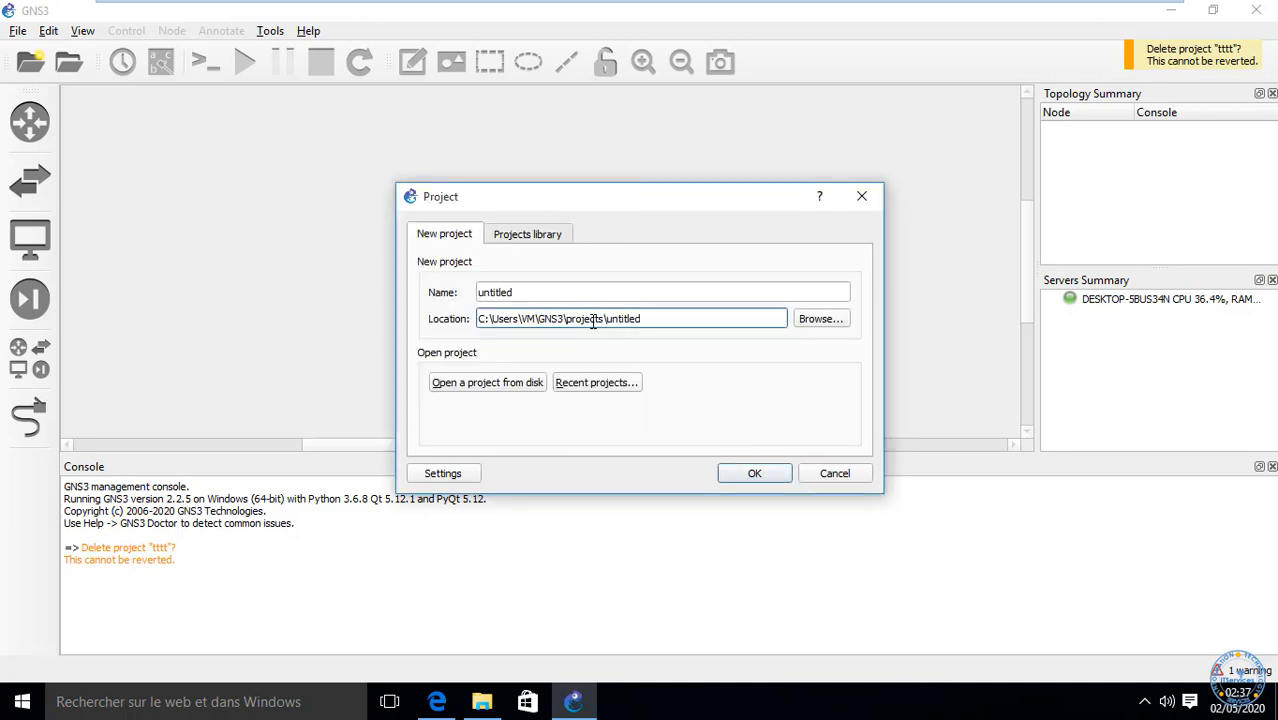
{"action": "double_click", "coordinate": [528, 291]}
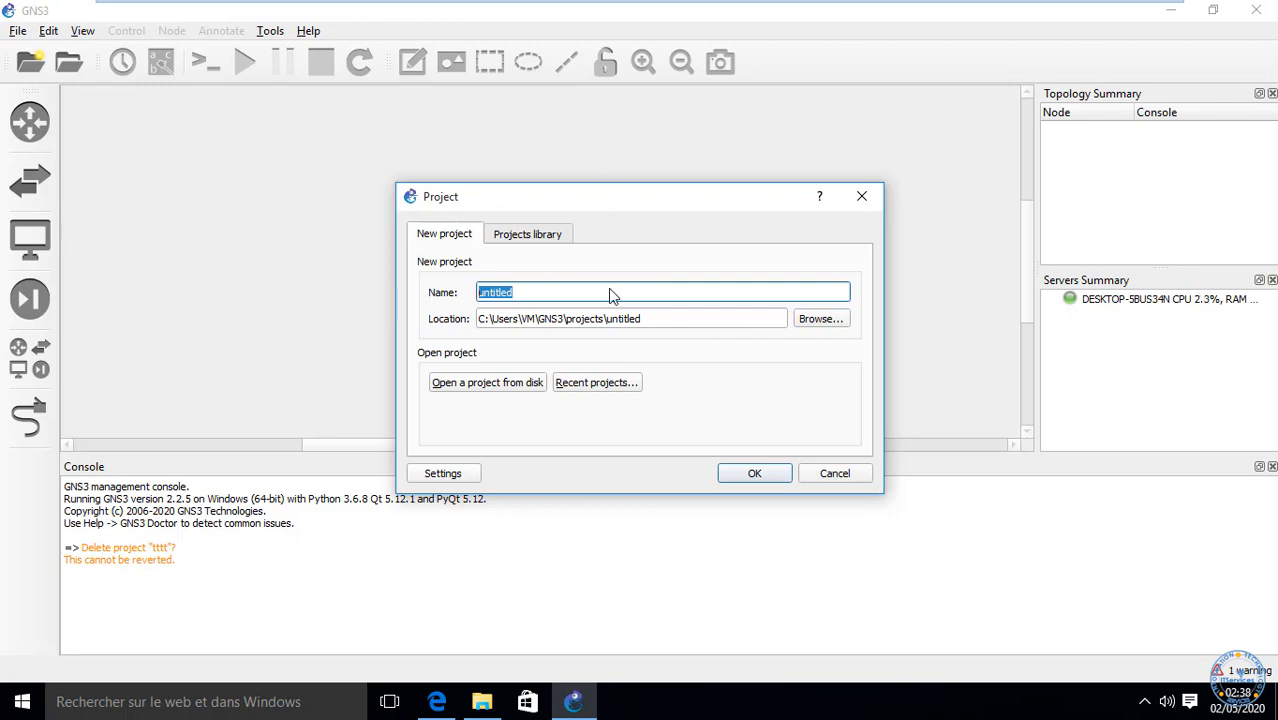
{"action": "left_click", "coordinate": [568, 291]}
{"action": "double_click", "coordinate": [568, 291]}
{"action": "type", "text": "Test"}
{"action": "left_click", "coordinate": [748, 474]}
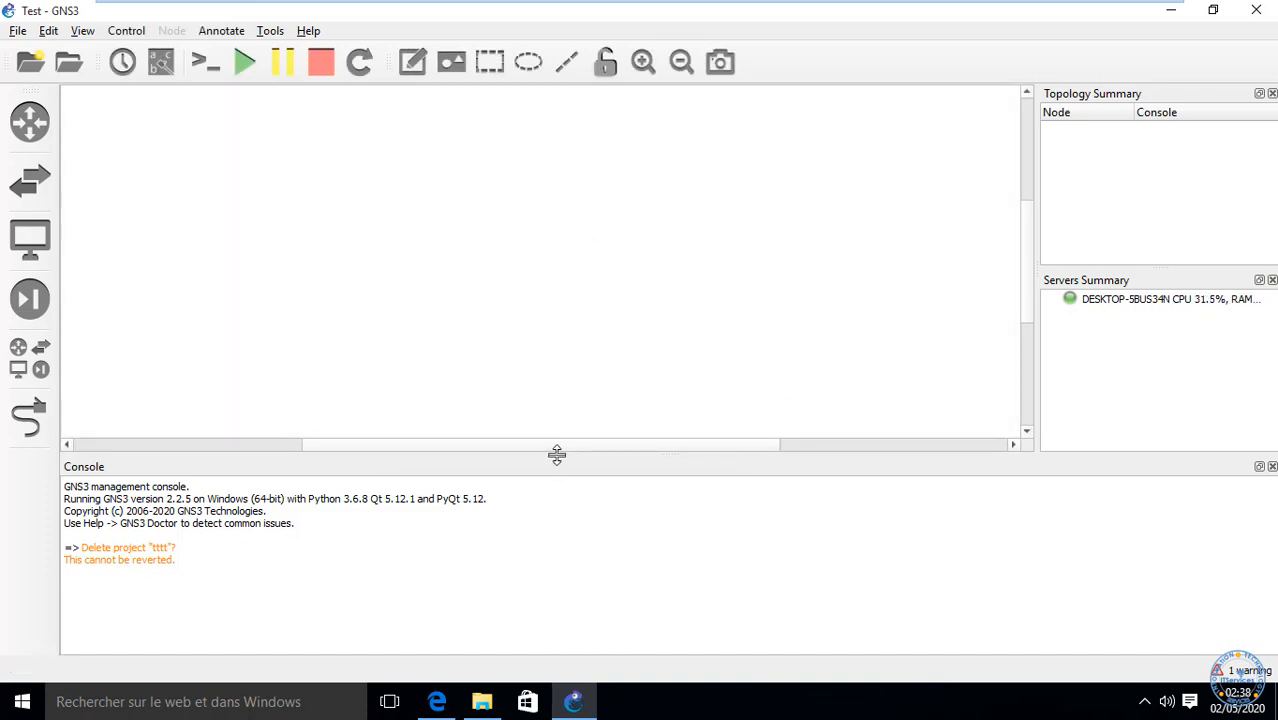
Step: Shorten the console and narrow the topology and servers summary panels to enlarge the canvas
{"action": "left_click_drag", "start_coordinate": [557, 455], "coordinate": [507, 600]}
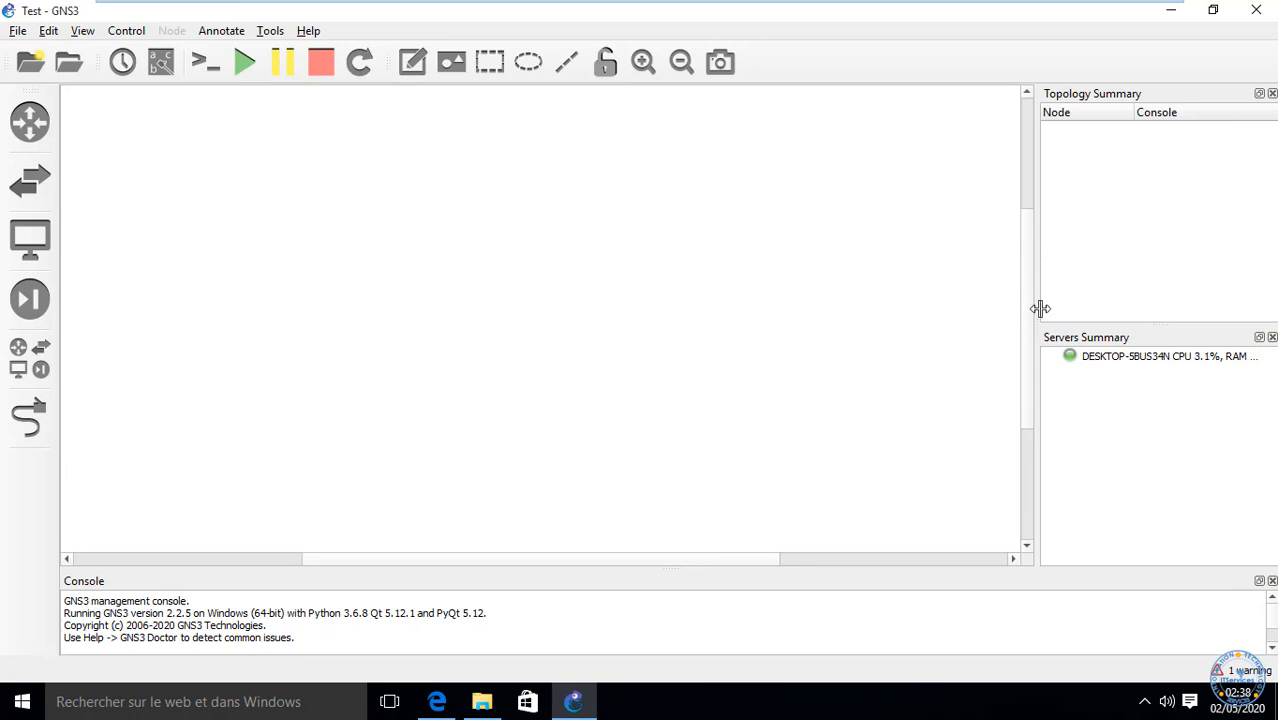
{"action": "left_click_drag", "start_coordinate": [1036, 305], "coordinate": [1150, 249]}
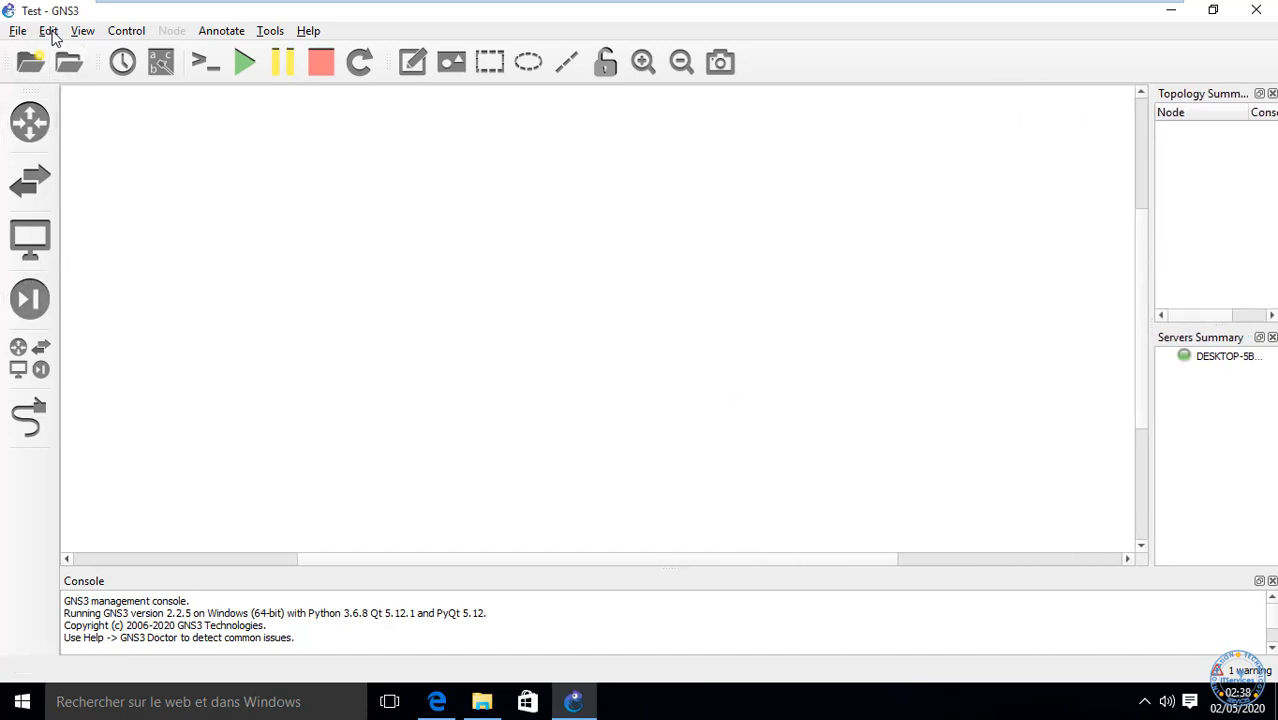
{"action": "left_click", "coordinate": [48, 31]}
{"action": "left_click", "coordinate": [293, 262]}
Step: Open Preferences with Ctrl+Shift+P and from the Edit menu, closing it unchanged each time
{"action": "key", "text": "ctrl+shift+p"}
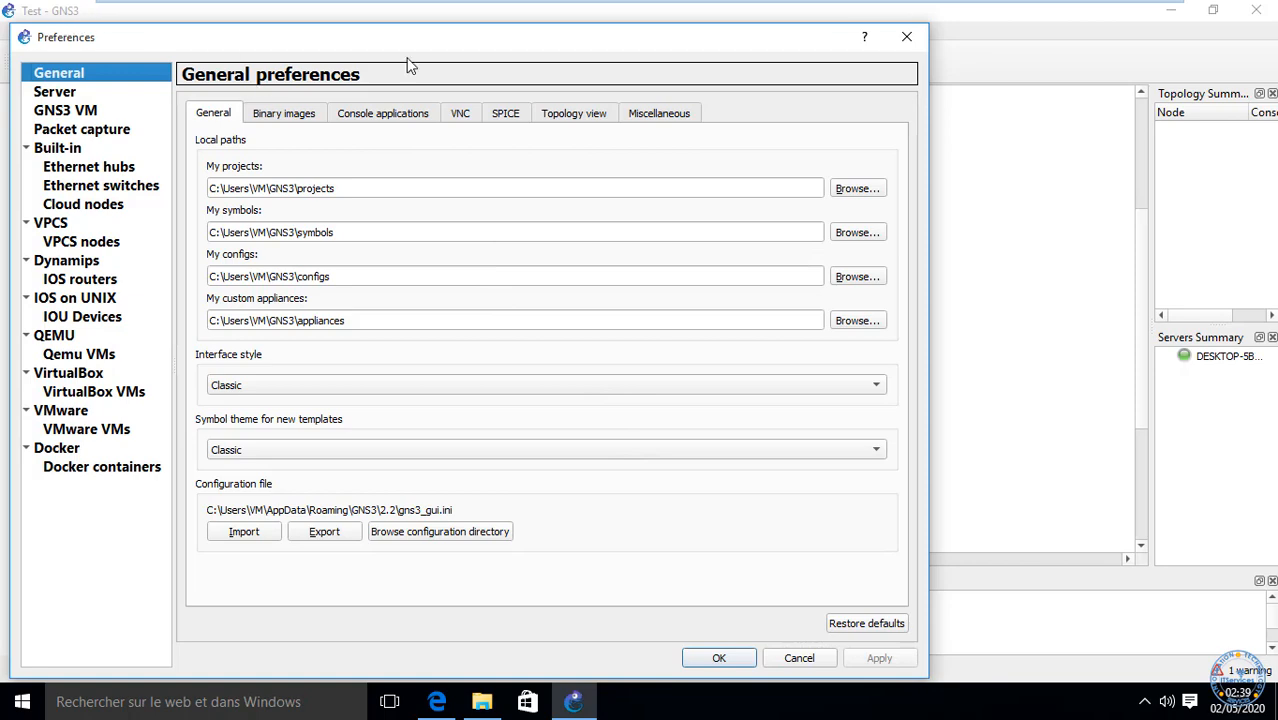
{"action": "left_click", "coordinate": [907, 38]}
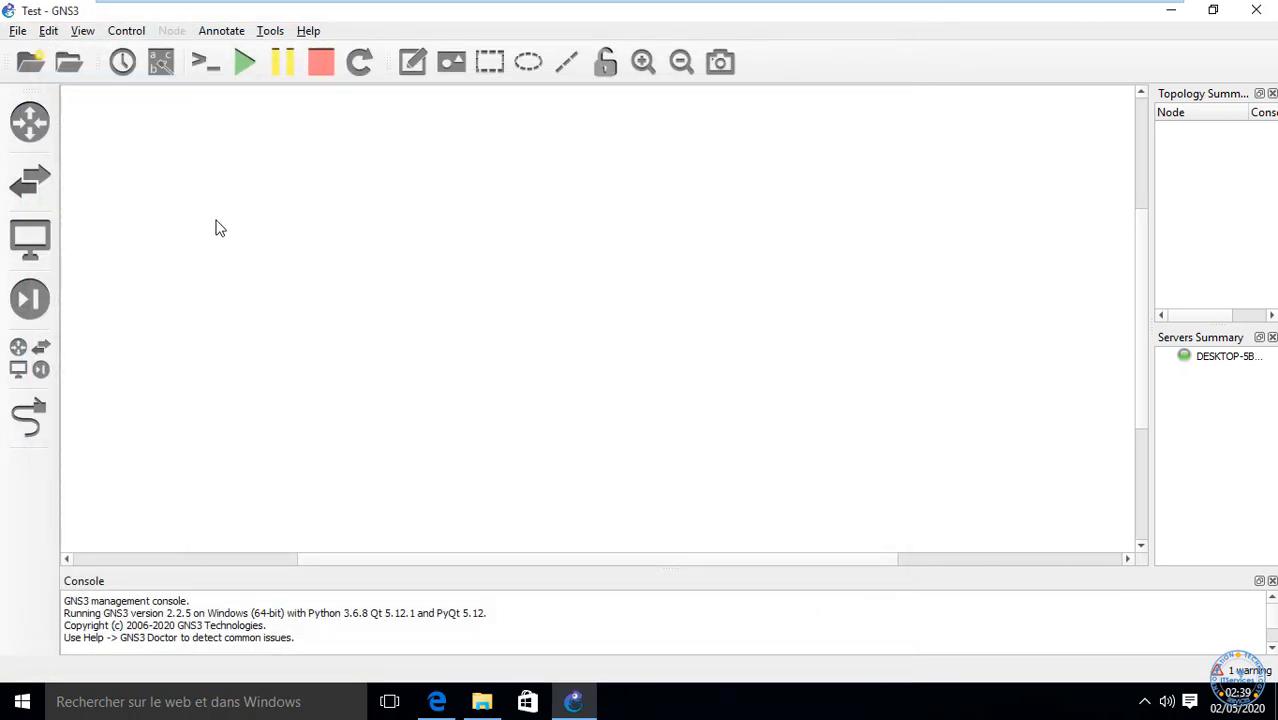
{"action": "left_click", "coordinate": [50, 32]}
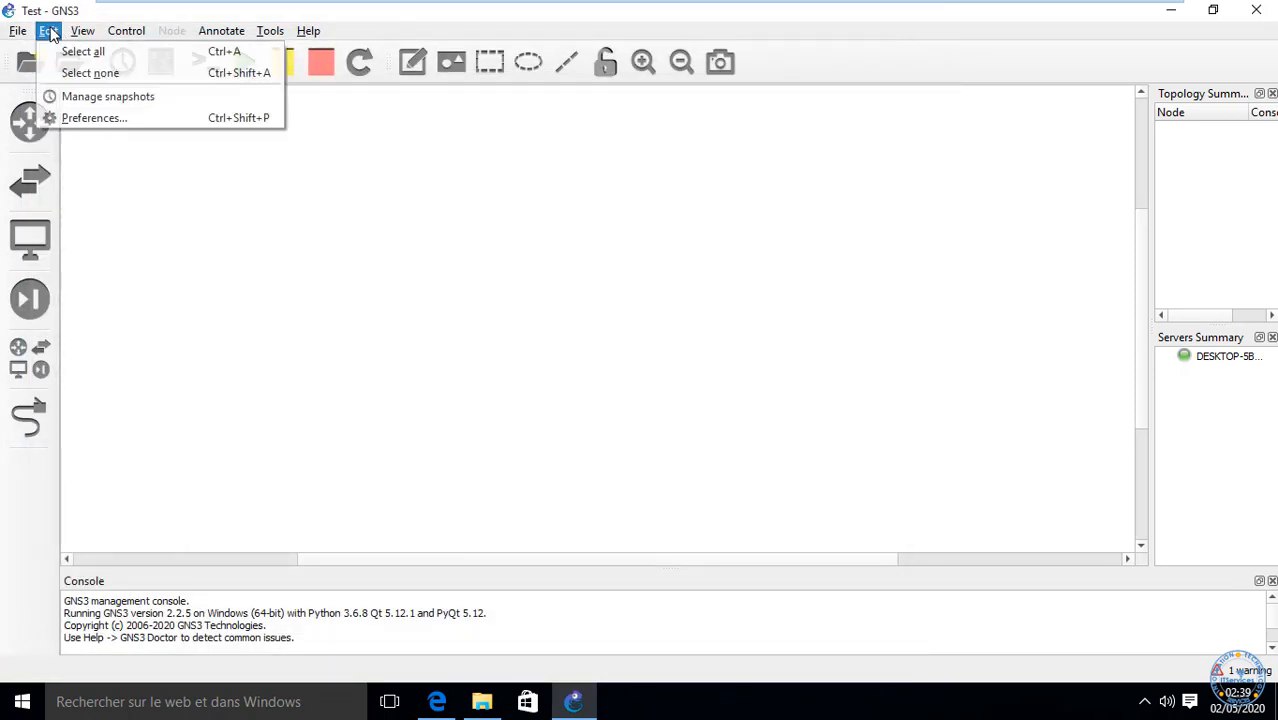
{"action": "left_click", "coordinate": [80, 118]}
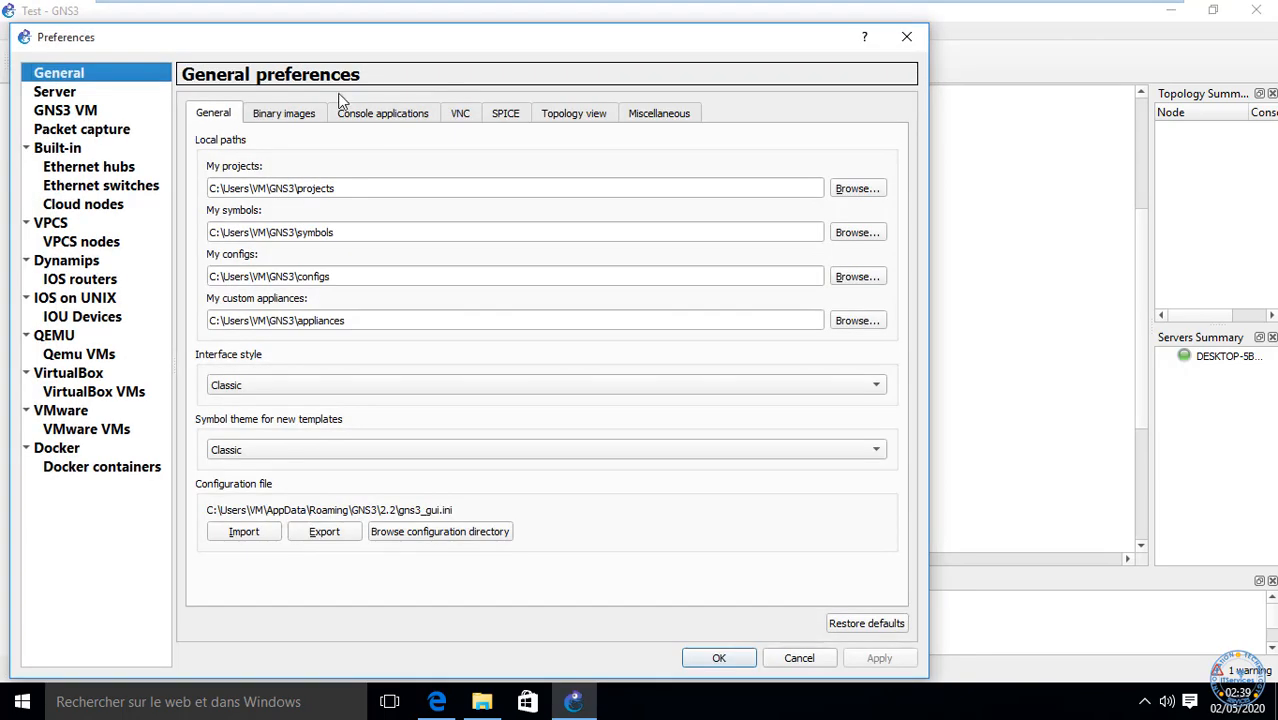
{"action": "left_click", "coordinate": [906, 37]}
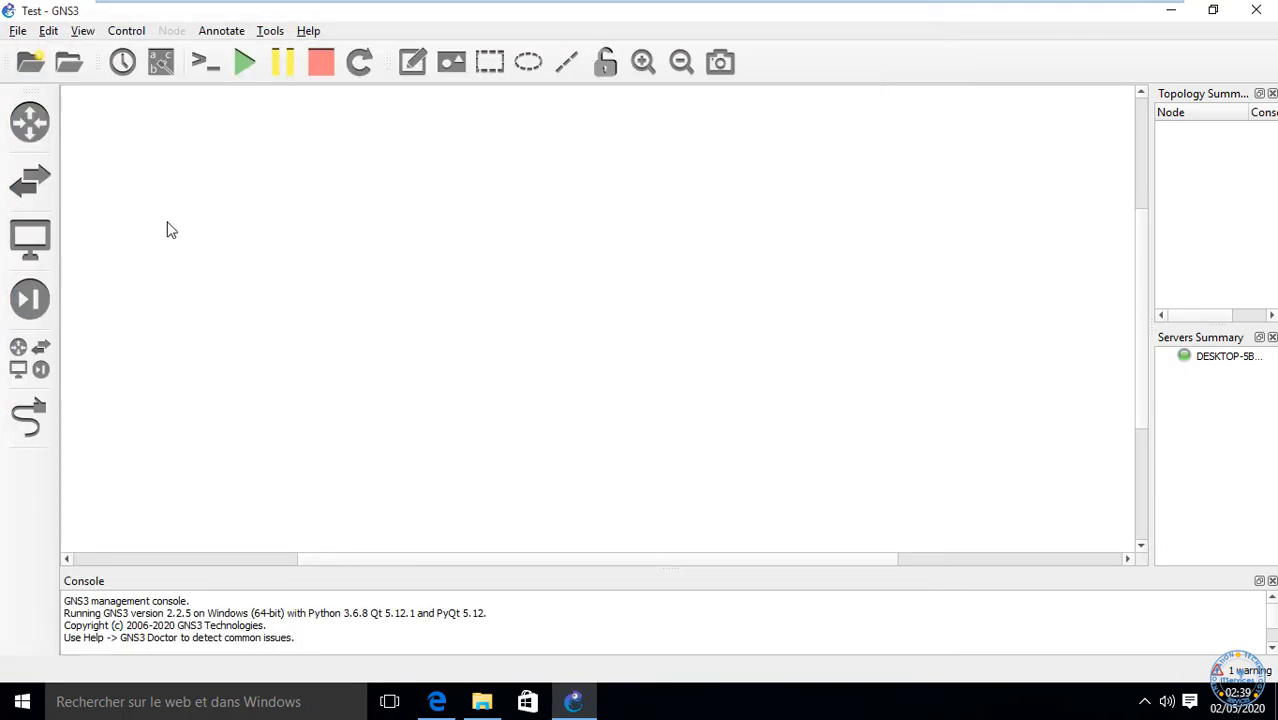
Step: Browse the router, switch, end device (NAT, Cloud) and security device templates
{"action": "left_click", "coordinate": [32, 120]}
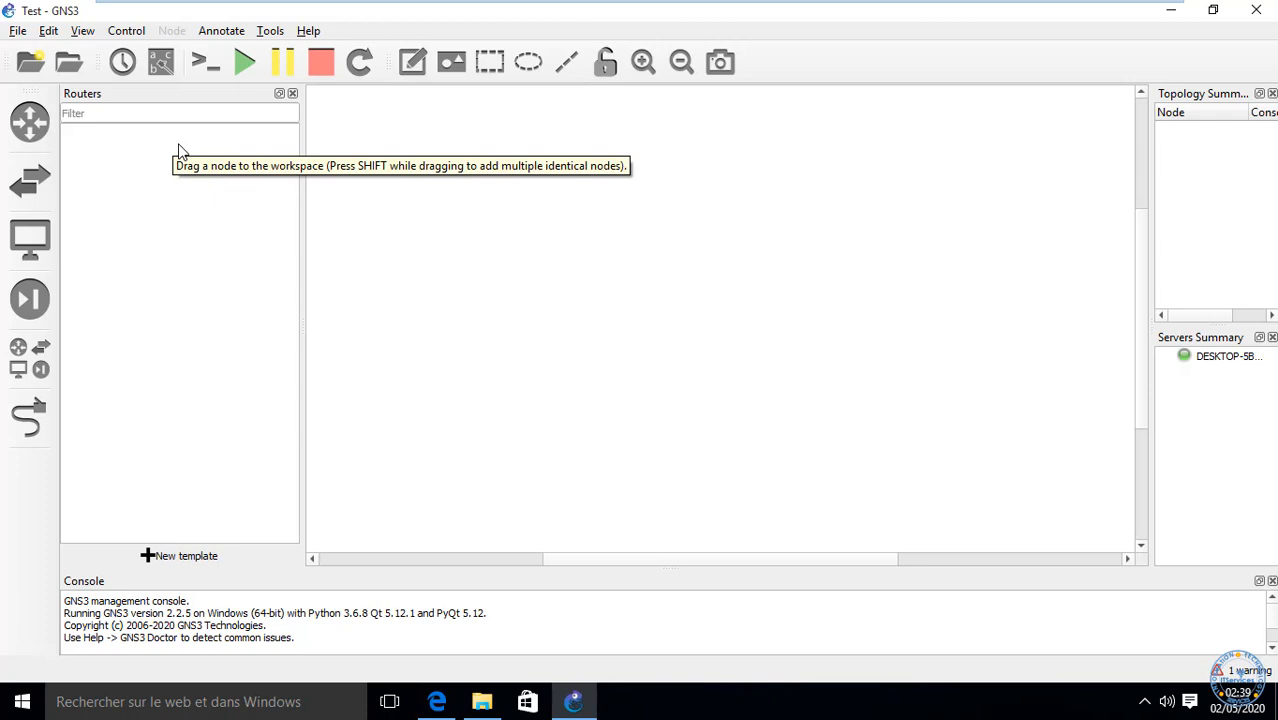
{"action": "left_click", "coordinate": [30, 180]}
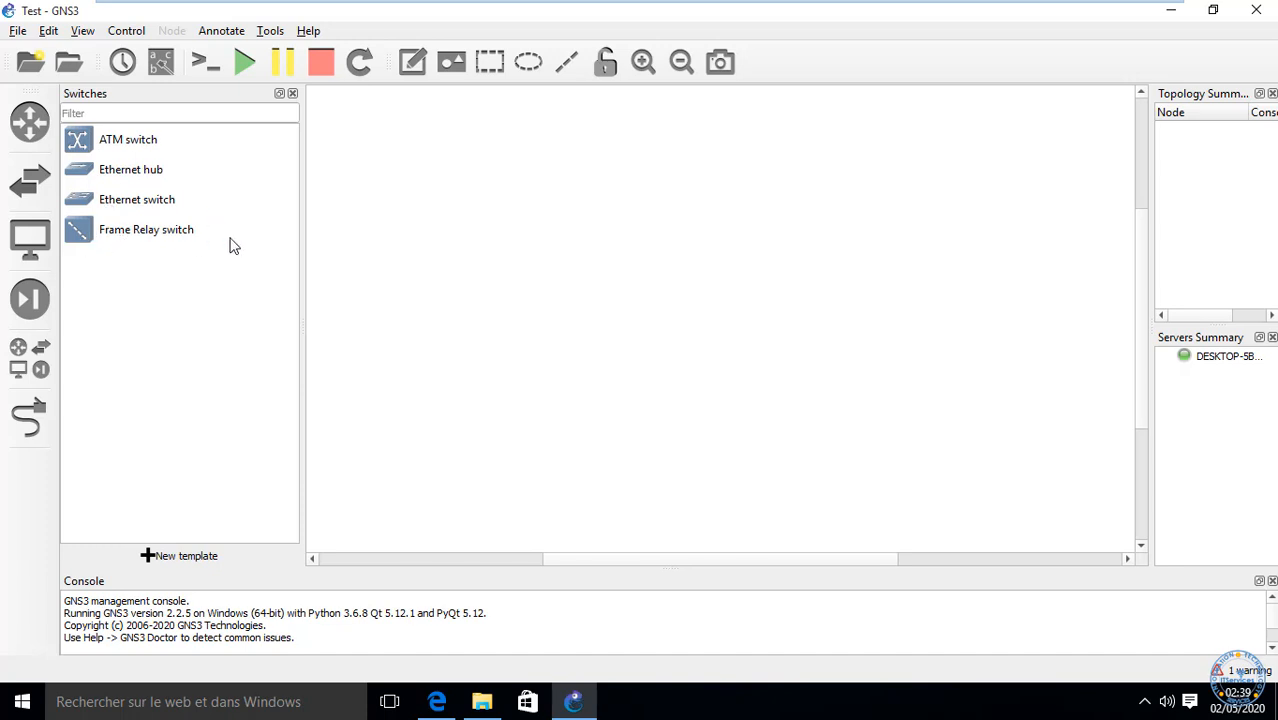
{"action": "left_click", "coordinate": [33, 248]}
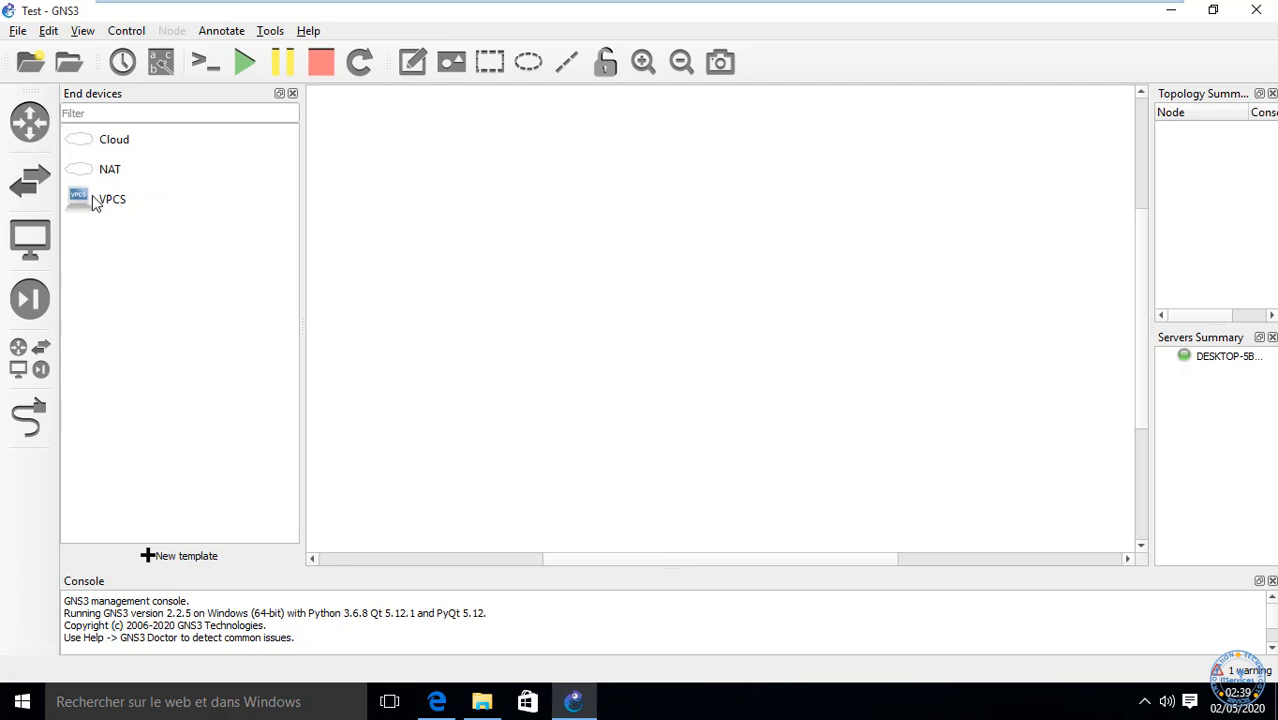
{"action": "left_click", "coordinate": [105, 163]}
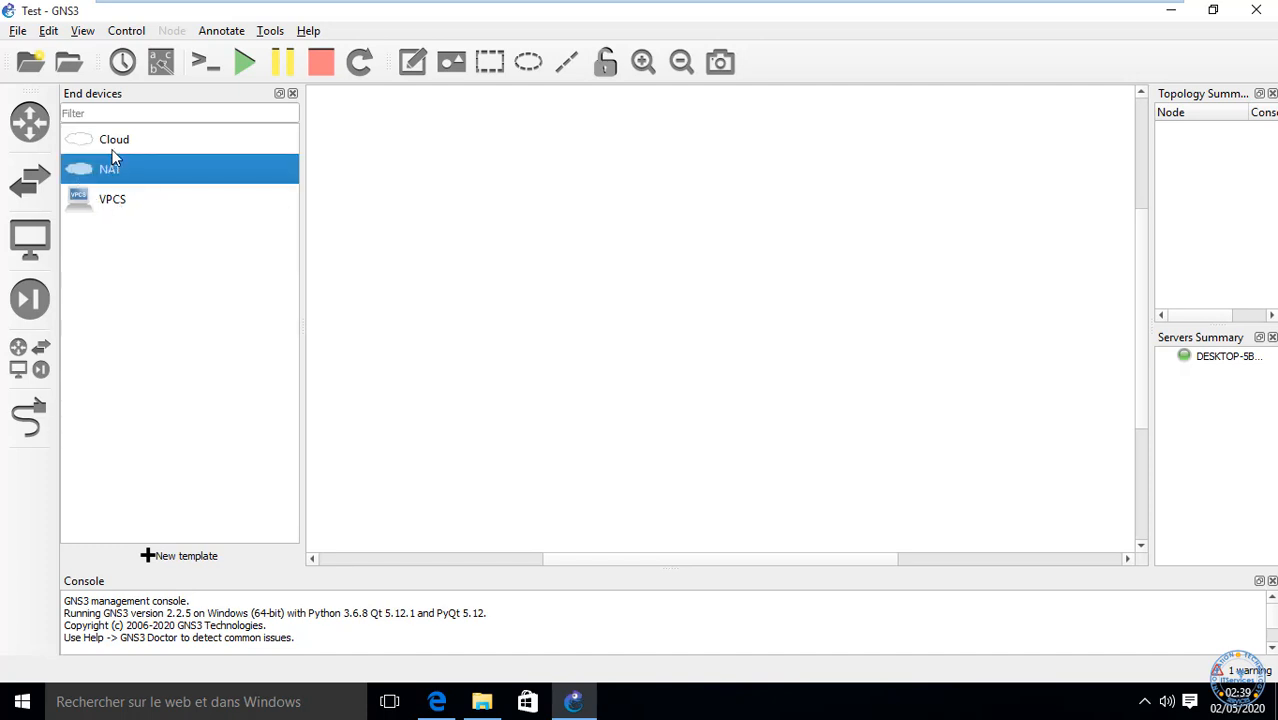
{"action": "left_click", "coordinate": [110, 141]}
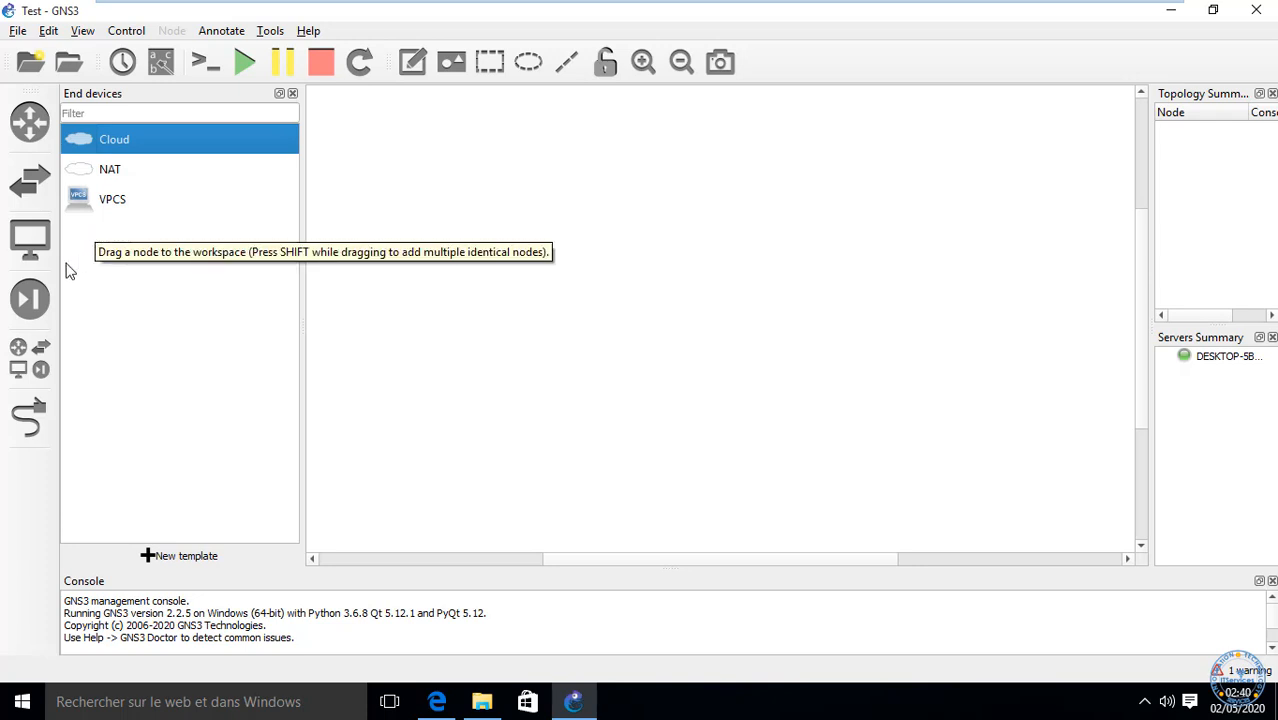
{"action": "left_click", "coordinate": [35, 313]}
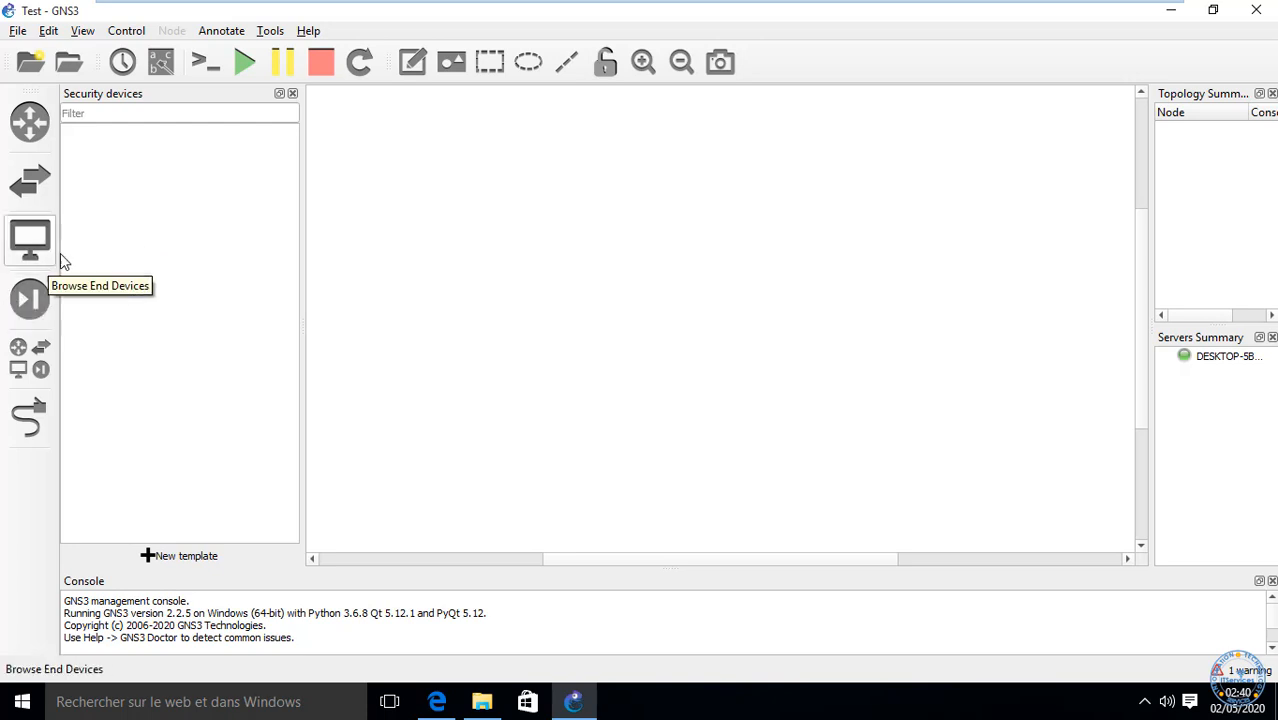
Step: Show the All devices list, then briefly toggle link mode on the canvas
{"action": "left_click", "coordinate": [22, 362]}
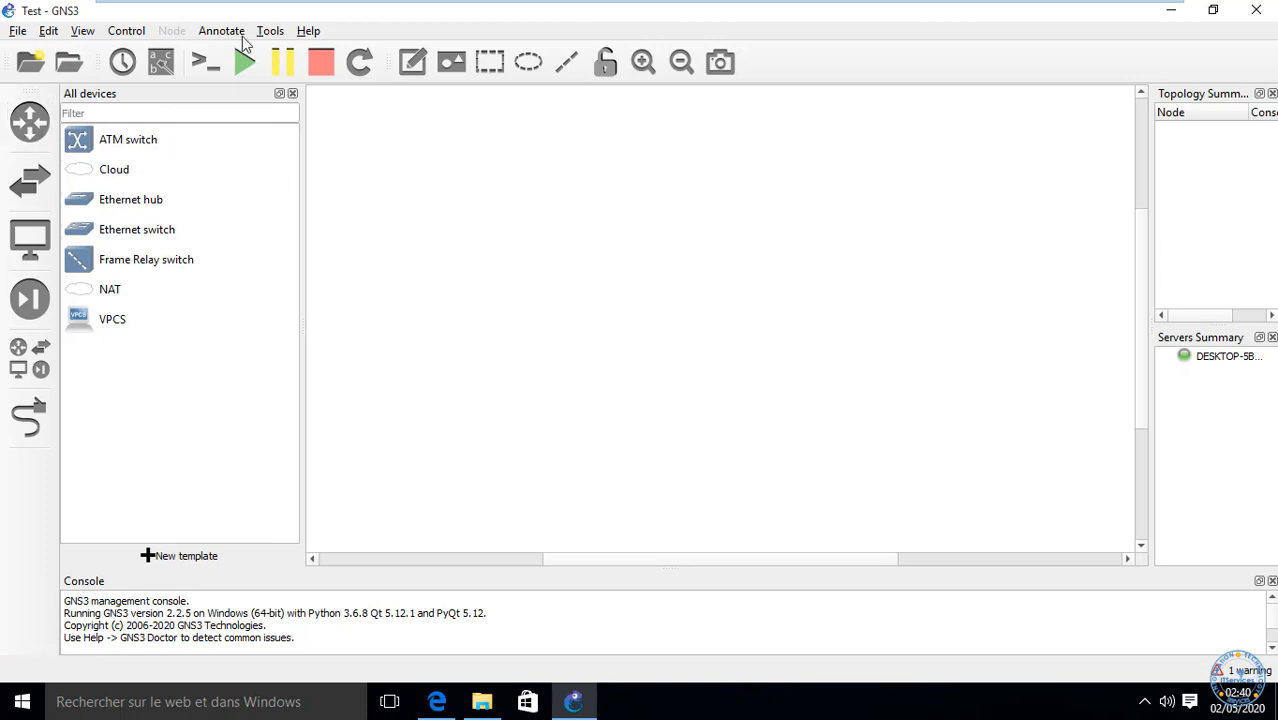
{"action": "left_click", "coordinate": [29, 418]}
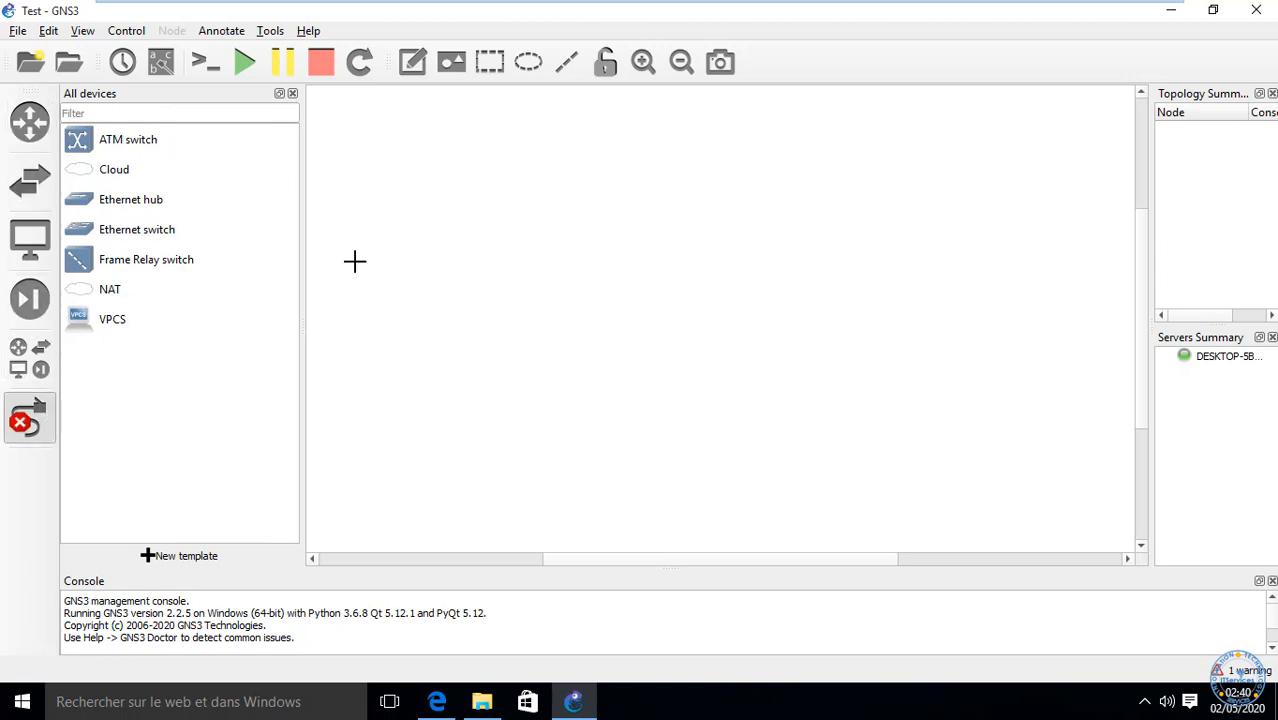
{"action": "left_click_drag", "start_coordinate": [394, 248], "coordinate": [556, 286]}
{"action": "left_click_drag", "start_coordinate": [411, 354], "coordinate": [597, 226]}
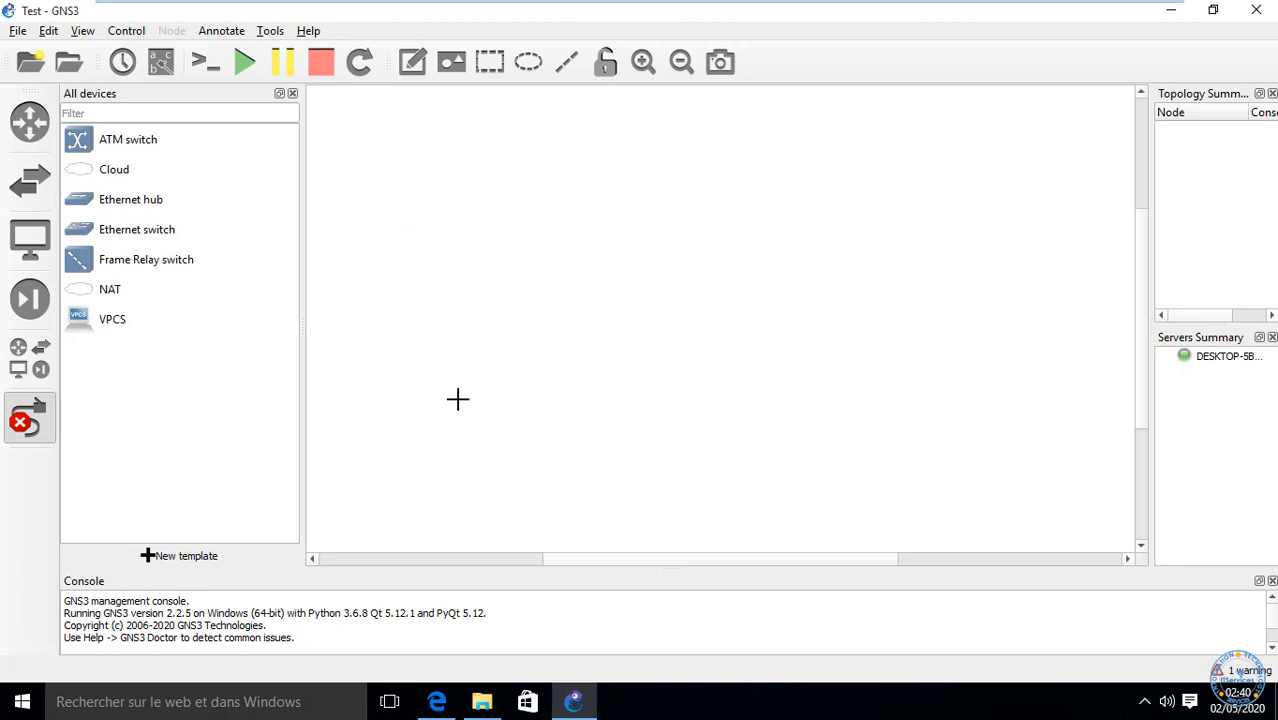
{"action": "left_click", "coordinate": [29, 418]}
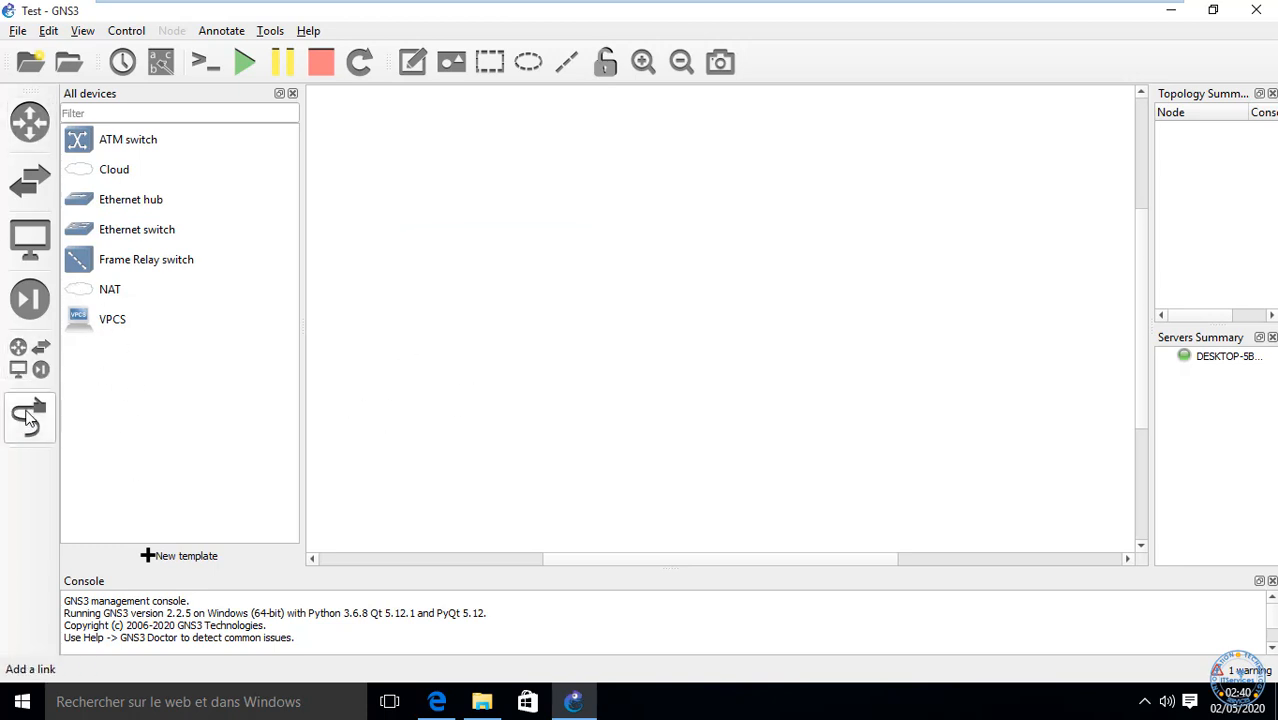
Step: Hide the All devices panel and open Edit > Preferences on the General page
{"action": "left_click", "coordinate": [36, 355]}
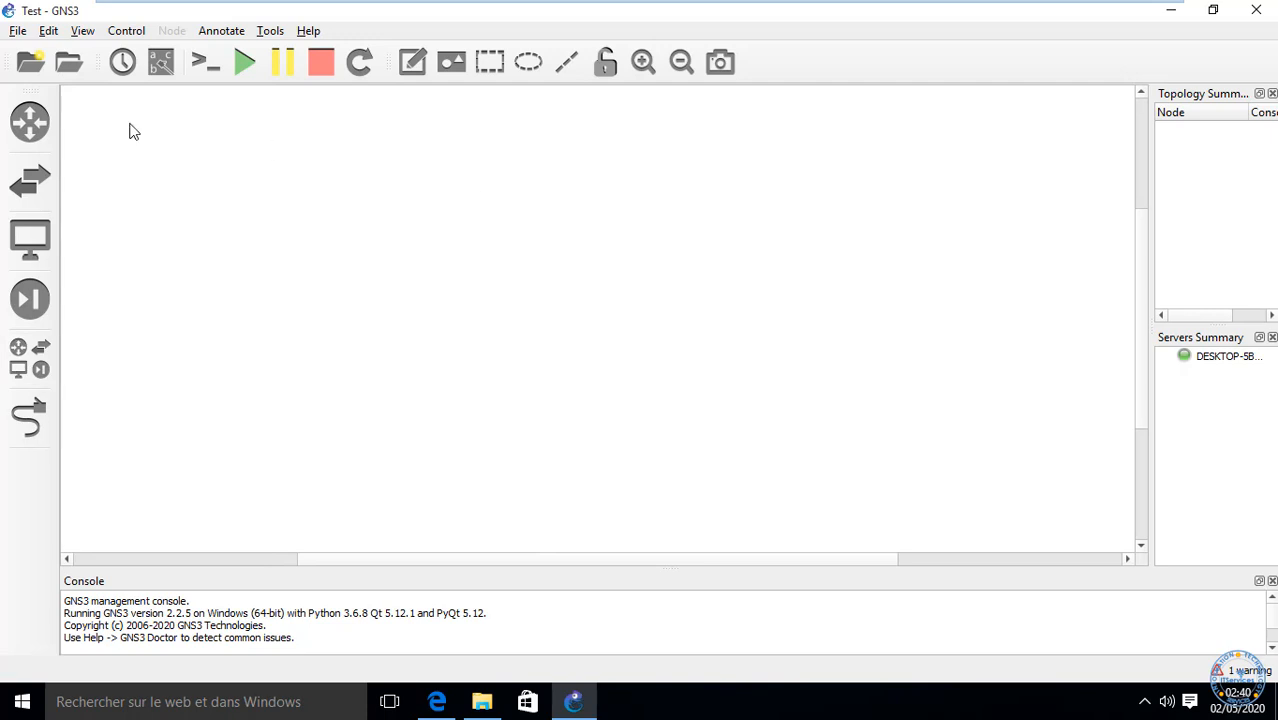
{"action": "left_click", "coordinate": [48, 31]}
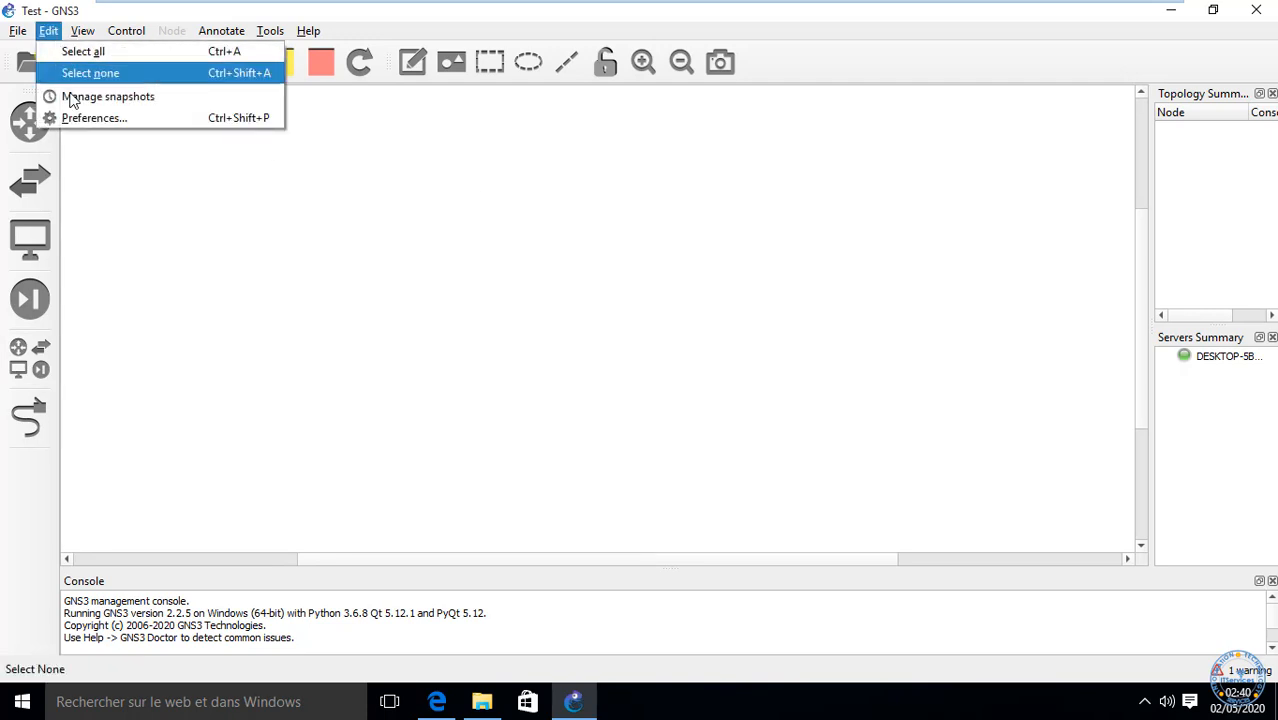
{"action": "left_click", "coordinate": [80, 120]}
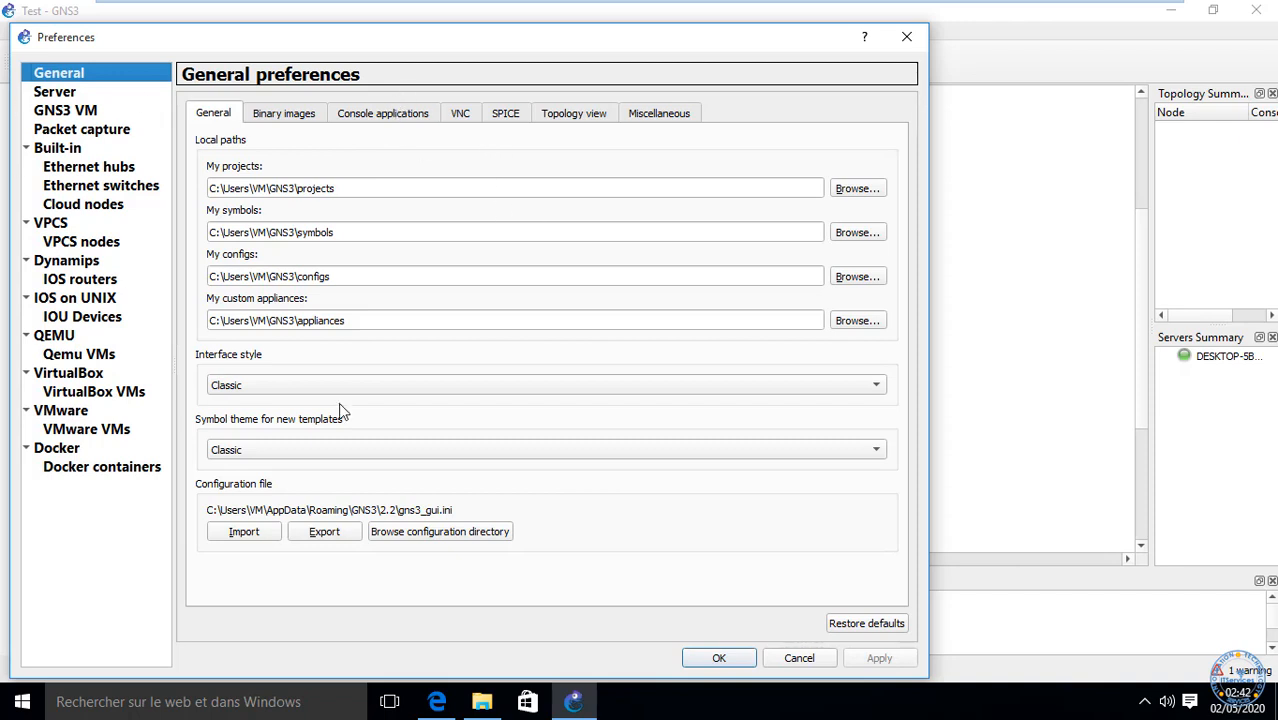
{"action": "mouse_move", "coordinate": [925, 8]}
Step: Review the projects, symbols, configs and appliances paths and keep the Classic interface style
{"action": "left_click", "coordinate": [364, 190]}
{"action": "triple_click", "coordinate": [349, 186]}
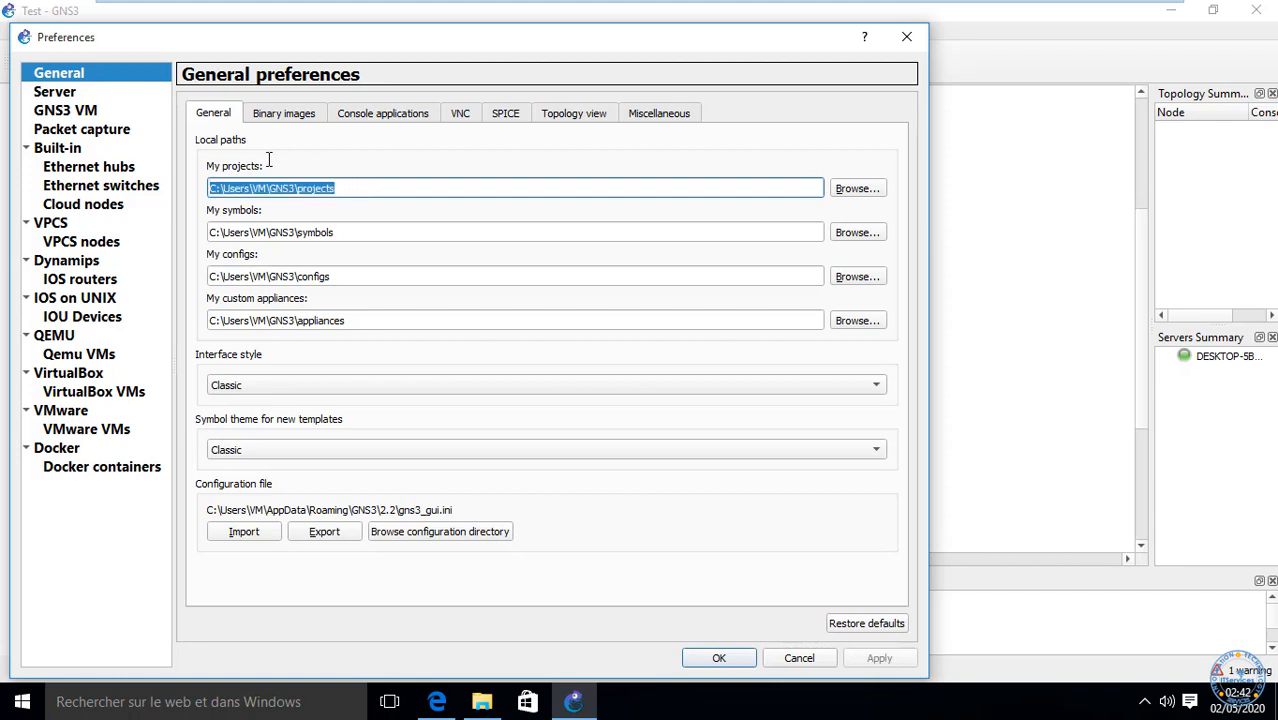
{"action": "left_click_drag", "start_coordinate": [91, 150], "coordinate": [365, 276]}
{"action": "left_click_drag", "start_coordinate": [365, 231], "coordinate": [131, 203]}
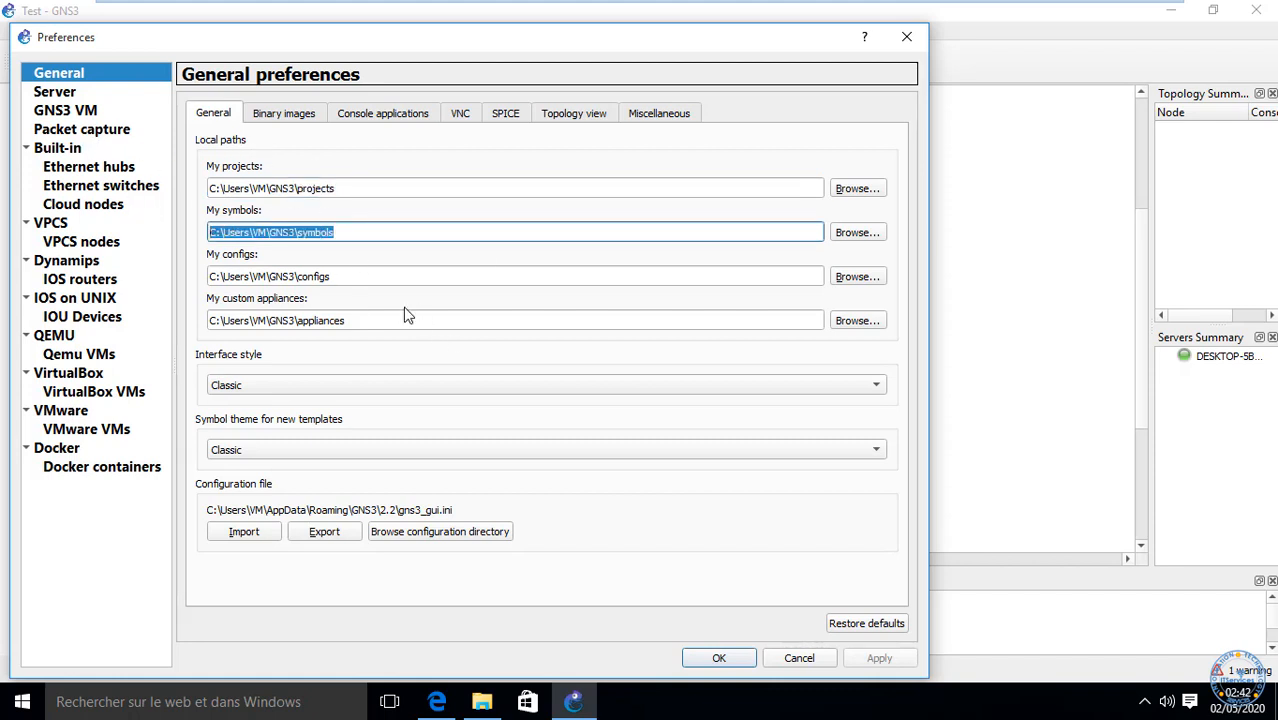
{"action": "left_click_drag", "start_coordinate": [346, 276], "coordinate": [2, 233]}
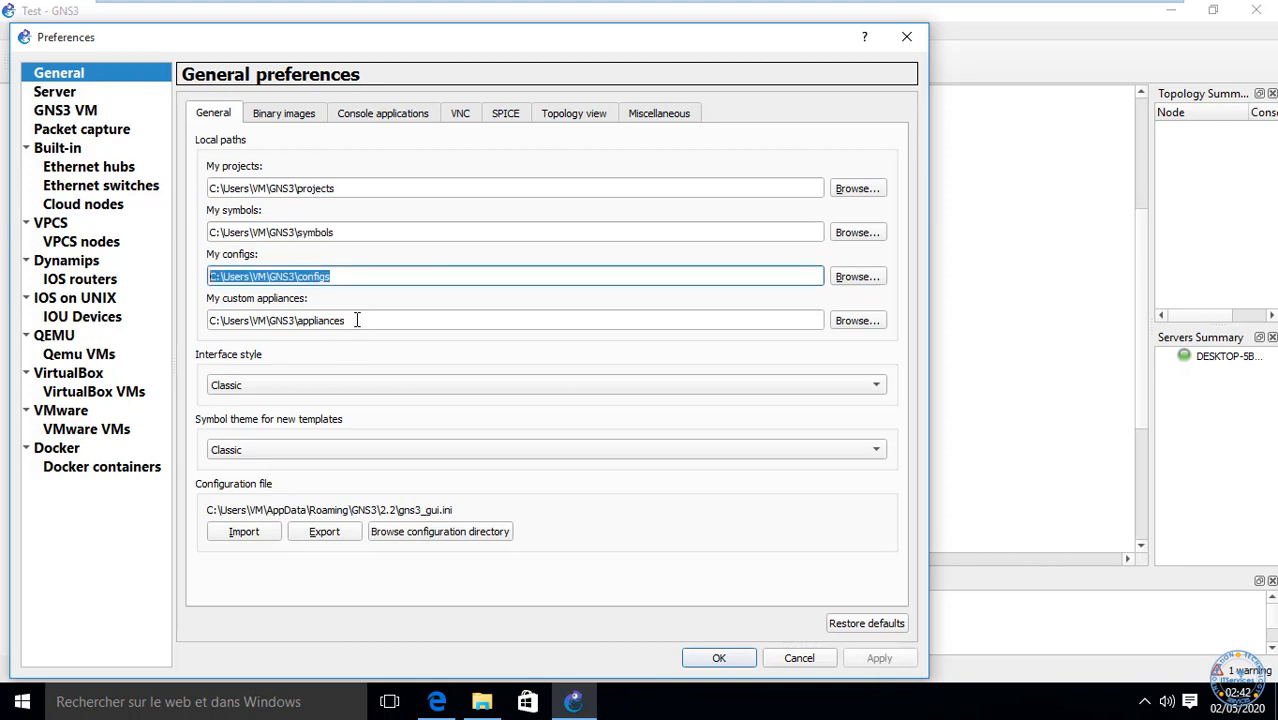
{"action": "left_click_drag", "start_coordinate": [357, 320], "coordinate": [10, 282]}
{"action": "left_click", "coordinate": [380, 386]}
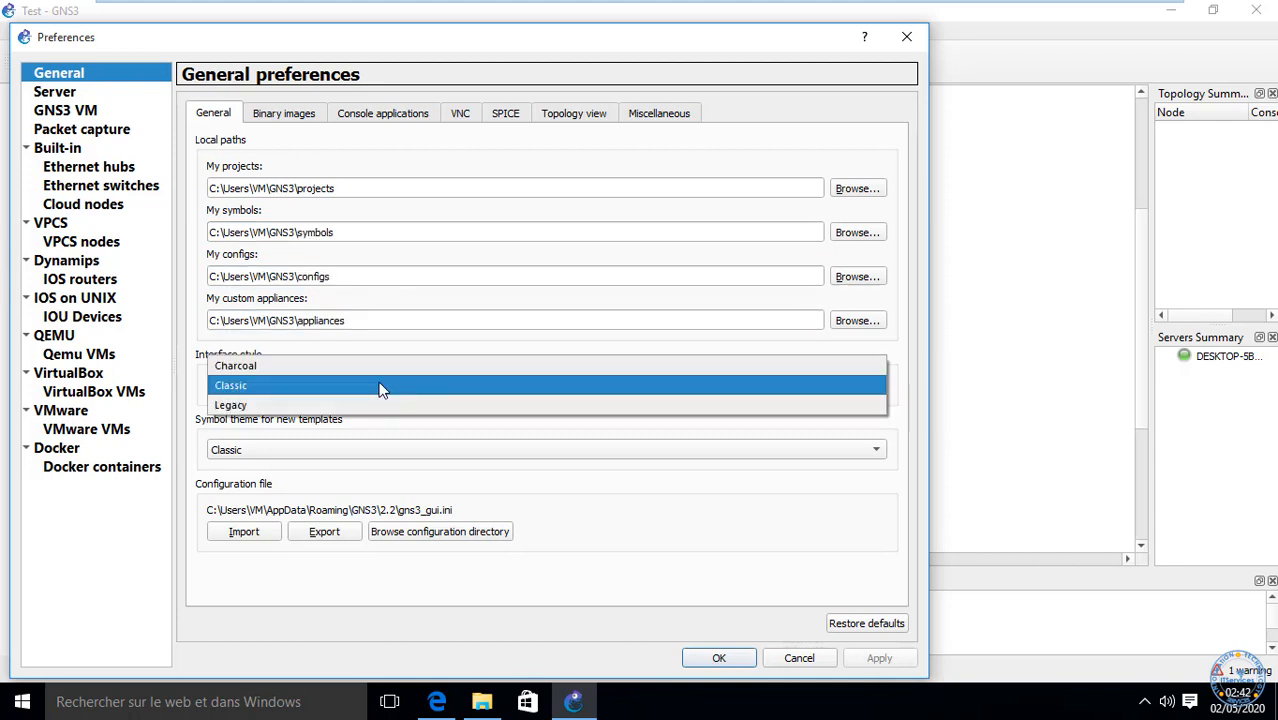
{"action": "left_click", "coordinate": [380, 388]}
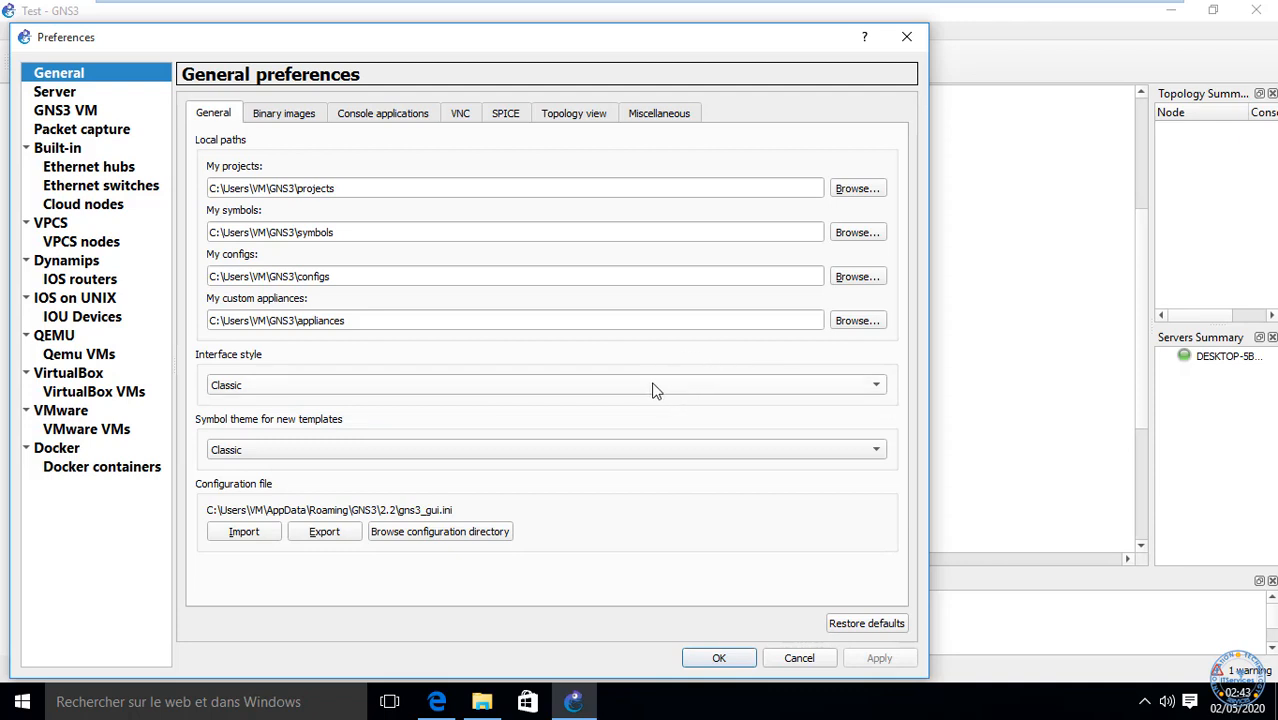
Step: View the Binary images and Console applications tabs, then go to Server preferences
{"action": "left_click", "coordinate": [281, 118]}
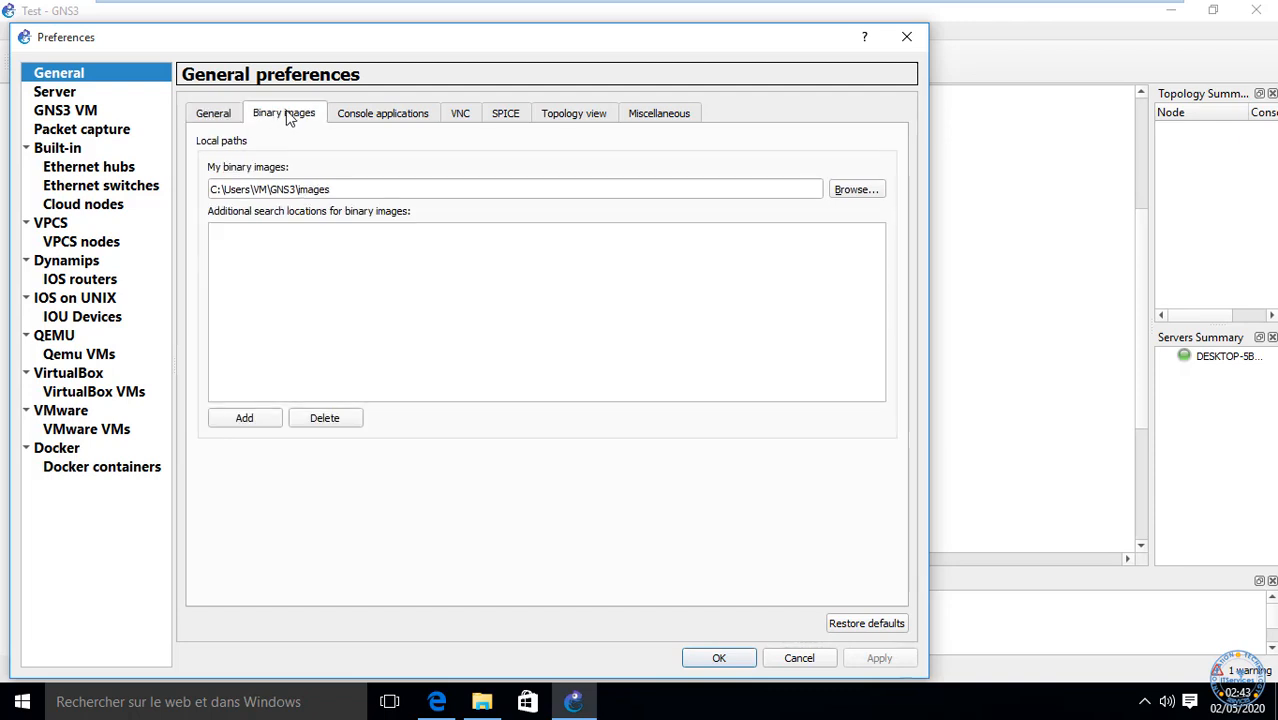
{"action": "left_click", "coordinate": [367, 119]}
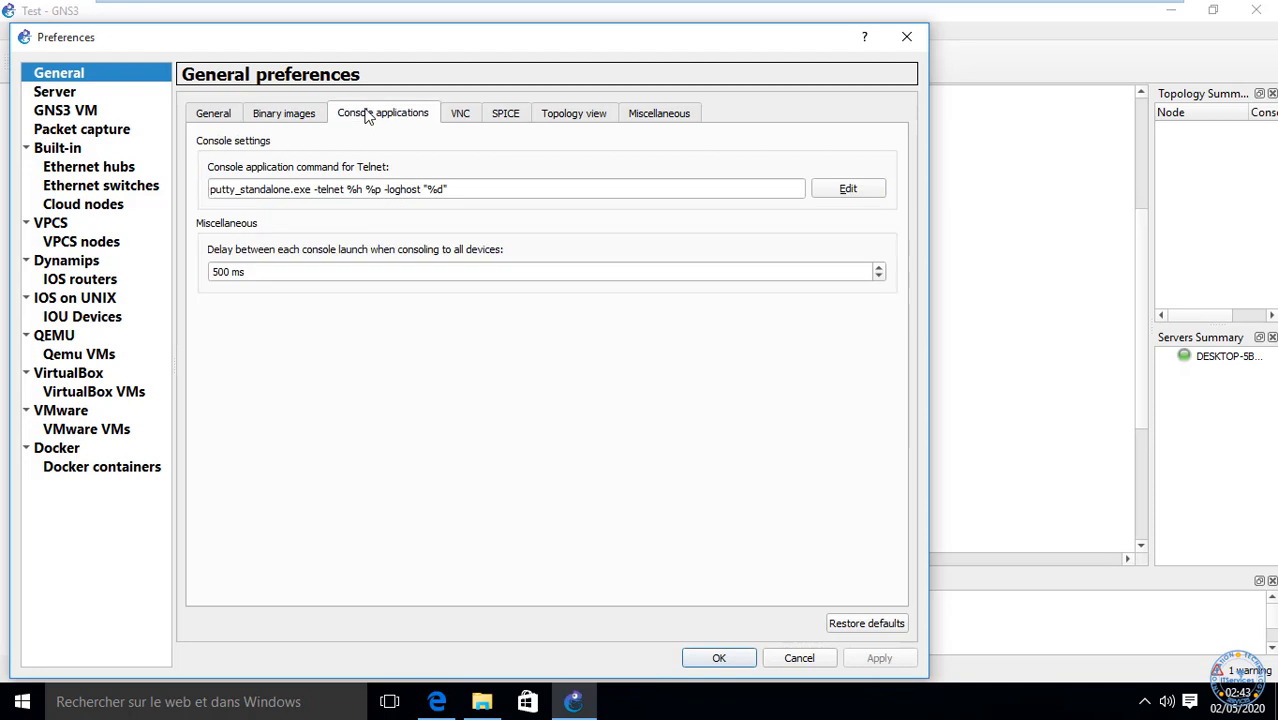
{"action": "left_click", "coordinate": [62, 94]}
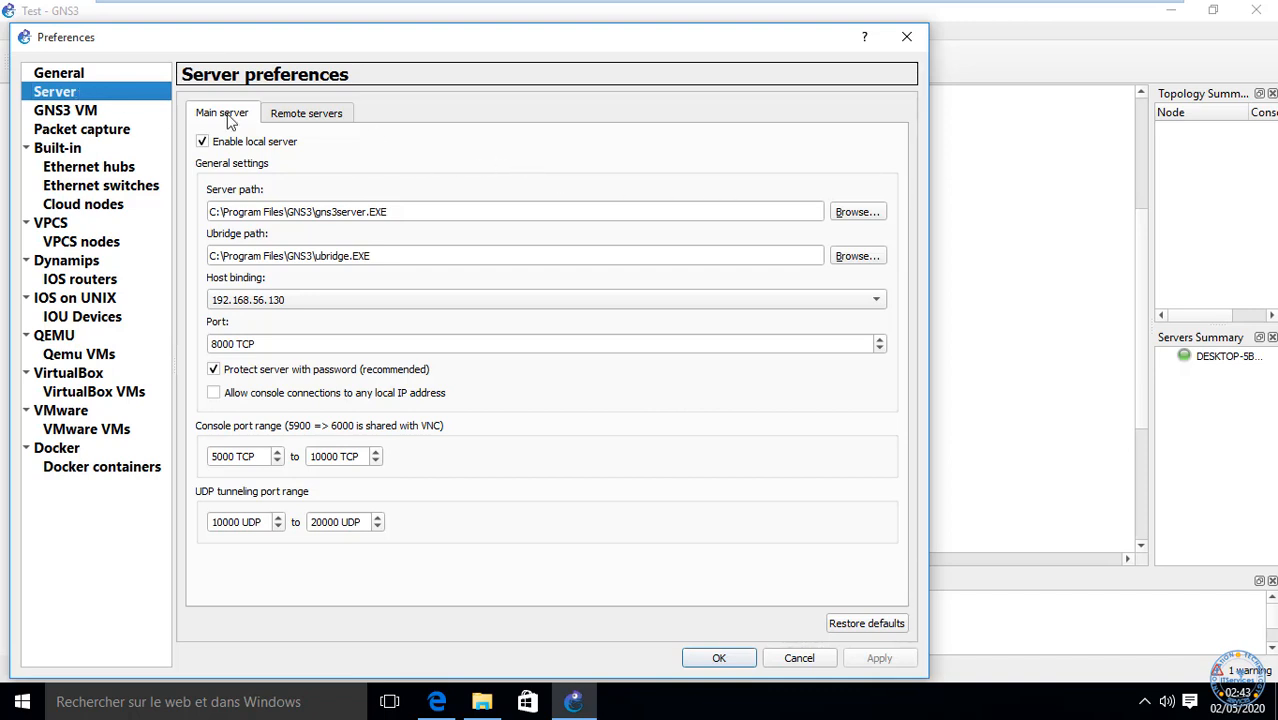
Step: Disable the local server and start adding a server on the Remote servers tab
{"action": "left_click", "coordinate": [218, 147]}
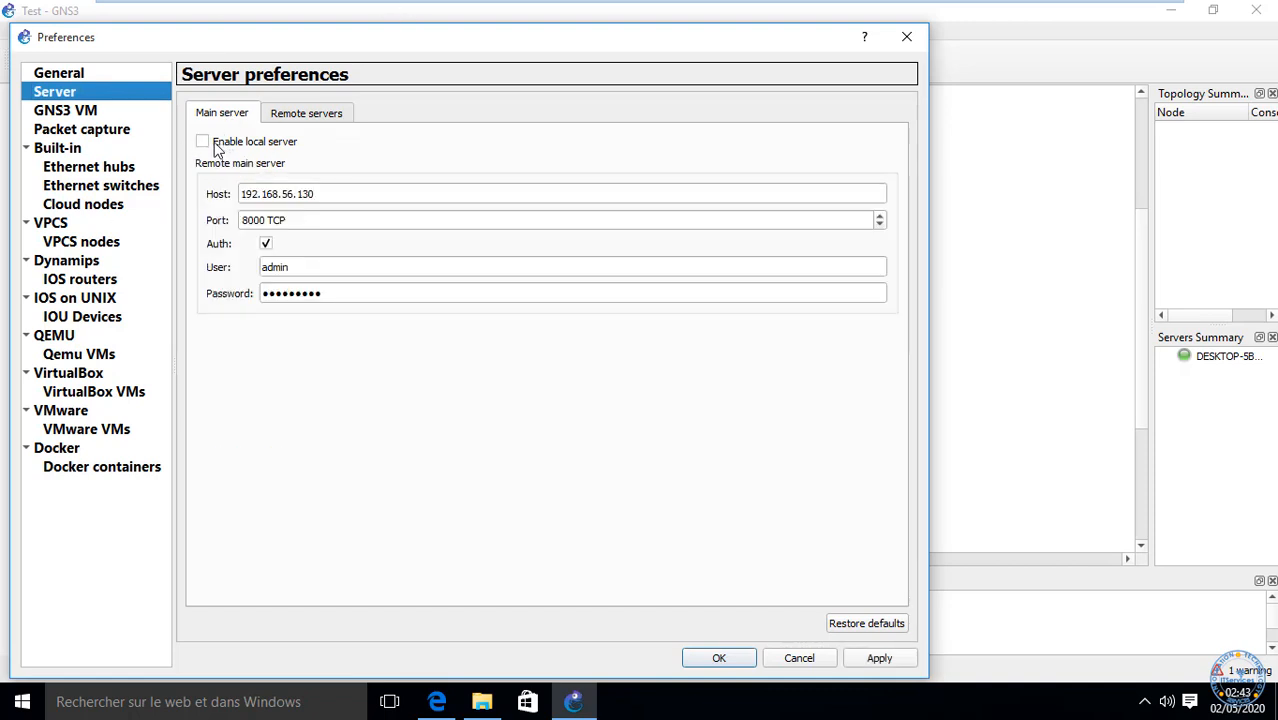
{"action": "left_click", "coordinate": [218, 148]}
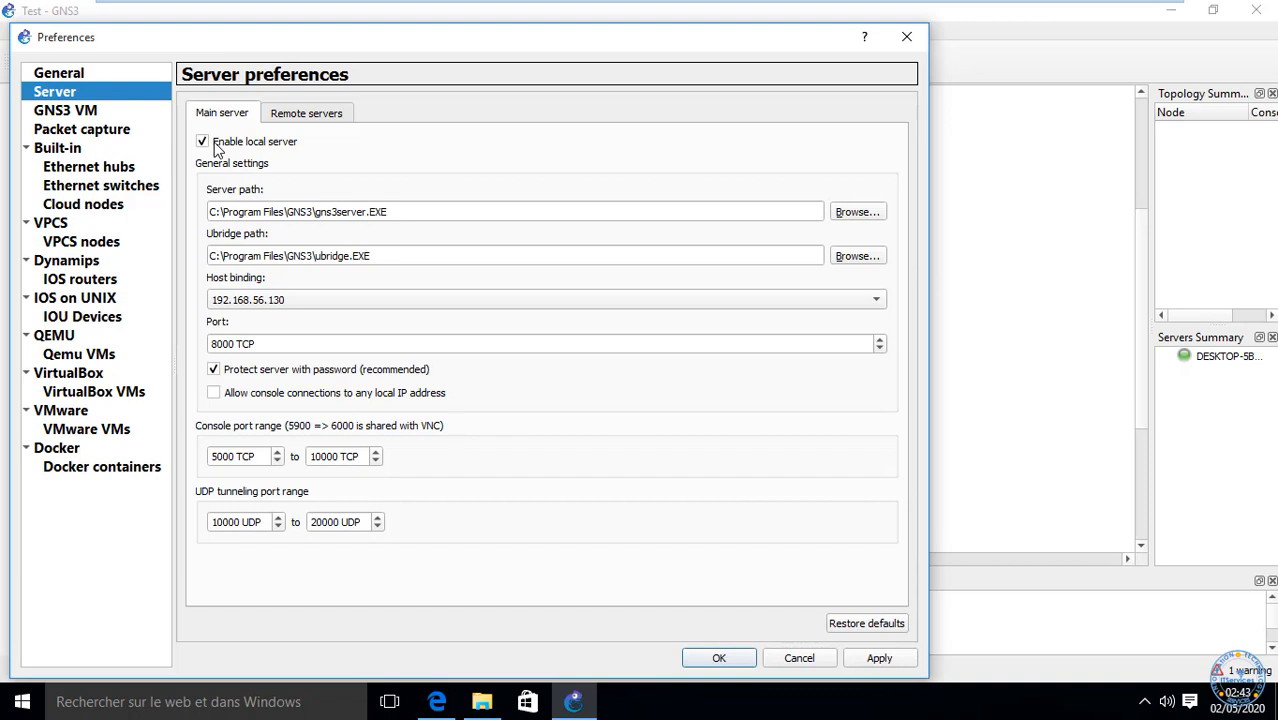
{"action": "left_click", "coordinate": [218, 147]}
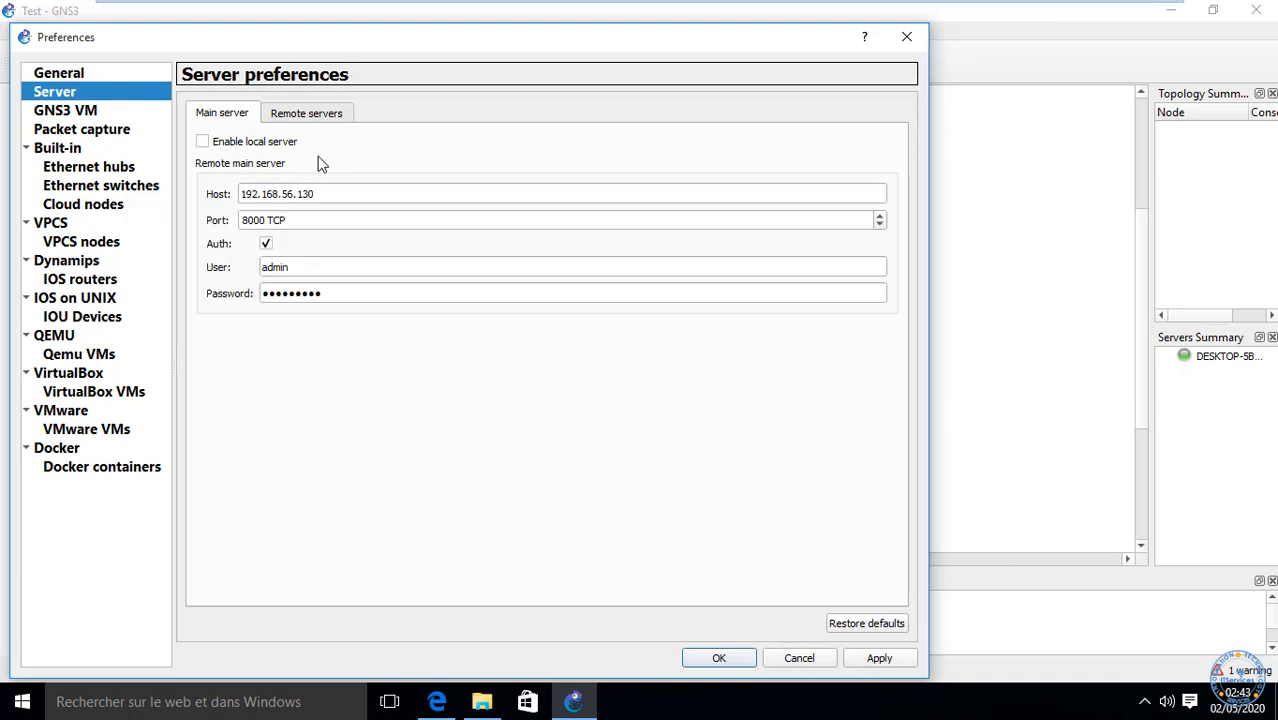
{"action": "left_click", "coordinate": [318, 114]}
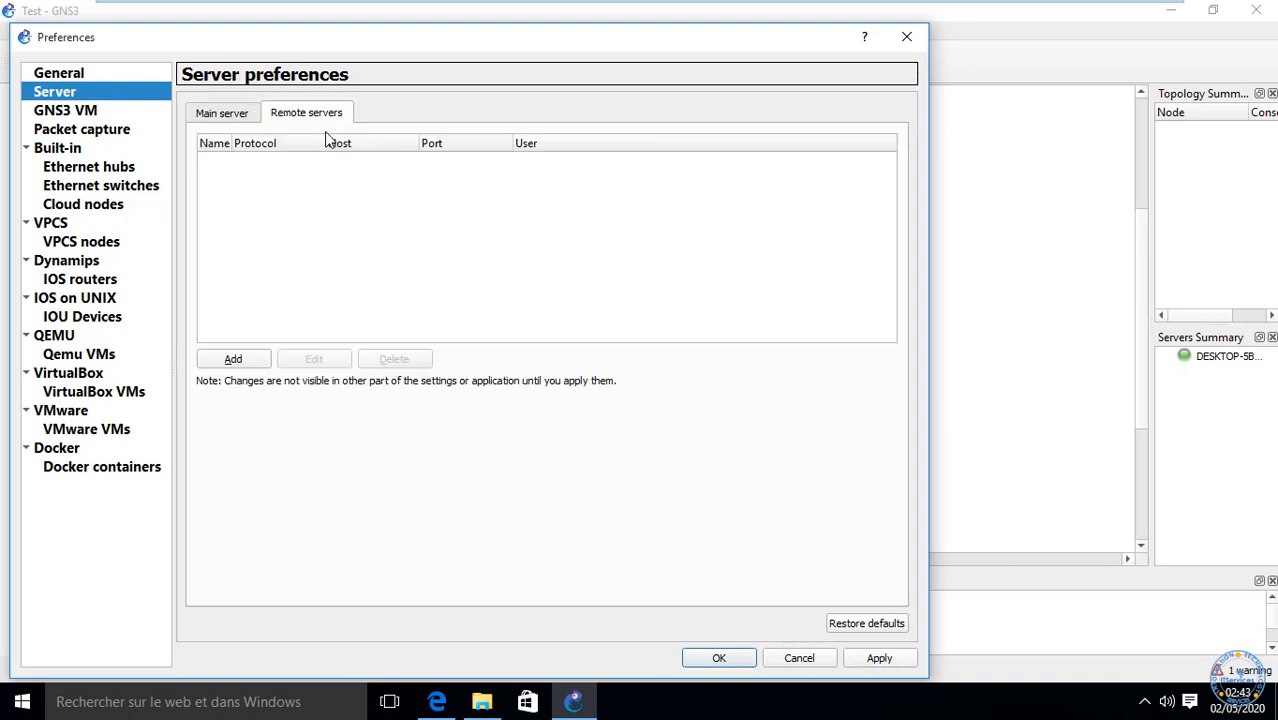
{"action": "left_click", "coordinate": [218, 364]}
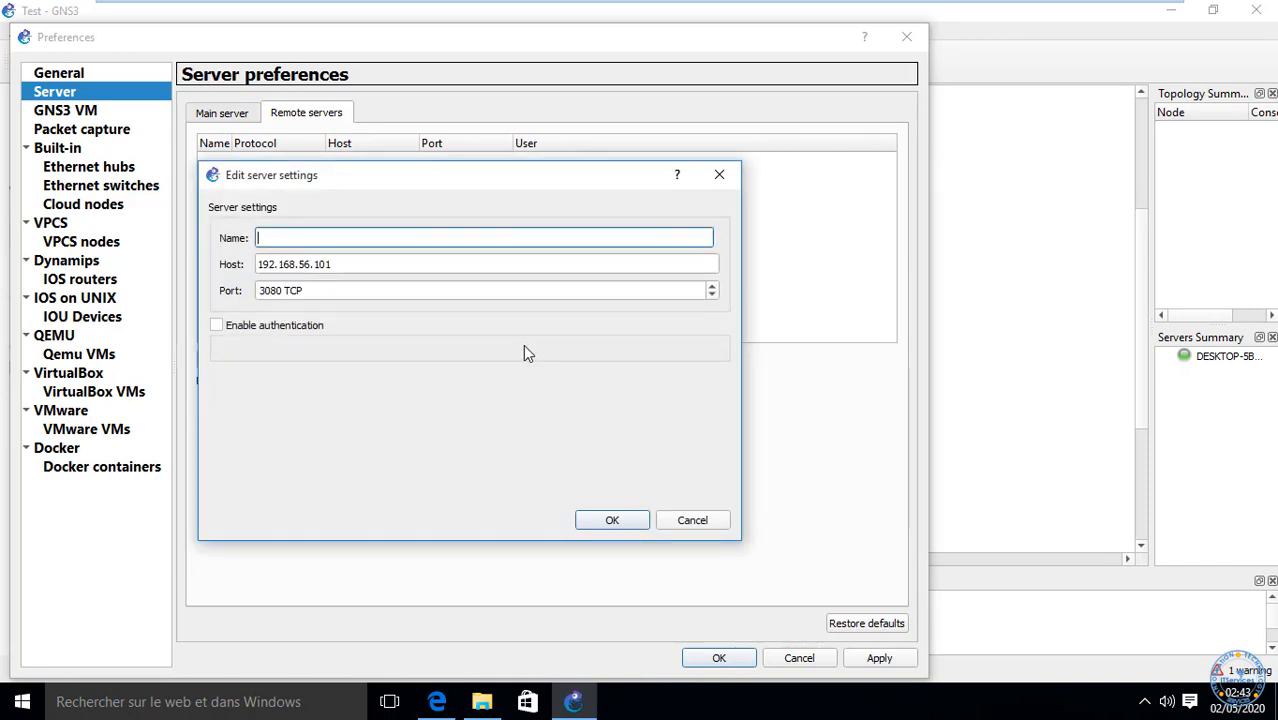
Step: Set the remote host to 192.168.56.1, select port 3080, then minimise the VM
{"action": "left_click", "coordinate": [335, 265]}
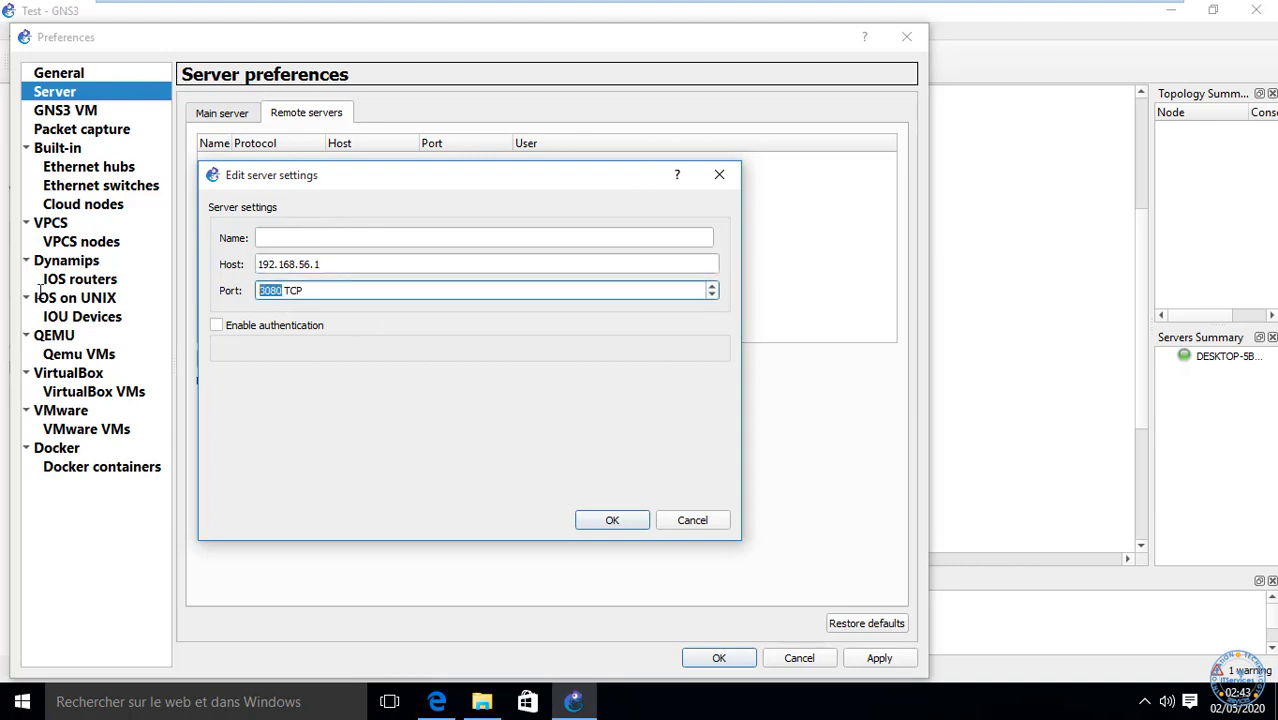
{"action": "double_click", "coordinate": [268, 290]}
{"action": "mouse_move", "coordinate": [1047, 10]}
{"action": "left_click", "coordinate": [1114, 13]}
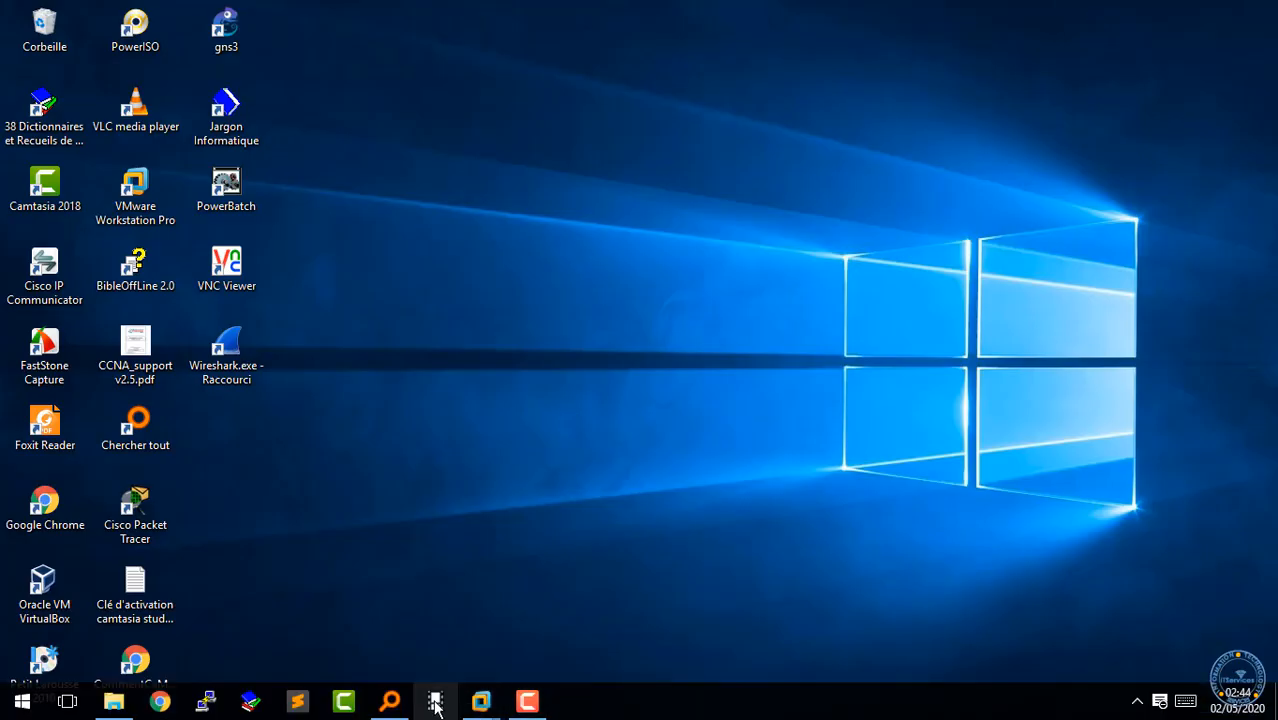
Step: Launch GNS3 on the host, check its local server port 8000, then return to the VM
{"action": "double_click", "coordinate": [226, 28]}
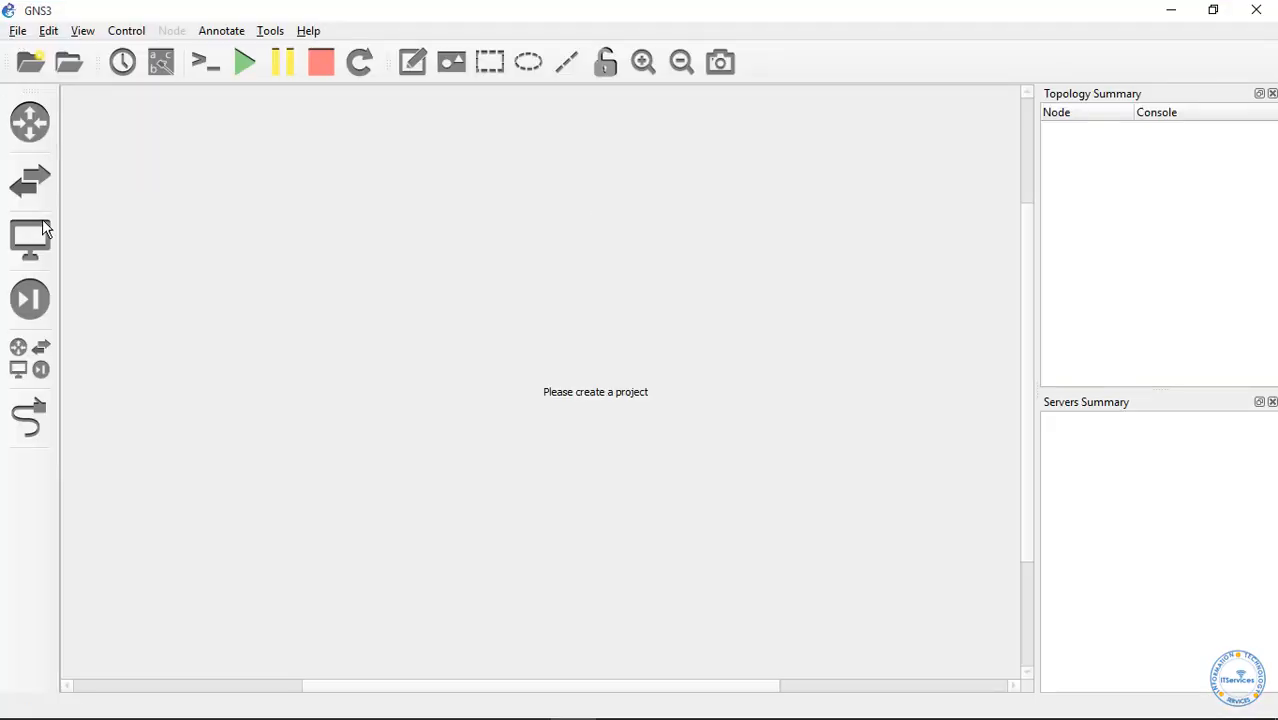
{"action": "left_click", "coordinate": [52, 31]}
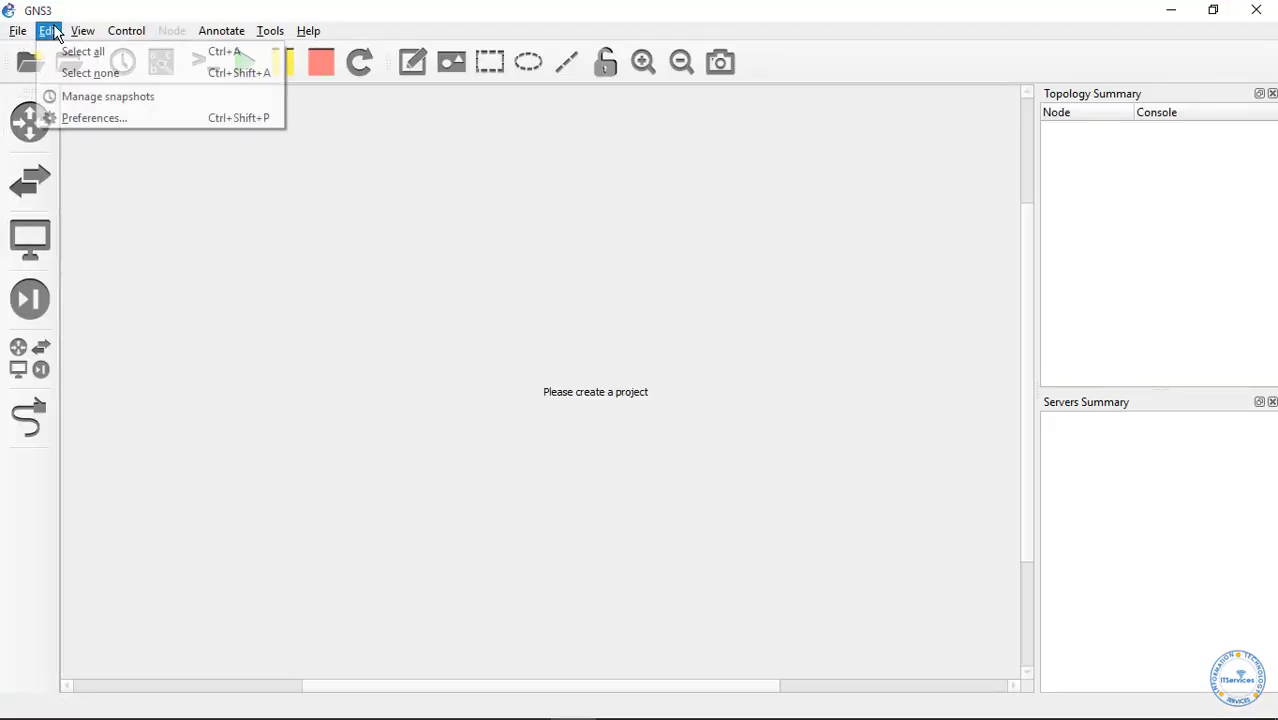
{"action": "left_click", "coordinate": [83, 119]}
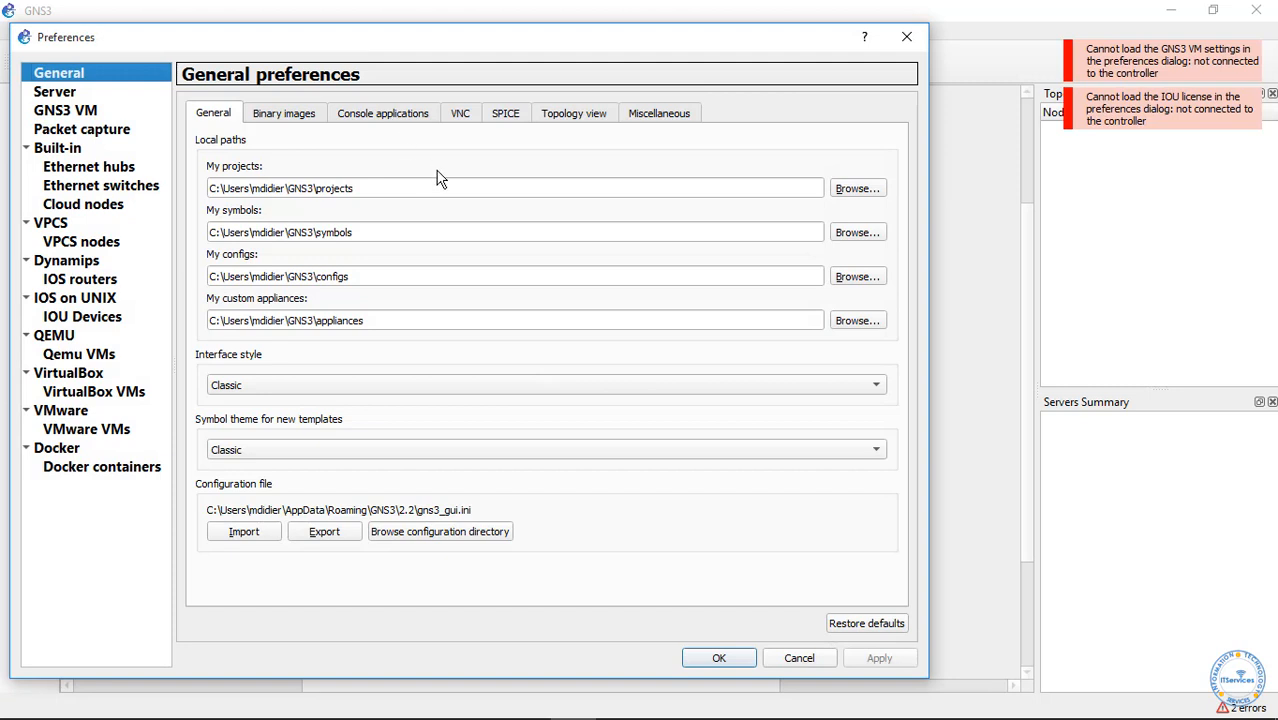
{"action": "left_click", "coordinate": [52, 92]}
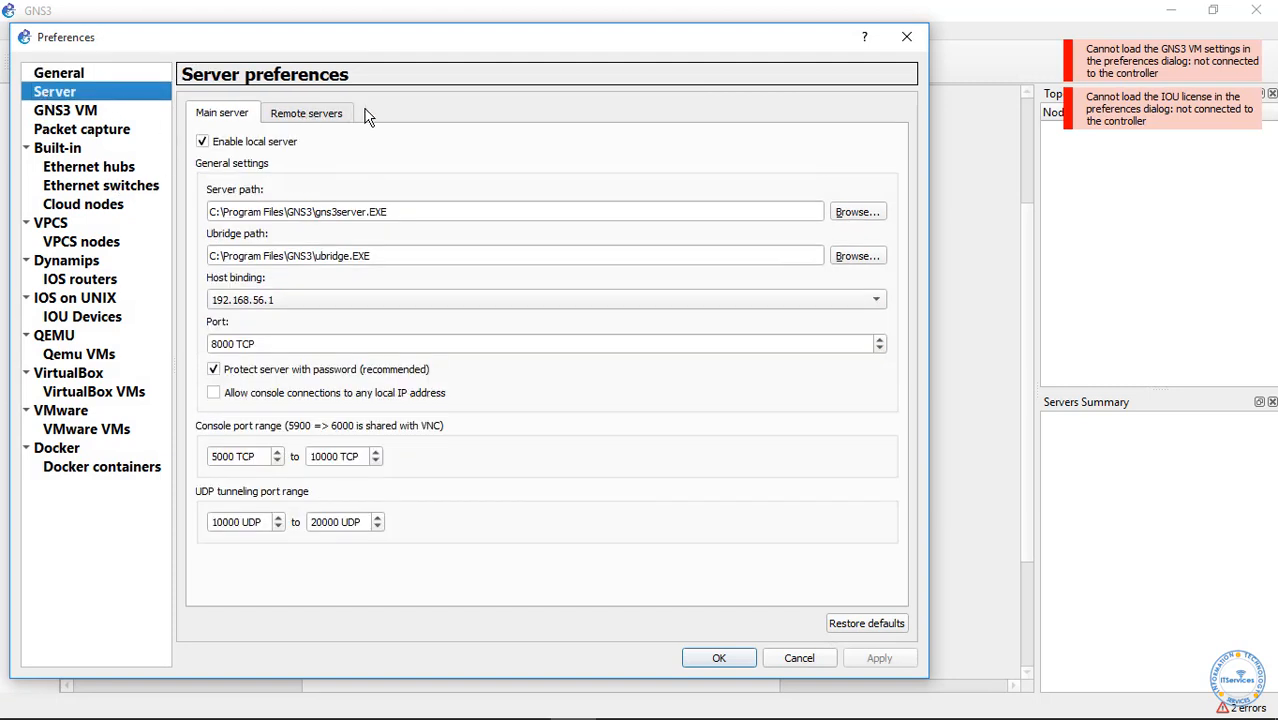
{"action": "triple_click", "coordinate": [240, 344]}
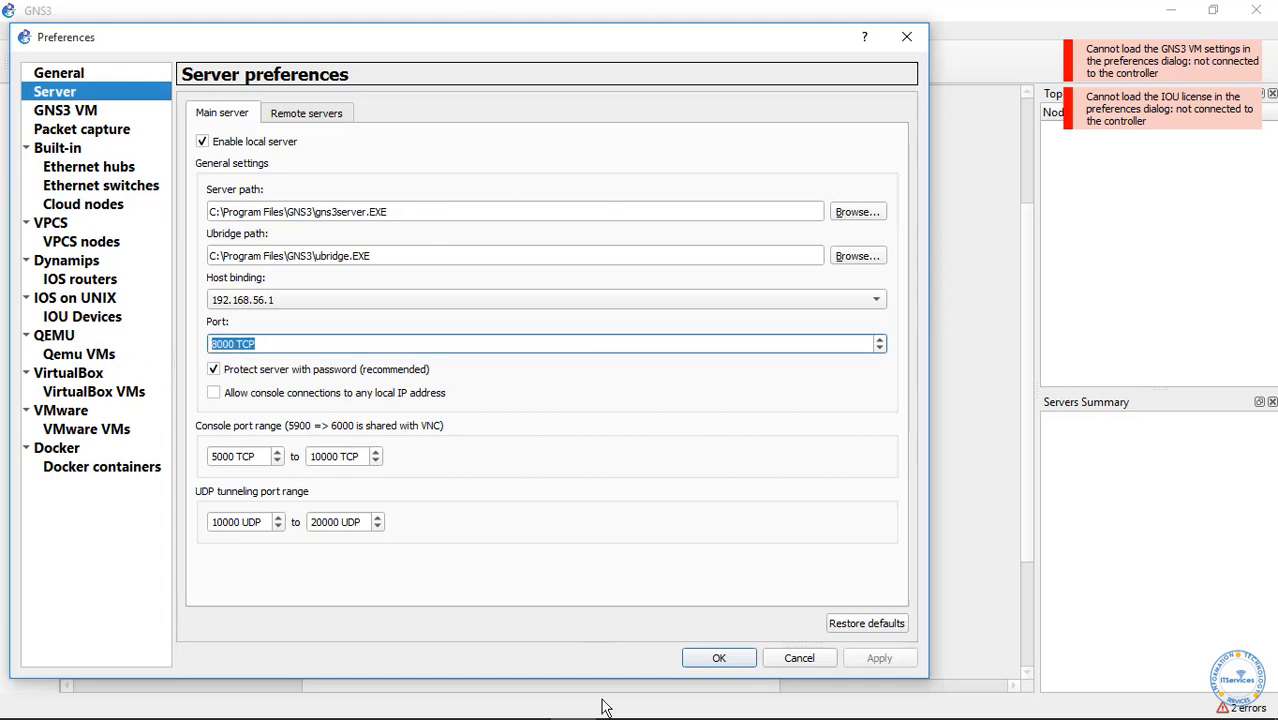
{"action": "mouse_move", "coordinate": [460, 708]}
{"action": "left_click", "coordinate": [580, 592]}
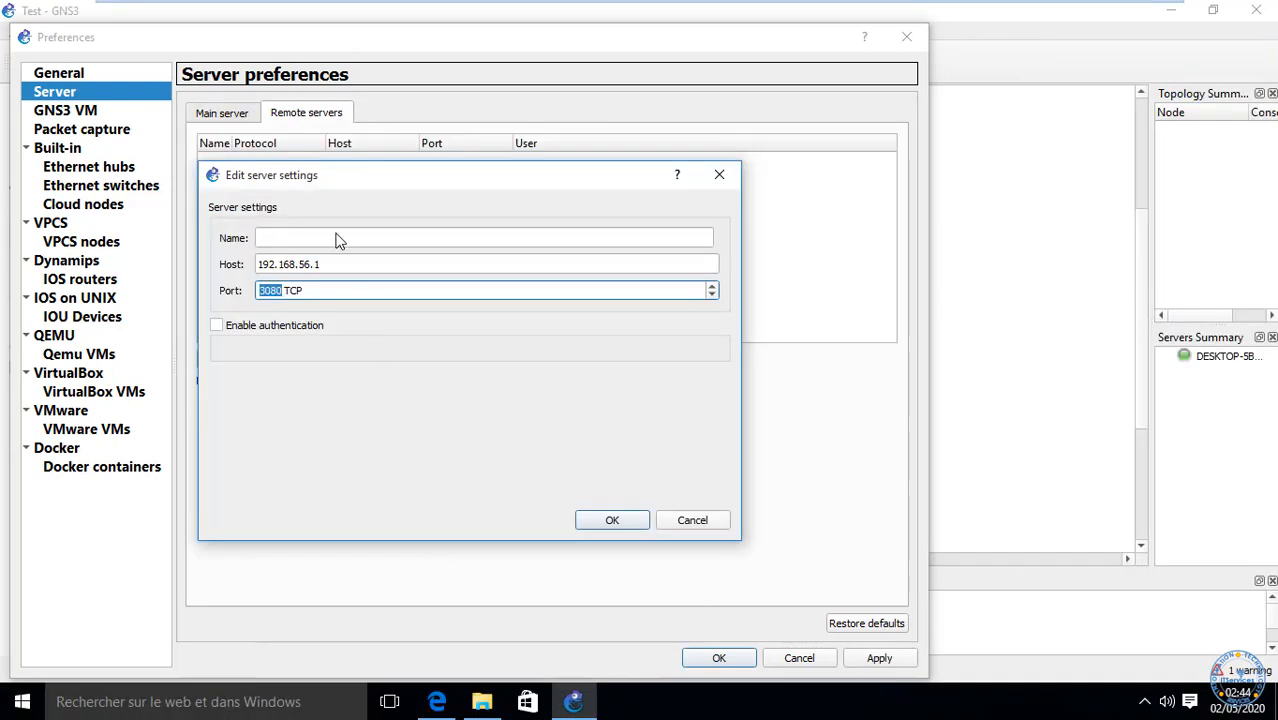
Step: Save remote server PC_Host on port 8000 with authentication, entering the user name and password
{"action": "type", "text": "8000"}
{"action": "left_click", "coordinate": [303, 238]}
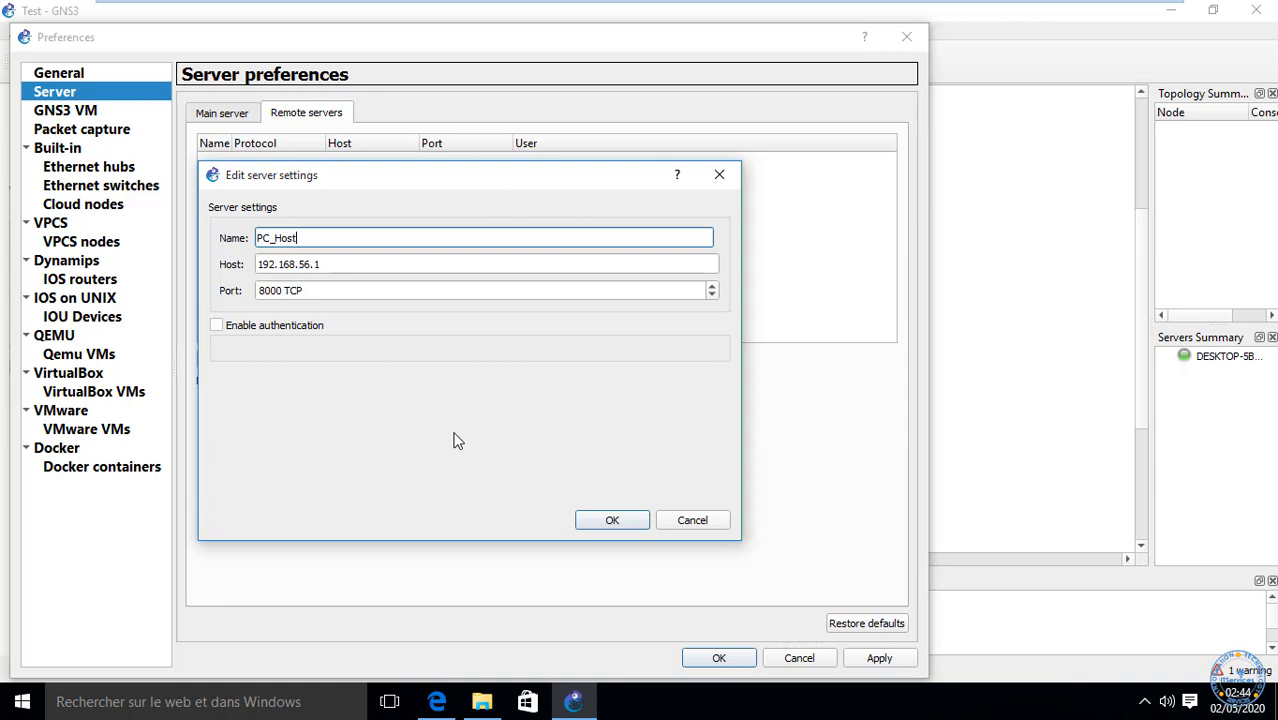
{"action": "left_click", "coordinate": [231, 326]}
{"action": "left_click", "coordinate": [418, 357]}
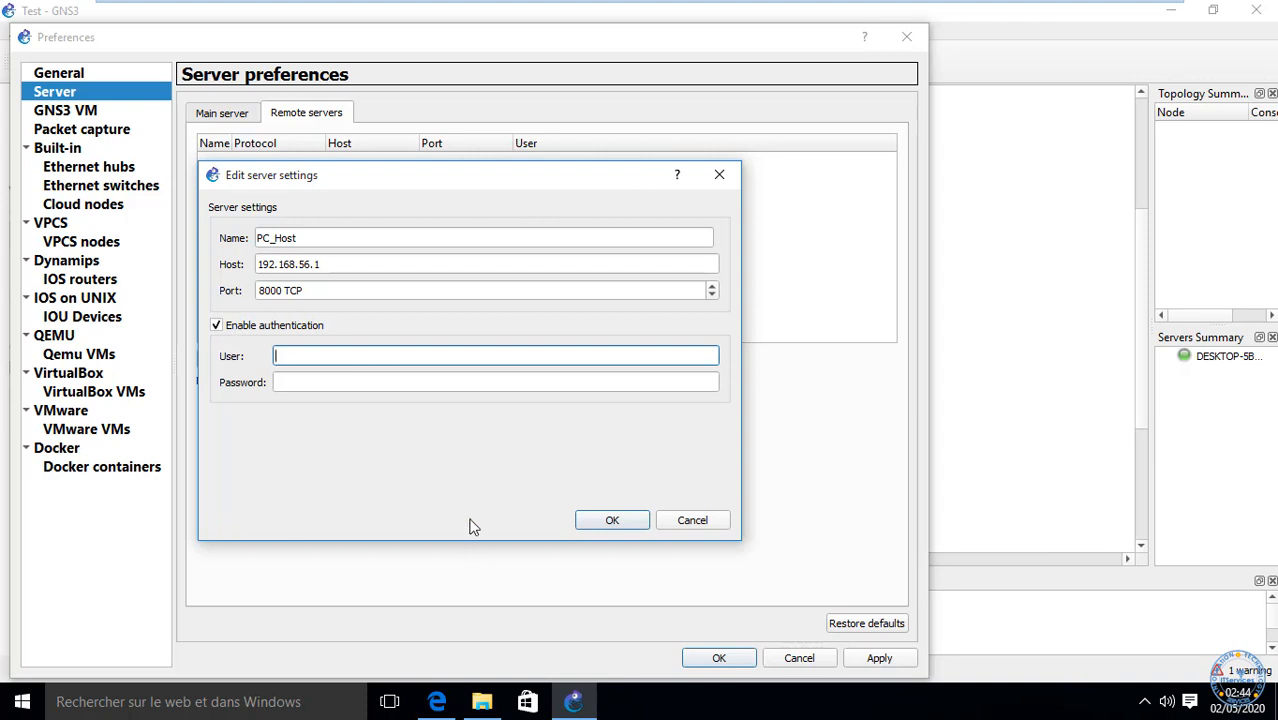
{"action": "type", "text": "t"}
{"action": "key", "text": "Tab"}
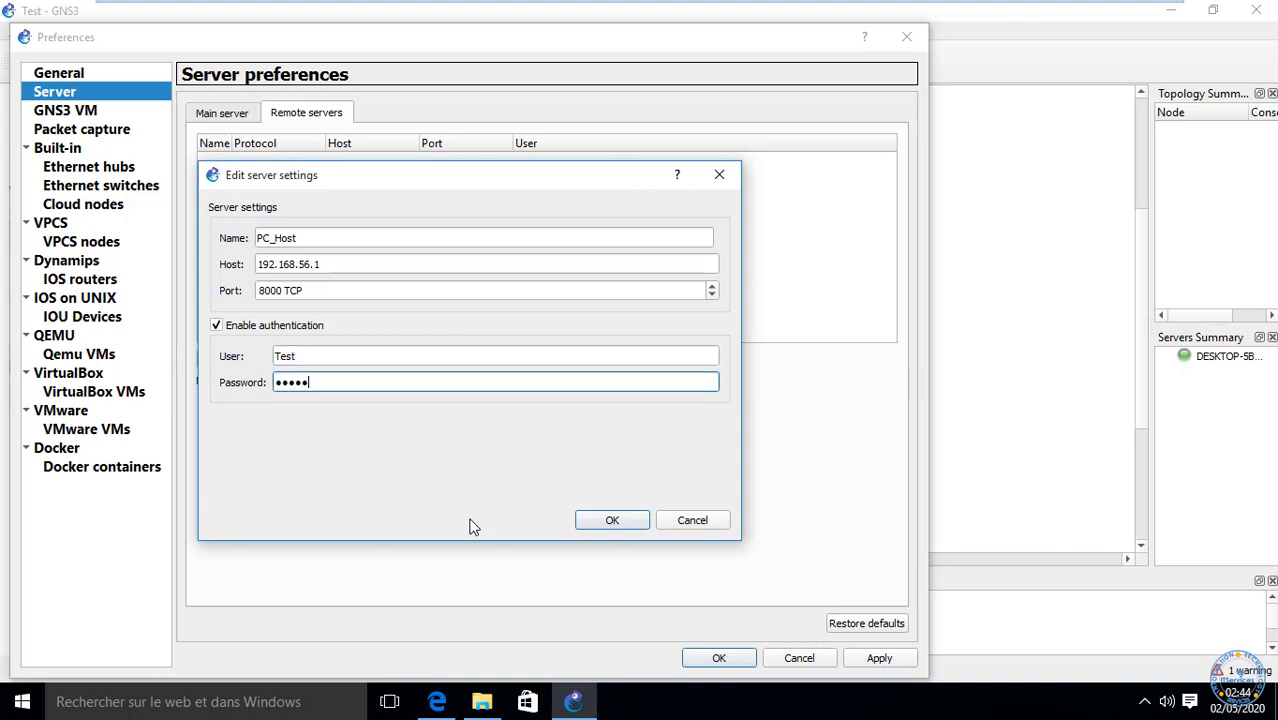
{"action": "left_click", "coordinate": [592, 520]}
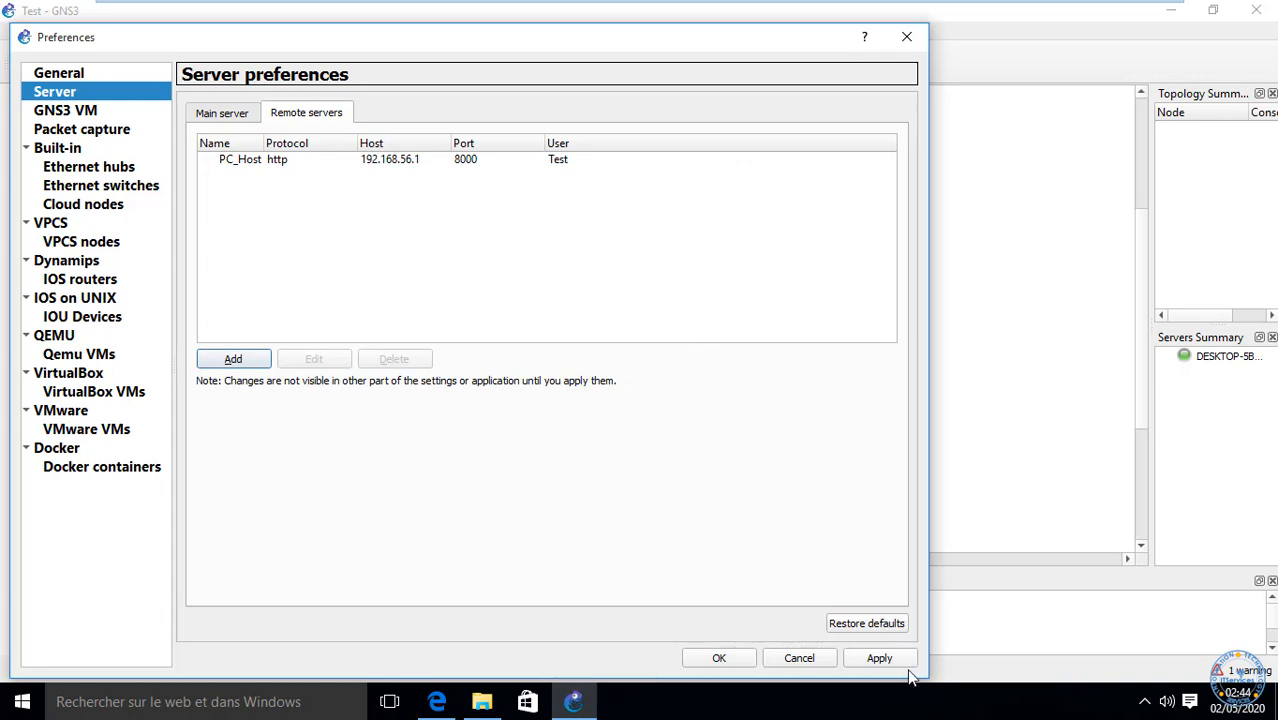
Step: Apply the new PC_Host server and dismiss the error about connecting to 192.168.56.130:8000
{"action": "left_click", "coordinate": [879, 658]}
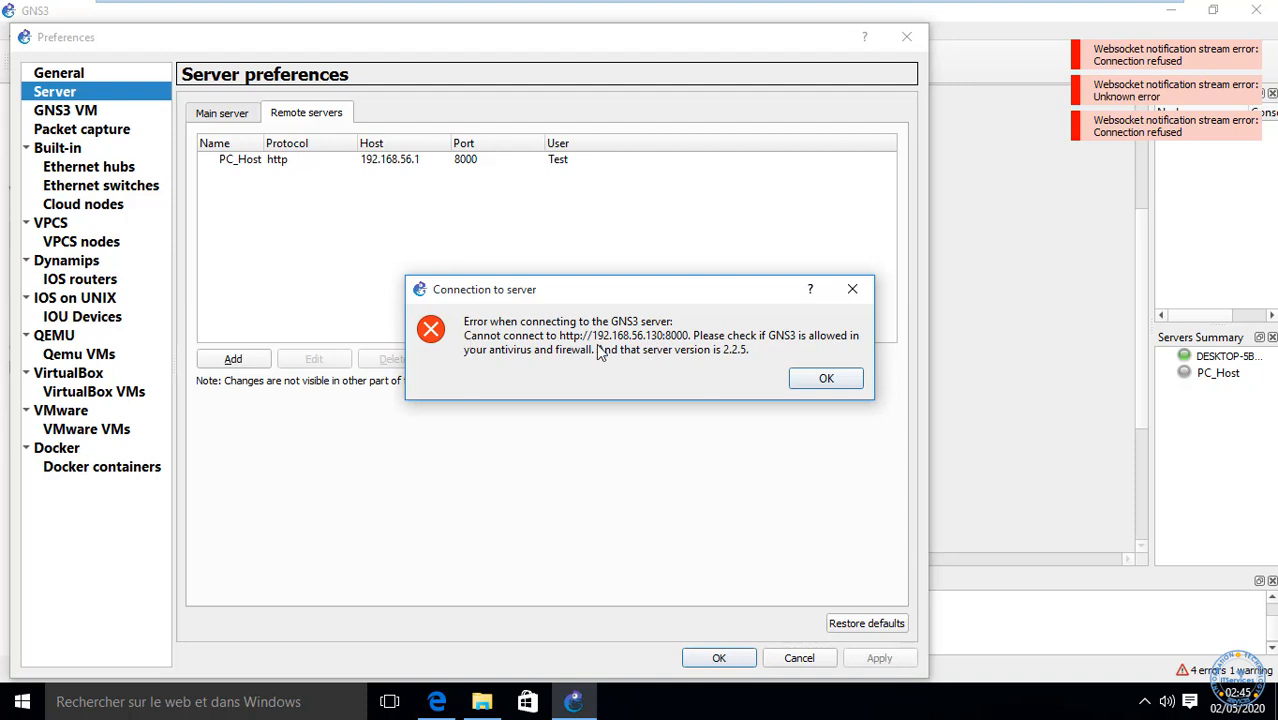
{"action": "left_click", "coordinate": [838, 382]}
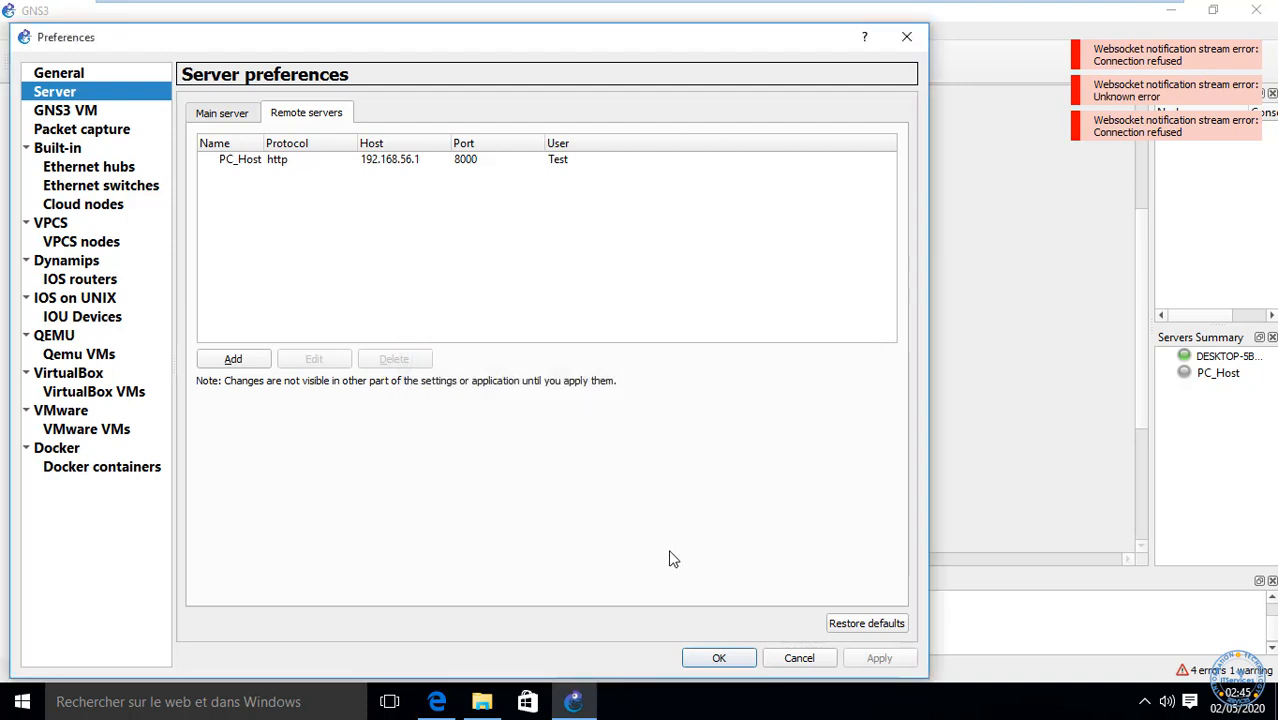
Step: Re-enable the local server on 192.168.56.130 port 8000, apply it, and close Preferences with OK
{"action": "left_click", "coordinate": [222, 116]}
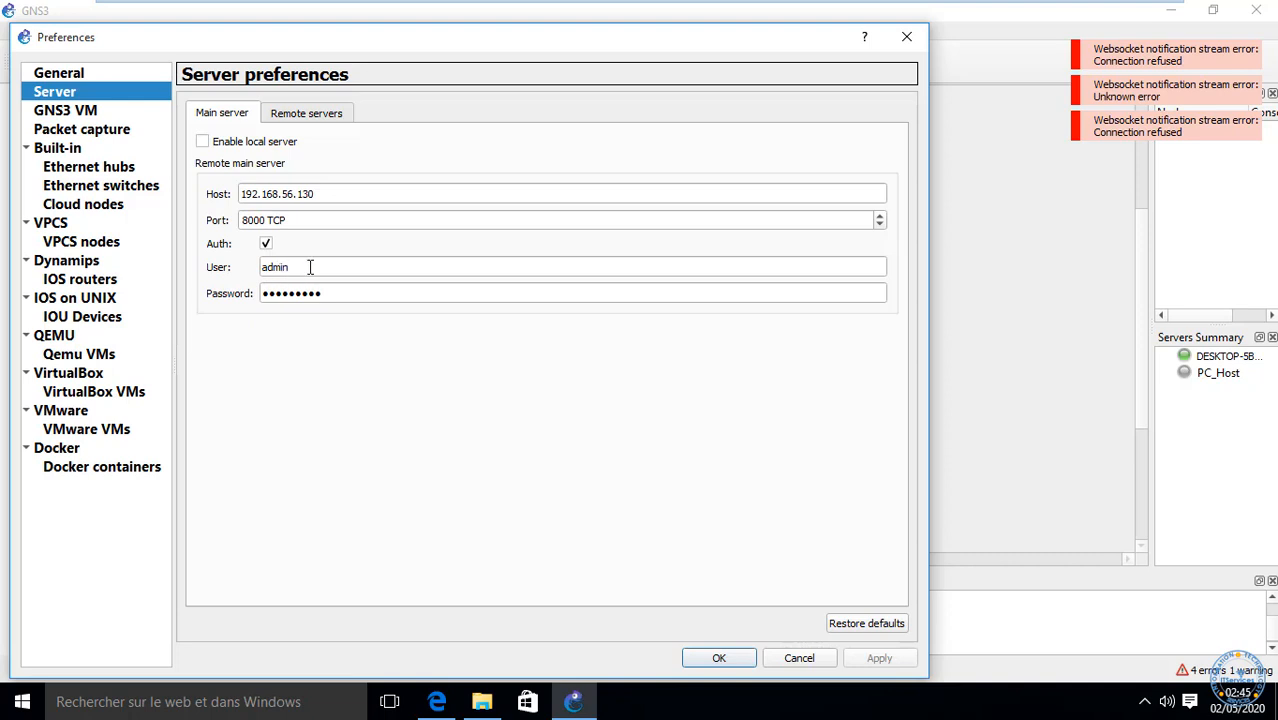
{"action": "left_click", "coordinate": [214, 141]}
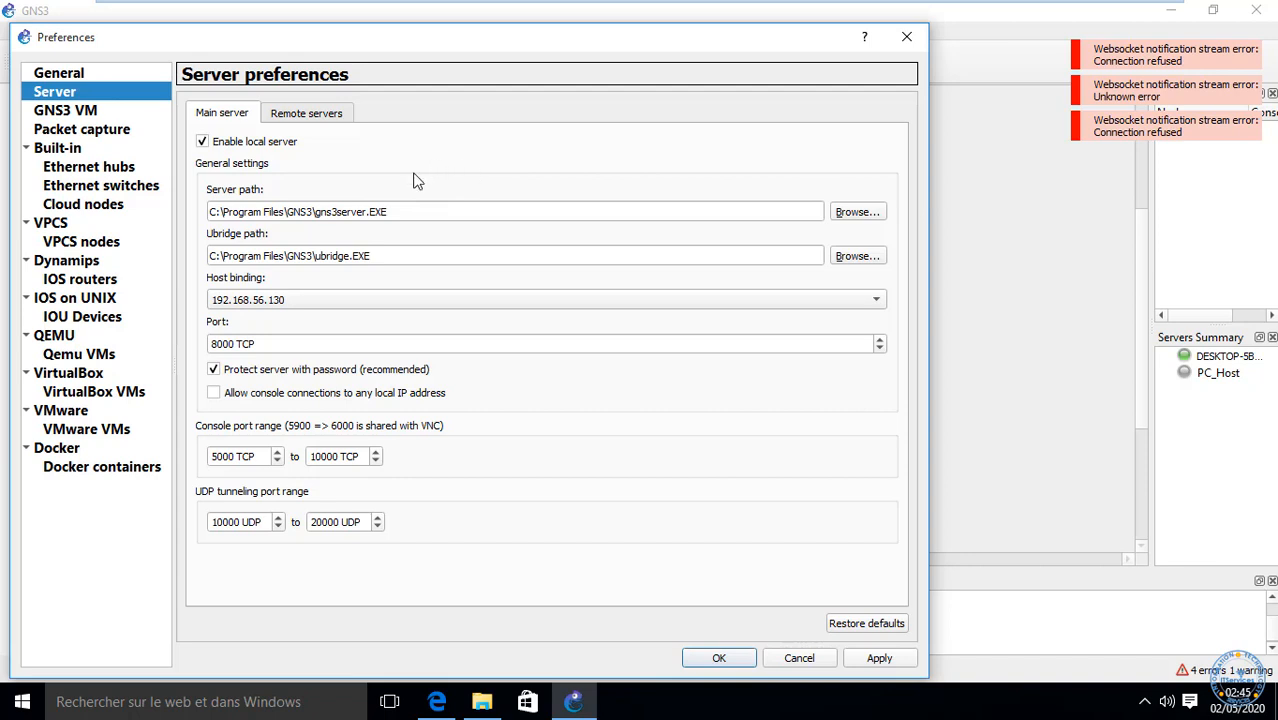
{"action": "left_click", "coordinate": [301, 119]}
{"action": "left_click", "coordinate": [879, 657]}
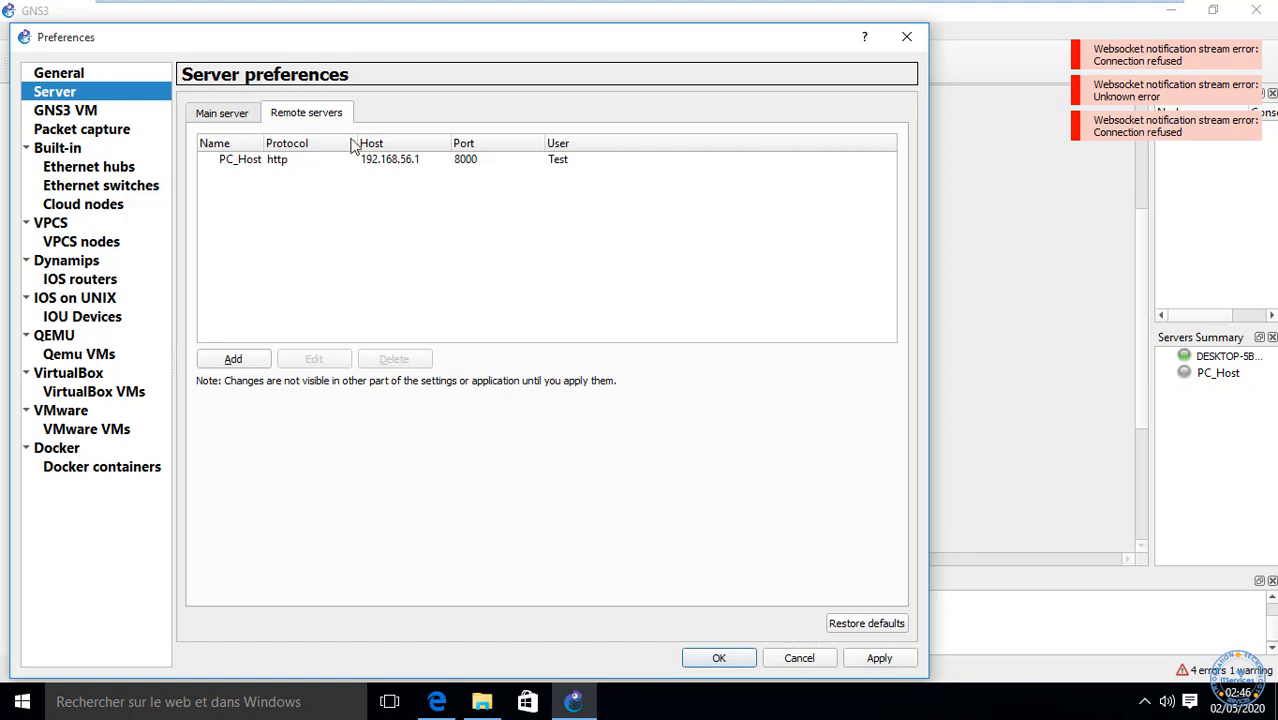
{"action": "left_click", "coordinate": [215, 113]}
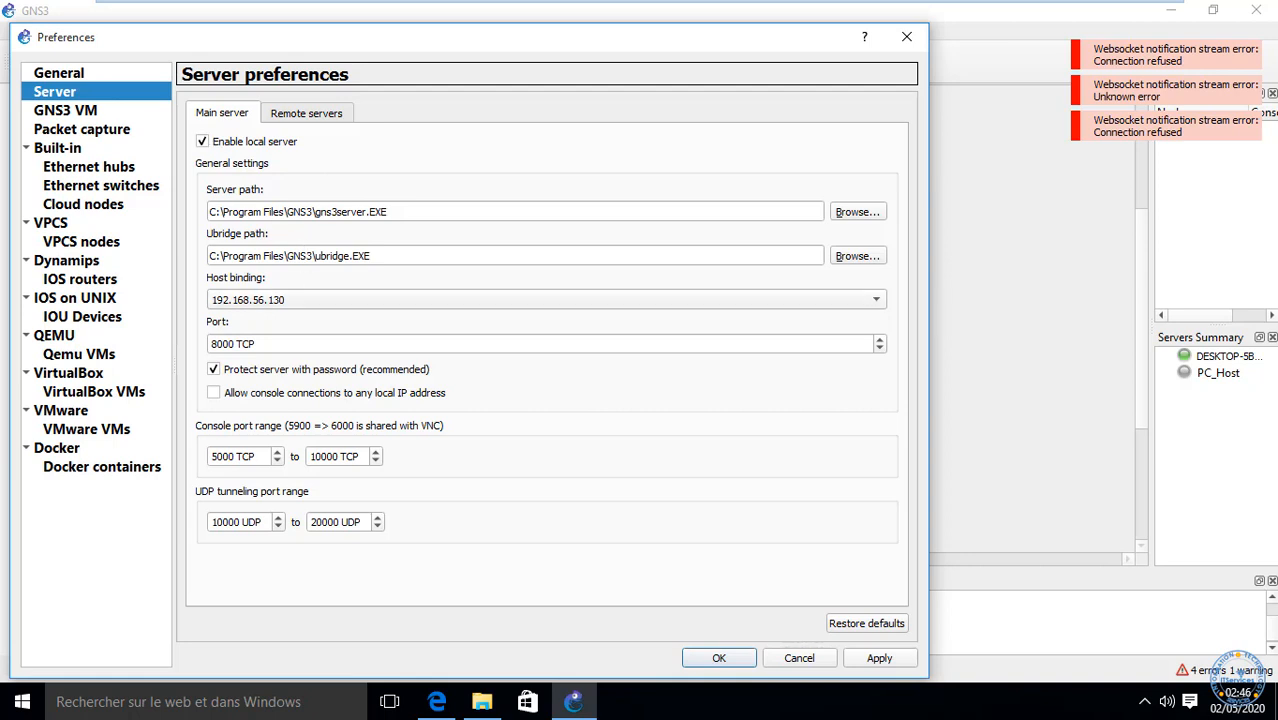
{"action": "left_click", "coordinate": [720, 658]}
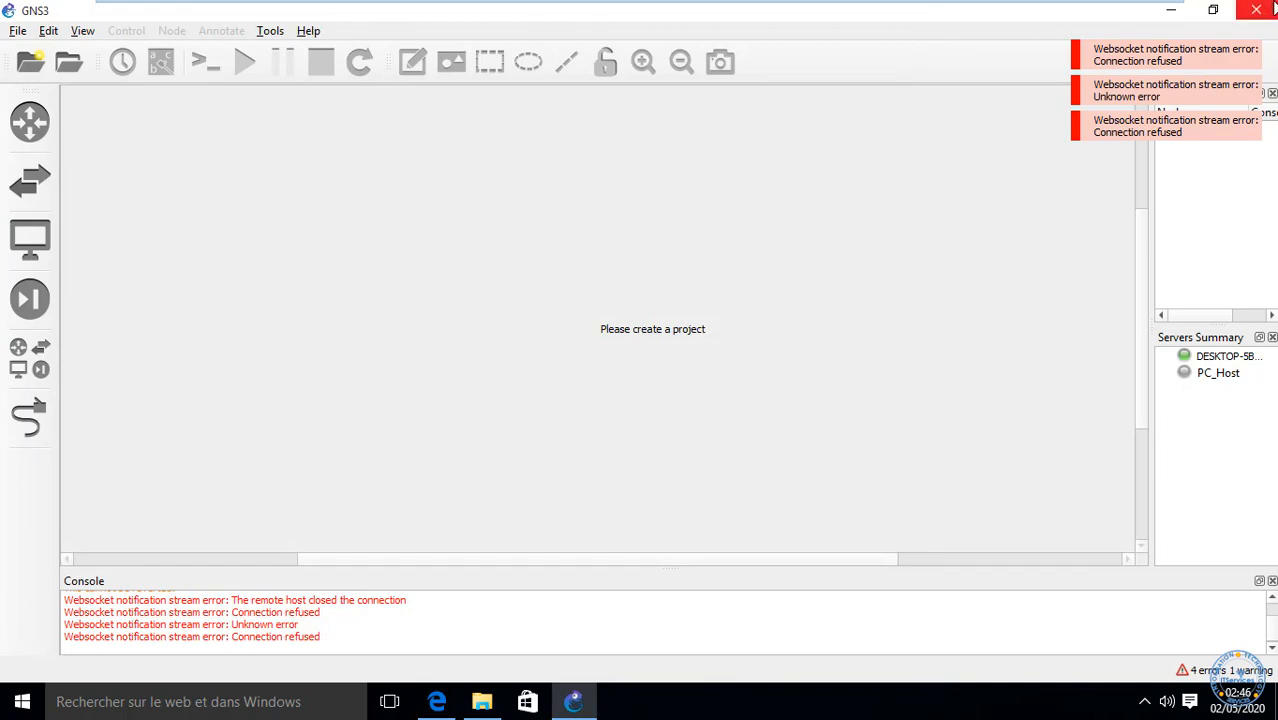
Step: Restart GNS3 and open Test.gns3 from the Test project folder on disk
{"action": "left_click", "coordinate": [1256, 9]}
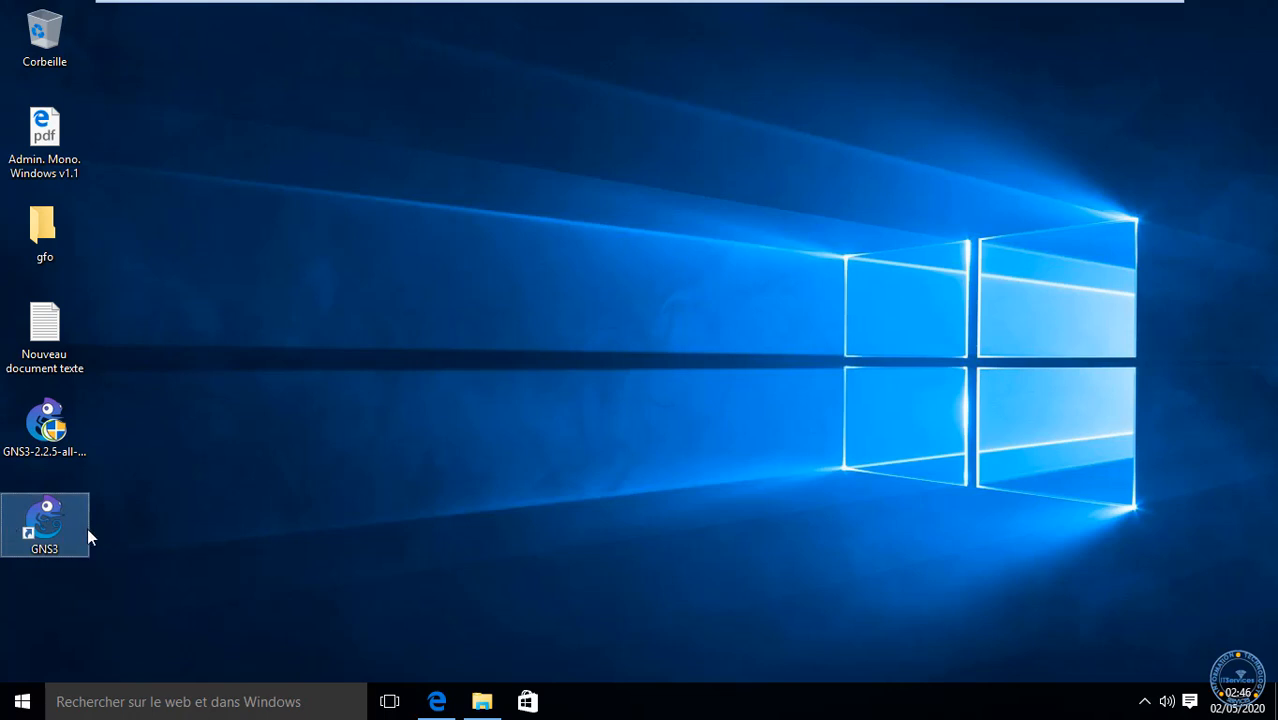
{"action": "double_click", "coordinate": [87, 530]}
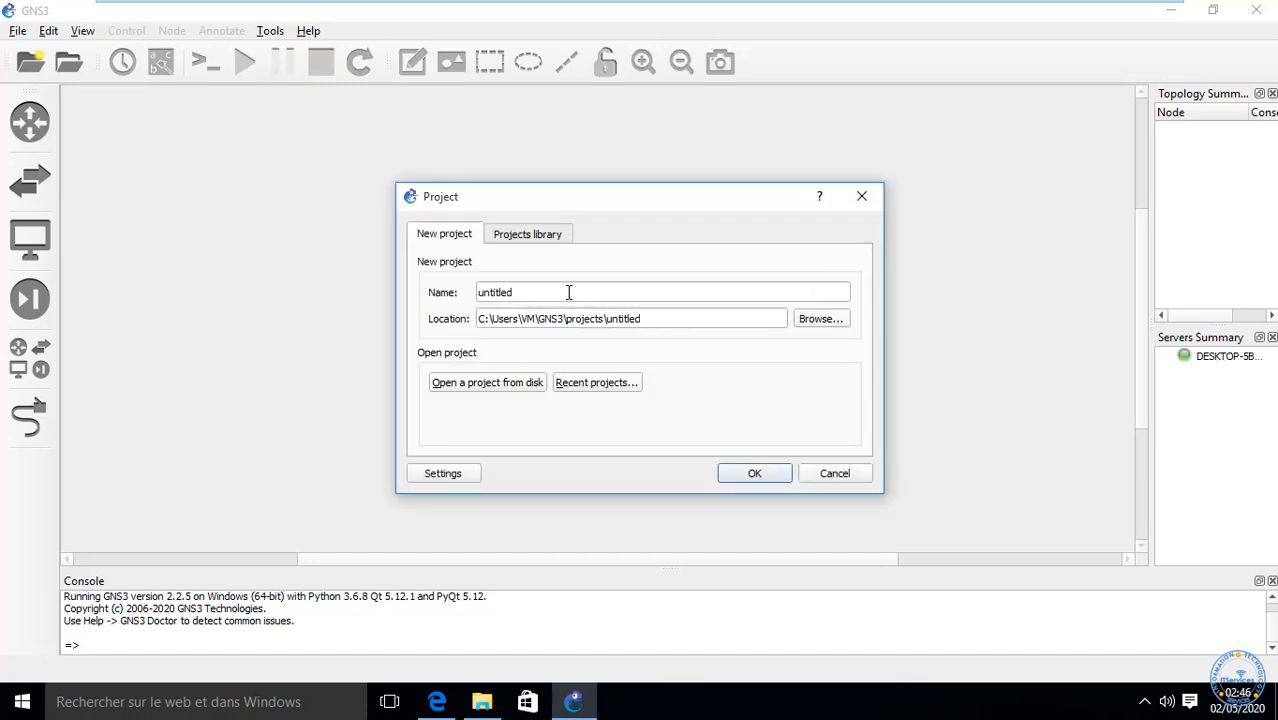
{"action": "left_click_drag", "start_coordinate": [568, 292], "coordinate": [2, 222]}
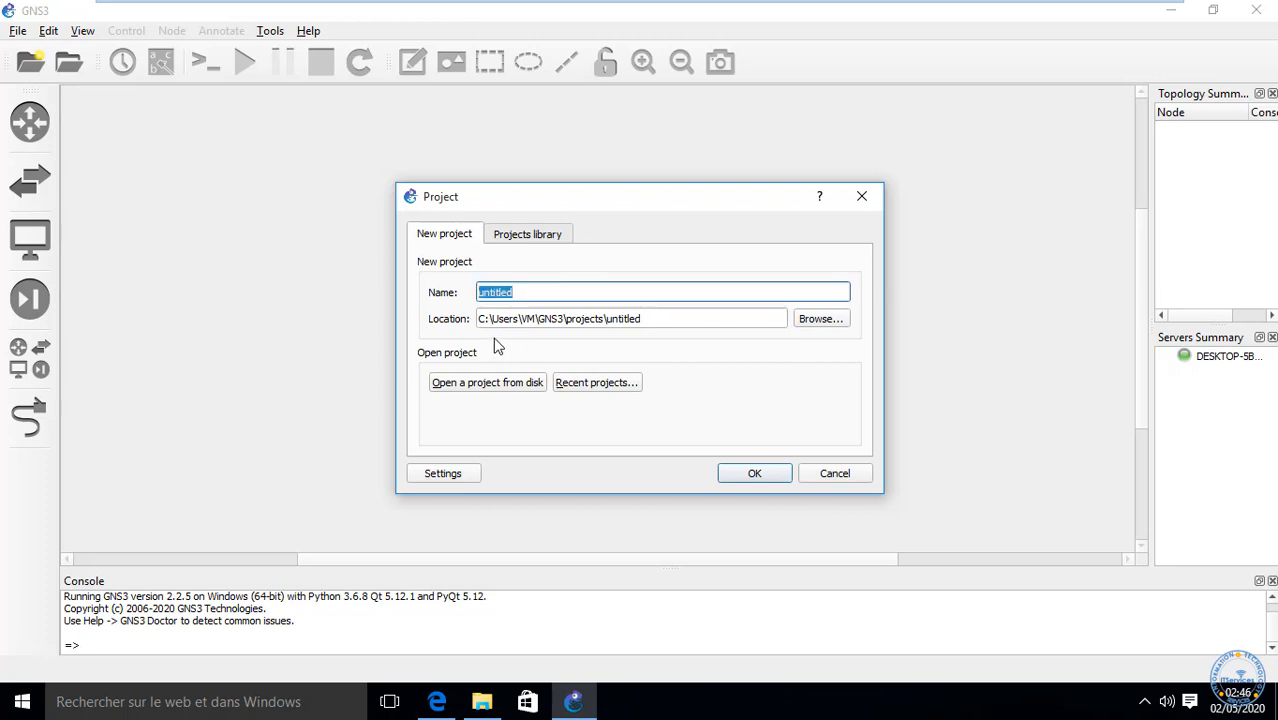
{"action": "left_click", "coordinate": [484, 390]}
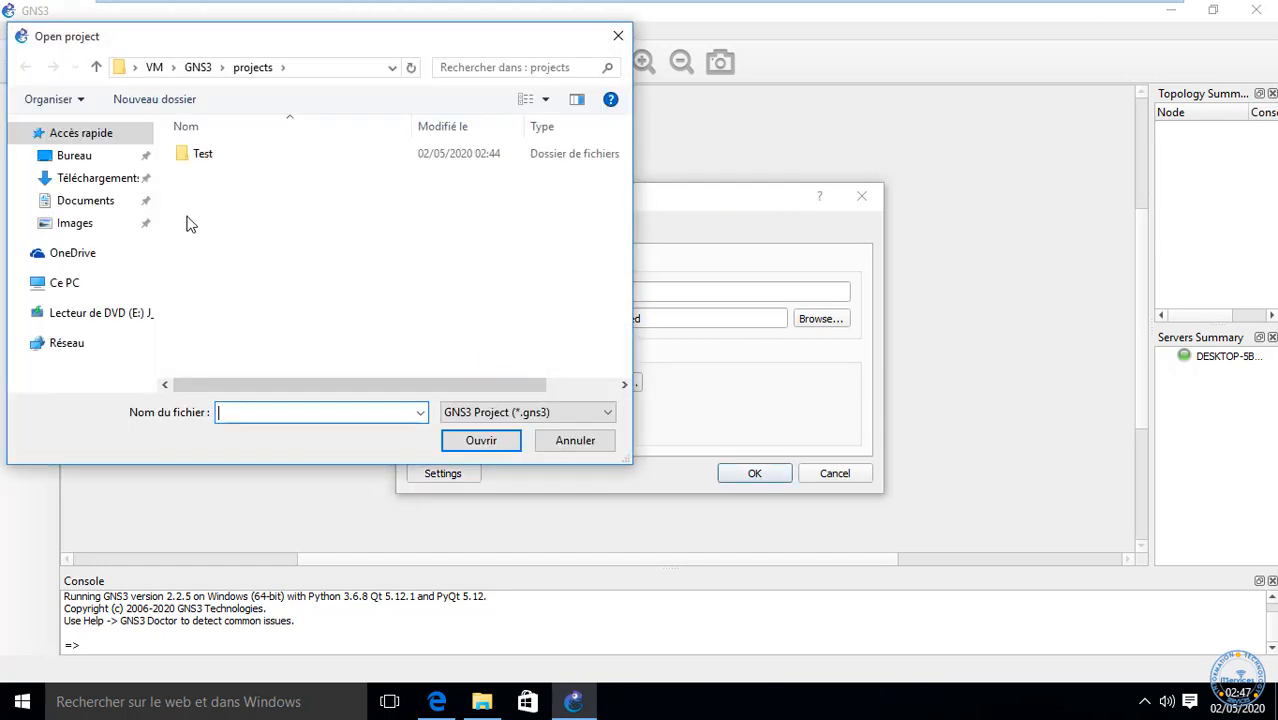
{"action": "double_click", "coordinate": [203, 155]}
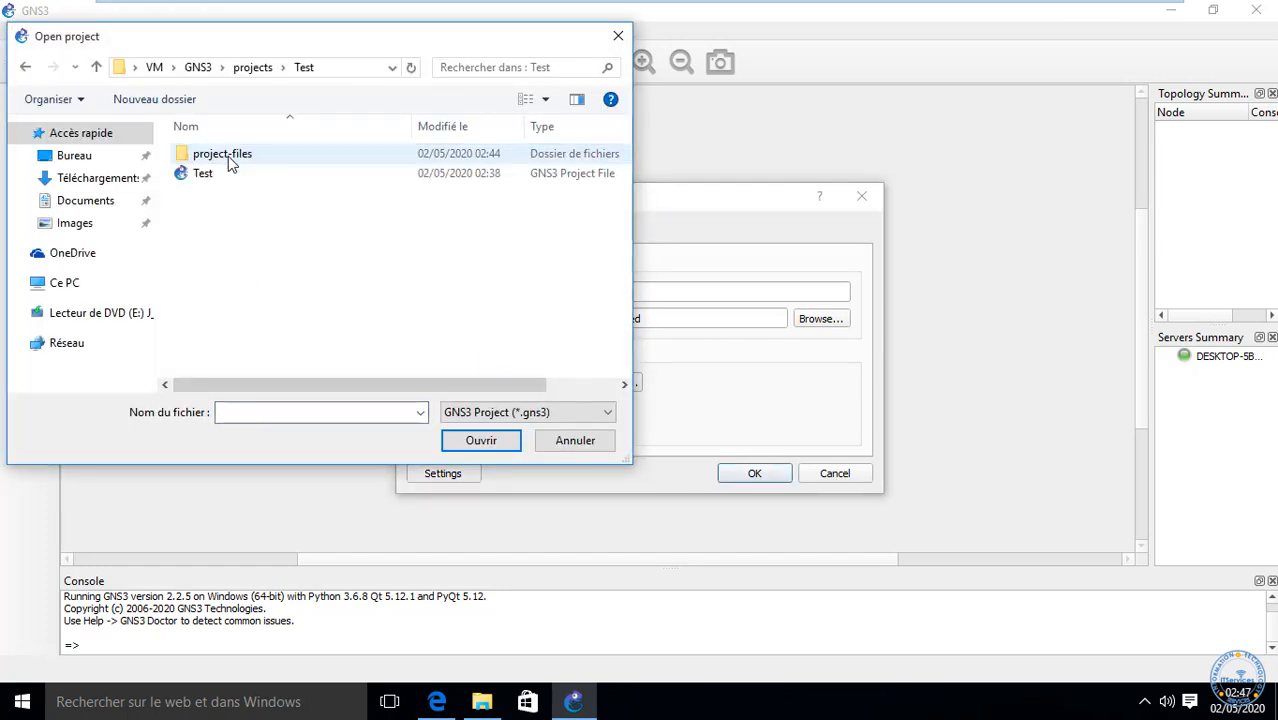
{"action": "left_click", "coordinate": [213, 174]}
{"action": "left_click", "coordinate": [458, 443]}
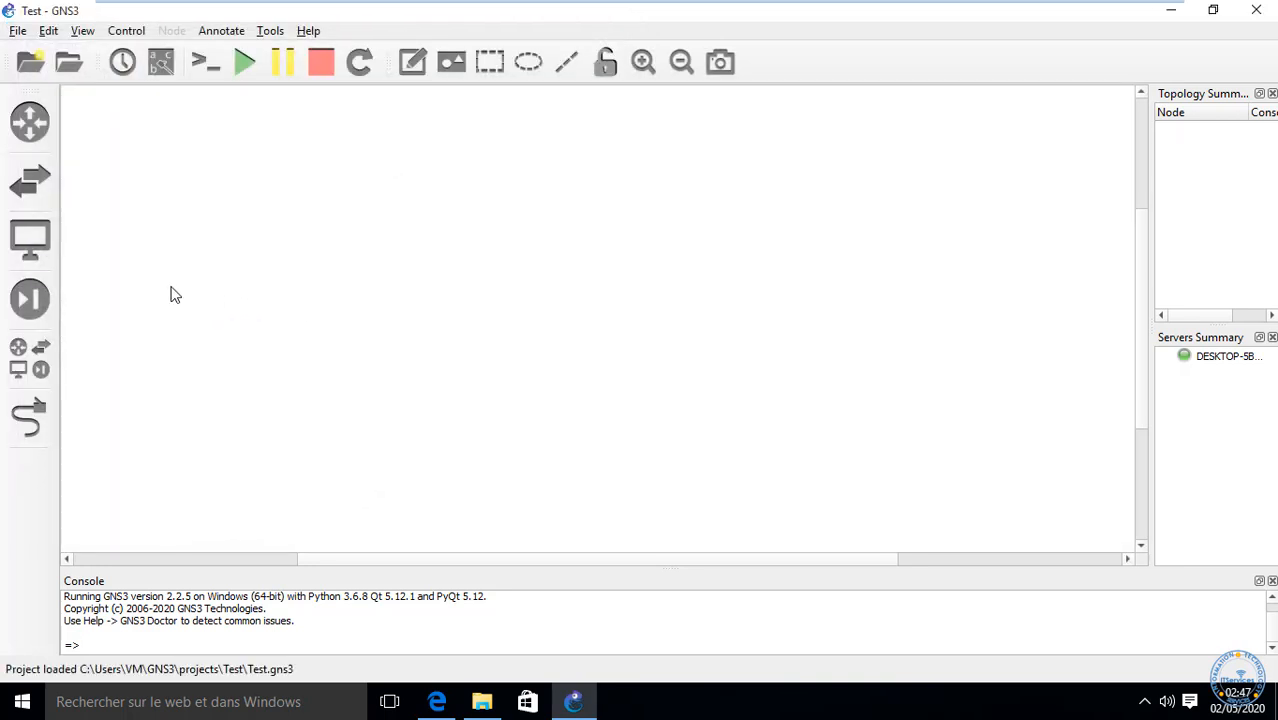
Step: Keep 192.168.56.130 as host binding, disable the local server, and save the Server preferences
{"action": "left_click", "coordinate": [48, 30]}
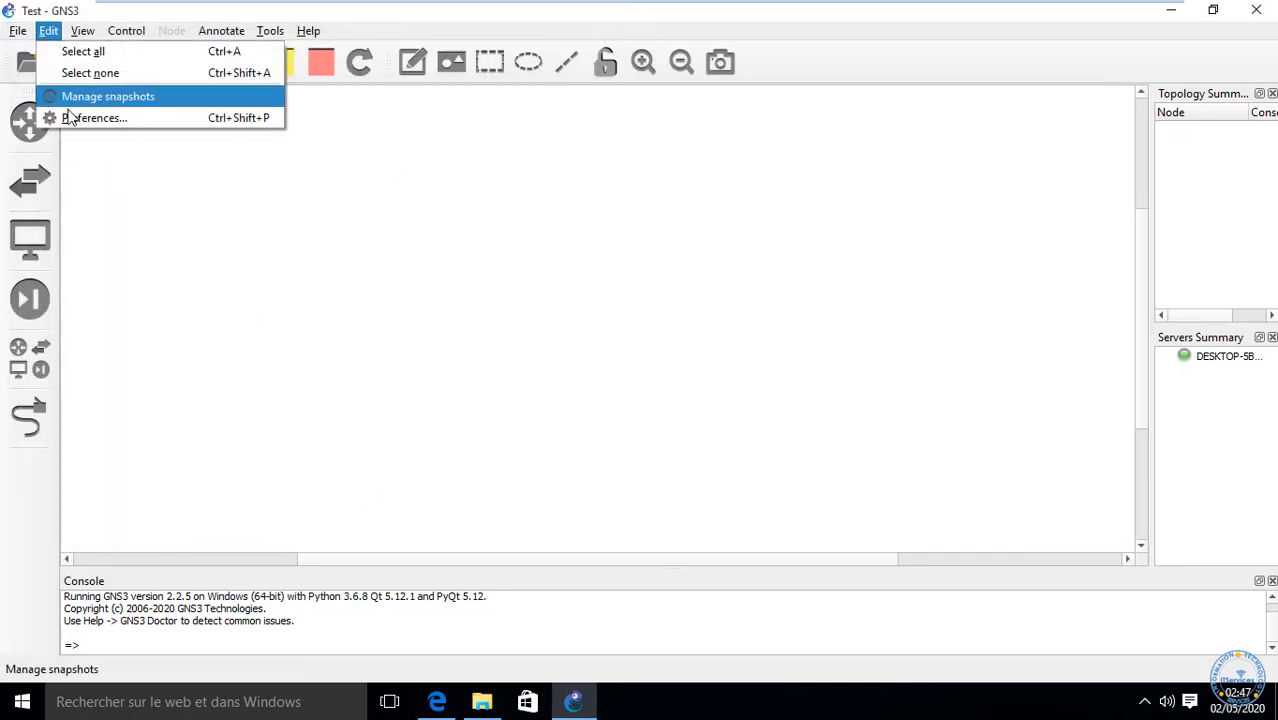
{"action": "left_click", "coordinate": [66, 117]}
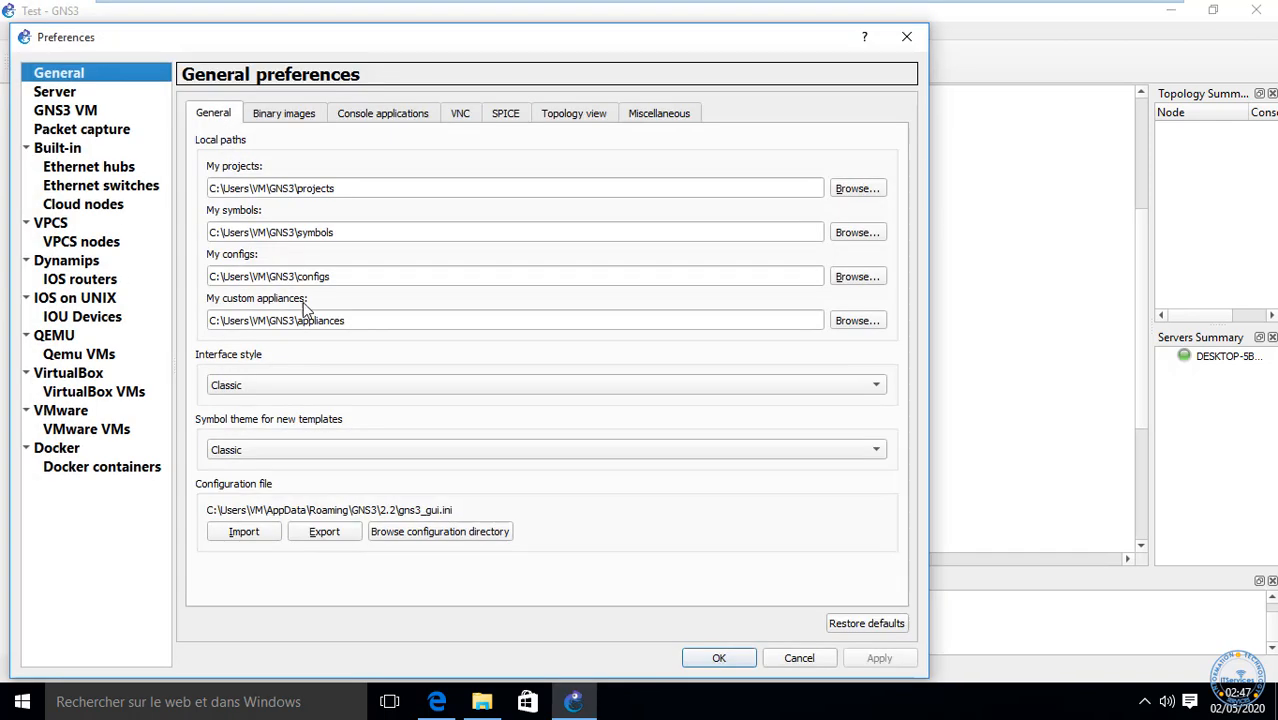
{"action": "left_click", "coordinate": [50, 92]}
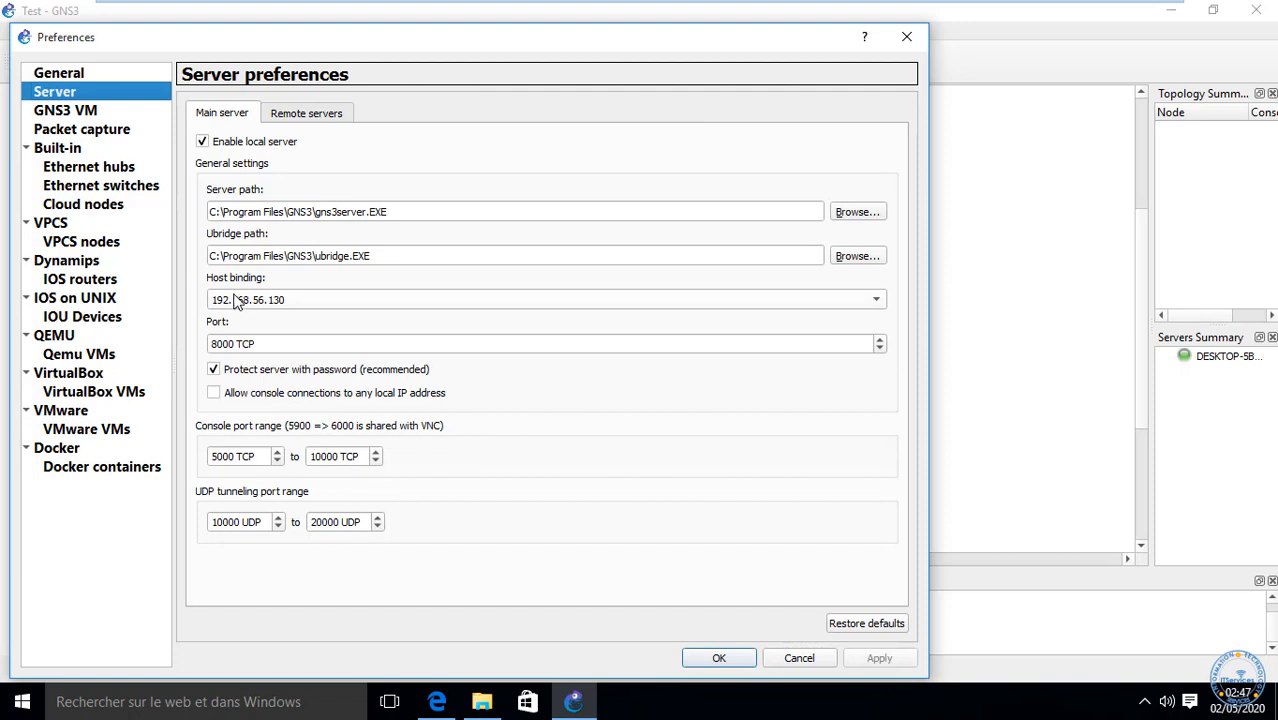
{"action": "left_click", "coordinate": [314, 300]}
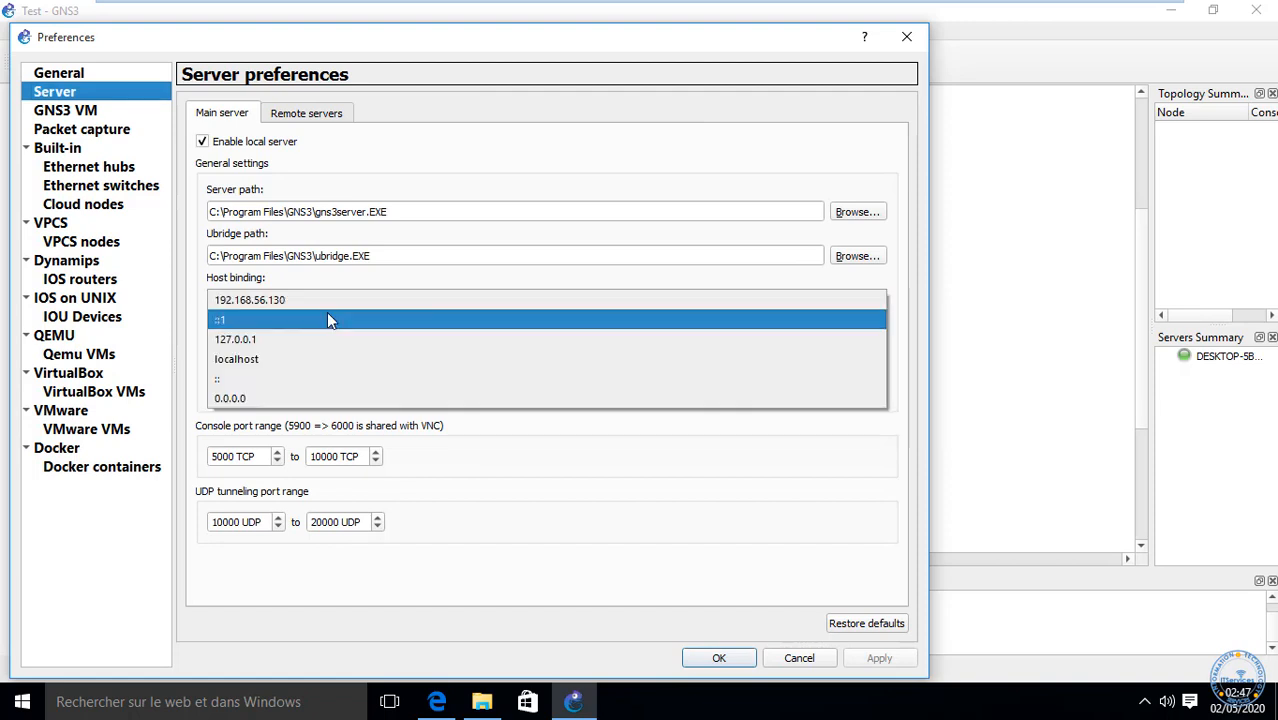
{"action": "left_click", "coordinate": [265, 296]}
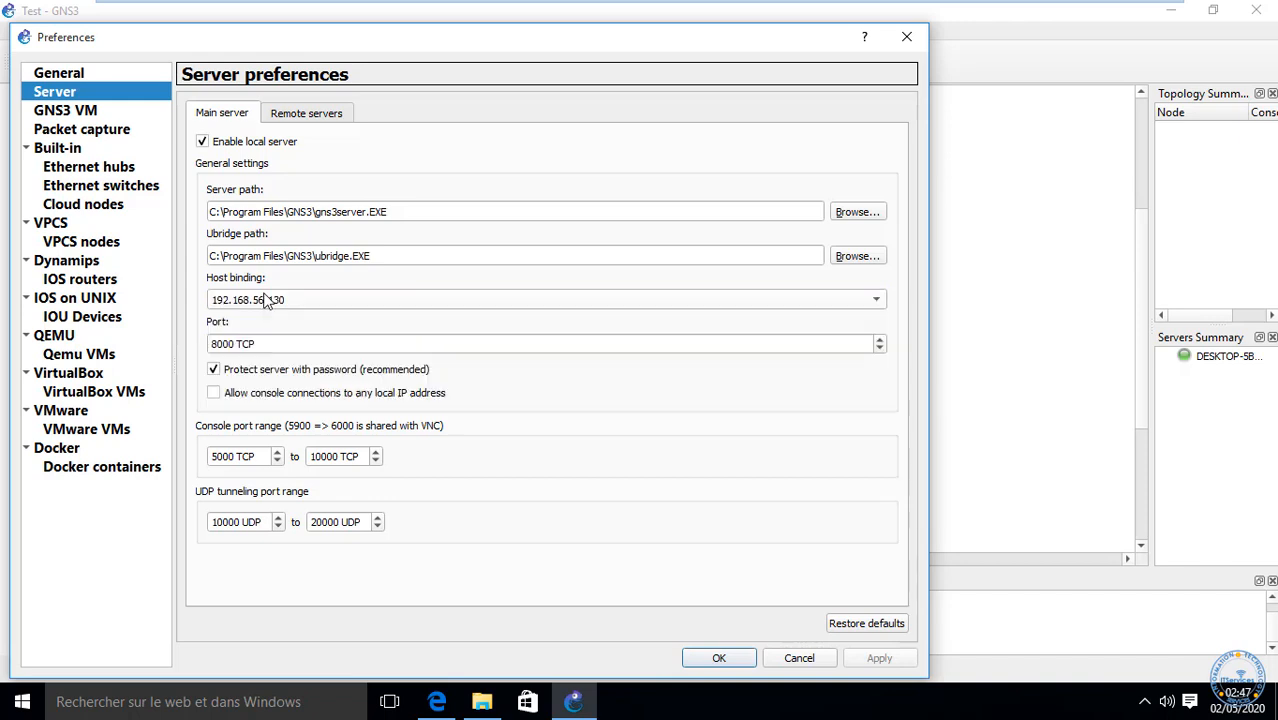
{"action": "left_click", "coordinate": [202, 141]}
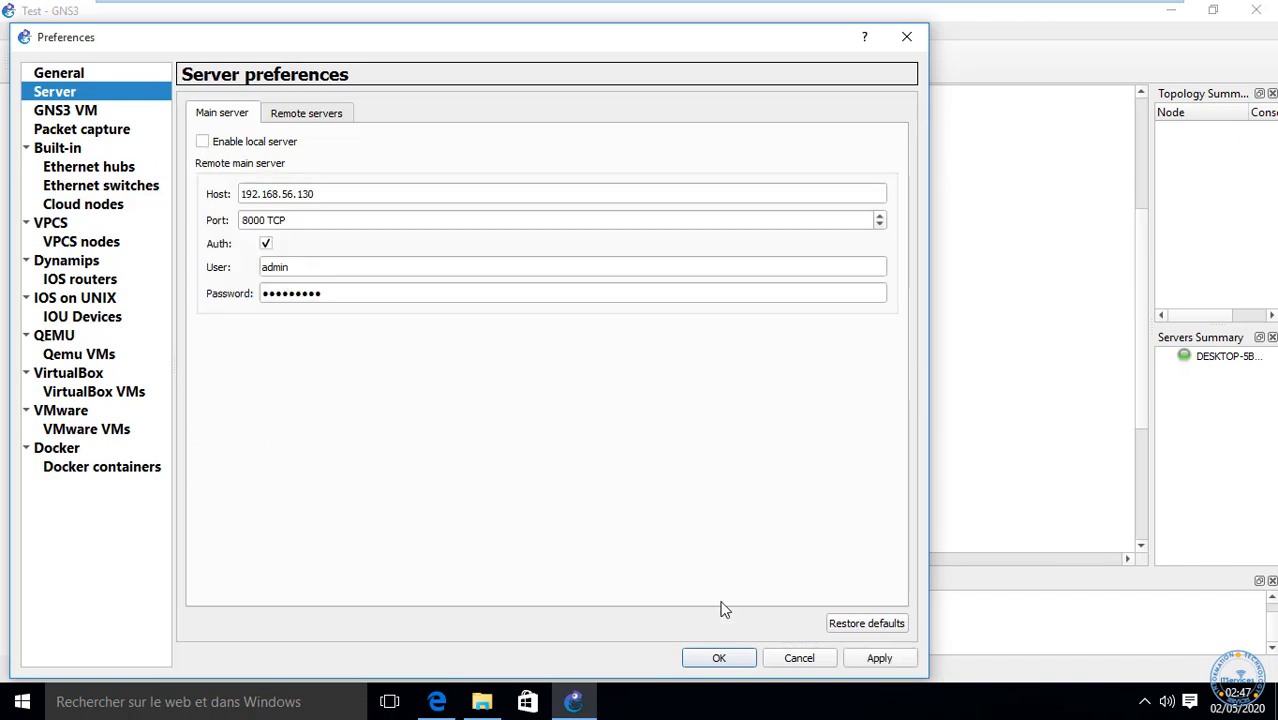
{"action": "left_click", "coordinate": [720, 658]}
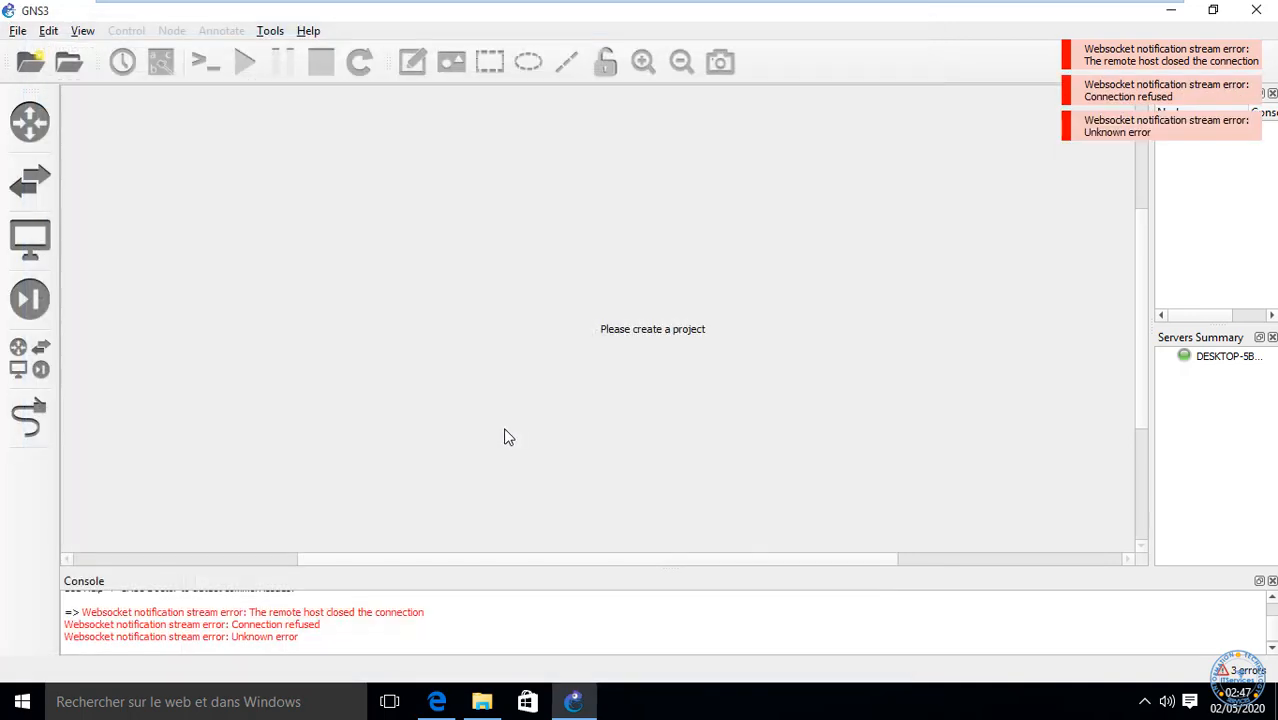
Step: Open the Server preferences, start adding a remote server, and dismiss the connection error
{"action": "left_click", "coordinate": [48, 31]}
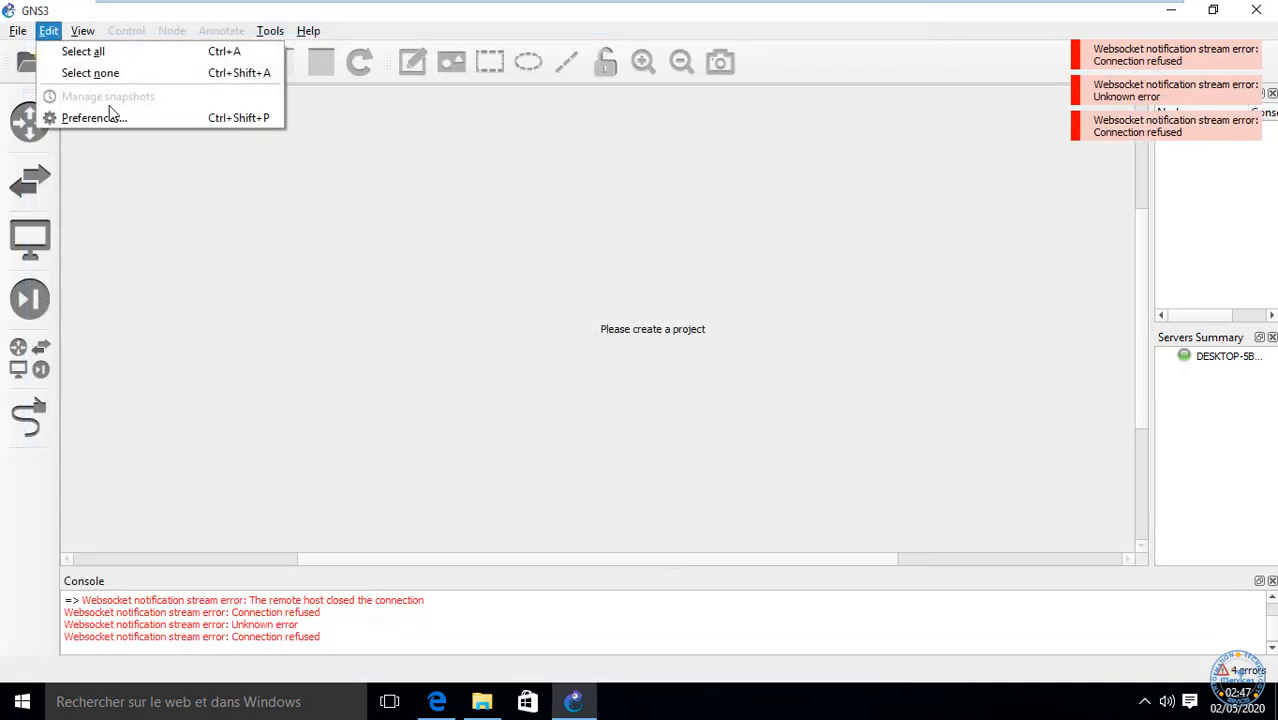
{"action": "left_click", "coordinate": [101, 117]}
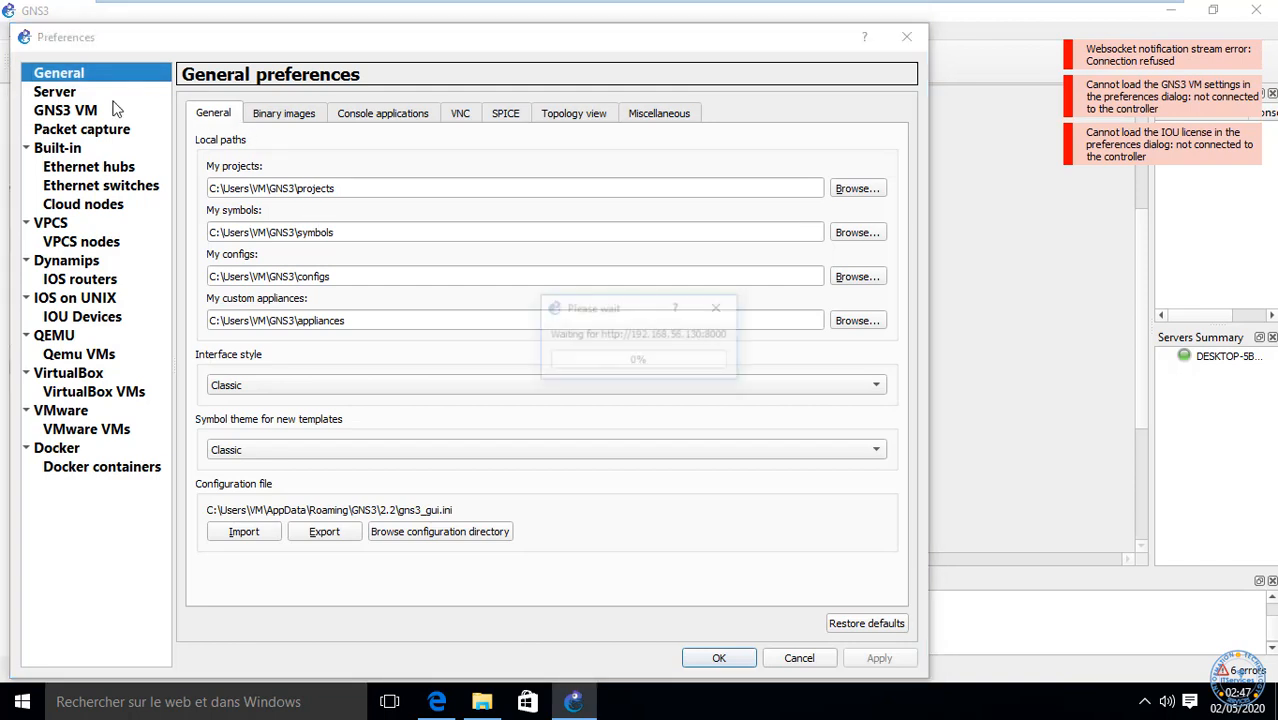
{"action": "left_click", "coordinate": [68, 95]}
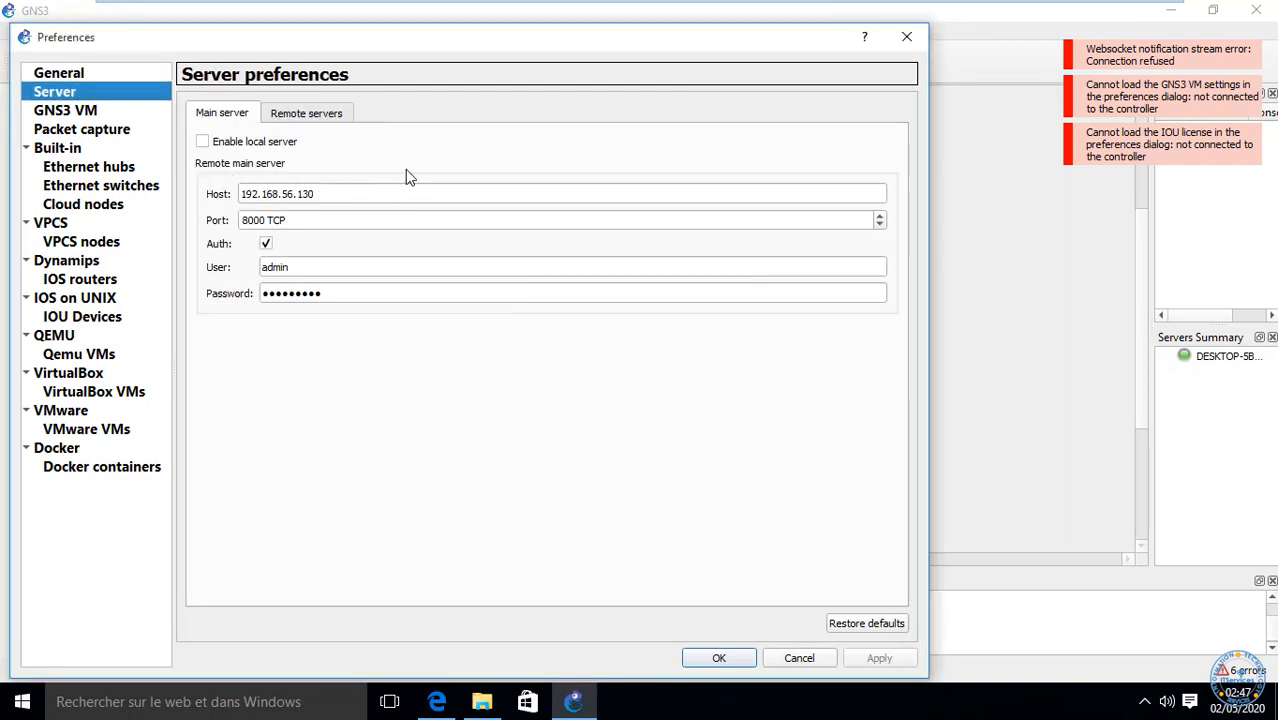
{"action": "left_click", "coordinate": [297, 116]}
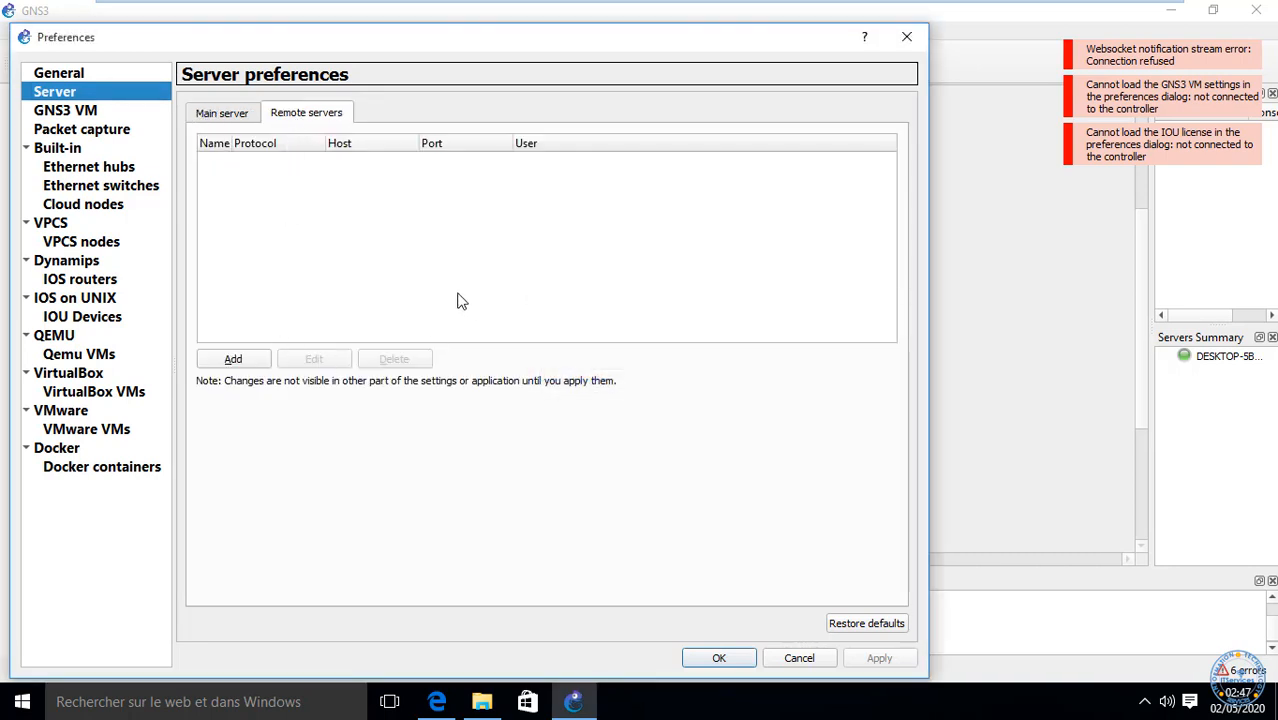
{"action": "left_click", "coordinate": [233, 359]}
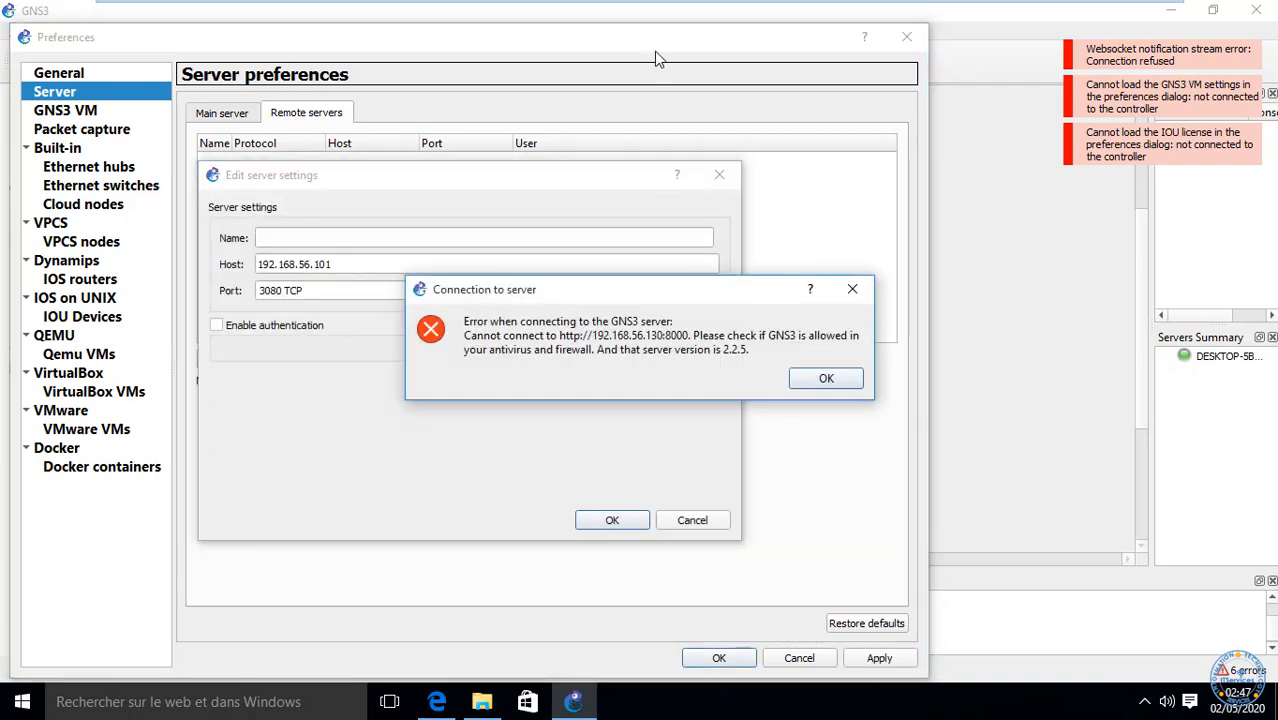
{"action": "left_click", "coordinate": [827, 380]}
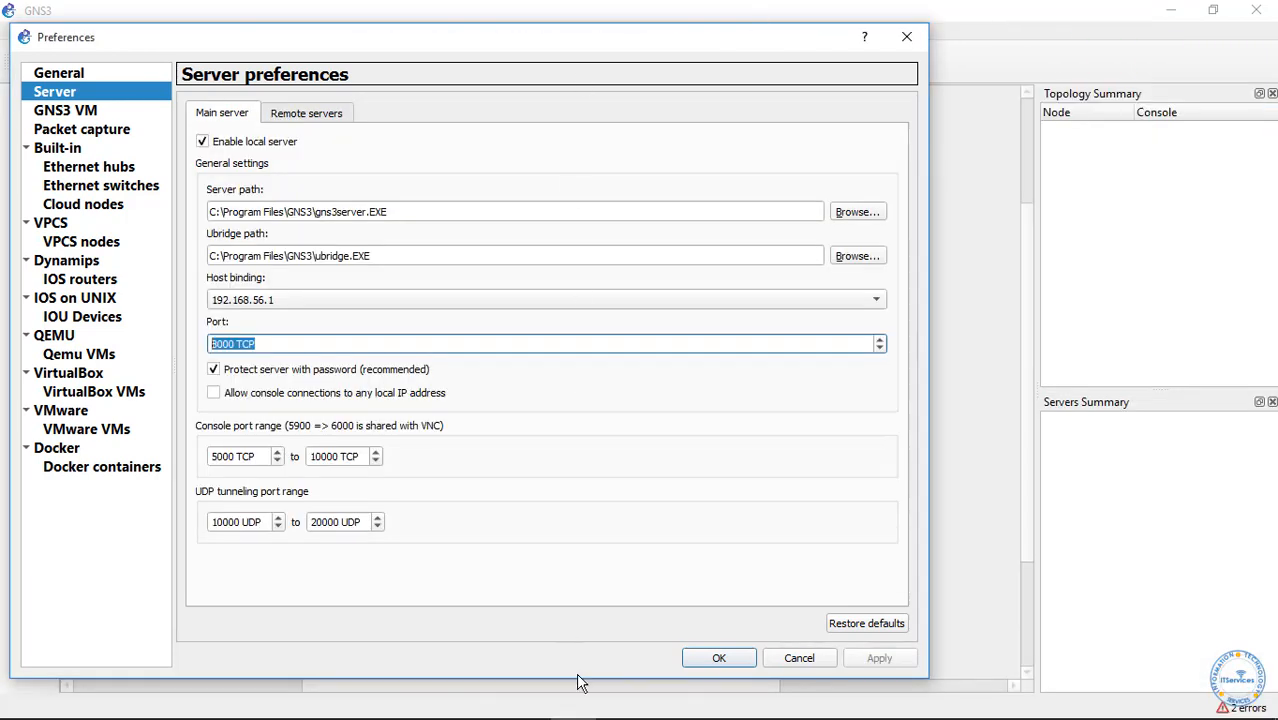
Step: Look over the Remote servers and Main server tabs, then cancel Preferences without saving
{"action": "mouse_move", "coordinate": [585, 713]}
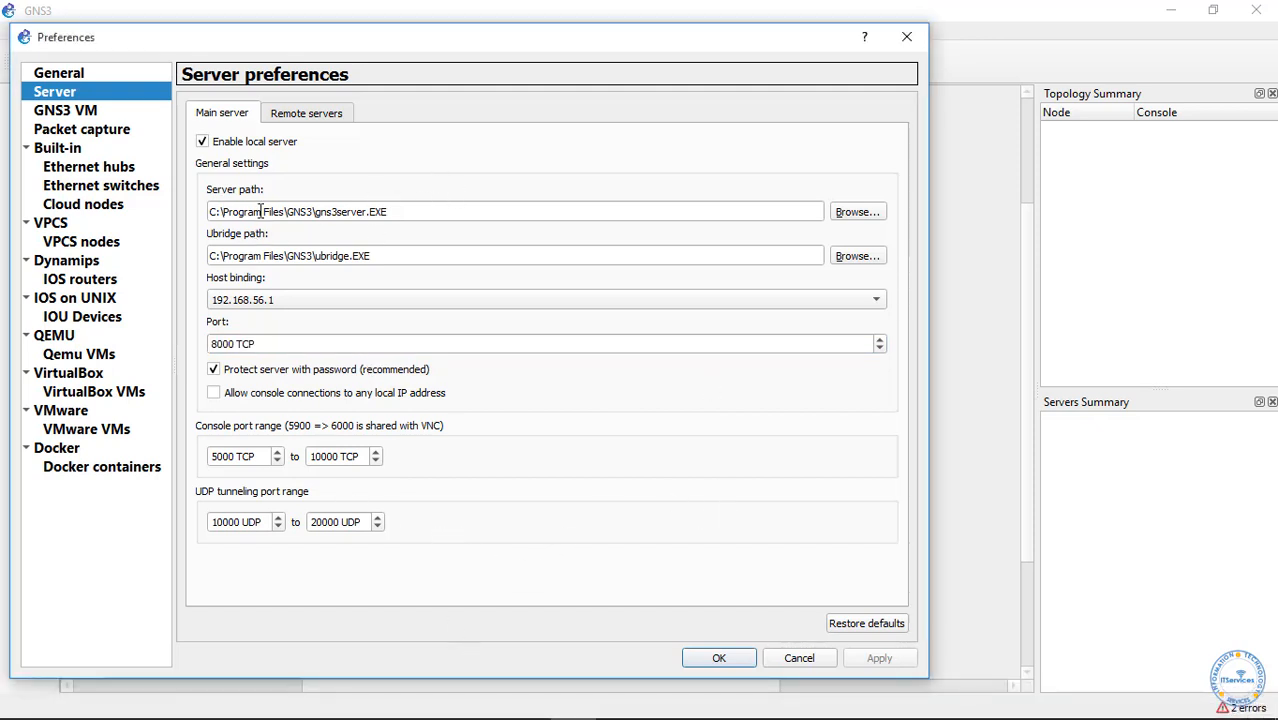
{"action": "left_click", "coordinate": [311, 122]}
{"action": "left_click", "coordinate": [233, 117]}
{"action": "left_click", "coordinate": [792, 662]}
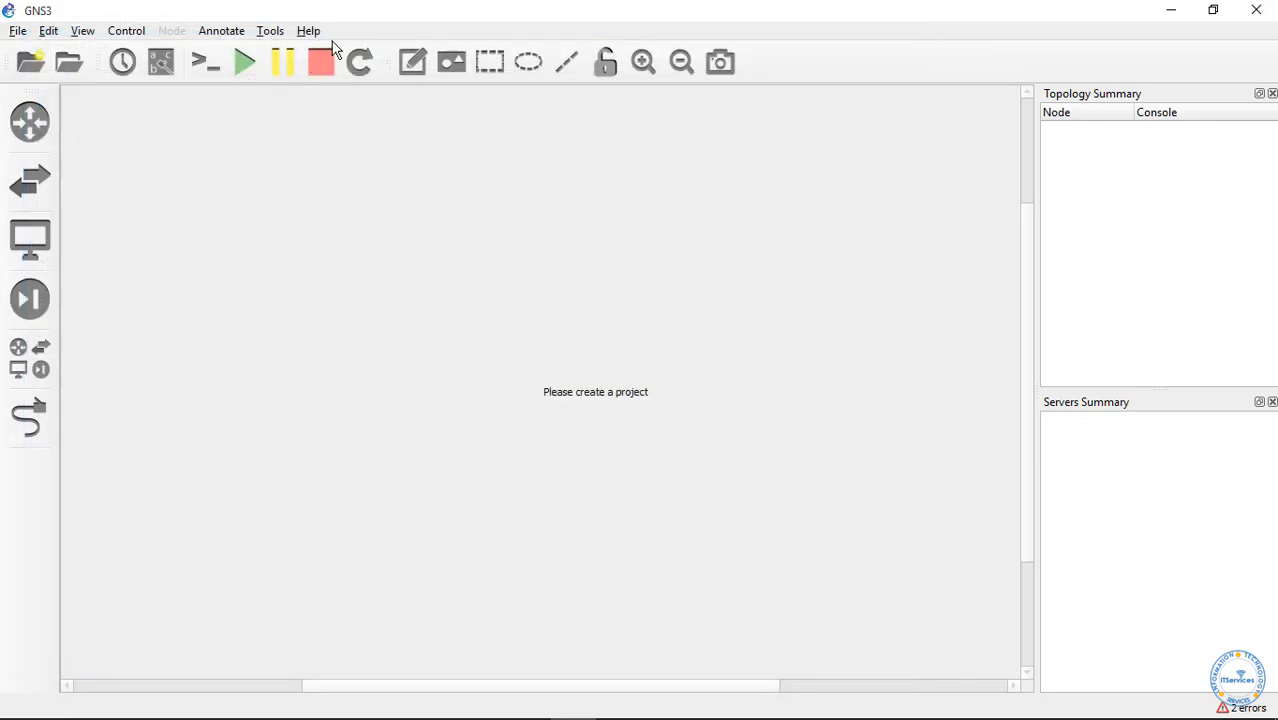
{"action": "left_click", "coordinate": [270, 31]}
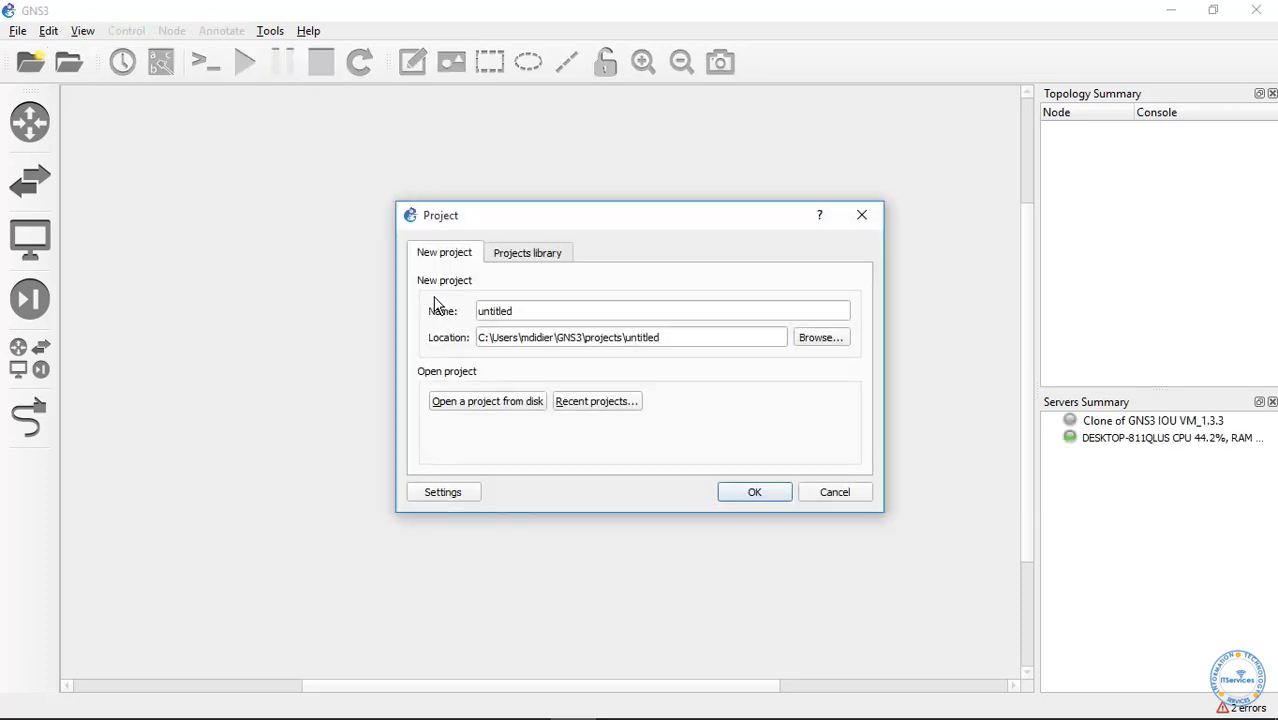
{"action": "left_click", "coordinate": [485, 404]}
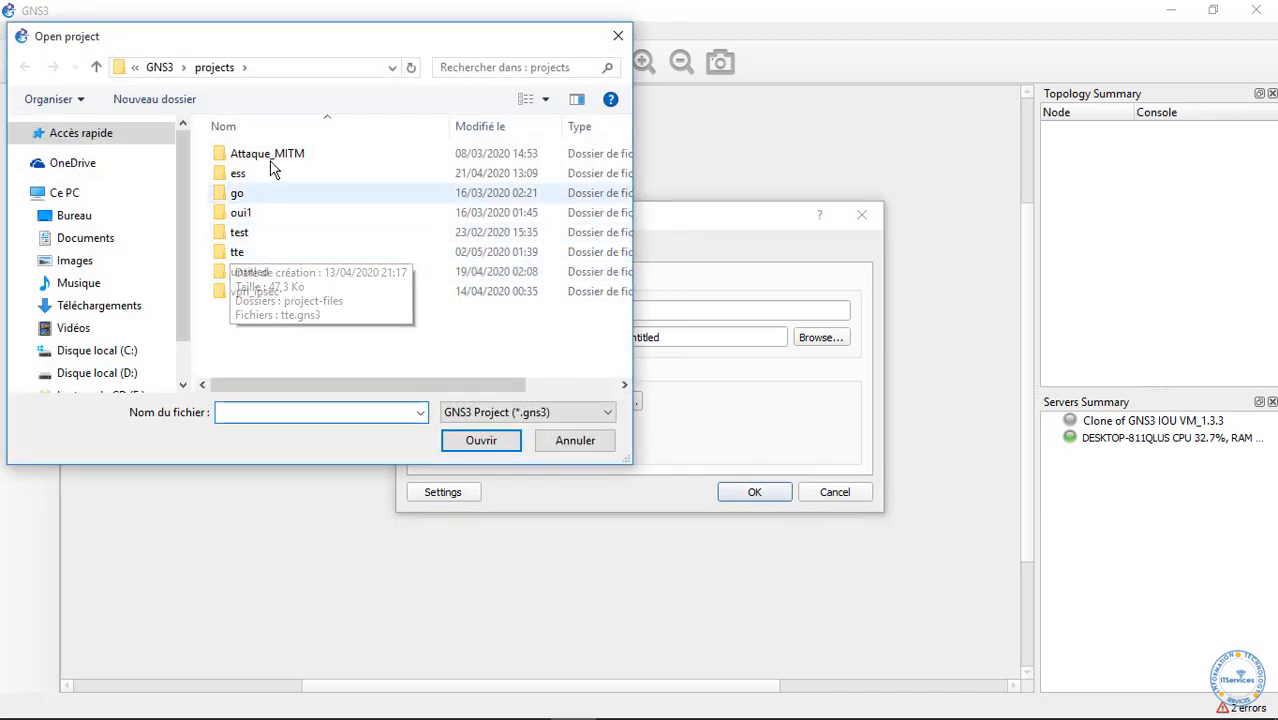
{"action": "double_click", "coordinate": [249, 228]}
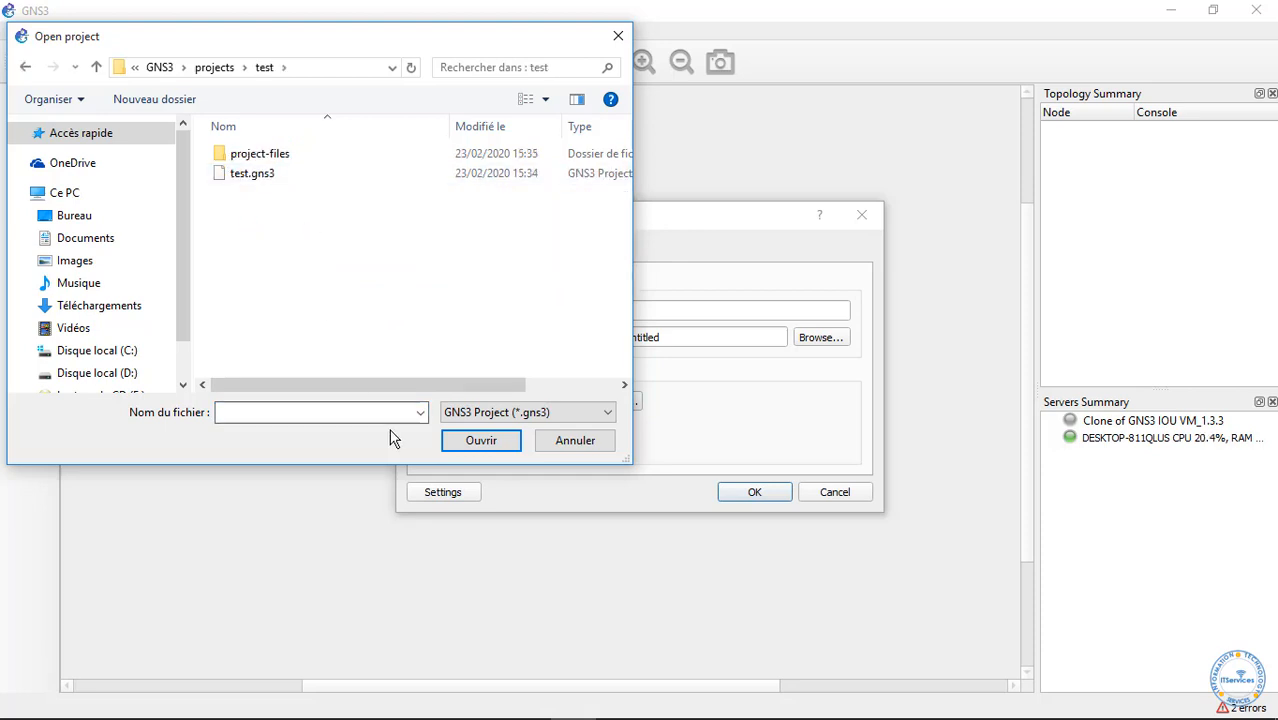
{"action": "left_click", "coordinate": [562, 448]}
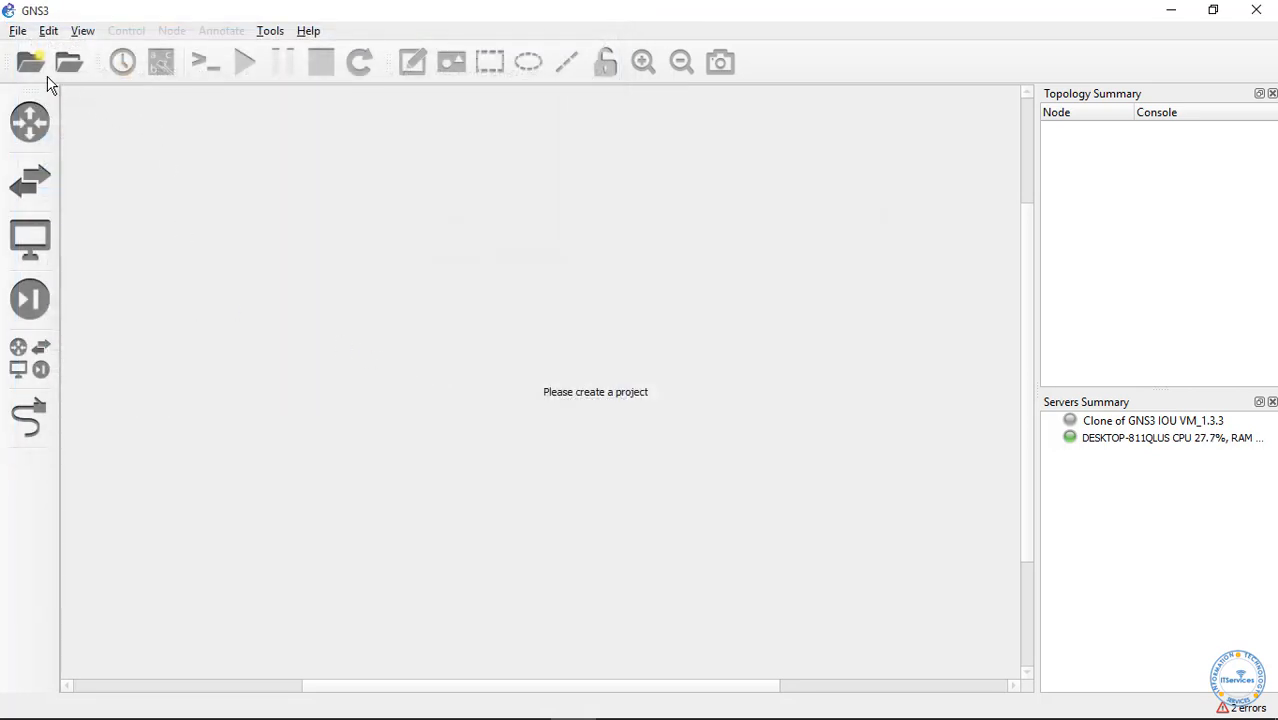
{"action": "left_click", "coordinate": [20, 32]}
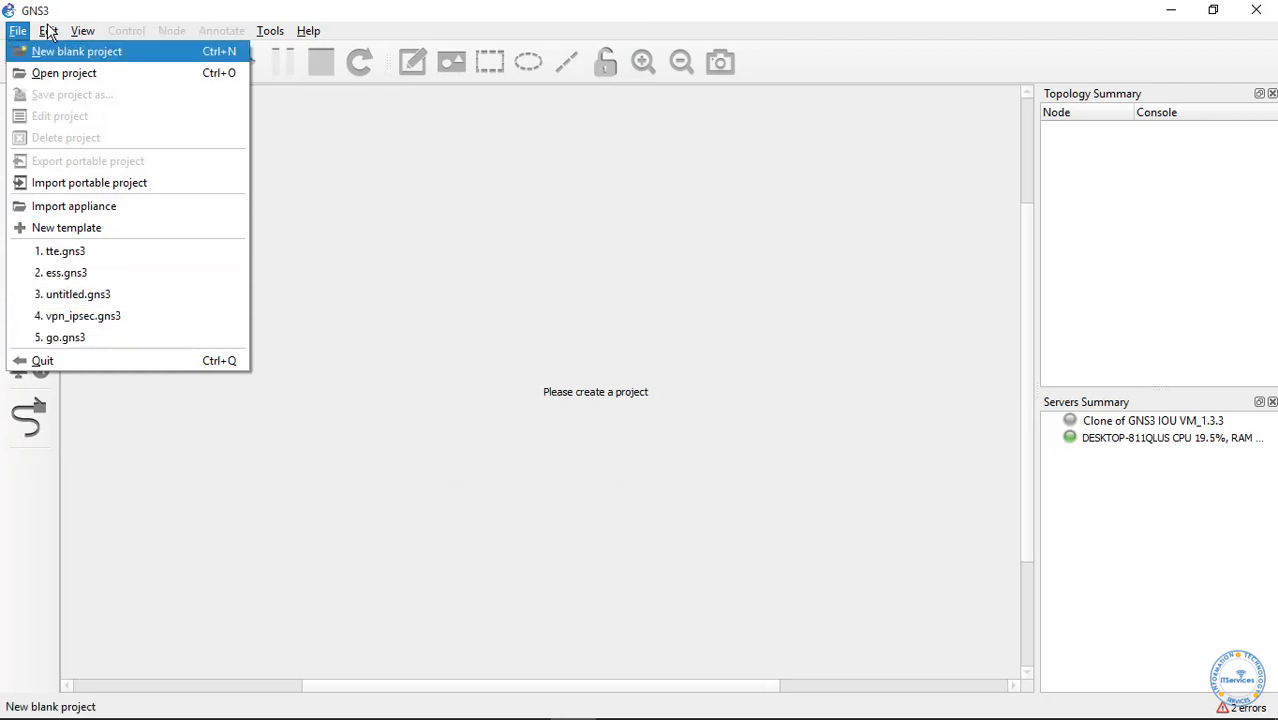
{"action": "mouse_move", "coordinate": [49, 33]}
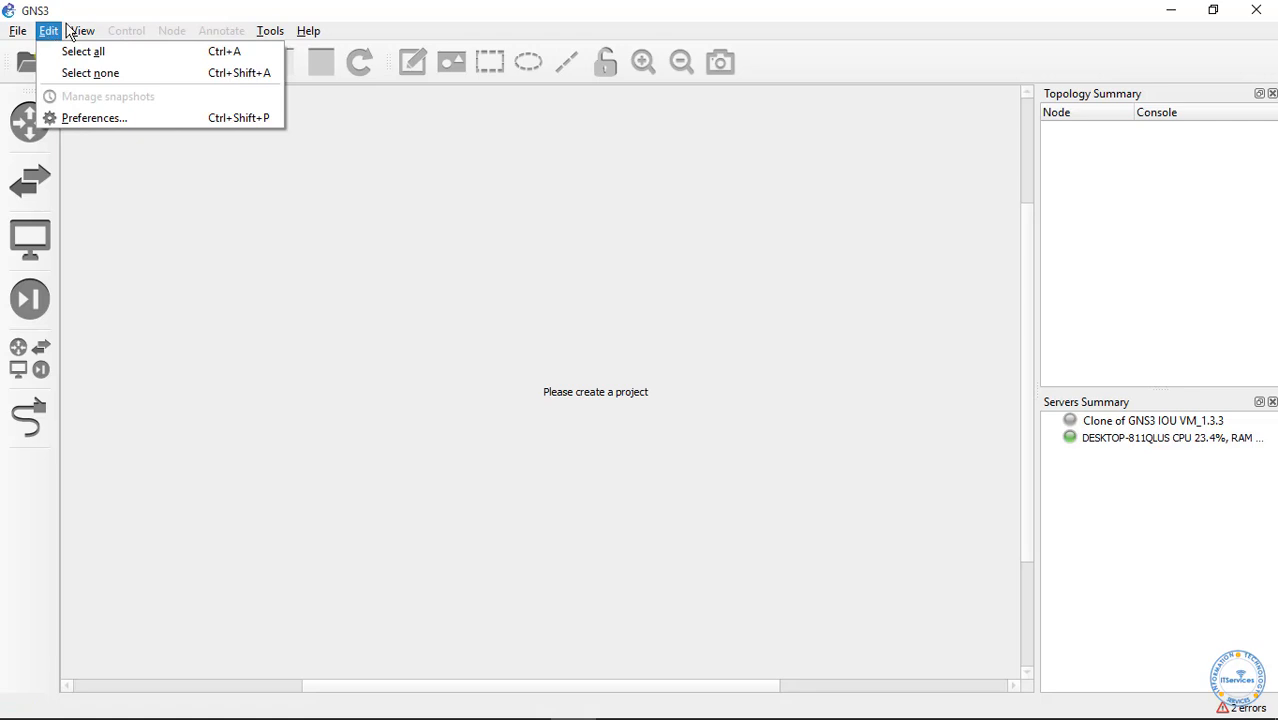
{"action": "left_click", "coordinate": [82, 31]}
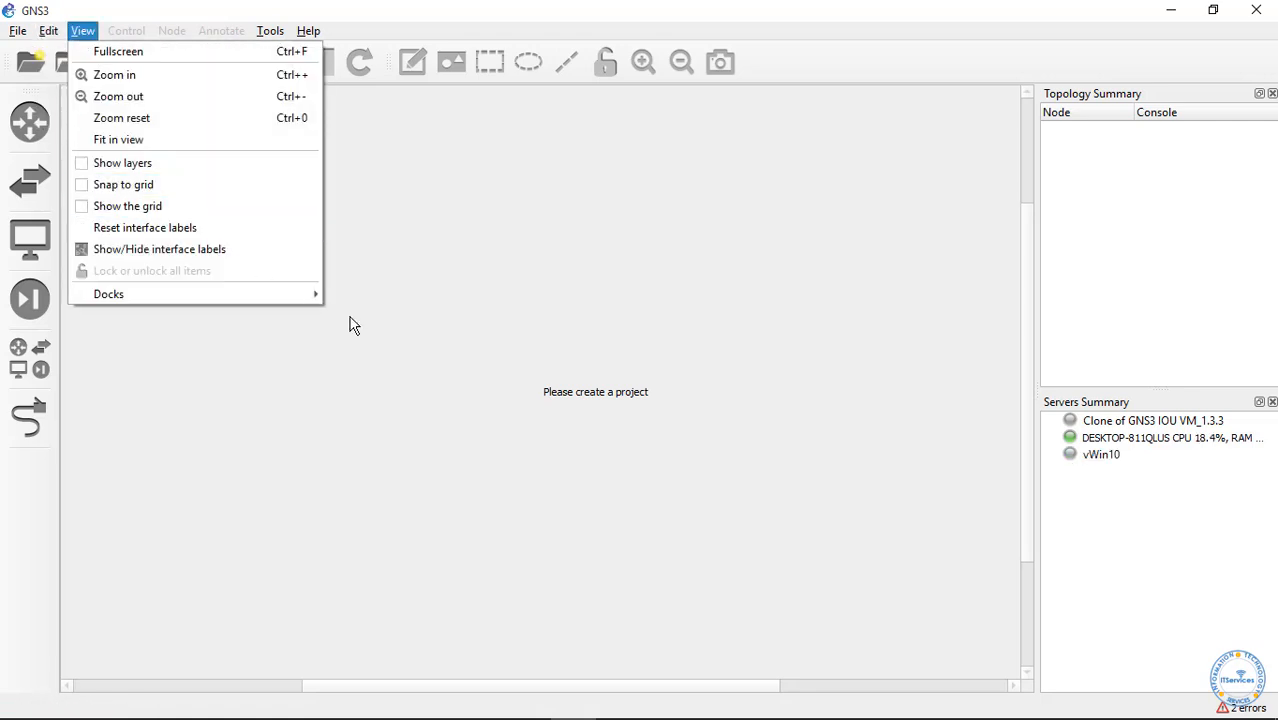
{"action": "mouse_move", "coordinate": [294, 303]}
{"action": "left_click", "coordinate": [310, 32]}
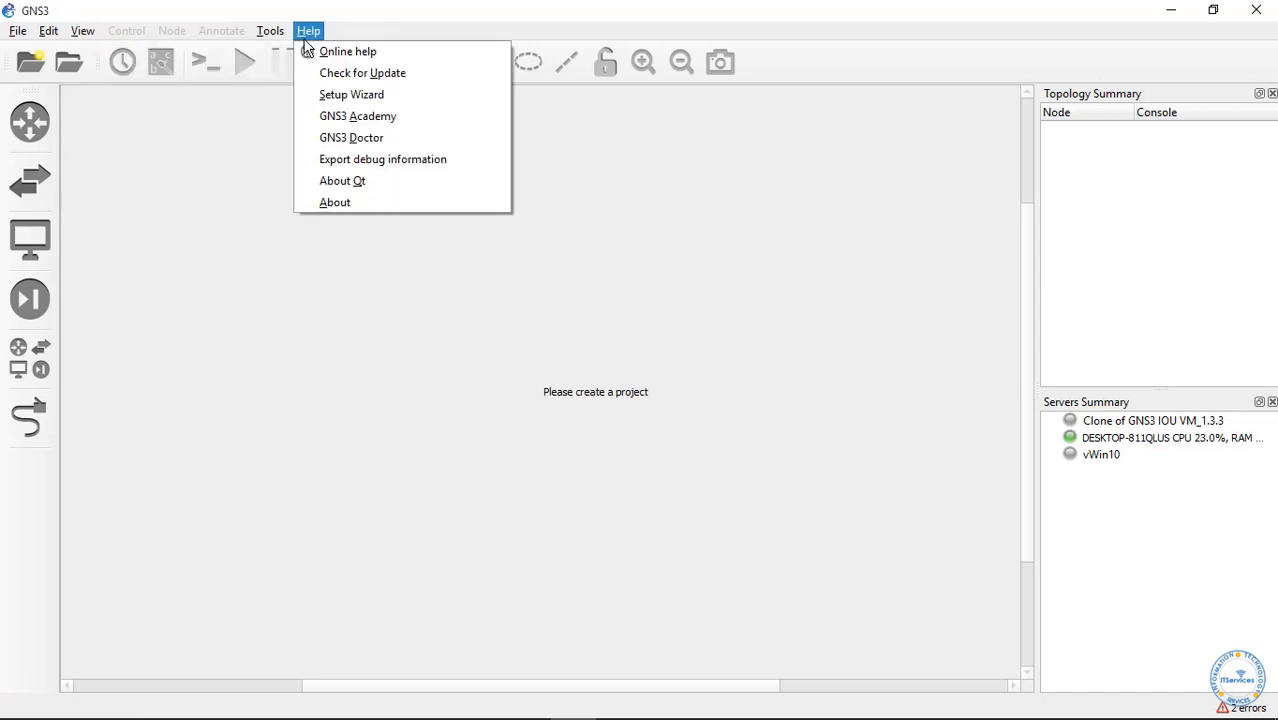
{"action": "left_click", "coordinate": [338, 202]}
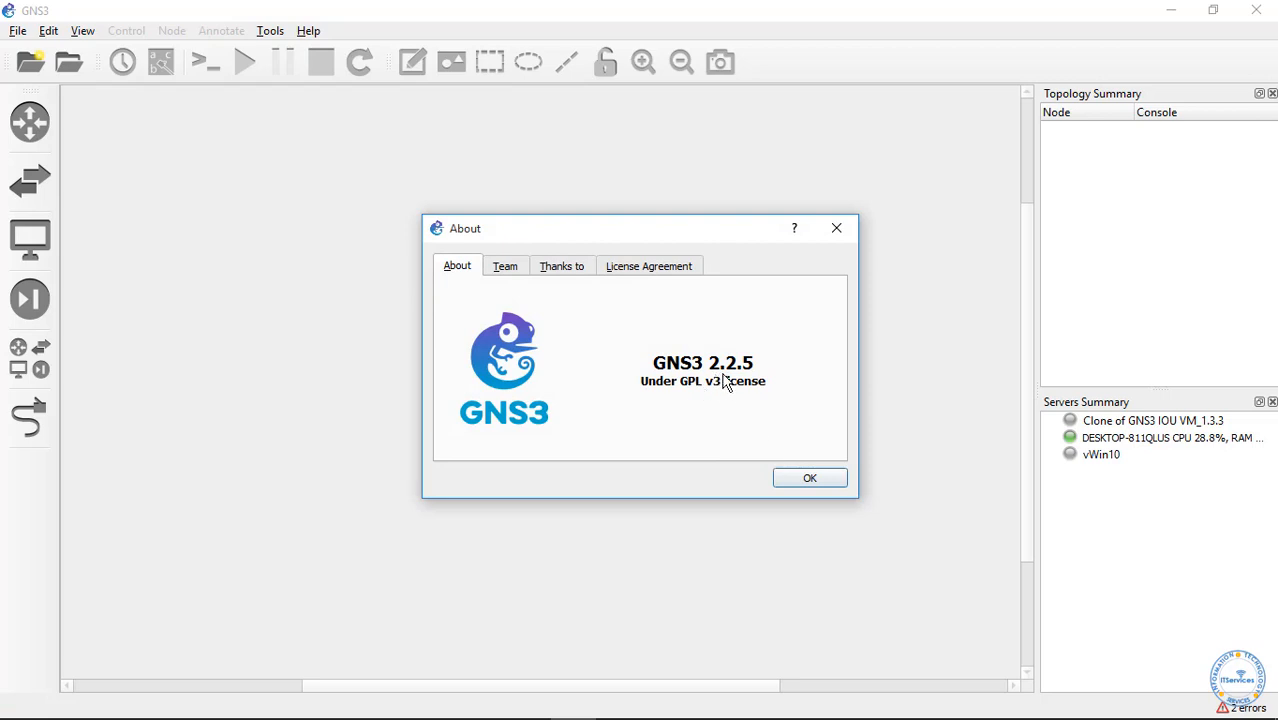
{"action": "left_click", "coordinate": [809, 479]}
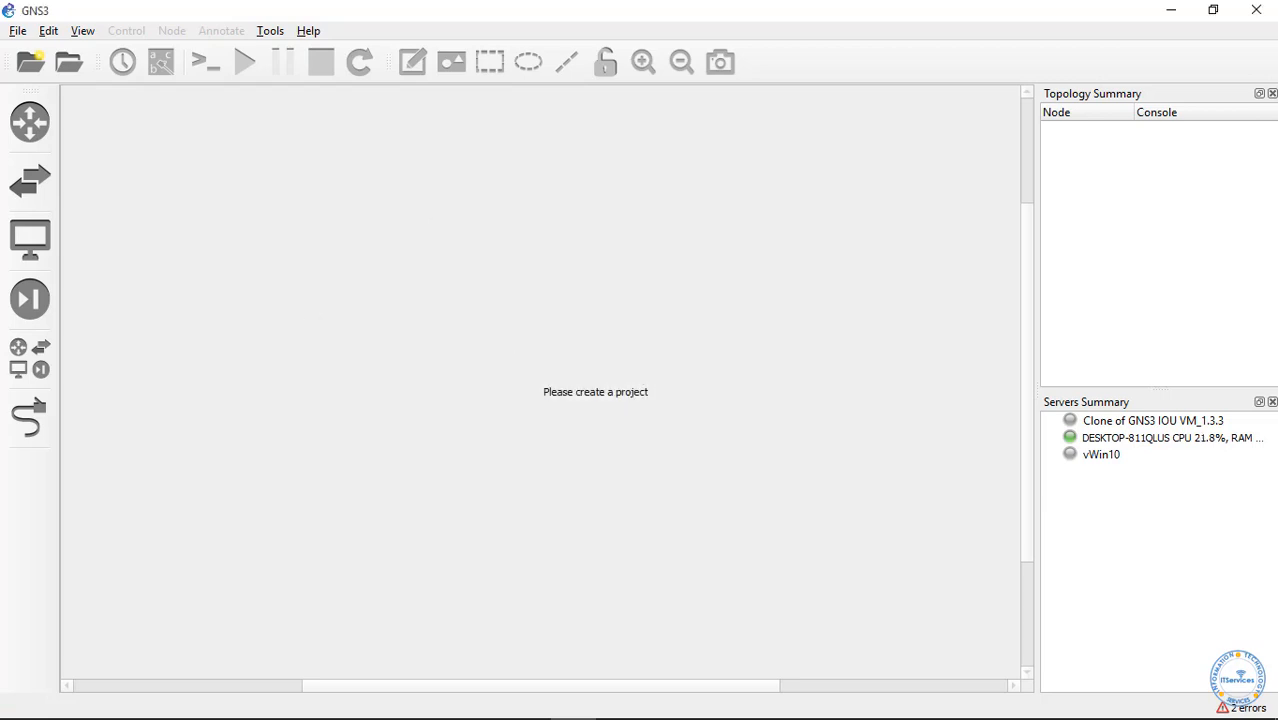
{"action": "mouse_move", "coordinate": [481, 700]}
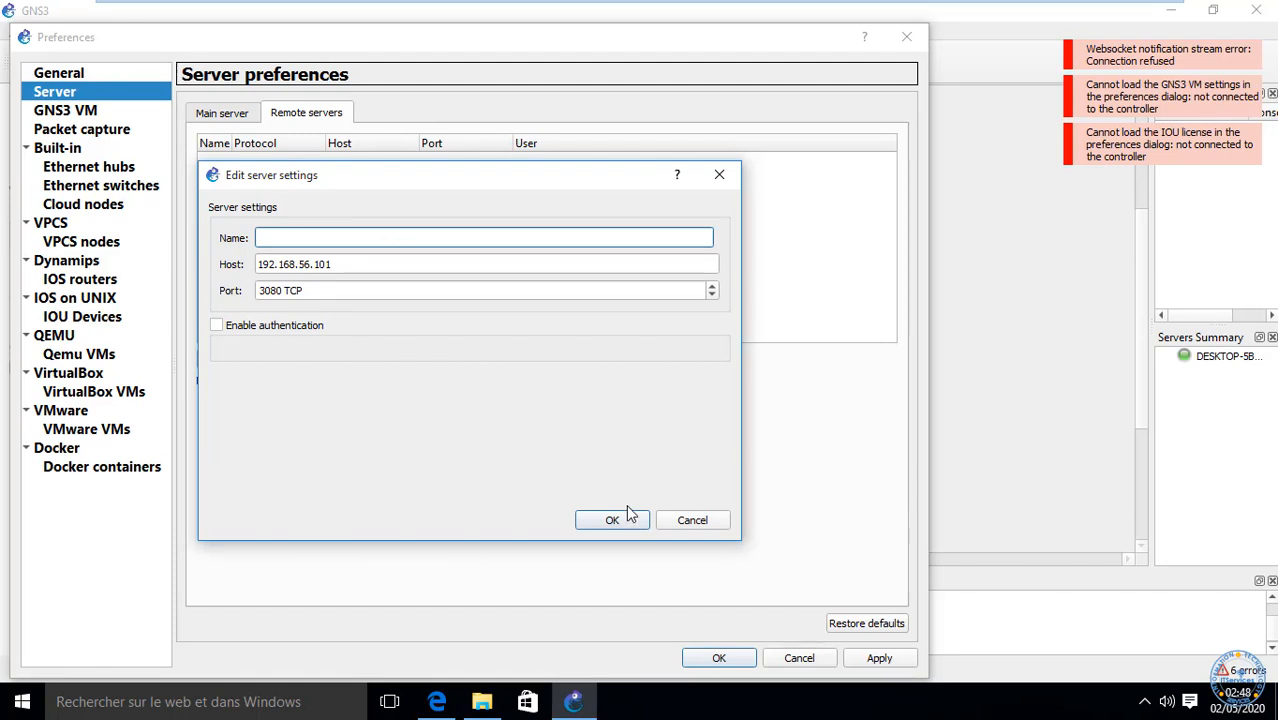
Step: Discard the unfinished server entry and enable the local server bound to localhost
{"action": "left_click", "coordinate": [693, 522]}
{"action": "left_click", "coordinate": [206, 116]}
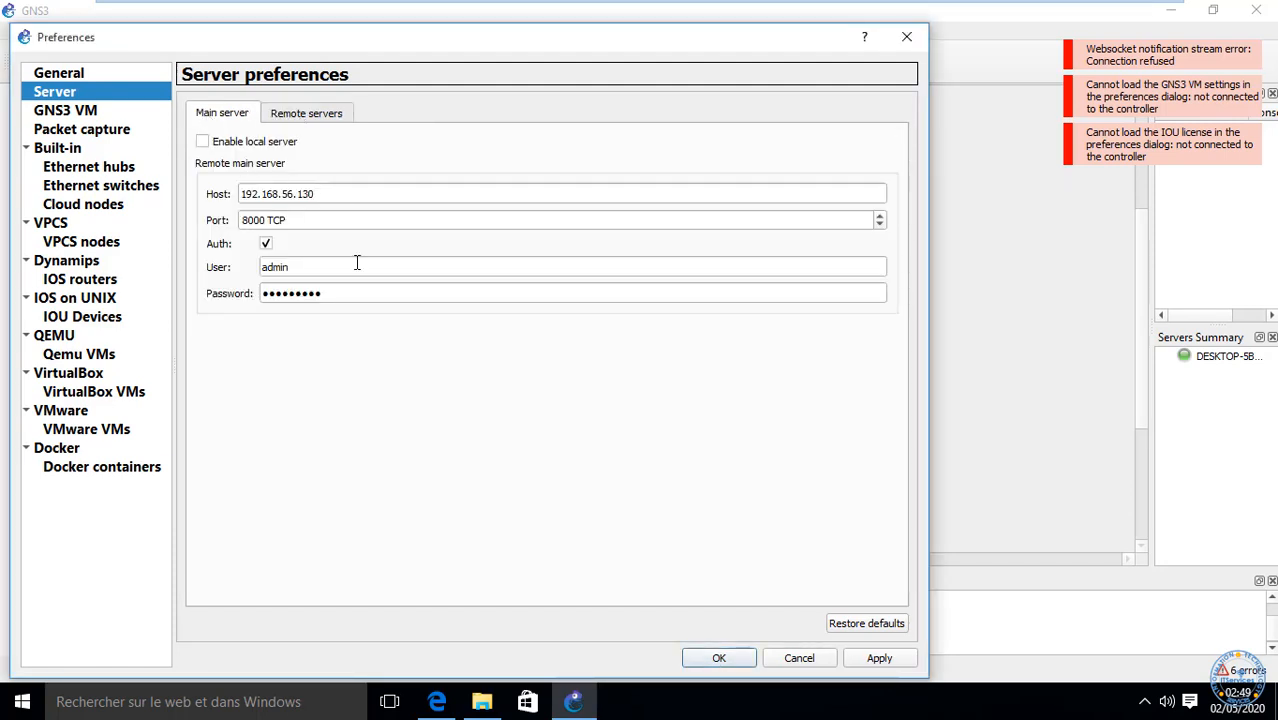
{"action": "left_click", "coordinate": [203, 142]}
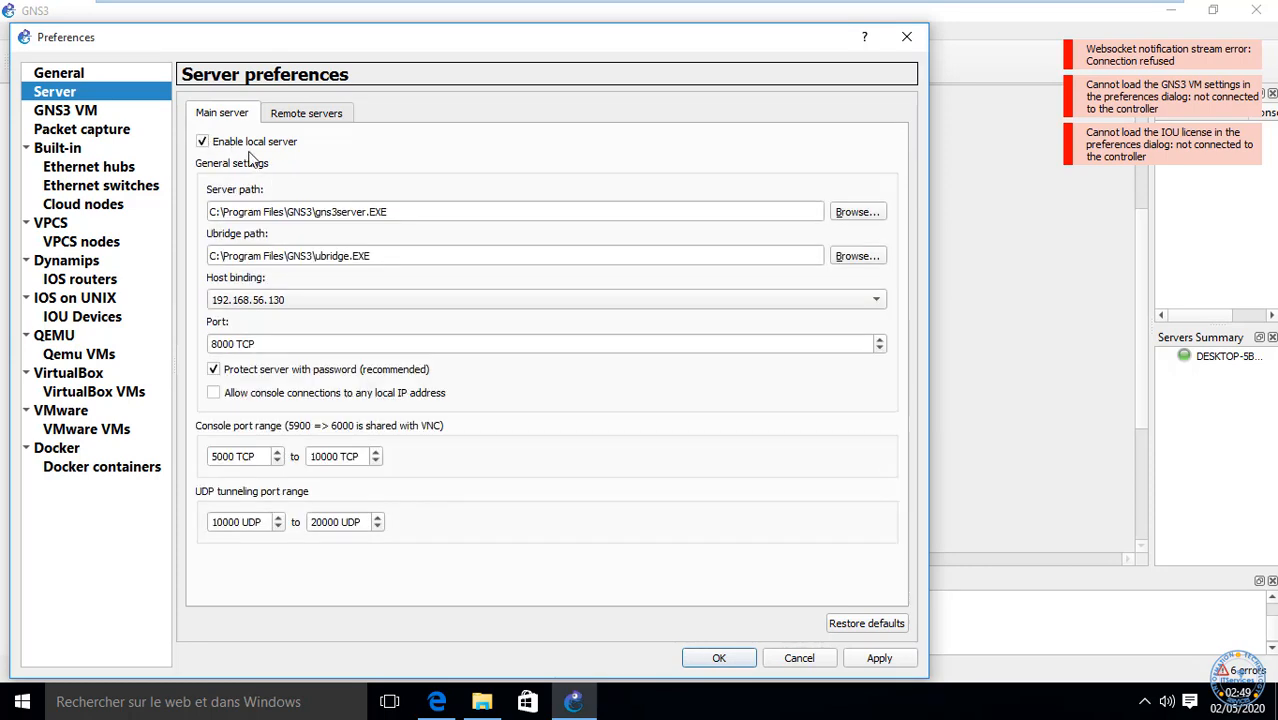
{"action": "left_click", "coordinate": [311, 299]}
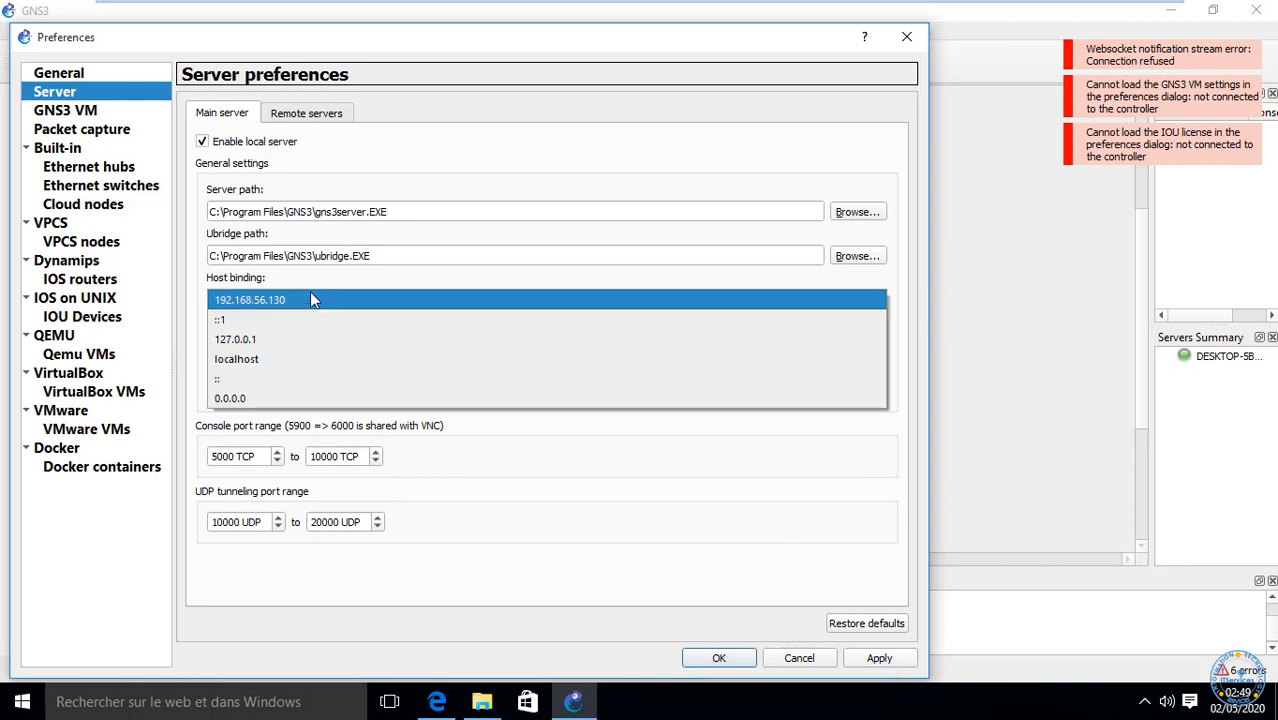
{"action": "left_click", "coordinate": [266, 358]}
{"action": "left_click", "coordinate": [305, 118]}
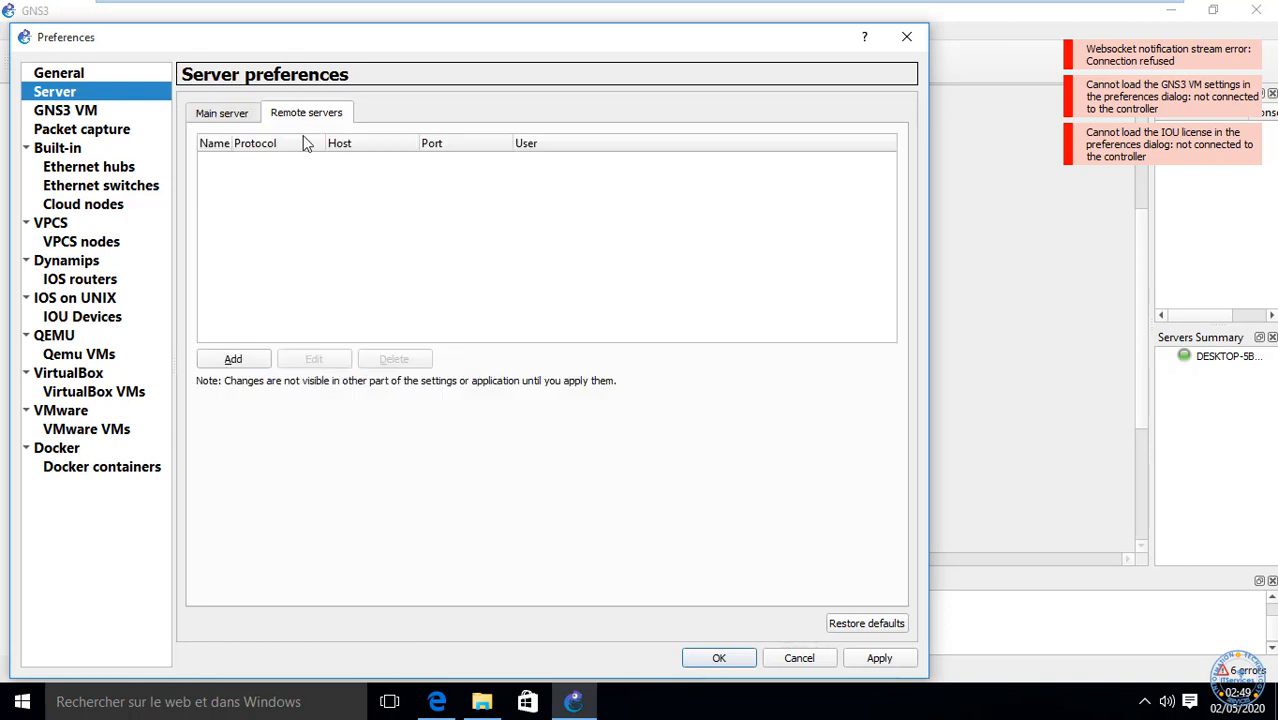
Step: Add a remote server with host 192.168.56.1 and port 8000
{"action": "left_click", "coordinate": [232, 357]}
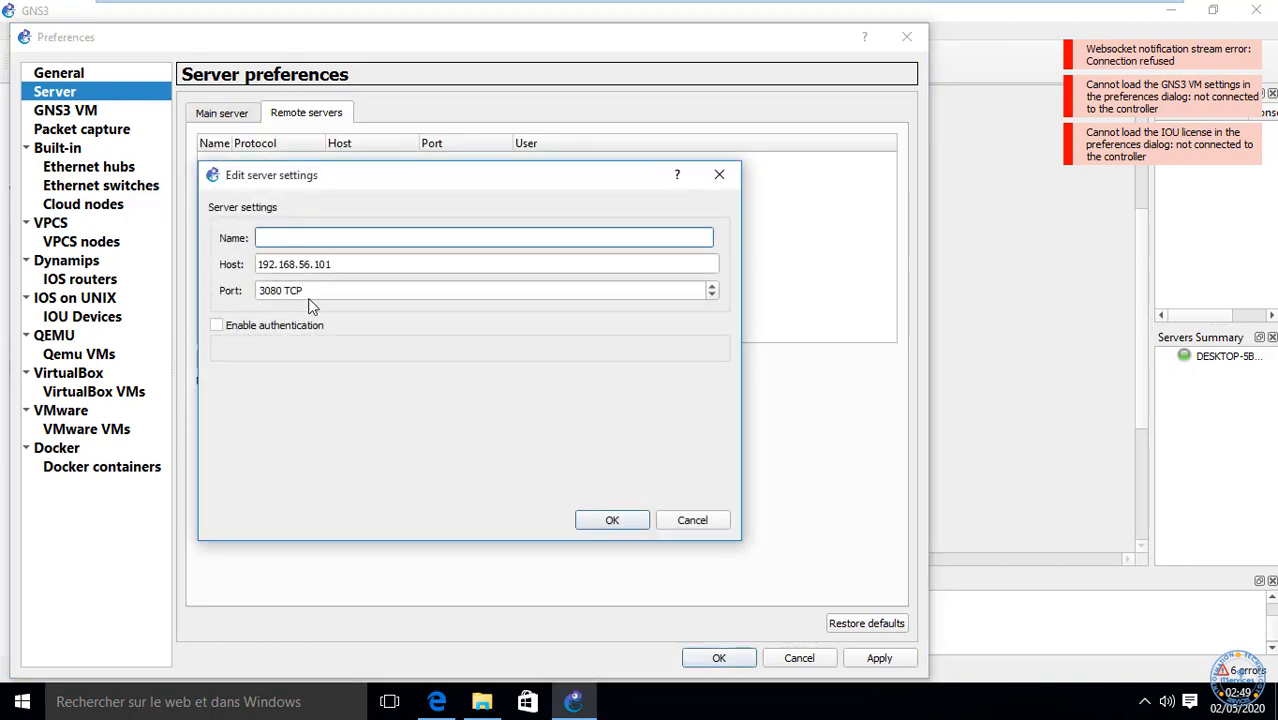
{"action": "left_click", "coordinate": [344, 265]}
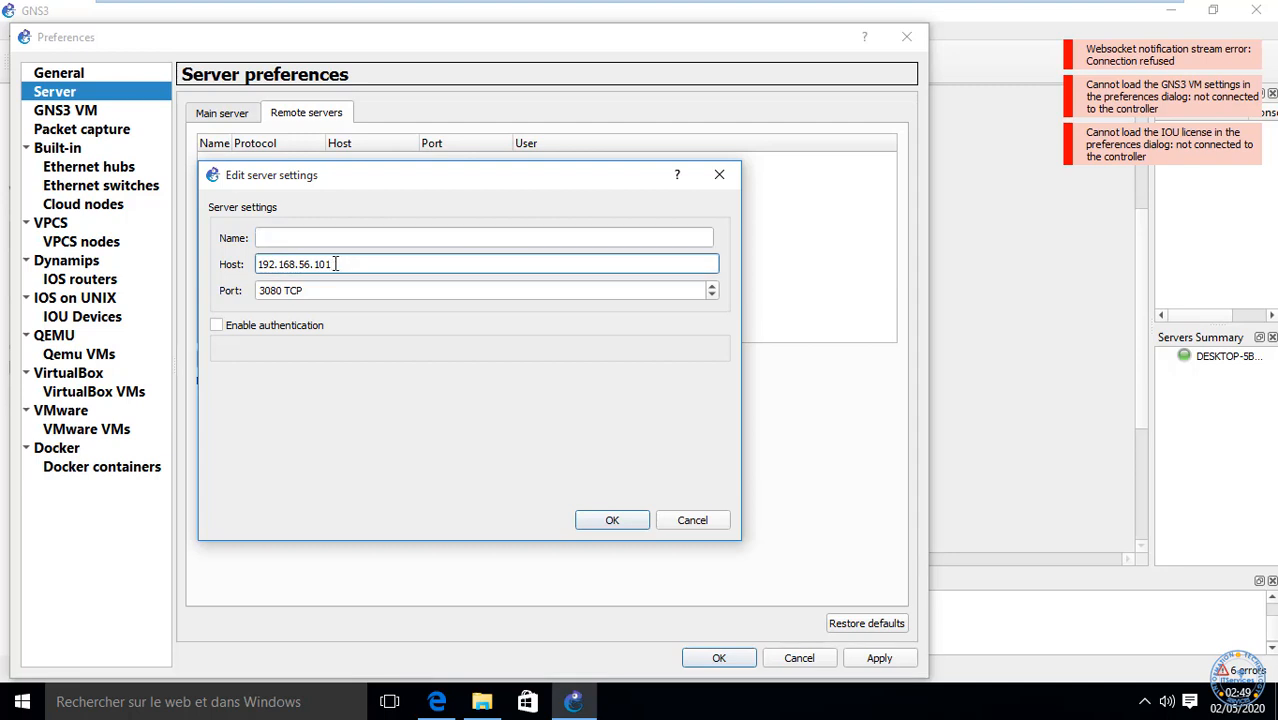
{"action": "type", "text": "1"}
{"action": "left_click", "coordinate": [279, 291]}
{"action": "double_click", "coordinate": [279, 291]}
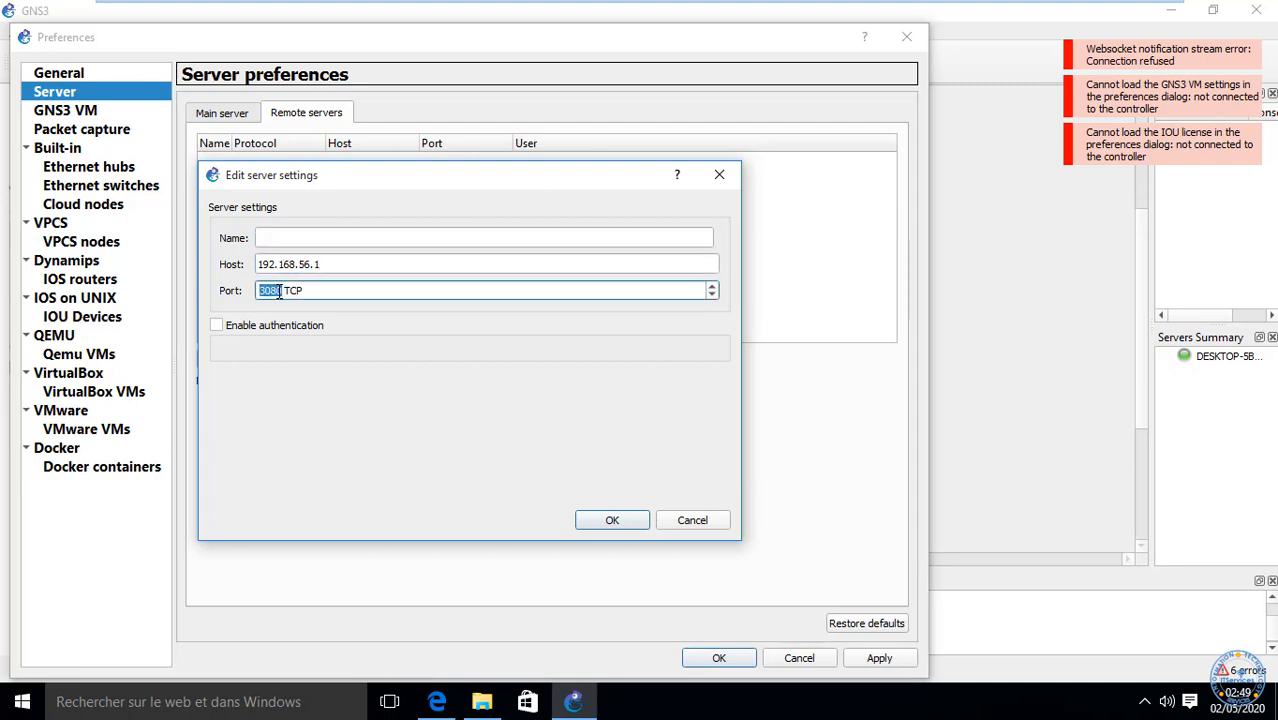
{"action": "type", "text": "8"}
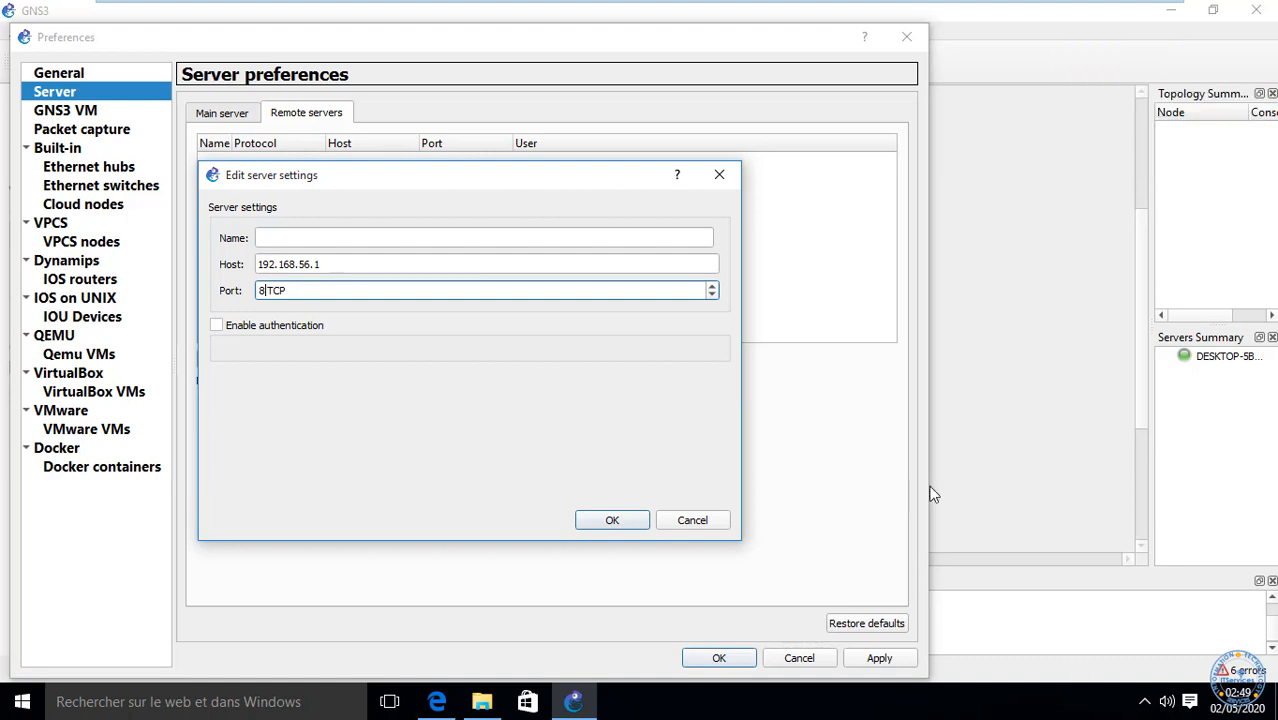
{"action": "type", "text": "000"}
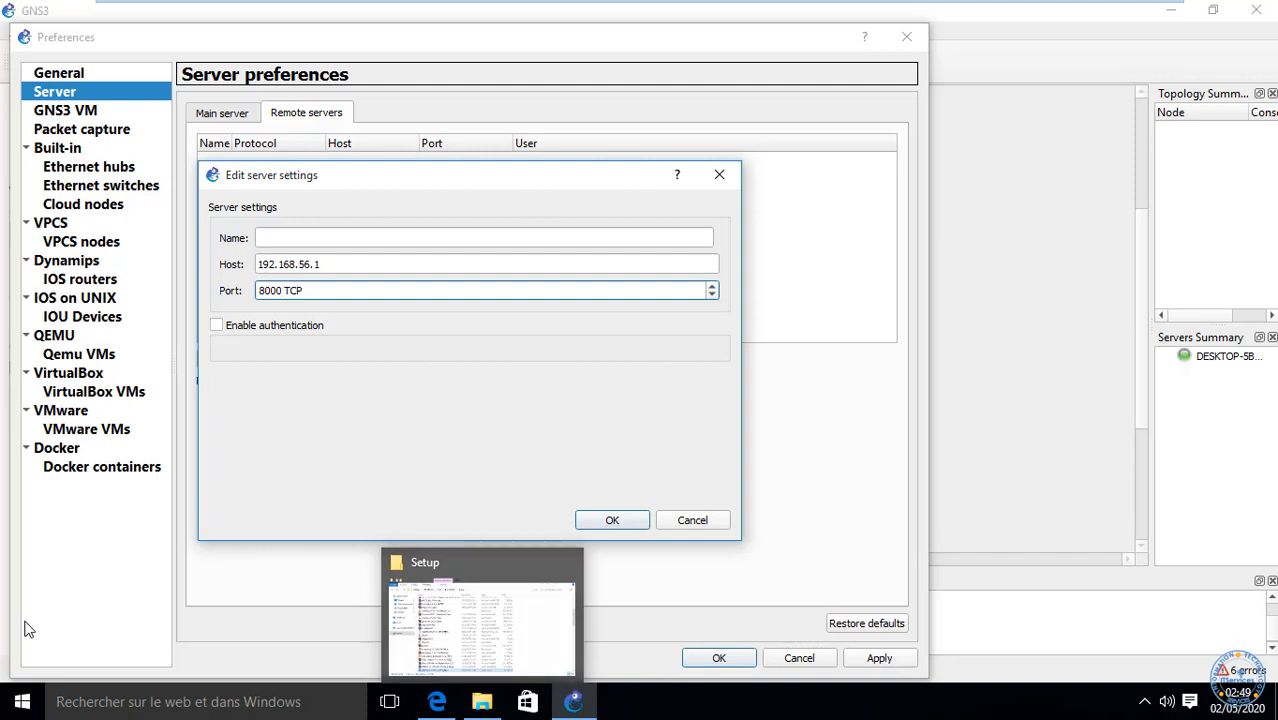
Step: Enable authentication, enter the login user name and password, and submit the server entry
{"action": "left_click", "coordinate": [237, 326]}
{"action": "left_click", "coordinate": [322, 358]}
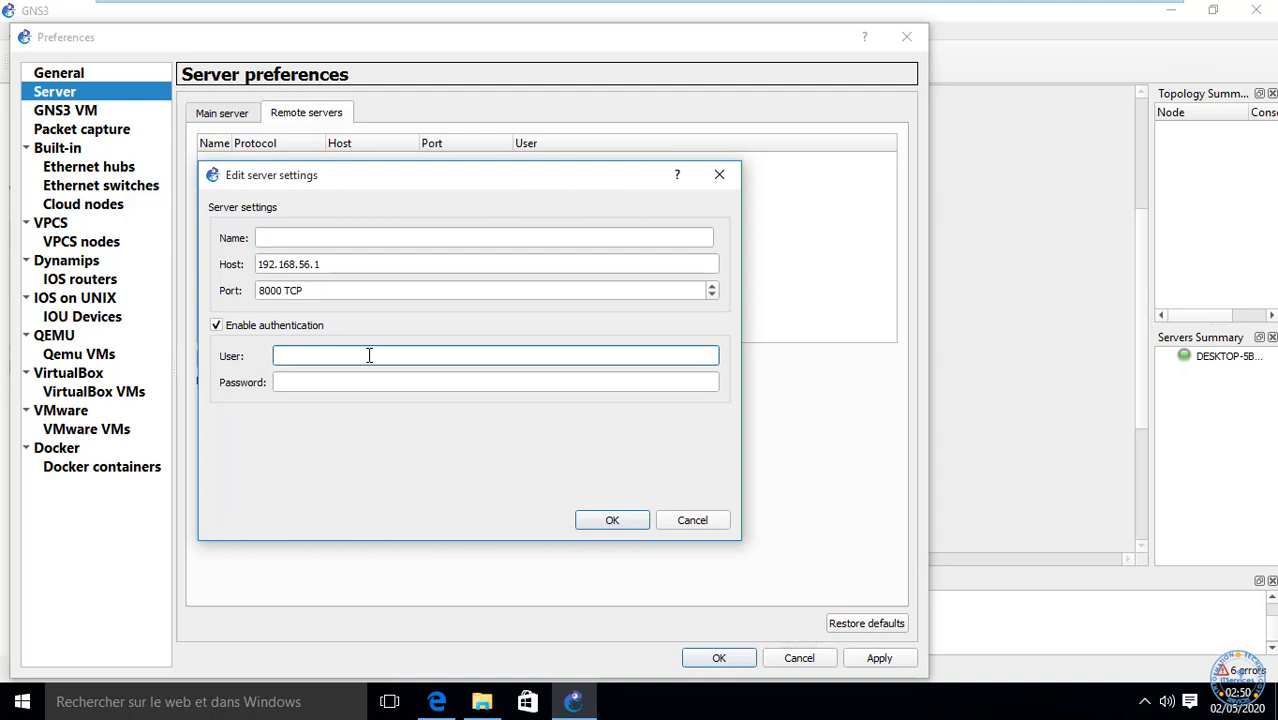
{"action": "type", "text": "Admin"}
{"action": "key", "text": "Tab"}
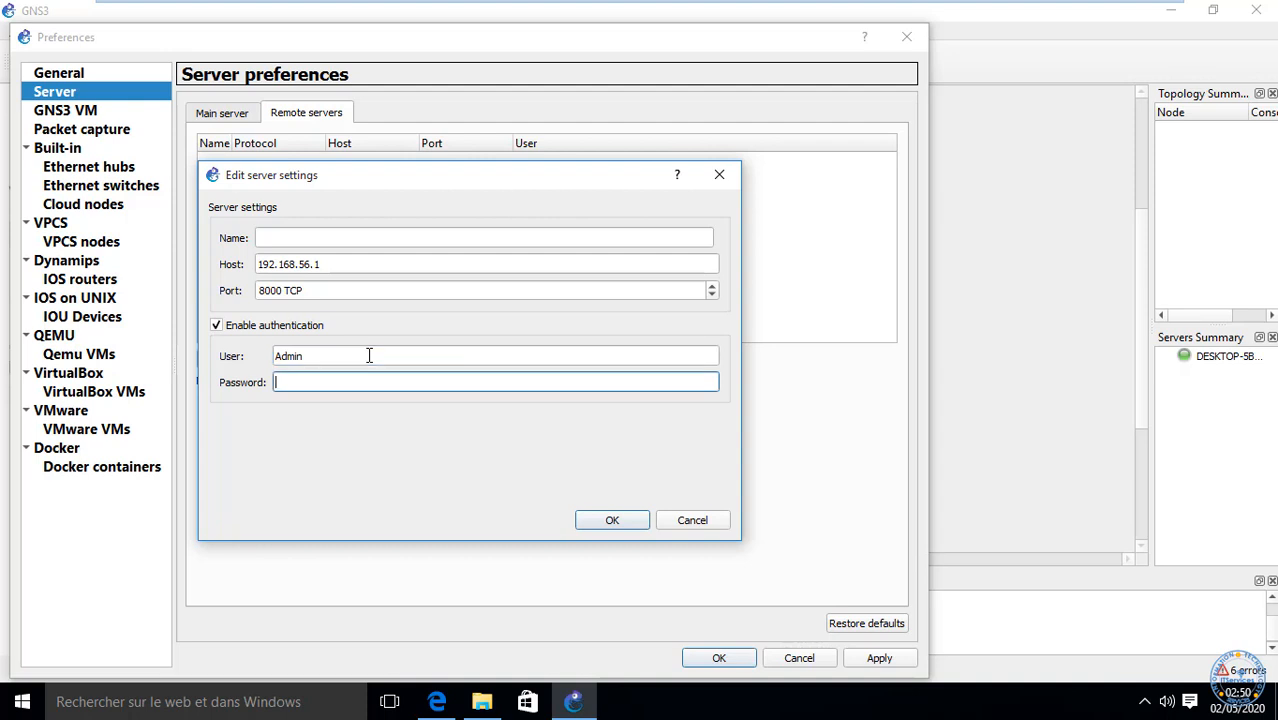
{"action": "type", "text": "•••••••••"}
{"action": "key", "text": "Return"}
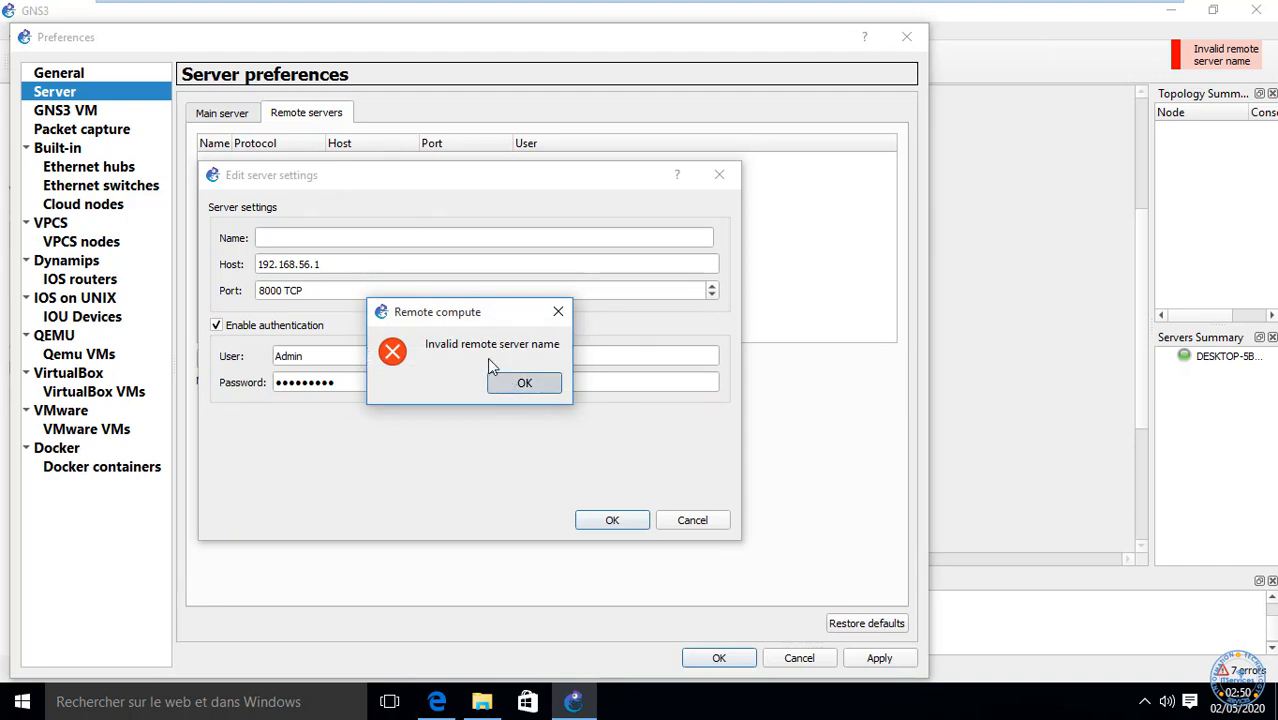
Step: Dismiss the name error, name the remote server PC, save it, and apply the preferences
{"action": "left_click", "coordinate": [518, 380]}
{"action": "left_click", "coordinate": [349, 240]}
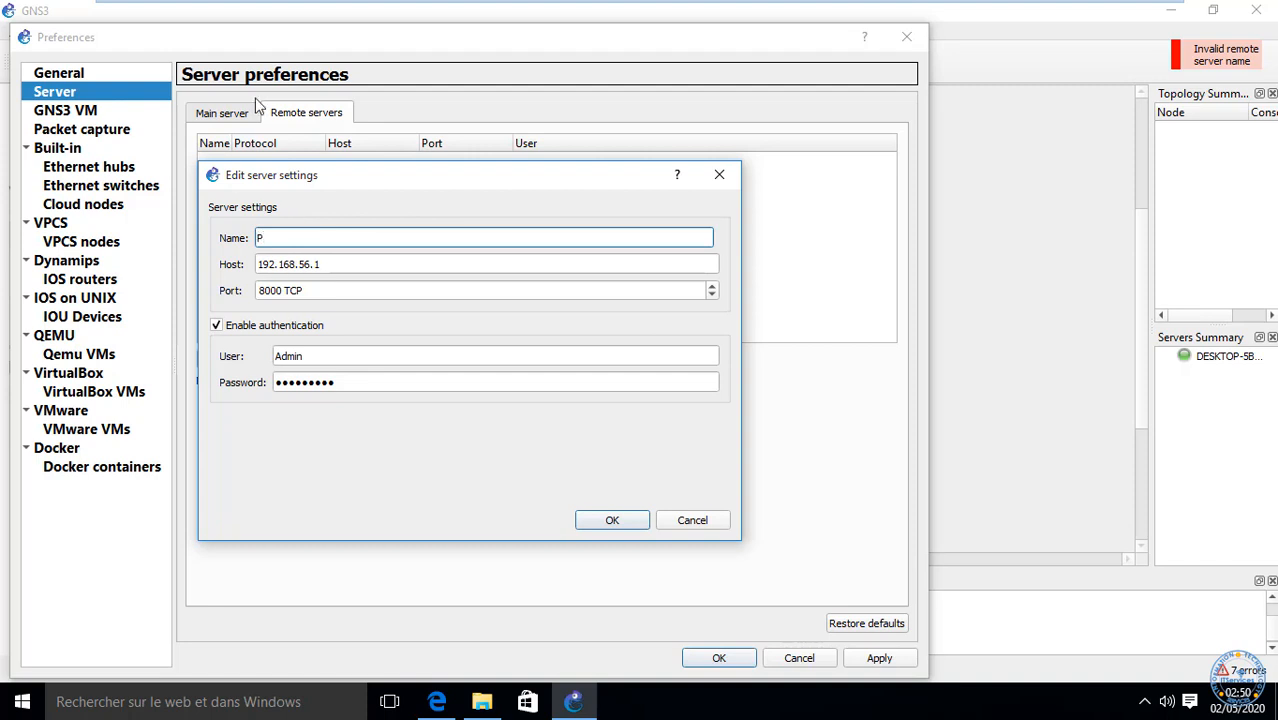
{"action": "type", "text": "C"}
{"action": "left_click", "coordinate": [603, 521]}
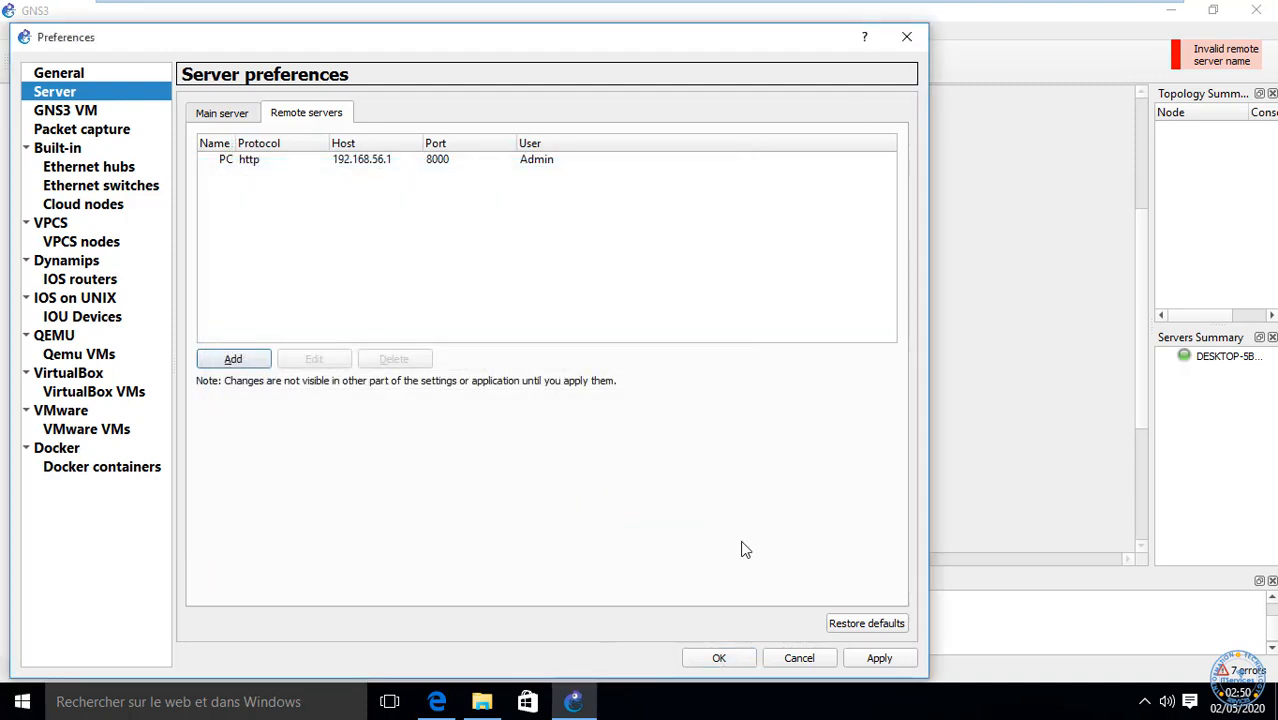
{"action": "left_click", "coordinate": [877, 659]}
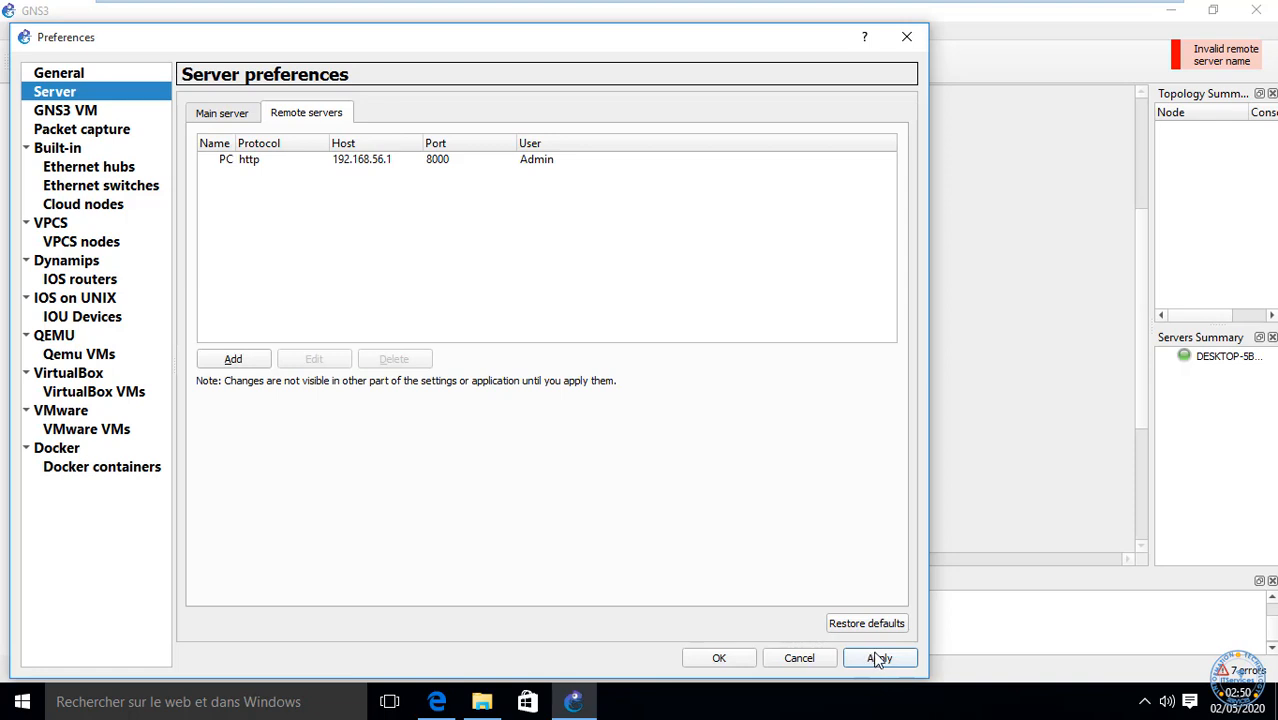
{"action": "left_click", "coordinate": [884, 660]}
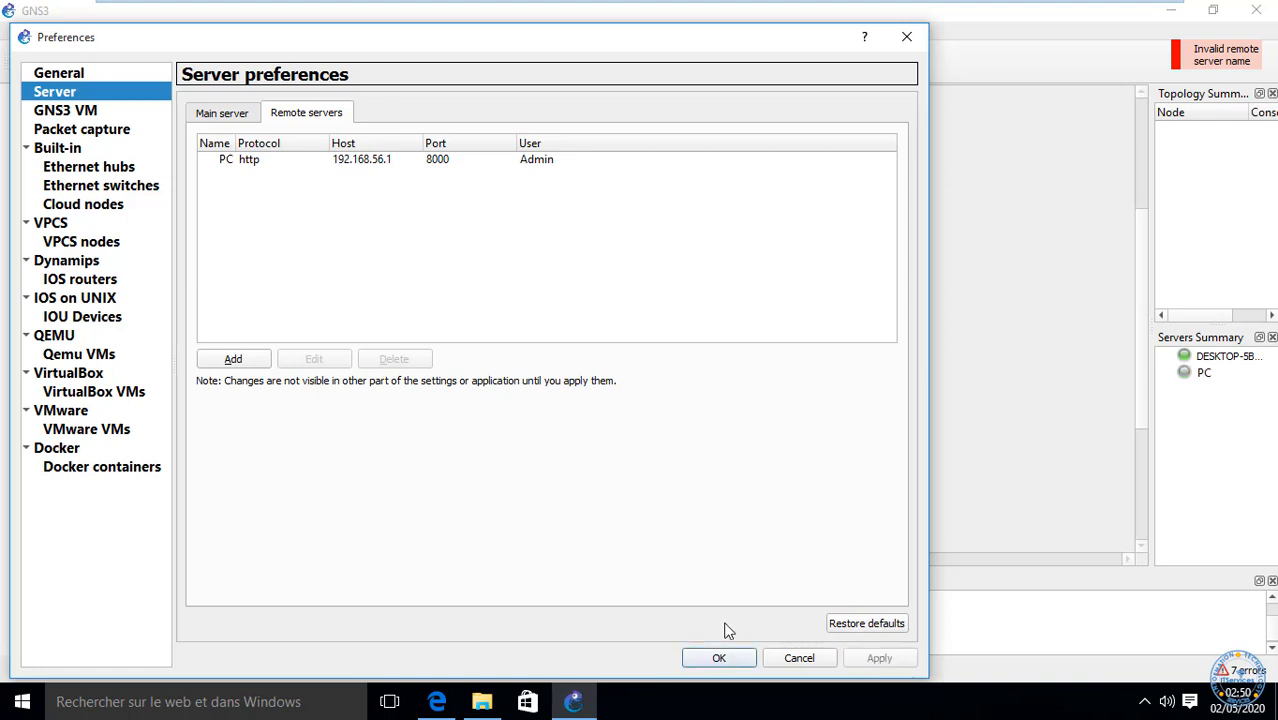
Step: Close Preferences with OK, then reopen them from the Edit menu
{"action": "left_click", "coordinate": [722, 658]}
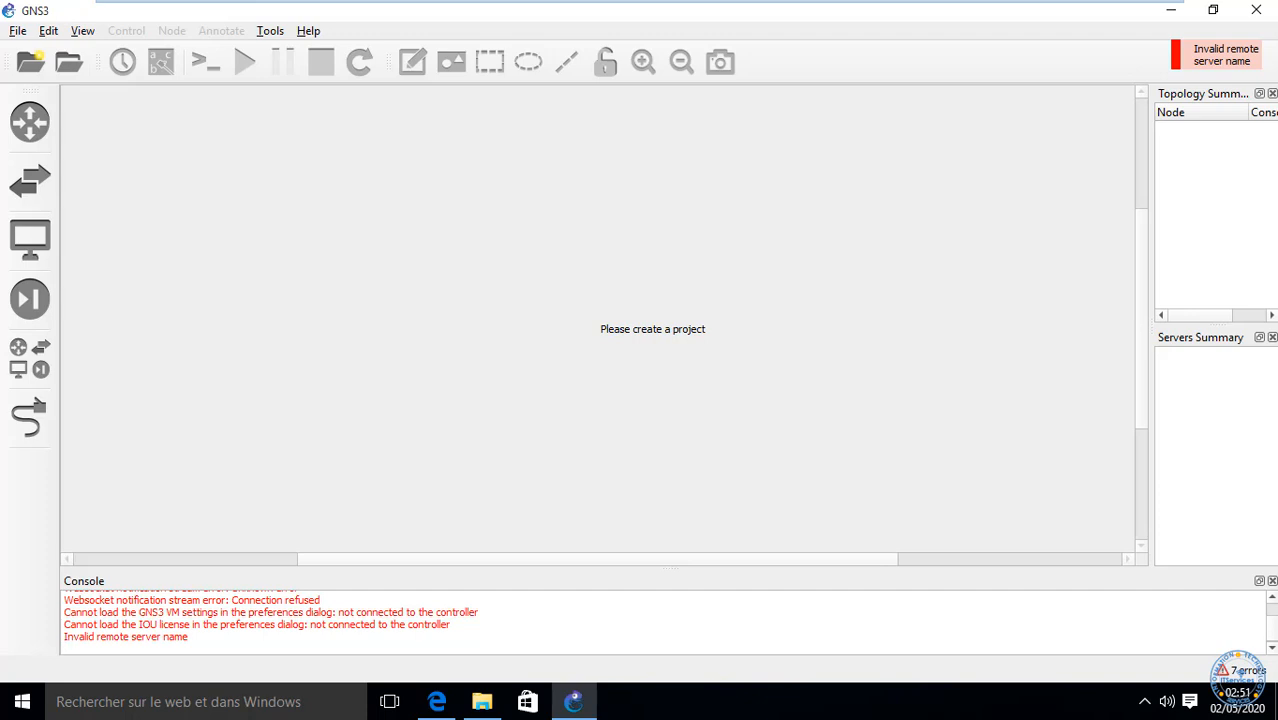
{"action": "mouse_move", "coordinate": [1083, 3]}
{"action": "left_click", "coordinate": [52, 32]}
{"action": "left_click", "coordinate": [93, 119]}
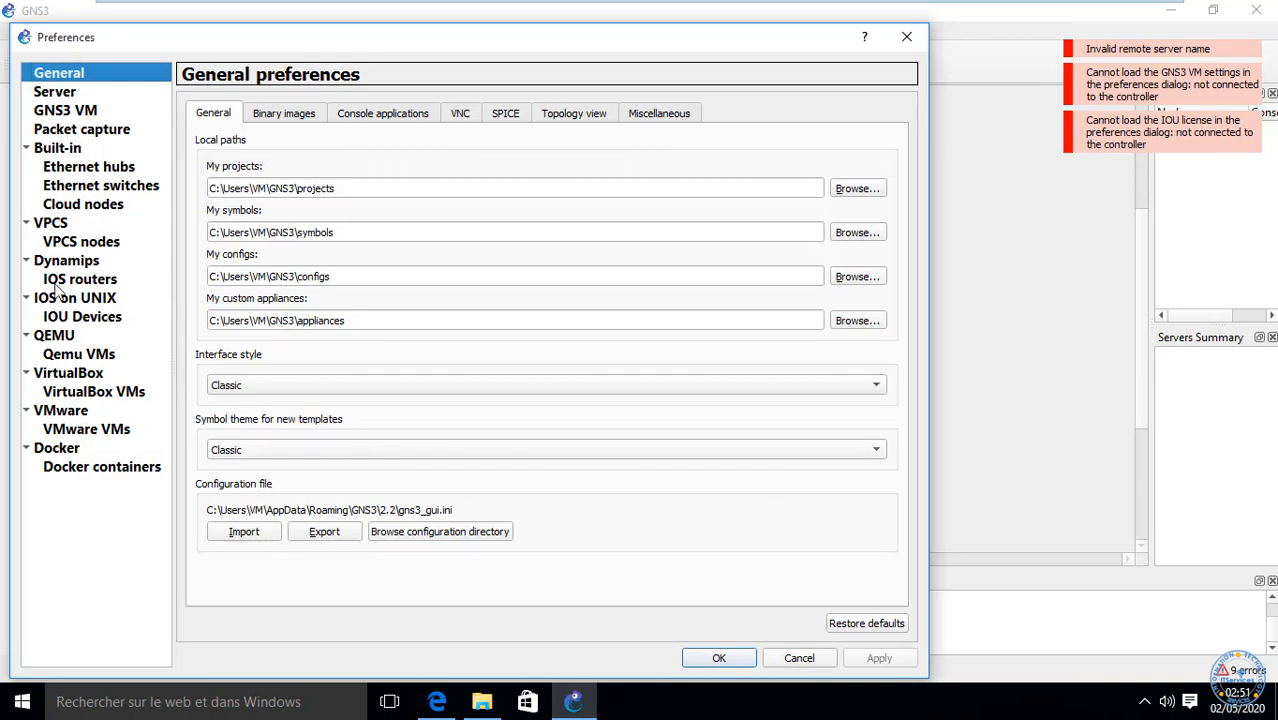
Step: Choose Wireshark Traditional Capture as the preconfigured packet capture reader, then go back to IOS routers
{"action": "left_click", "coordinate": [66, 283]}
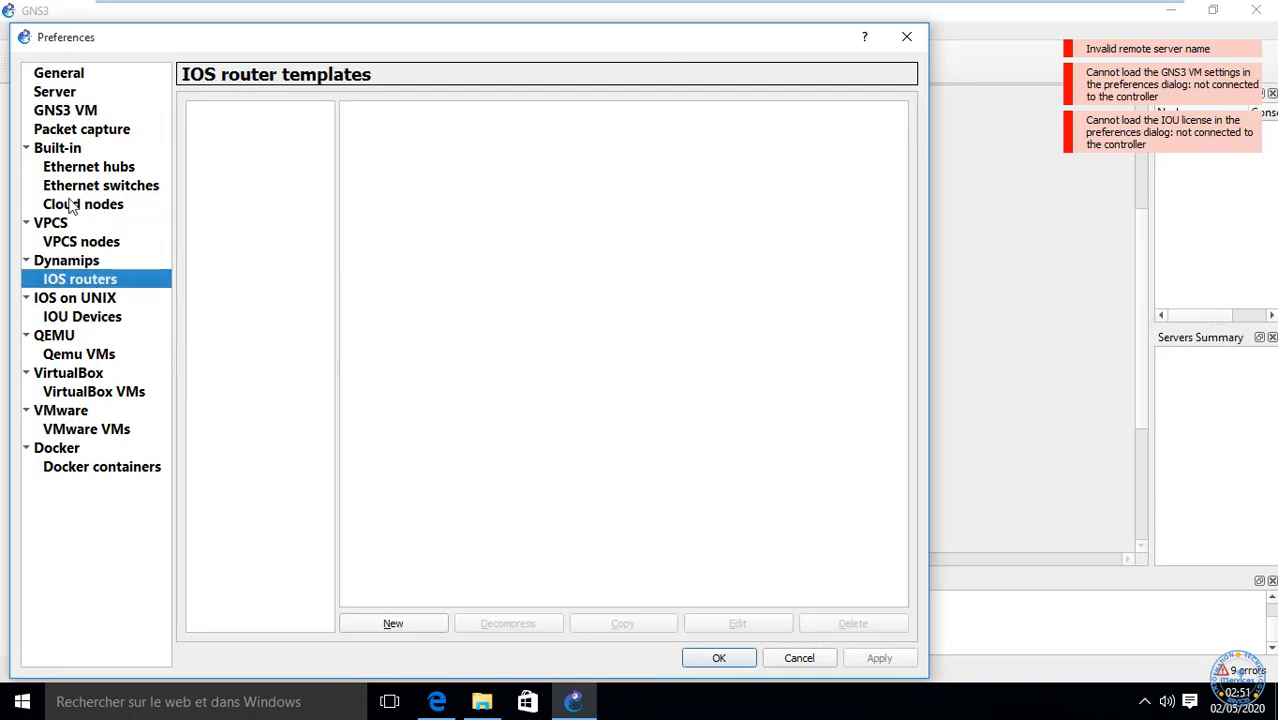
{"action": "left_click", "coordinate": [82, 131]}
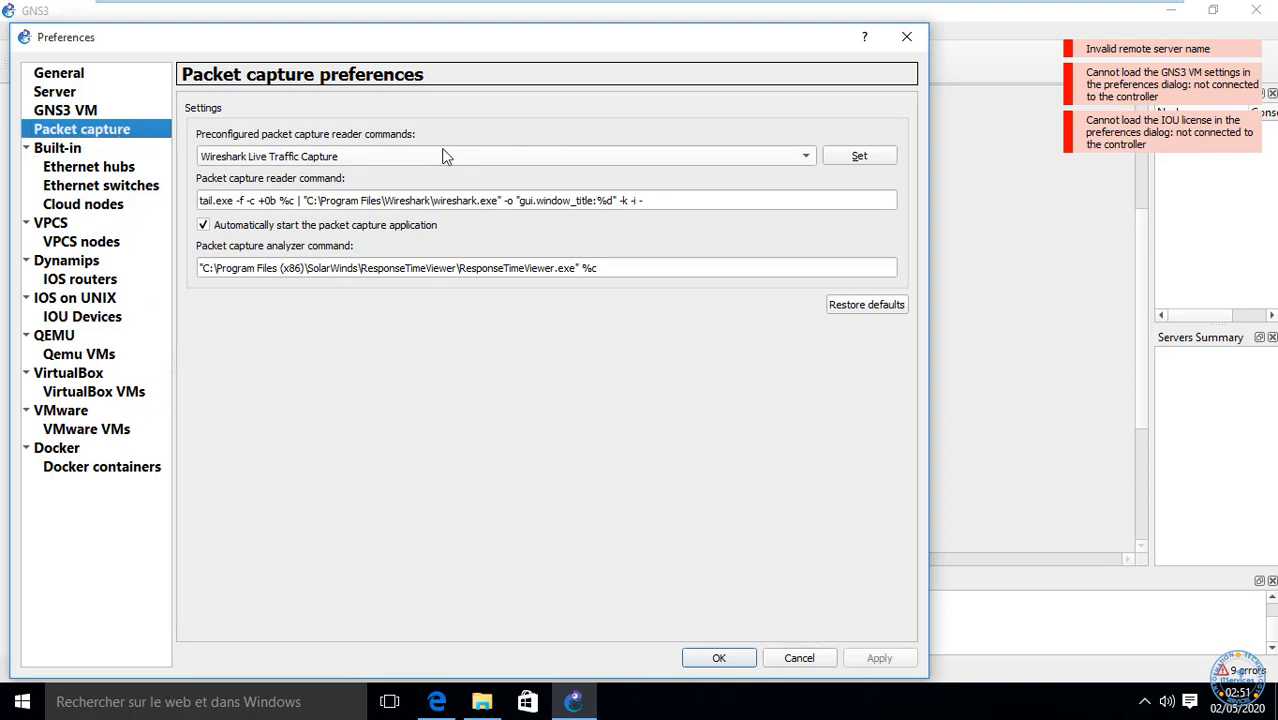
{"action": "left_click", "coordinate": [474, 162]}
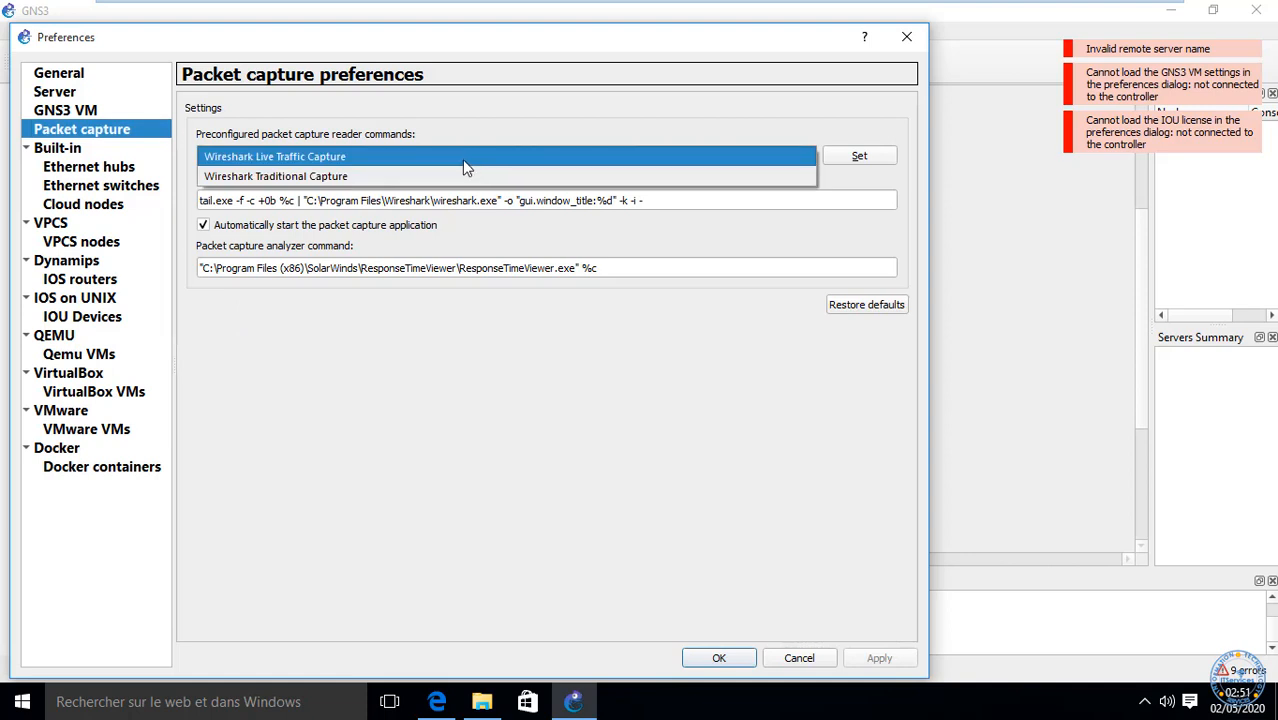
{"action": "left_click", "coordinate": [445, 177]}
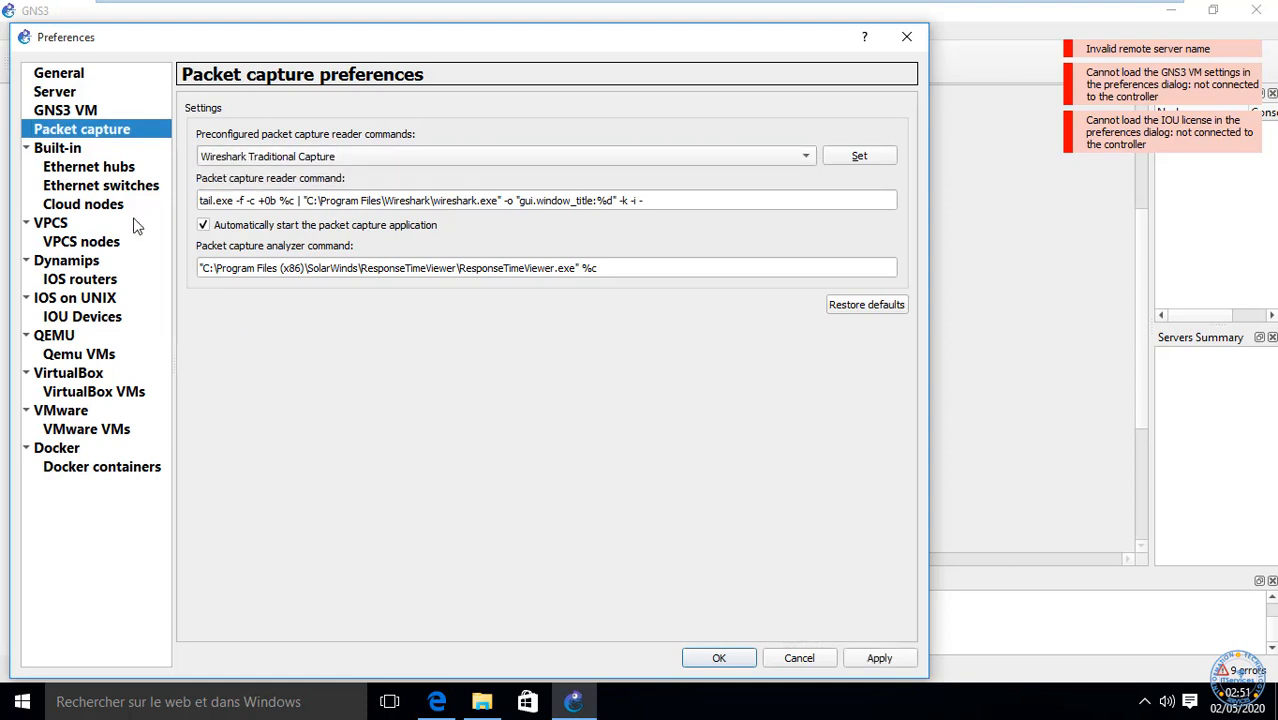
{"action": "left_click", "coordinate": [74, 282]}
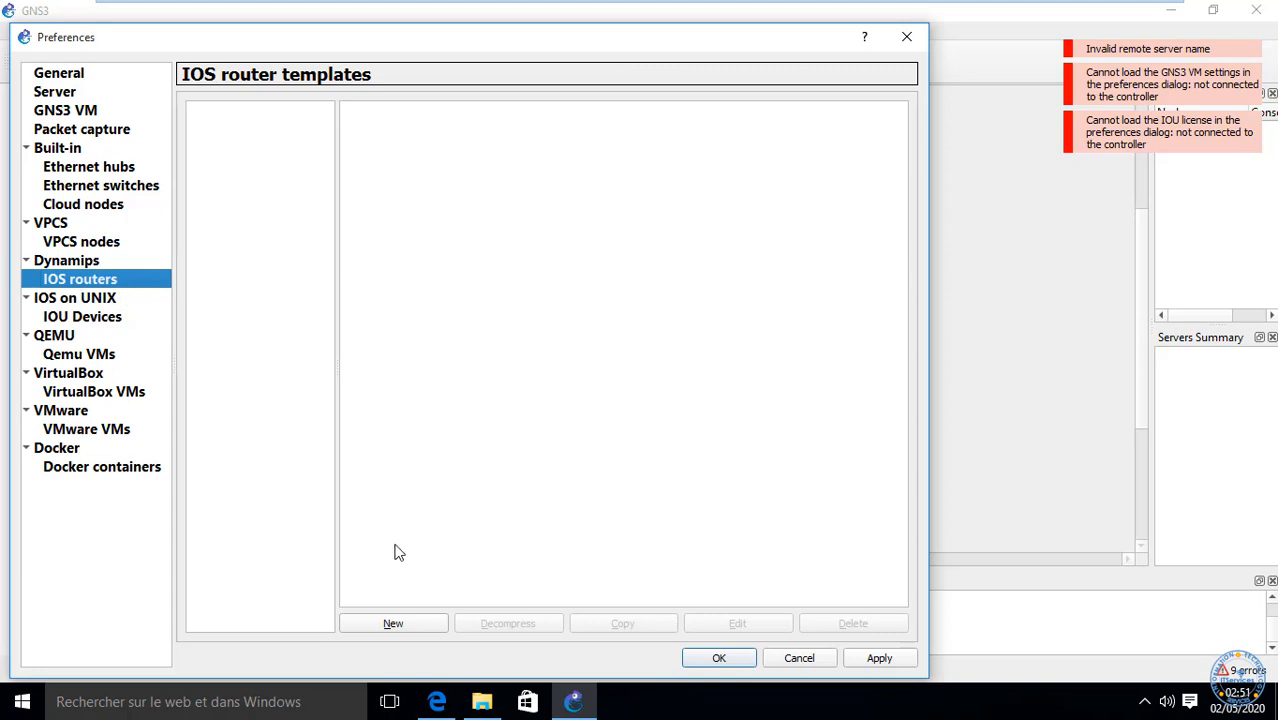
Step: Try a new IOS router template on the local computer, dismissing the no-available-server error twice
{"action": "left_click", "coordinate": [397, 624]}
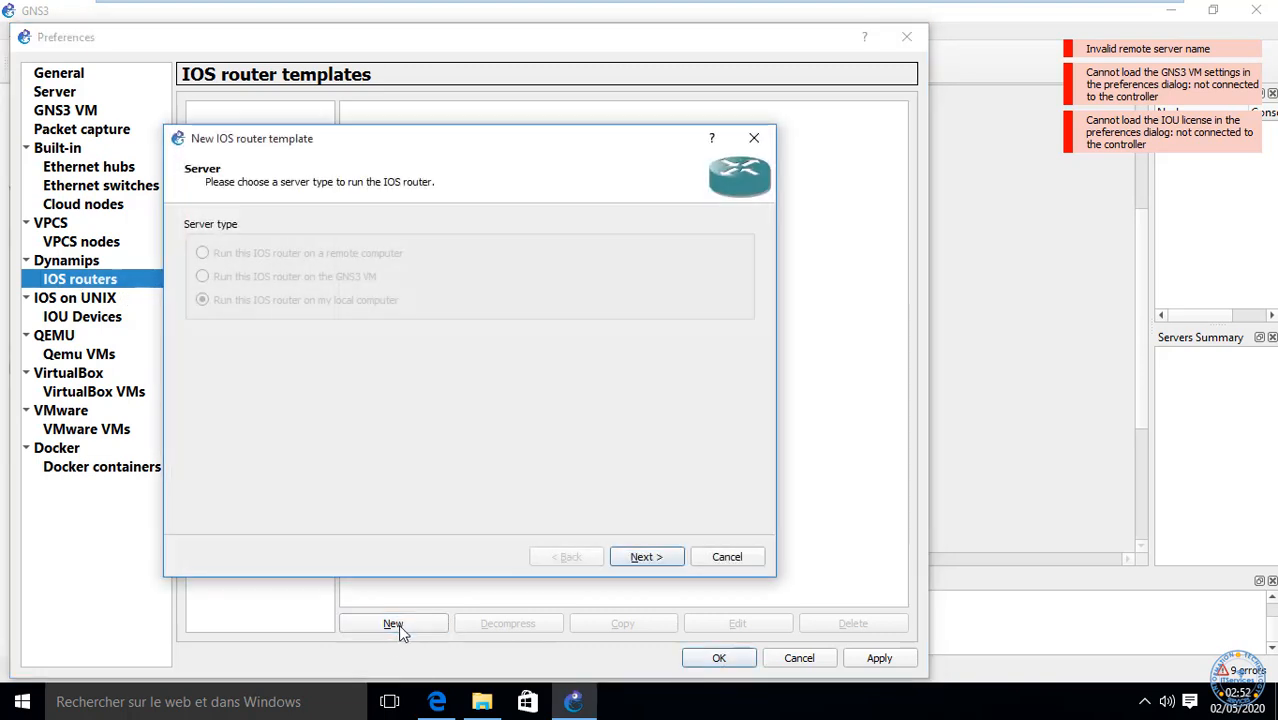
{"action": "left_click", "coordinate": [647, 558]}
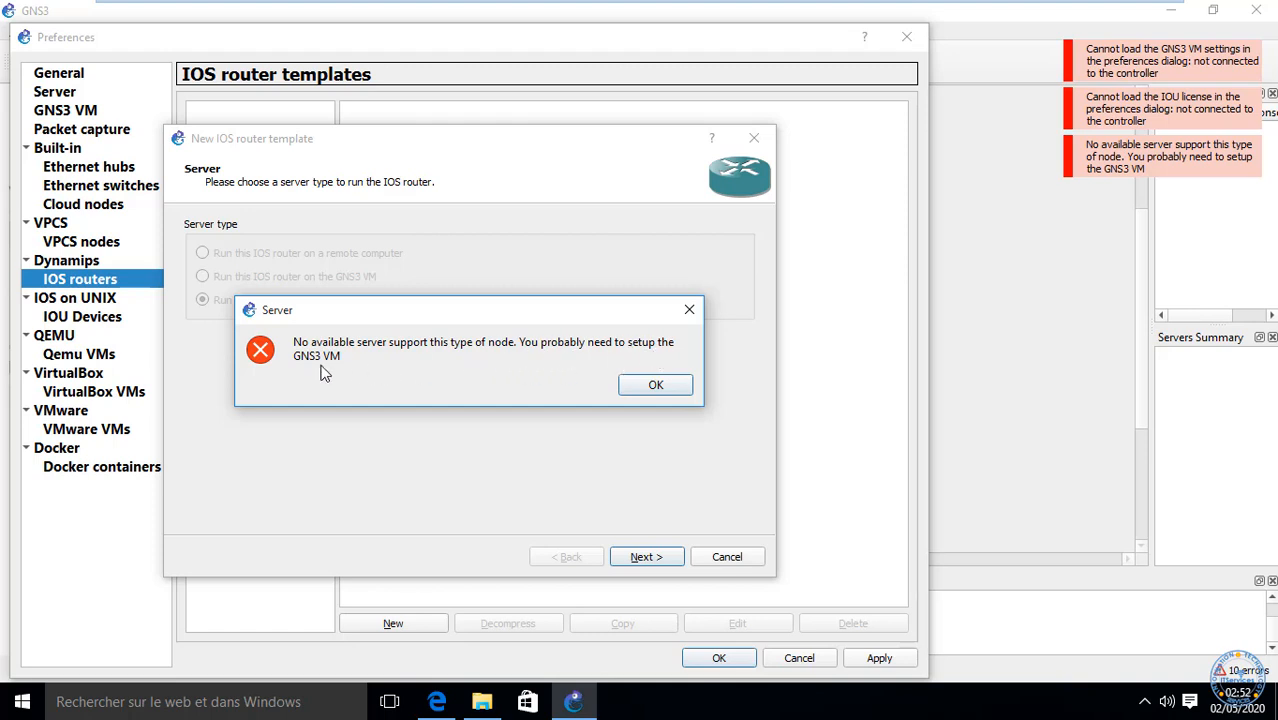
{"action": "left_click", "coordinate": [648, 386]}
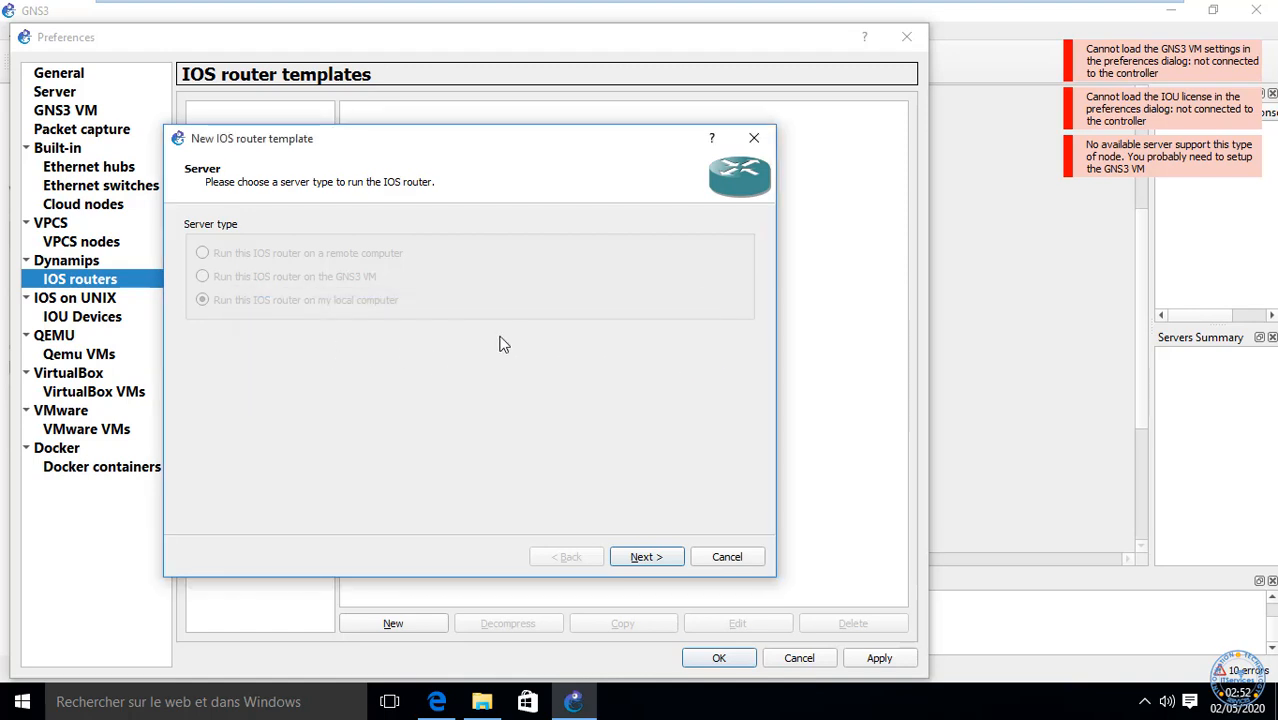
{"action": "left_click", "coordinate": [645, 557]}
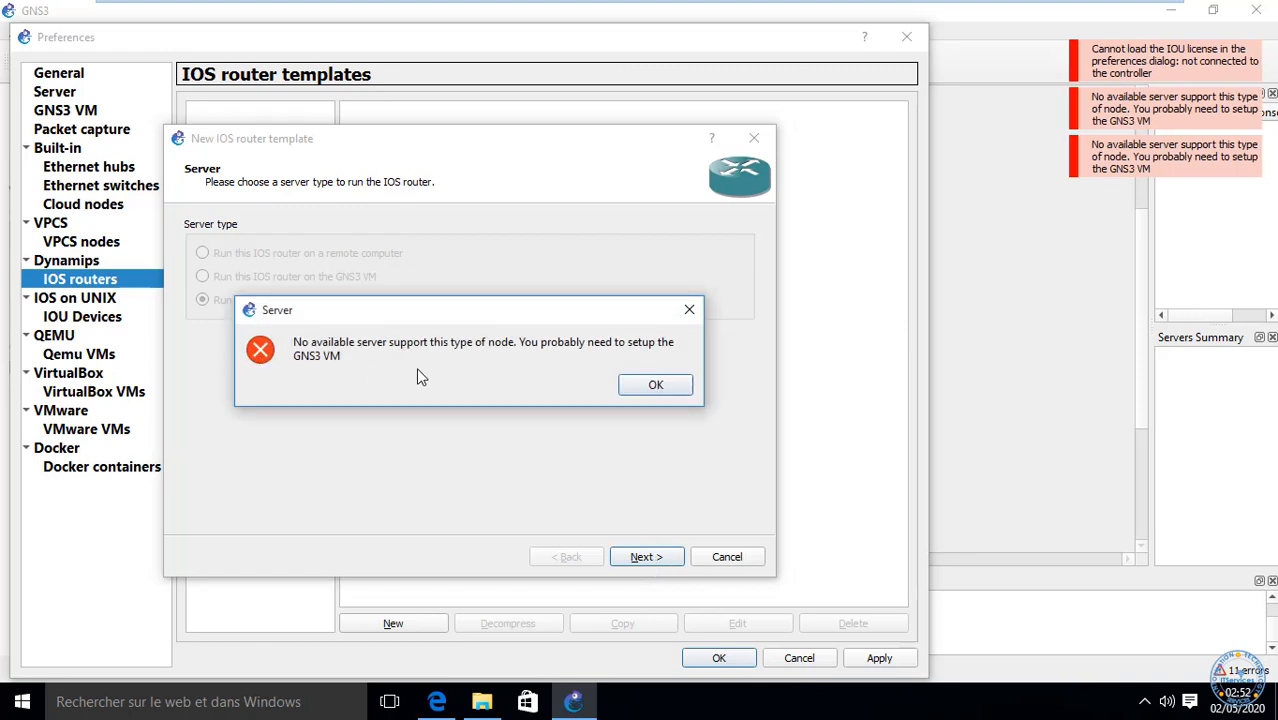
{"action": "left_click", "coordinate": [648, 390]}
Step: Cancel the template wizard and view the Server preferences' remote servers list
{"action": "left_click", "coordinate": [727, 557]}
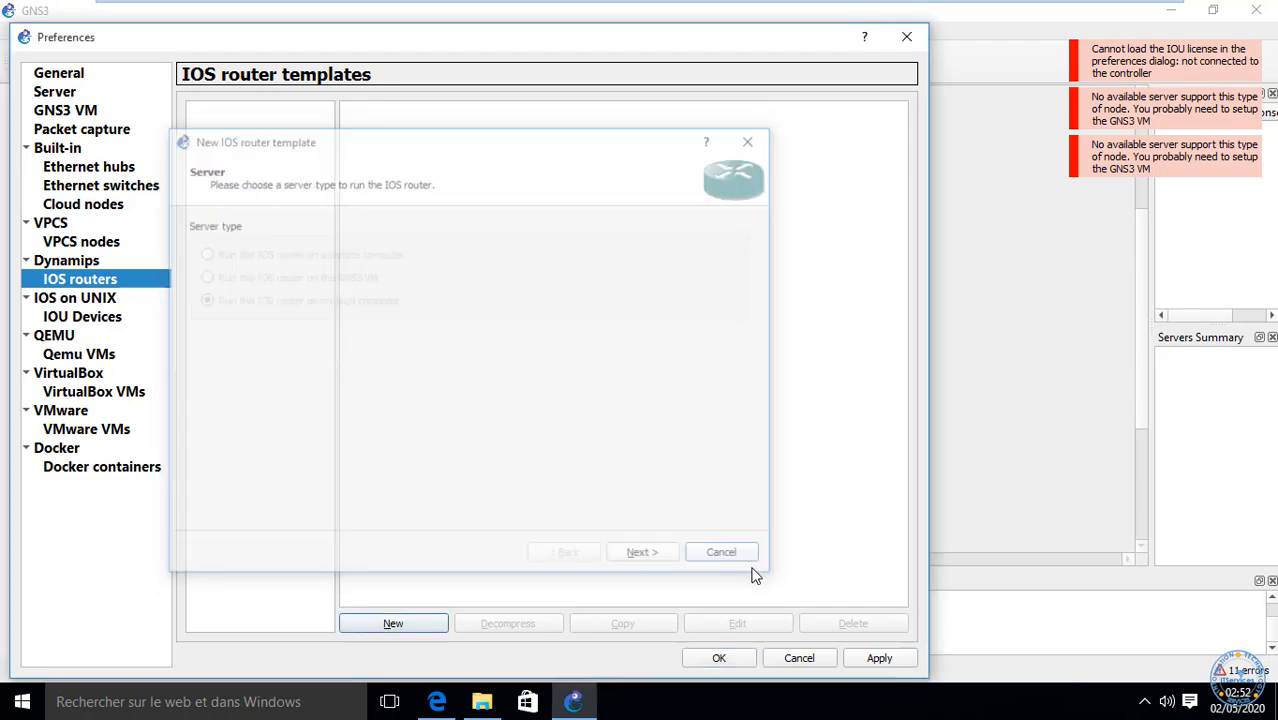
{"action": "left_click", "coordinate": [68, 92]}
{"action": "left_click", "coordinate": [306, 114]}
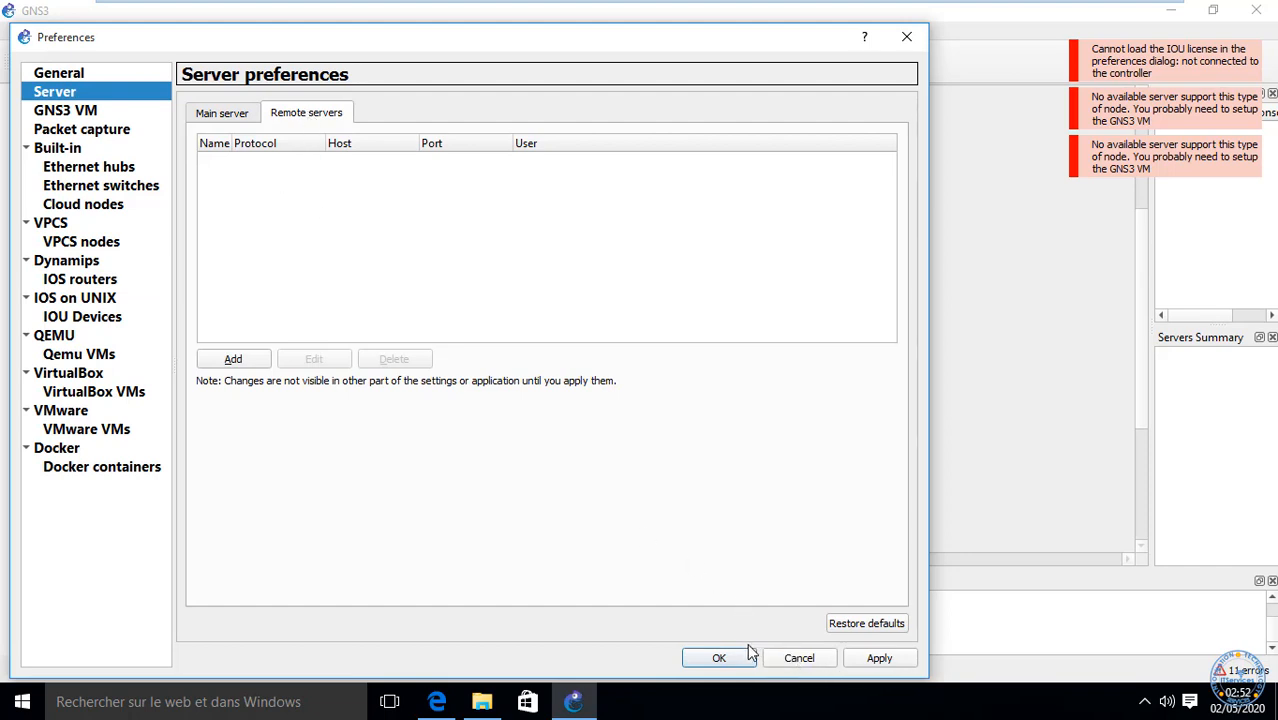
Step: Close Preferences with OK and open the saved Test project
{"action": "left_click", "coordinate": [716, 660]}
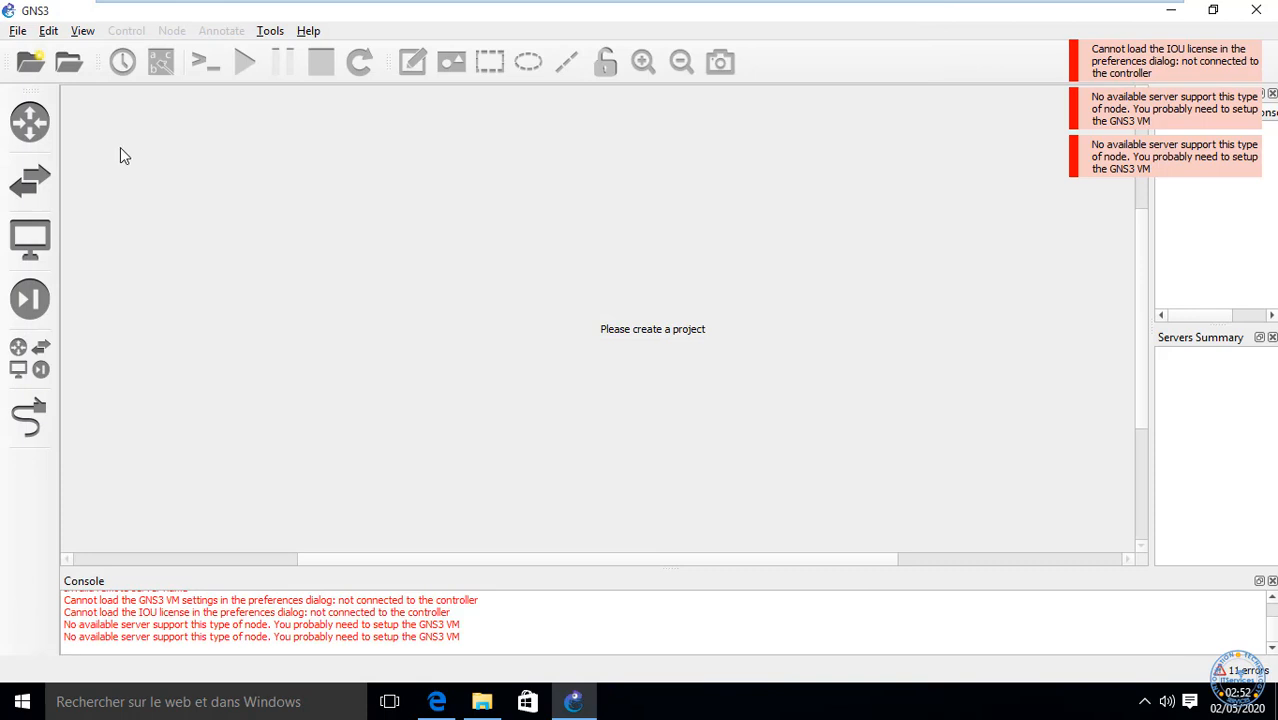
{"action": "left_click", "coordinate": [71, 66]}
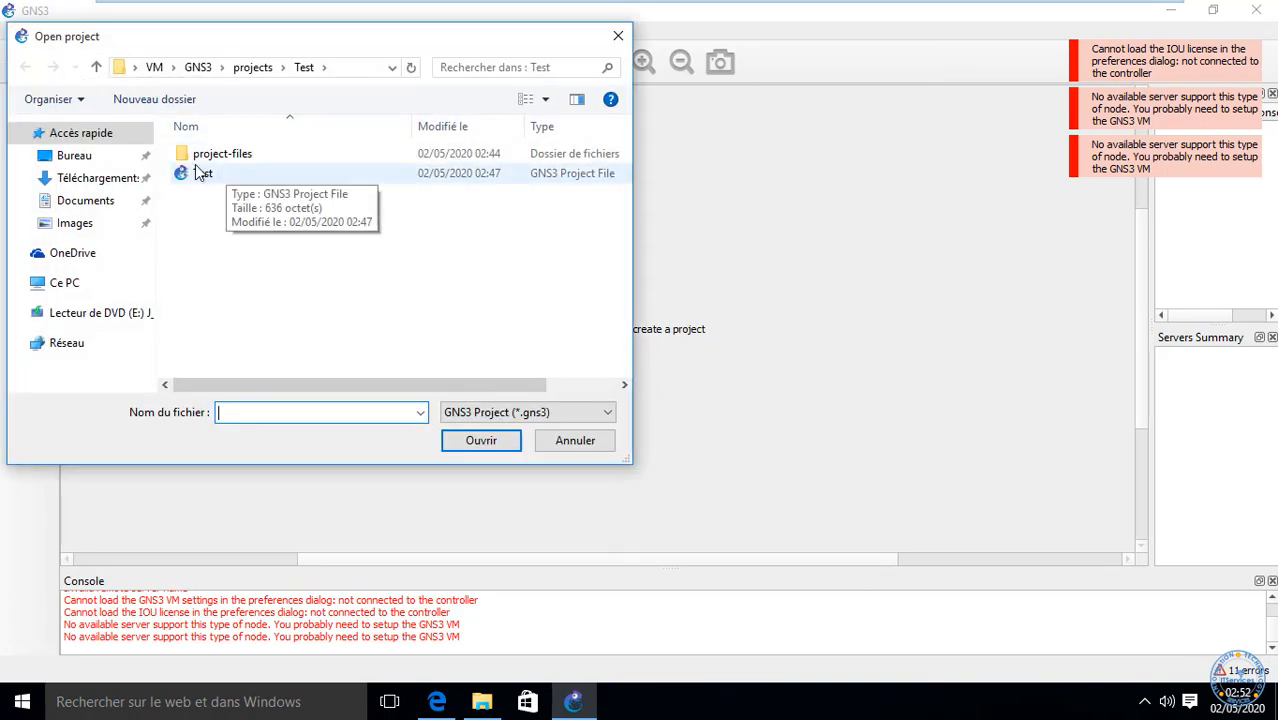
{"action": "left_click", "coordinate": [200, 173]}
{"action": "left_click", "coordinate": [455, 445]}
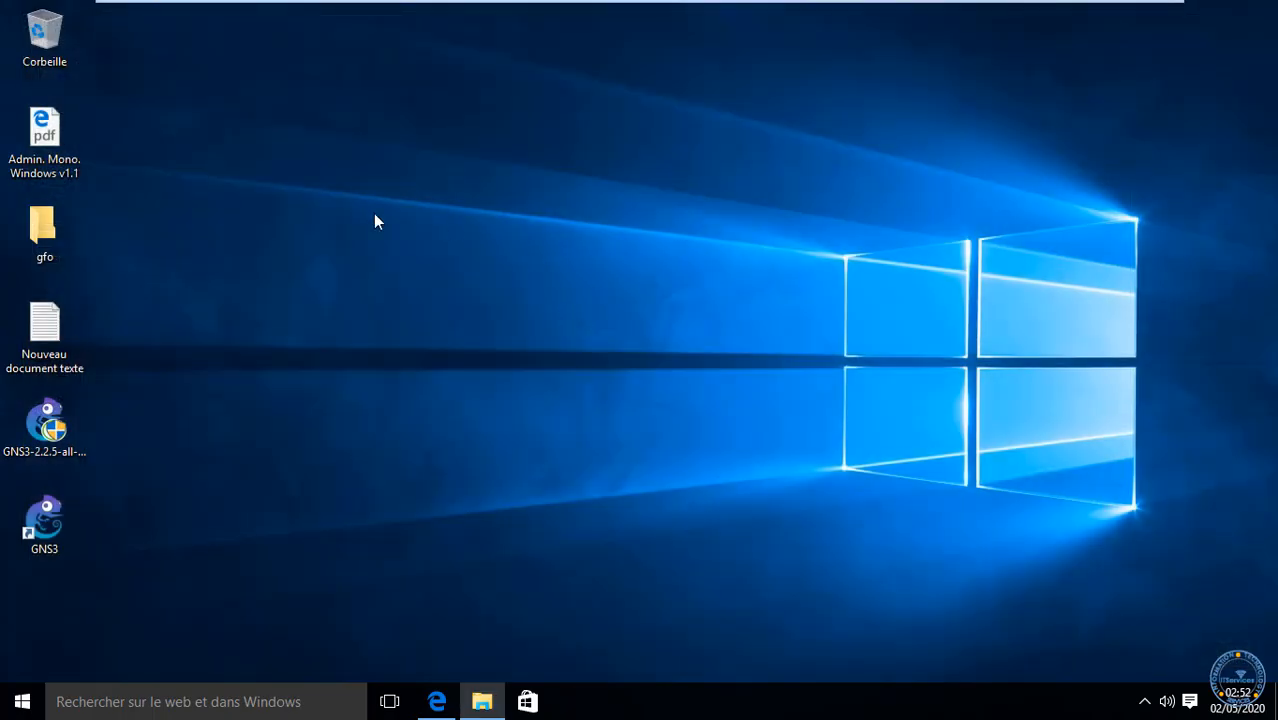
Step: Relaunch GNS3 from its desktop shortcut
{"action": "double_click", "coordinate": [44, 520]}
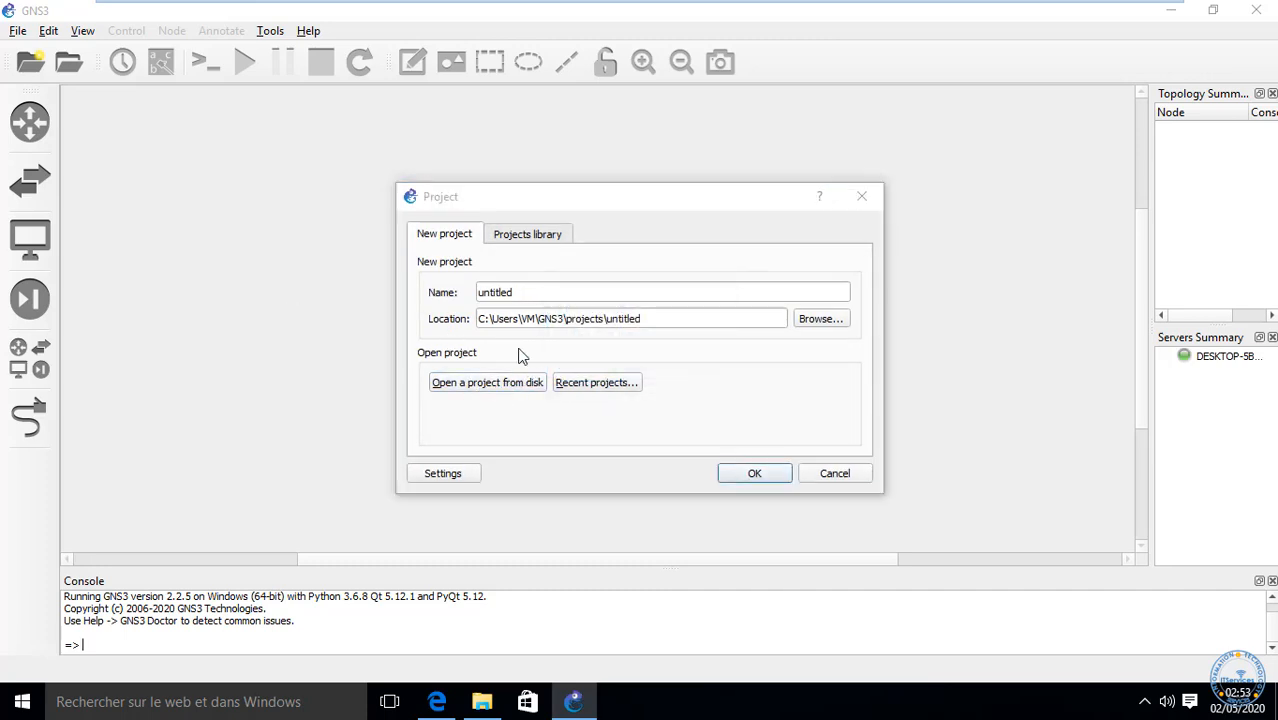
Step: Load the Test project file from its Test folder on disk, then bring up Edit > Preferences
{"action": "left_click", "coordinate": [487, 382]}
{"action": "double_click", "coordinate": [208, 158]}
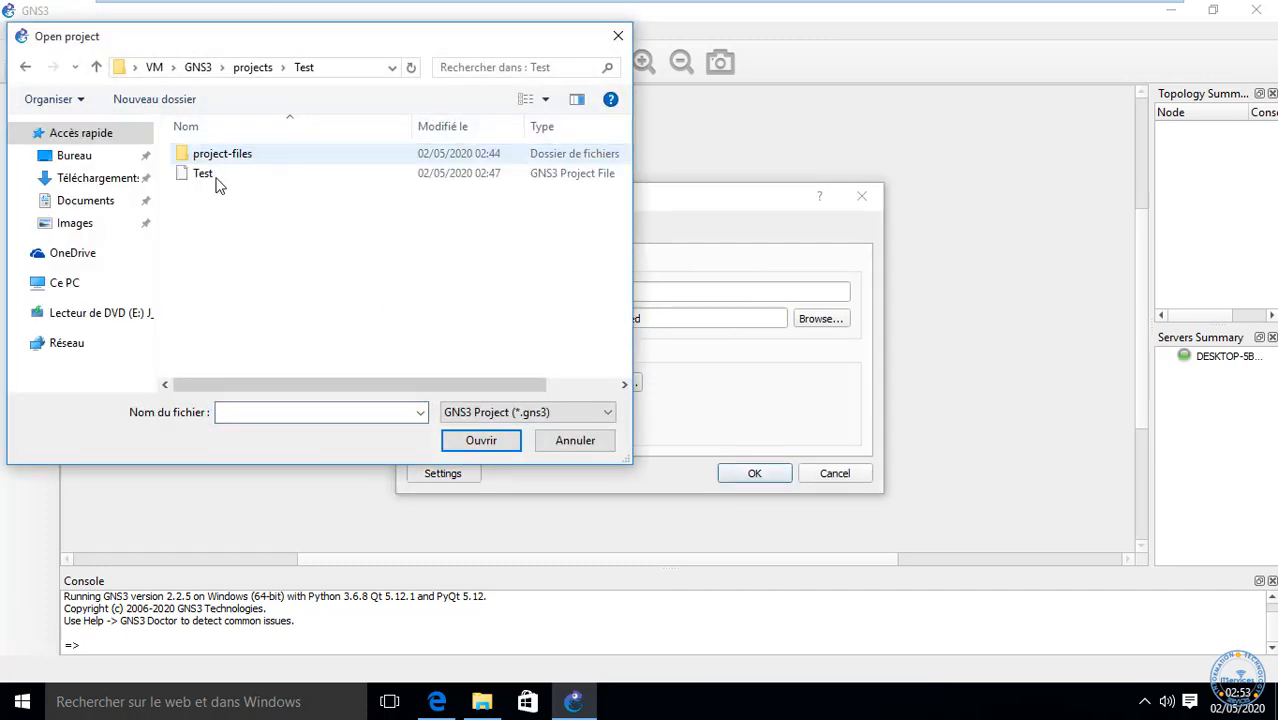
{"action": "left_click", "coordinate": [218, 178]}
{"action": "left_click", "coordinate": [490, 440]}
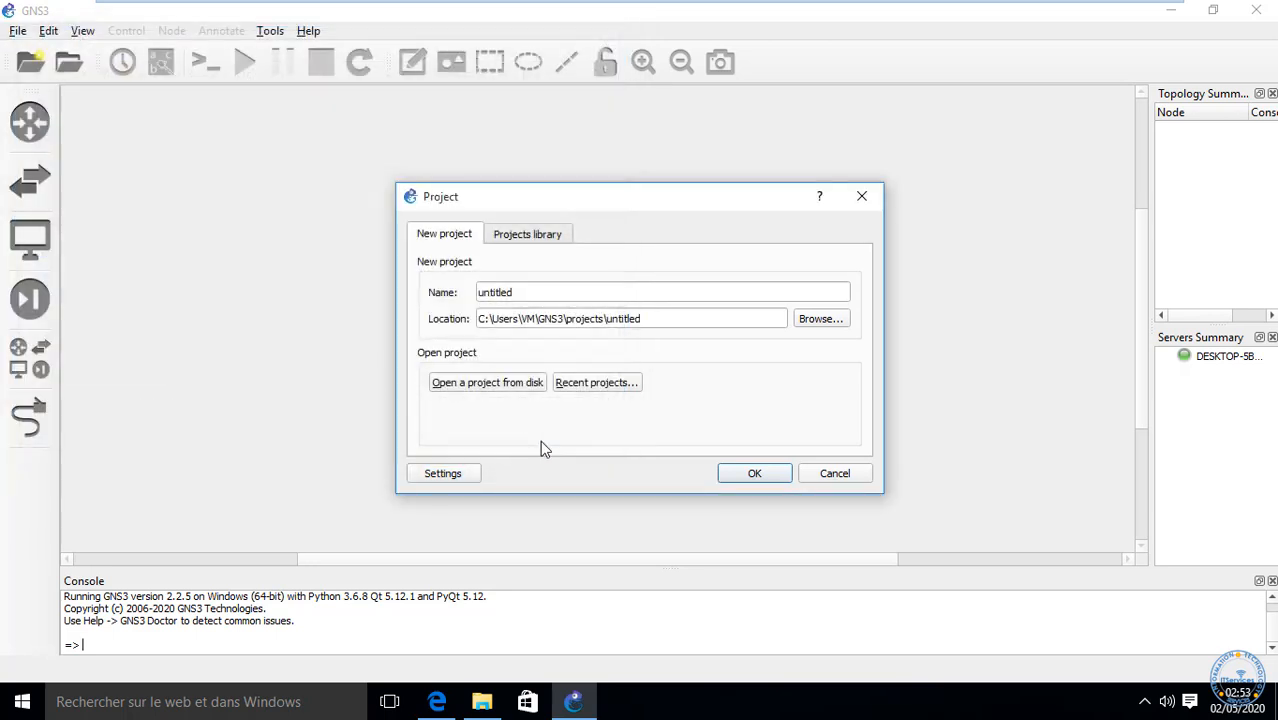
{"action": "left_click", "coordinate": [752, 471]}
{"action": "left_click", "coordinate": [47, 31]}
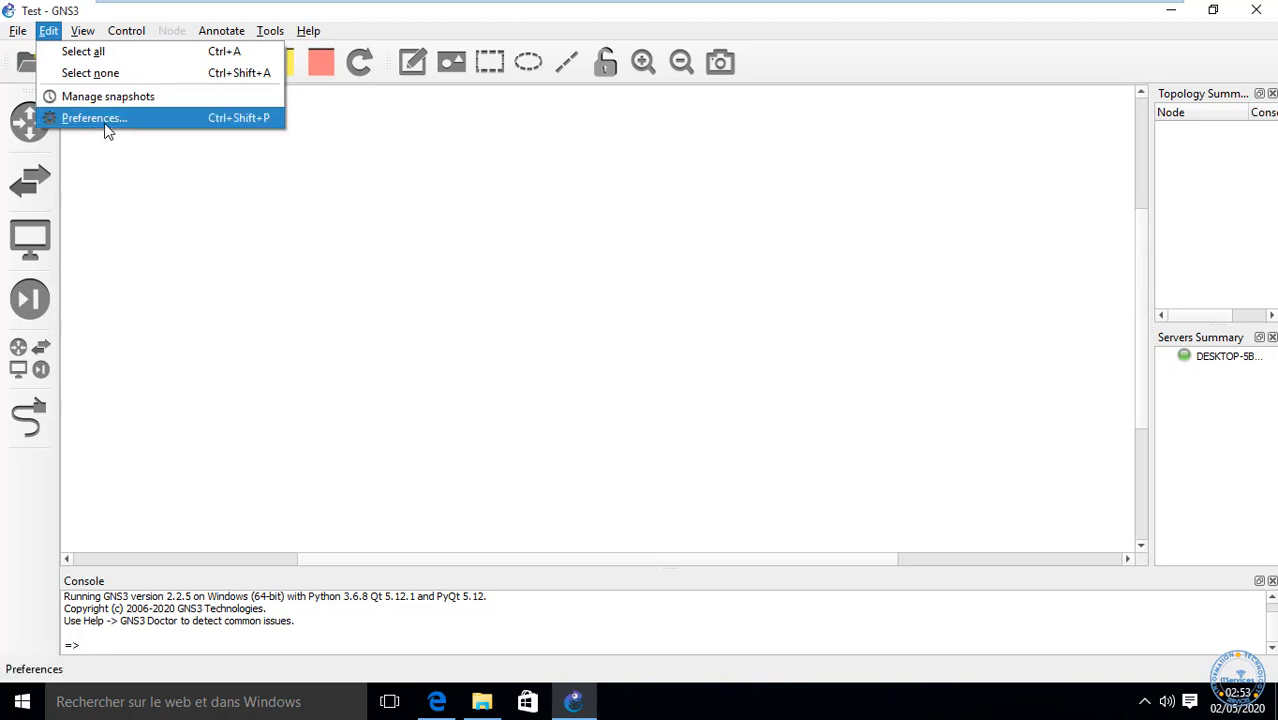
{"action": "left_click", "coordinate": [106, 122]}
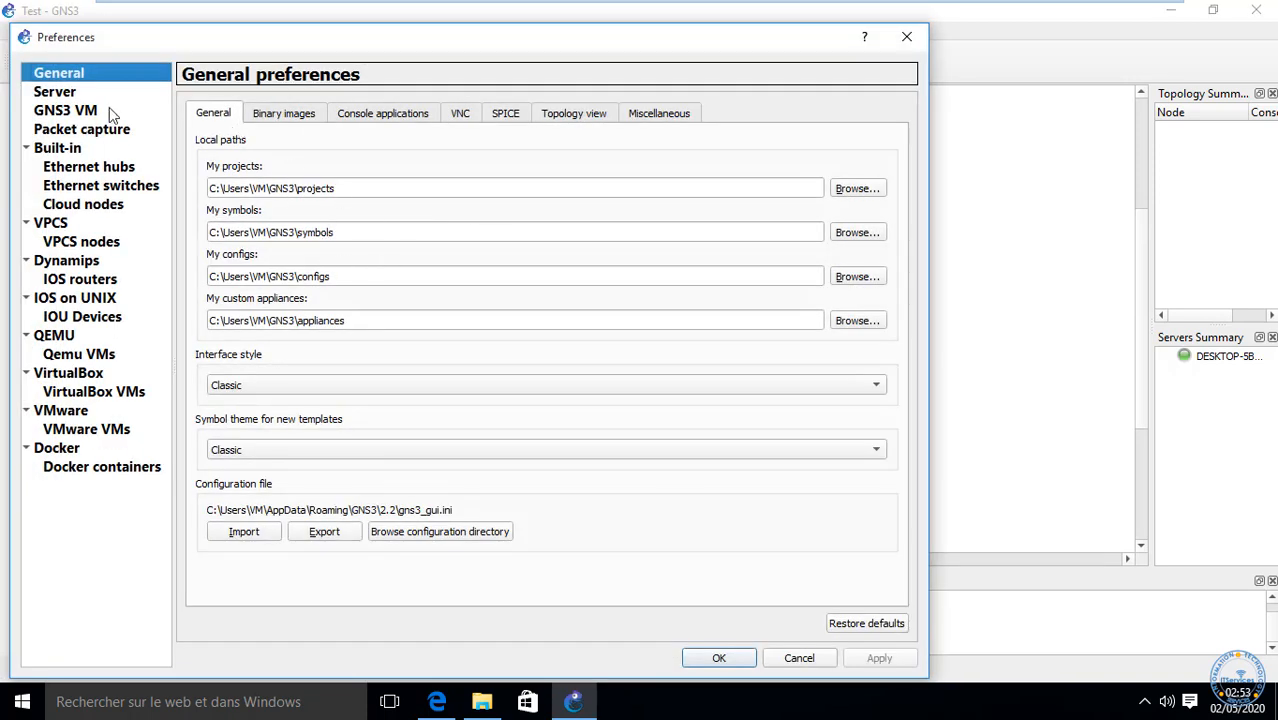
Step: Under Dynamips IOS routers, begin a new IOS router template
{"action": "left_click", "coordinate": [76, 280]}
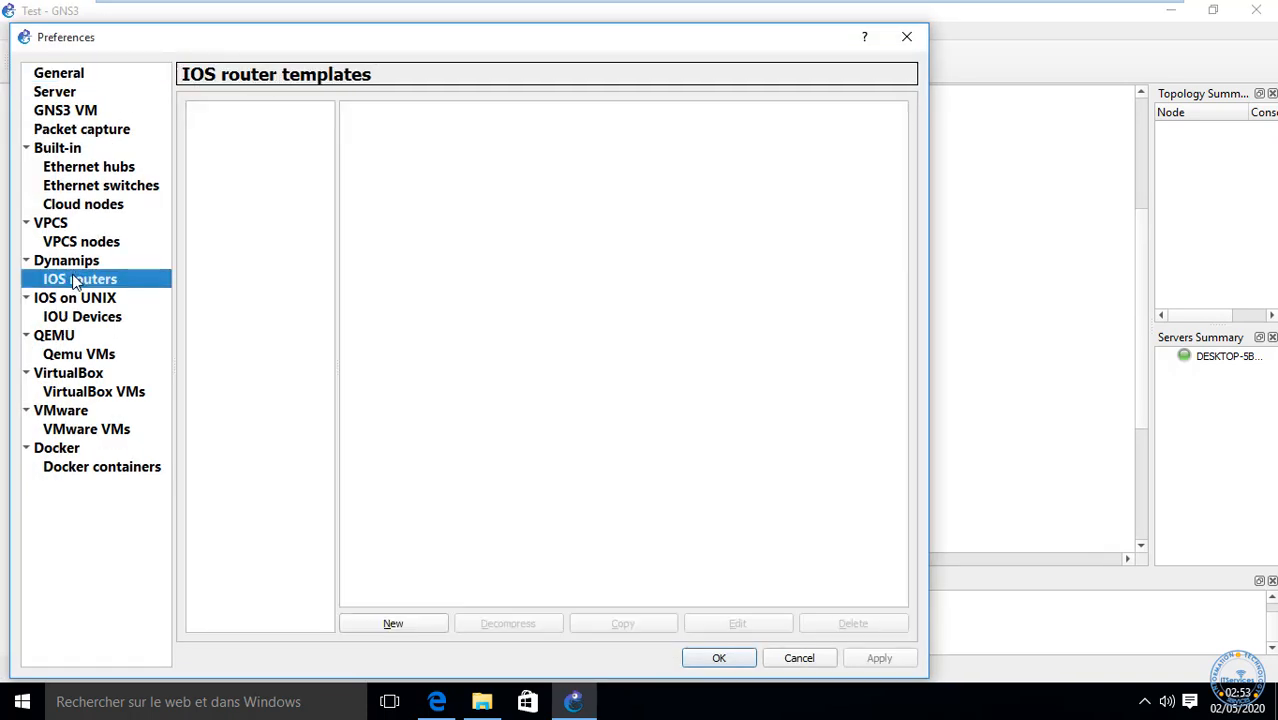
{"action": "left_click", "coordinate": [420, 623]}
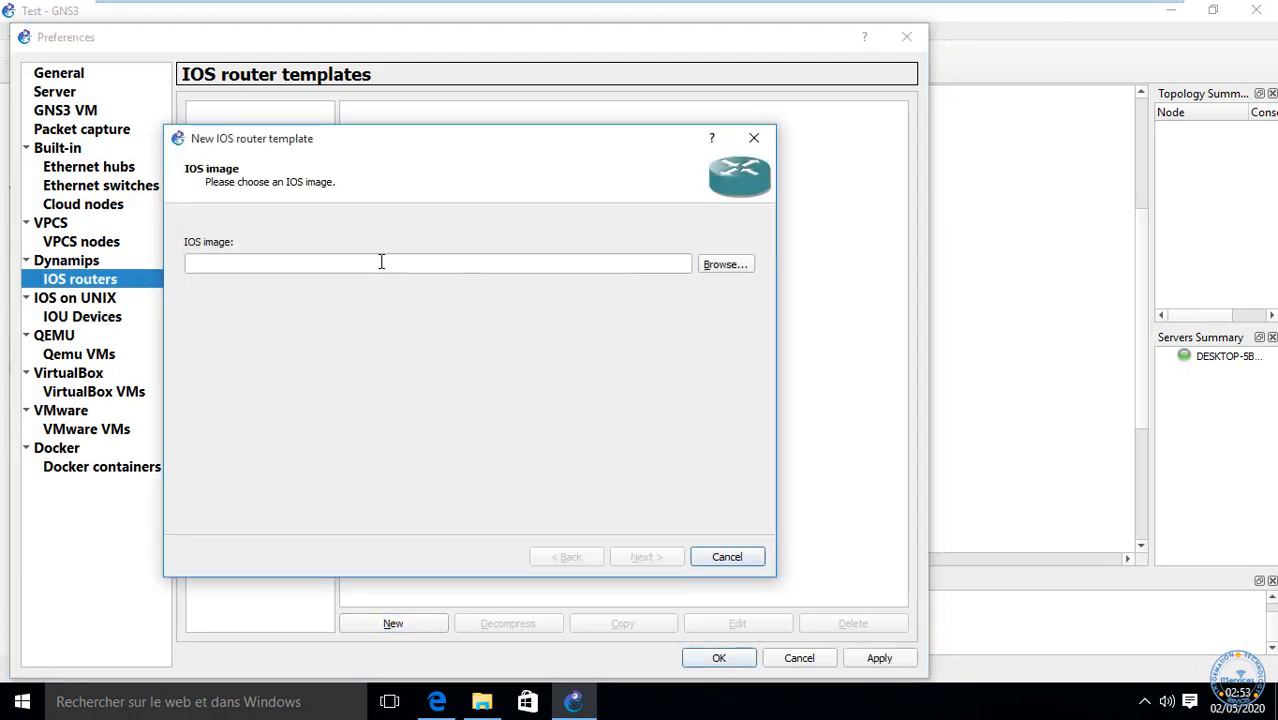
Step: Browse for the IOS image and go to the Test share on \\192.168.56.1\
{"action": "left_click", "coordinate": [726, 265]}
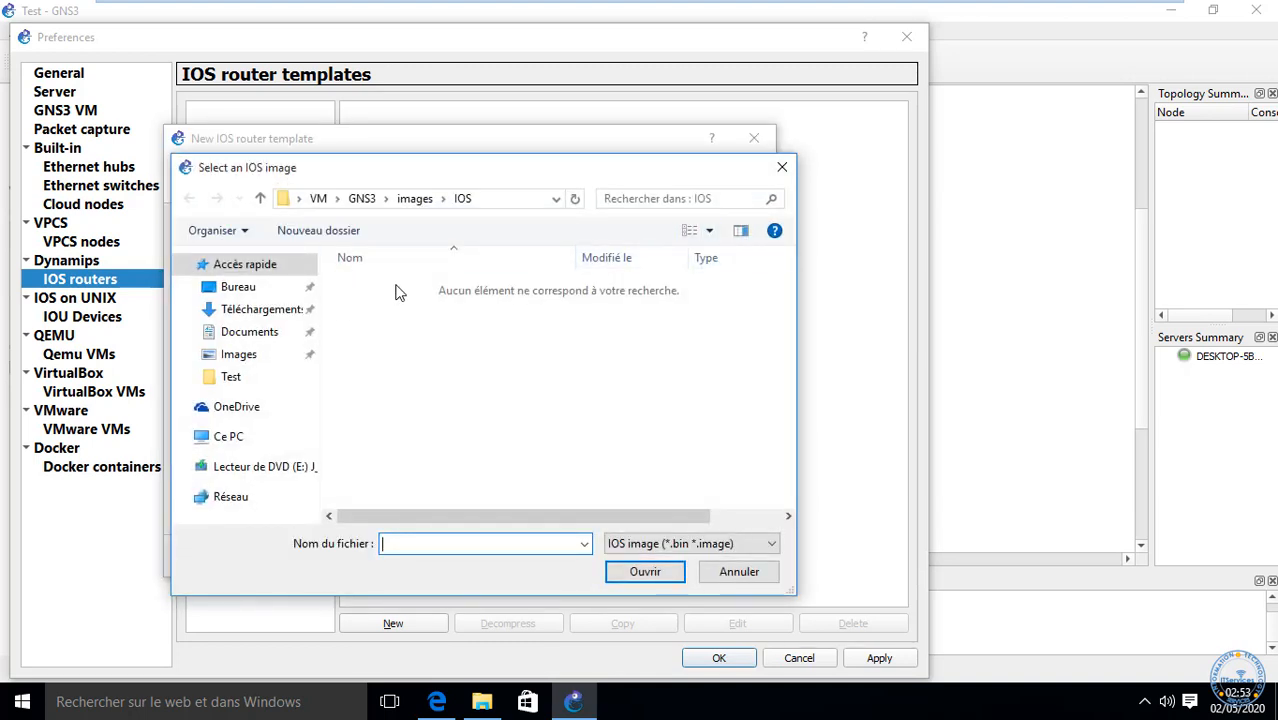
{"action": "left_click", "coordinate": [510, 200]}
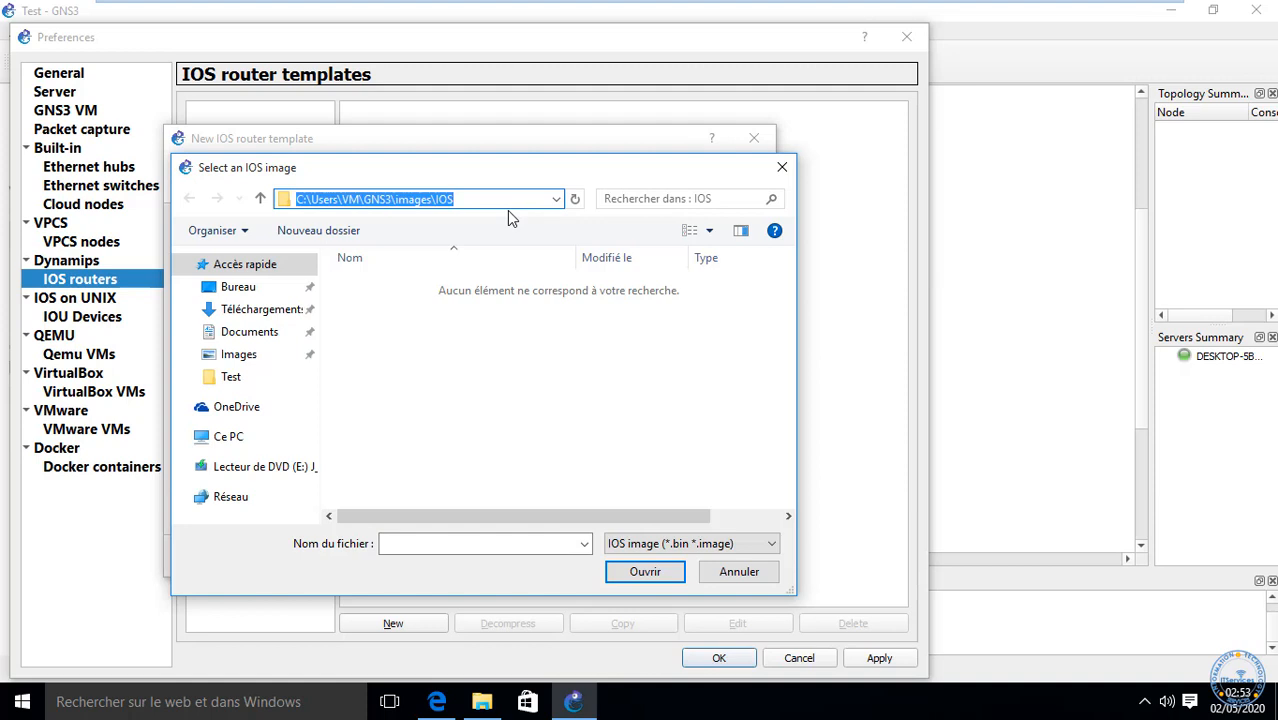
{"action": "type", "text": "\\\\"}
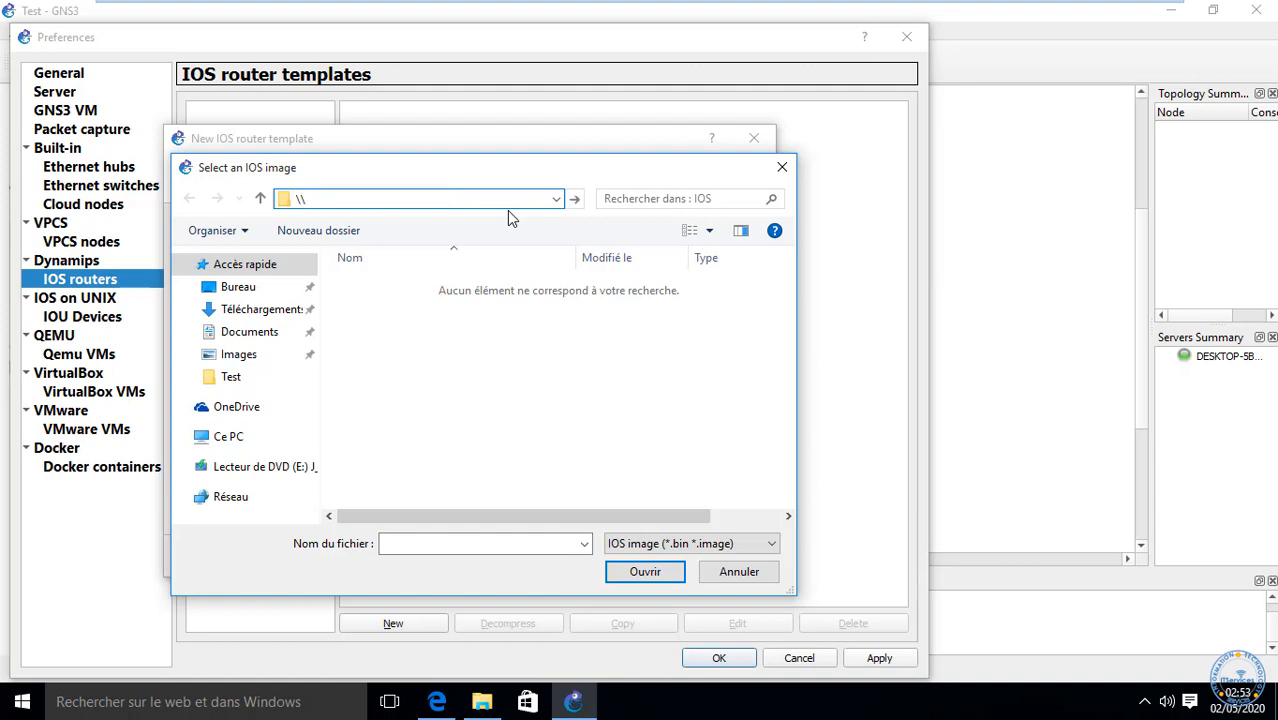
{"action": "type", "text": "192.168.56.1\\"}
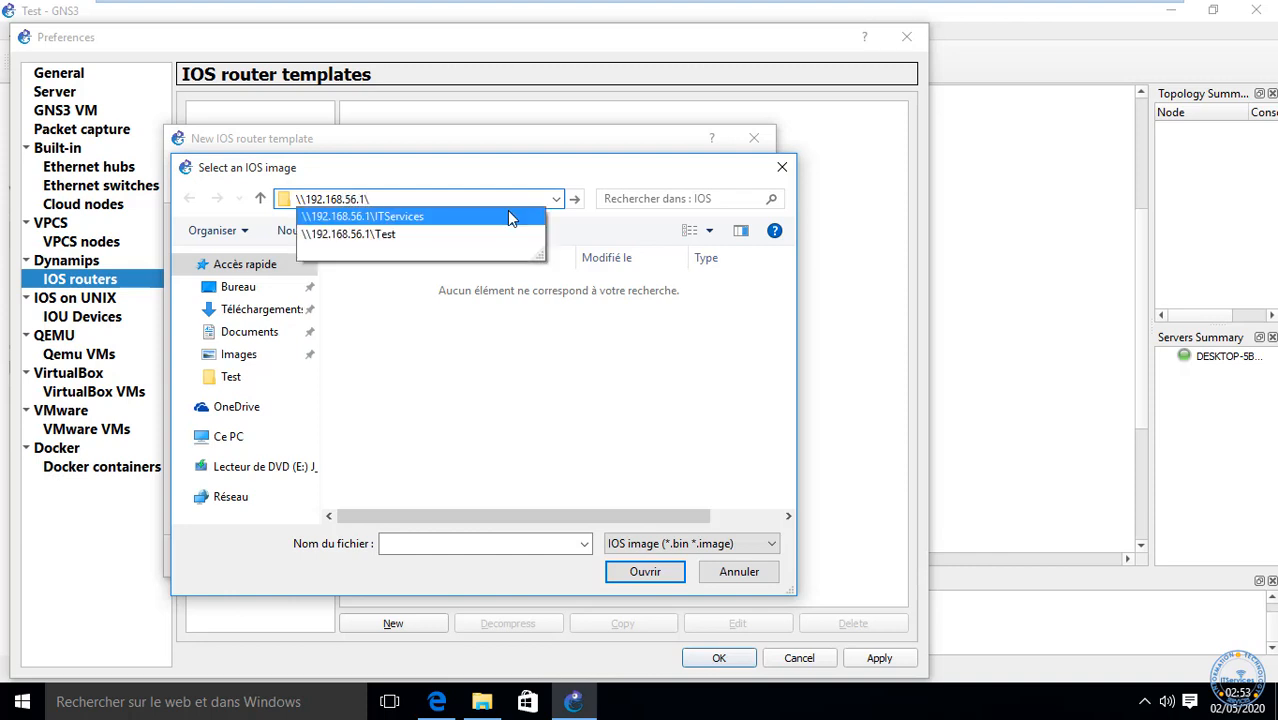
{"action": "key", "text": "Down"}
{"action": "key", "text": "Return"}
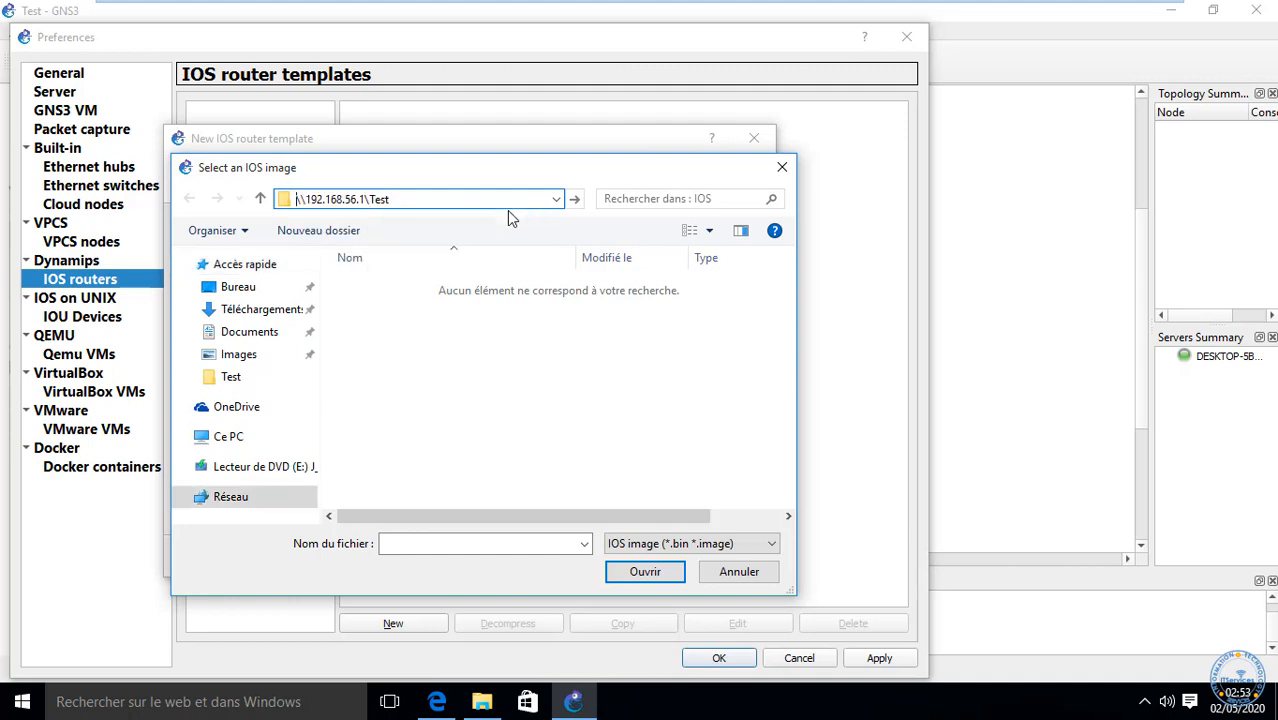
Step: Open BOX DIDIER > Sys > IOS and choose c1700-adventerprisek9-mz.124-8.bin
{"action": "double_click", "coordinate": [382, 305]}
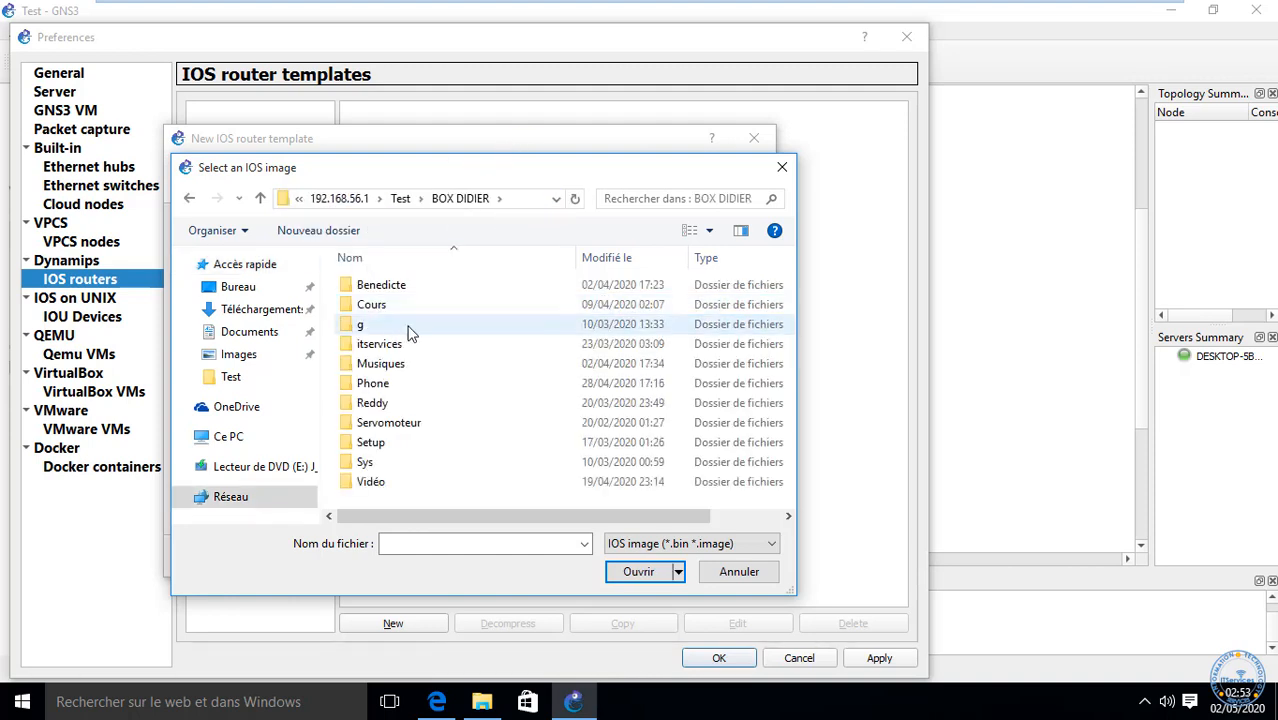
{"action": "double_click", "coordinate": [365, 463]}
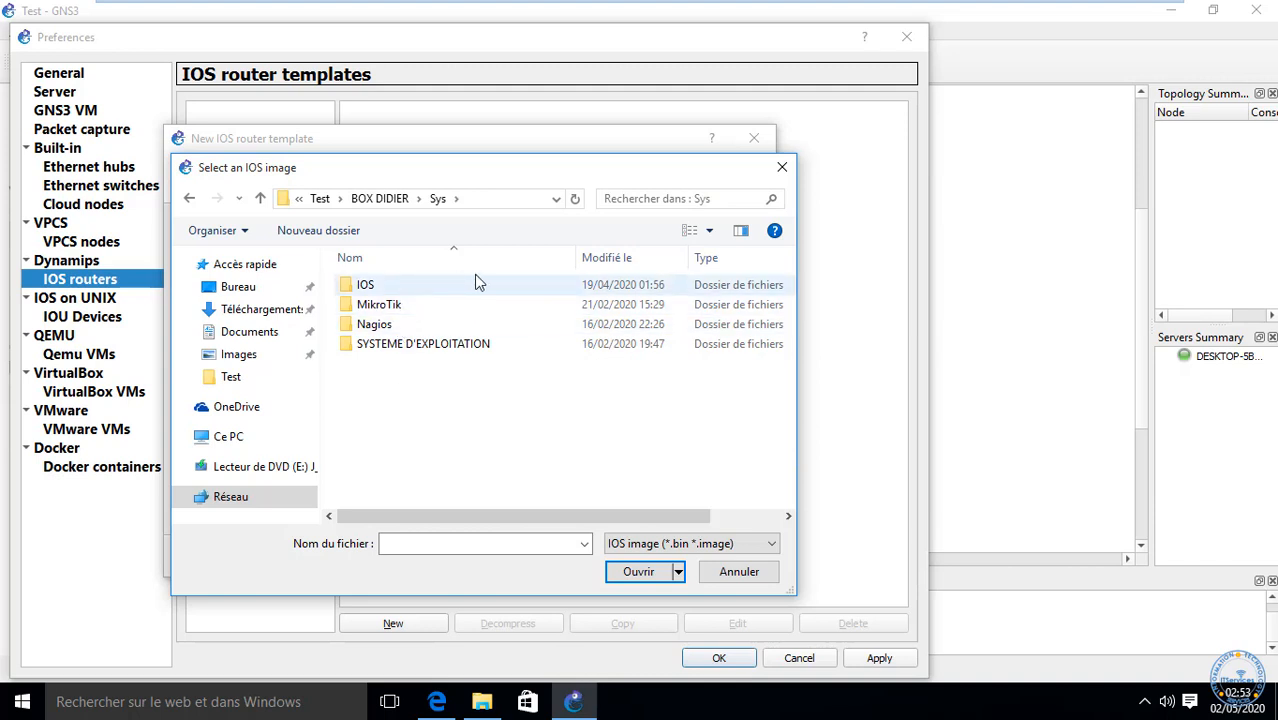
{"action": "left_click", "coordinate": [365, 287]}
{"action": "double_click", "coordinate": [365, 287]}
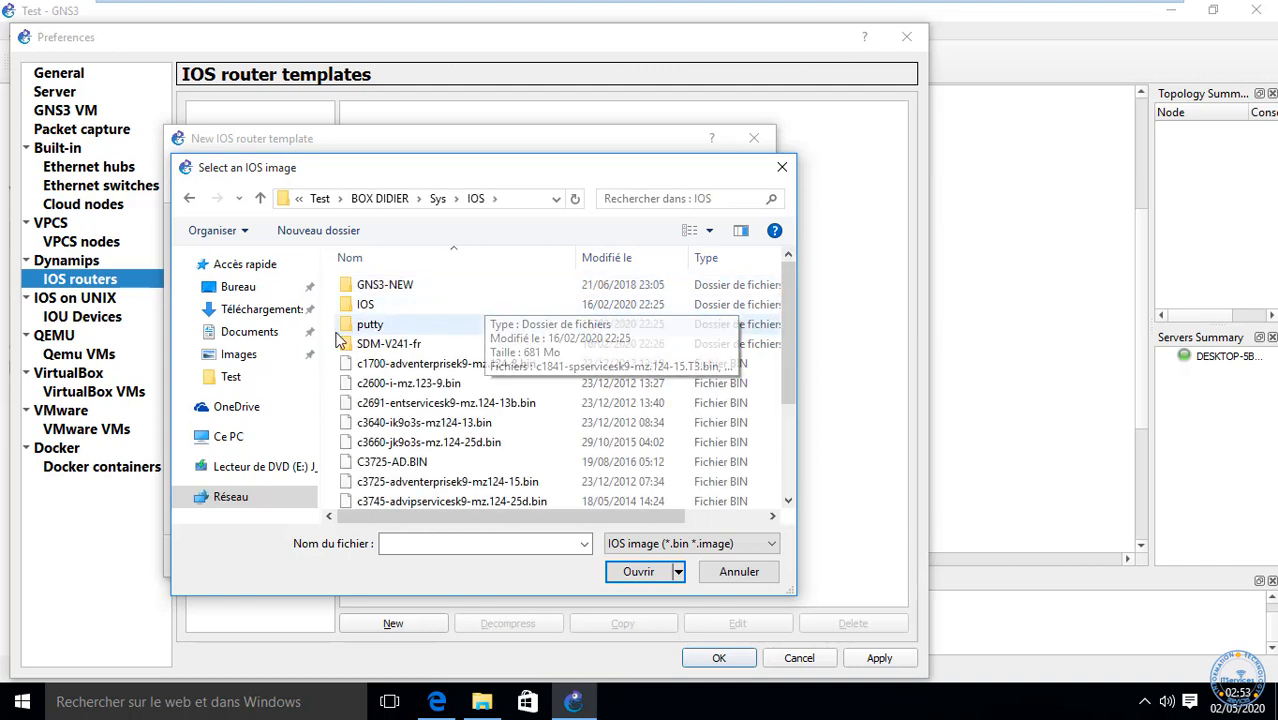
{"action": "left_click", "coordinate": [430, 364]}
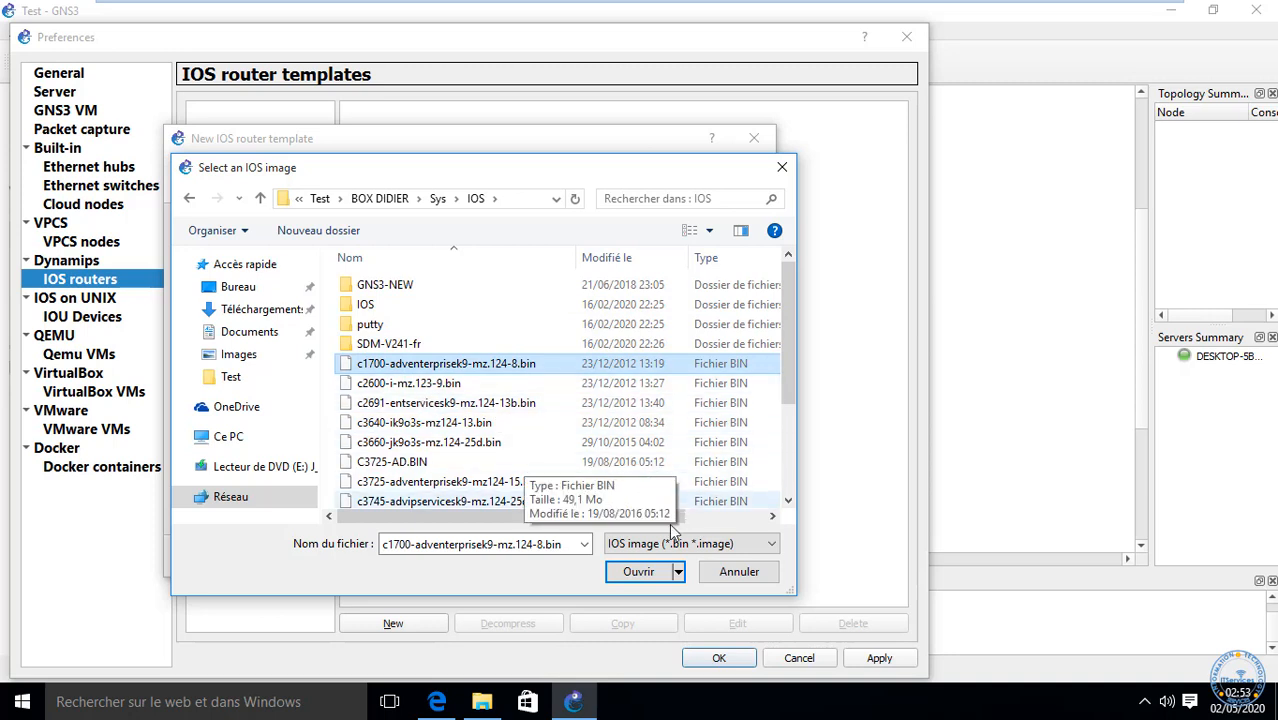
{"action": "left_click", "coordinate": [643, 577]}
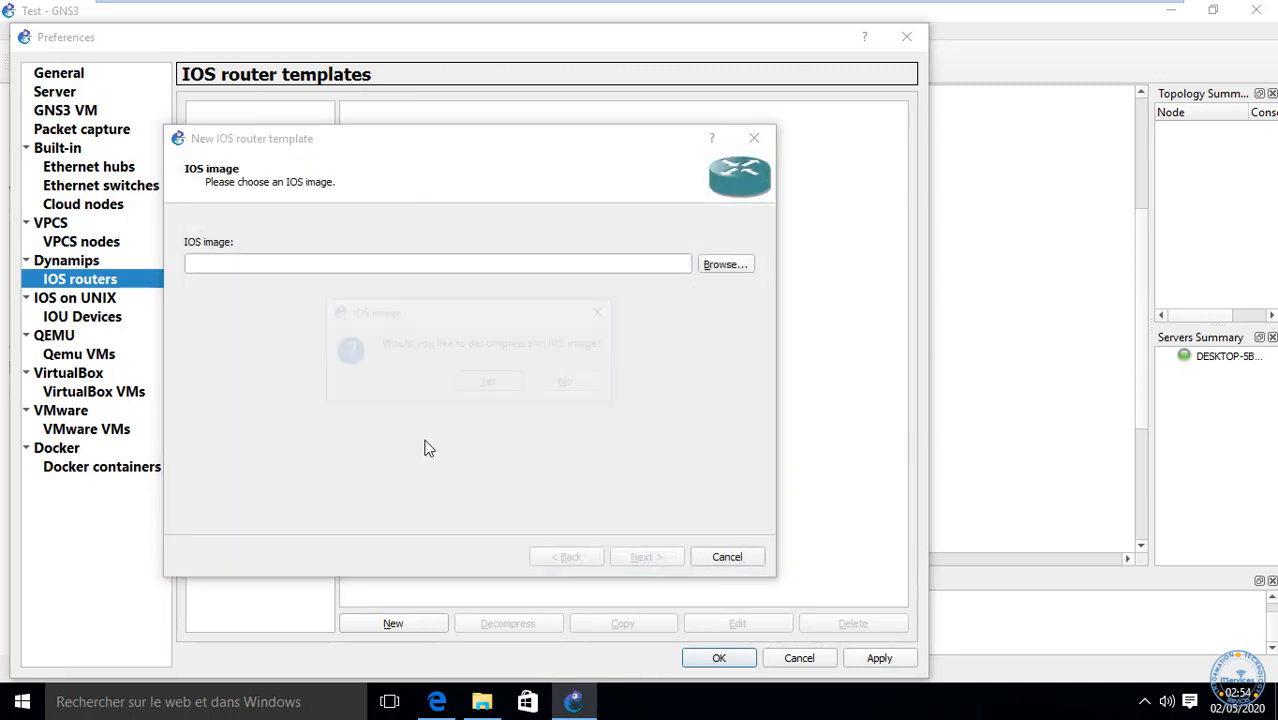
Step: Accept decompressing the c1700 image, advance, and acknowledge the c1700 stability warning
{"action": "left_click", "coordinate": [489, 386]}
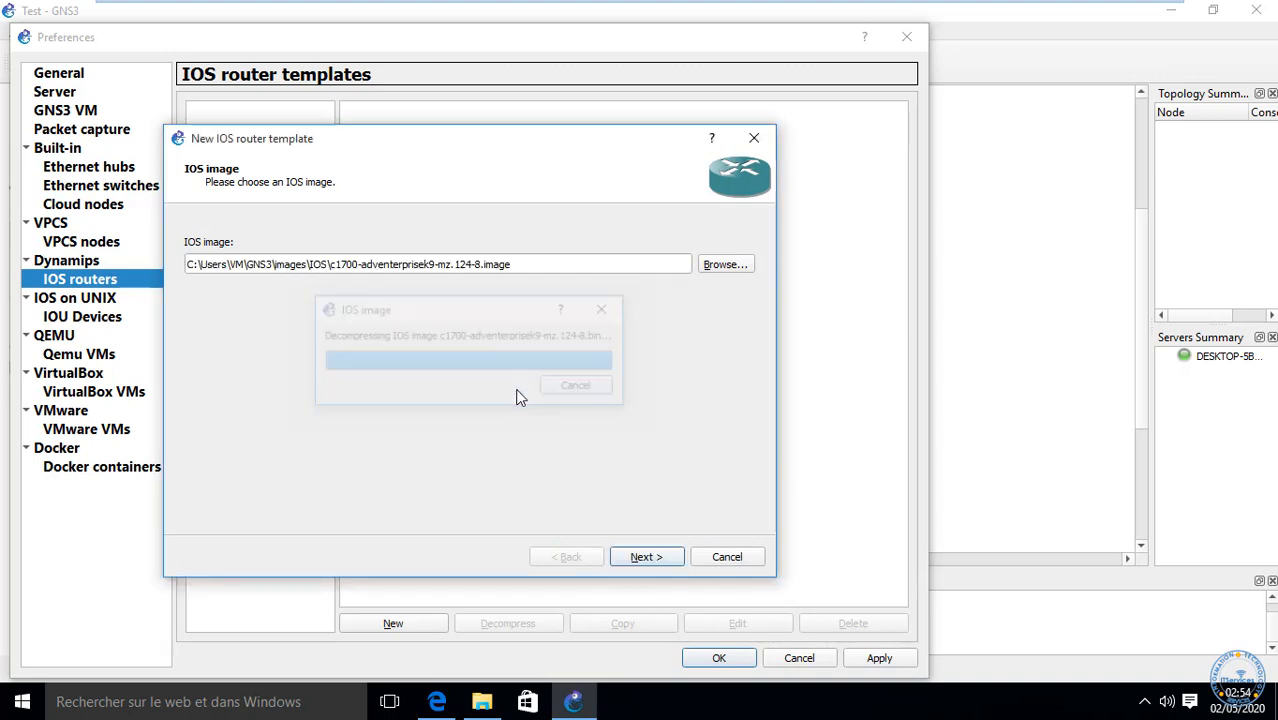
{"action": "left_click", "coordinate": [660, 564]}
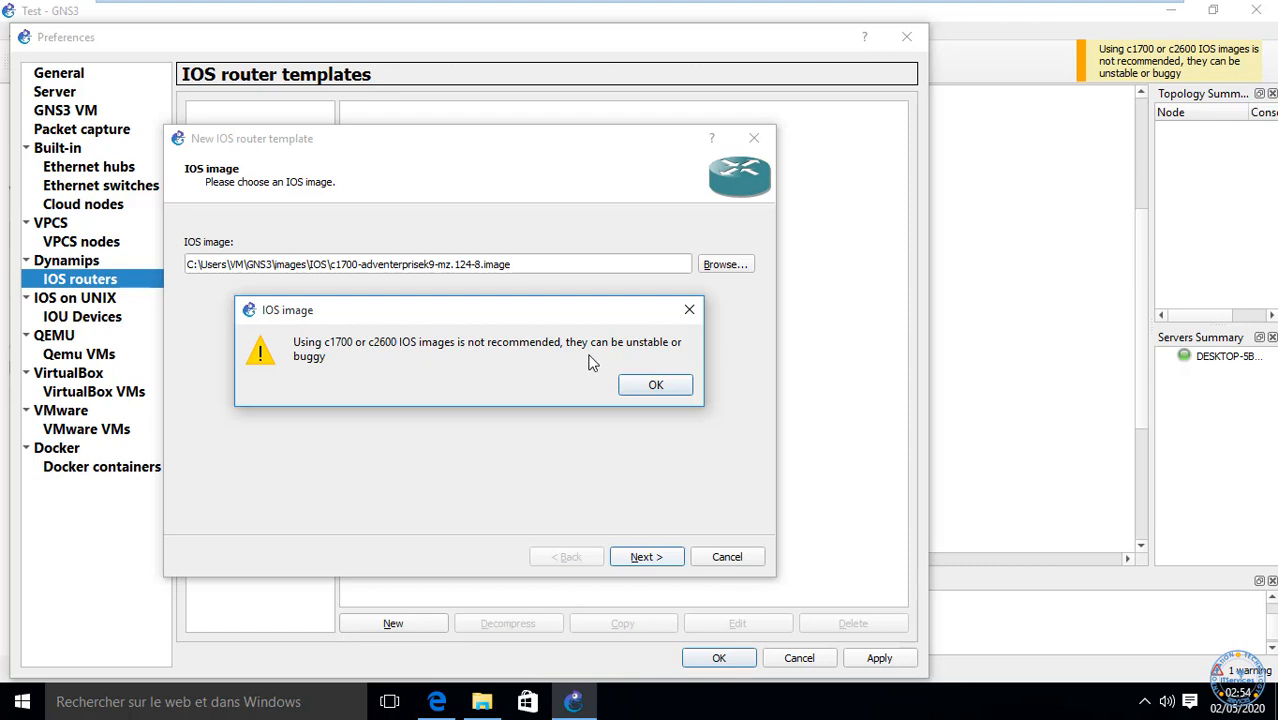
{"action": "left_click", "coordinate": [658, 388]}
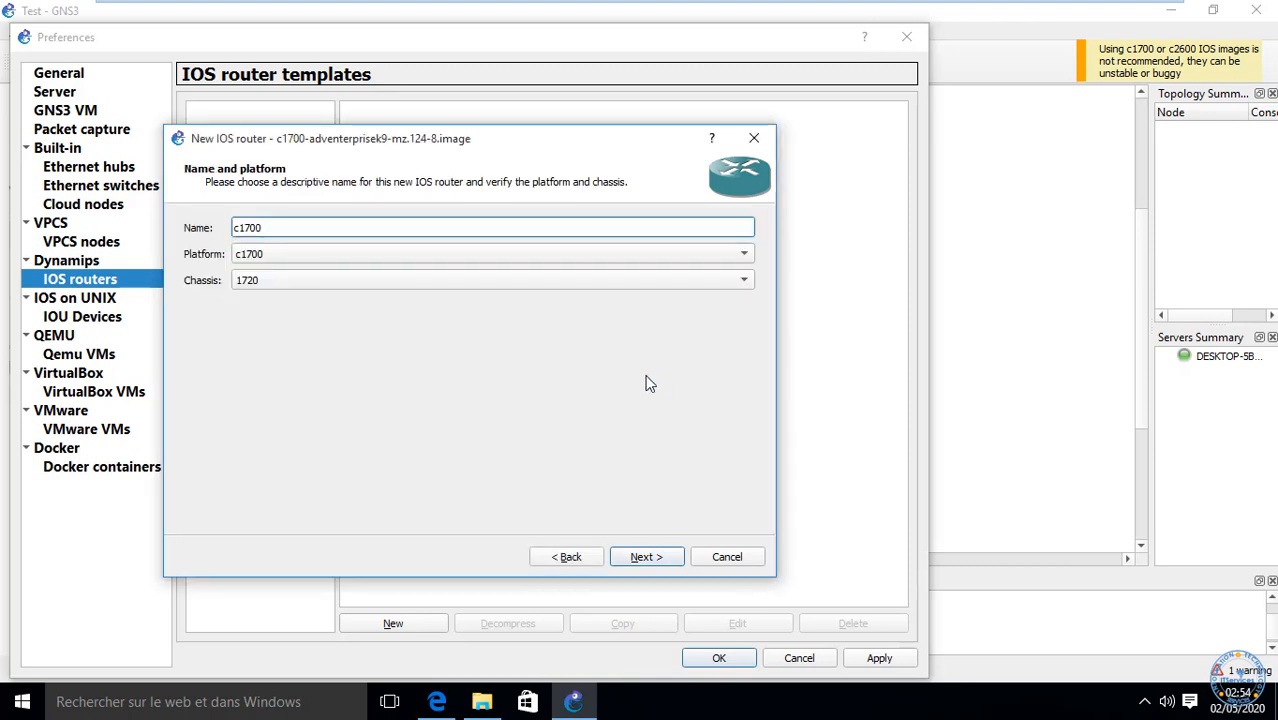
Step: Keep name c1700, 160 MiB RAM and C1700-MB-1FE in slot 0, advancing to WIC modules
{"action": "left_click", "coordinate": [657, 563]}
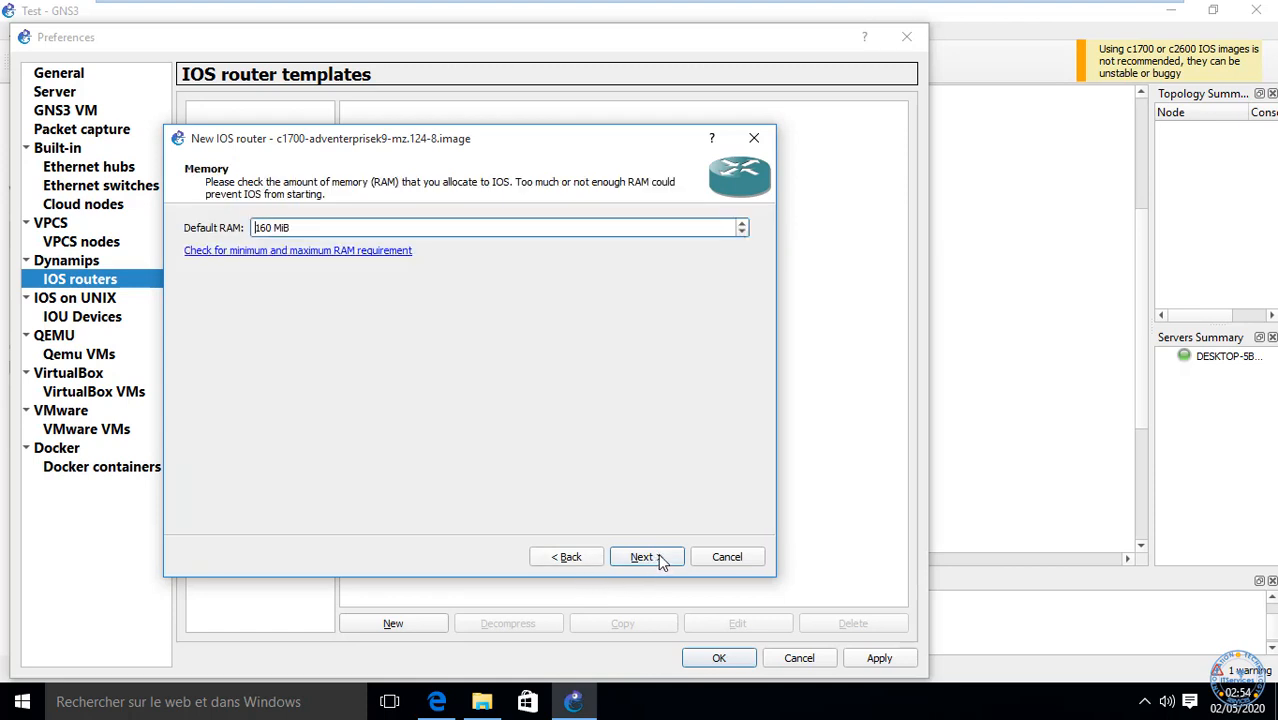
{"action": "left_click", "coordinate": [660, 562]}
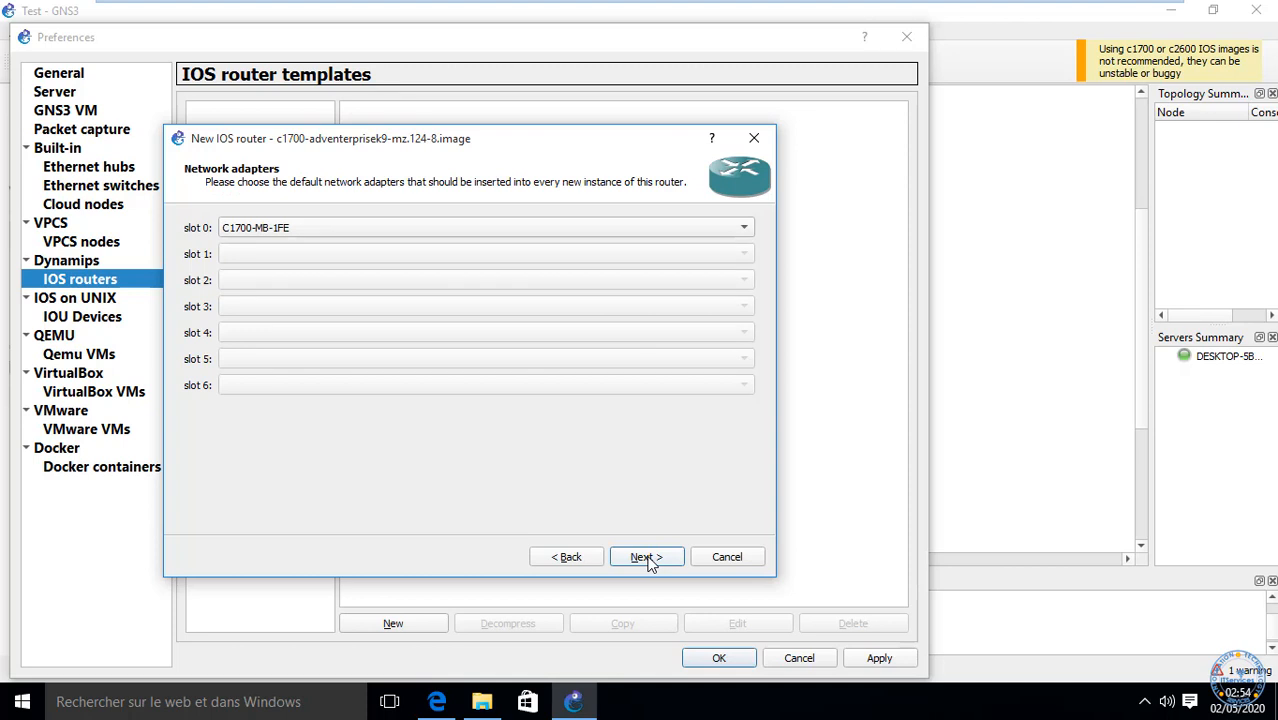
{"action": "left_click", "coordinate": [548, 562]}
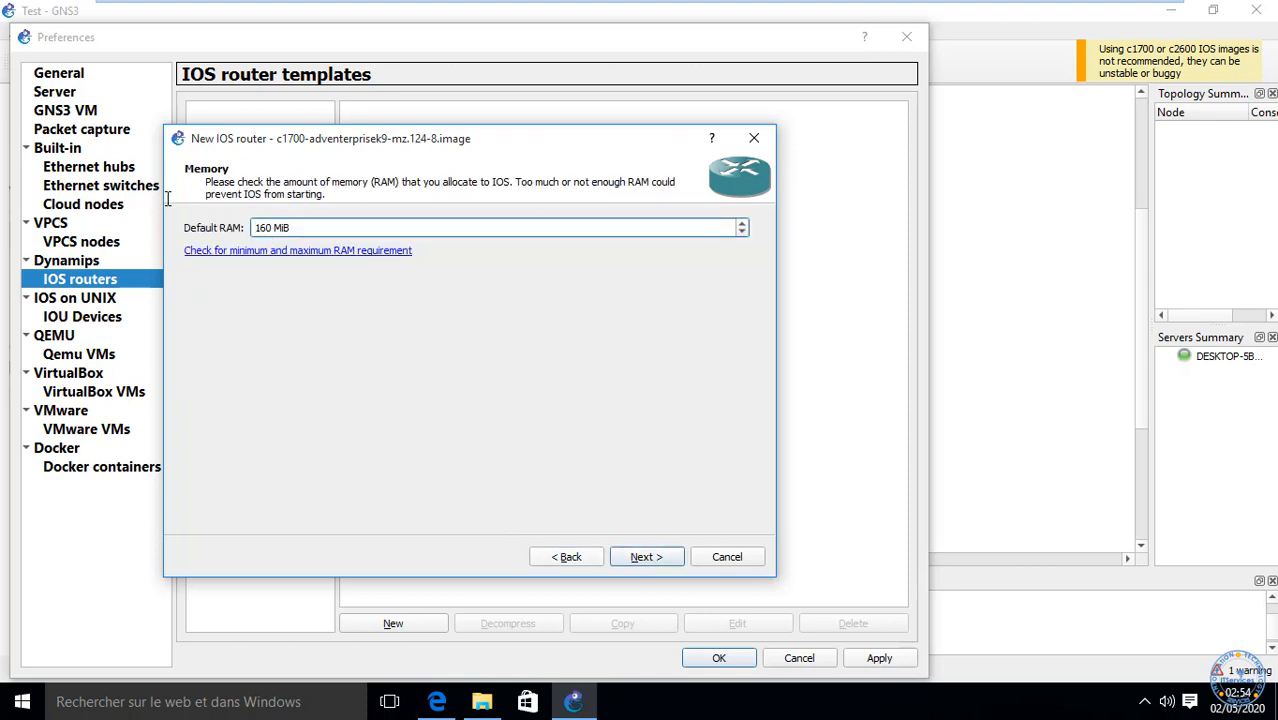
{"action": "left_click_drag", "start_coordinate": [168, 199], "coordinate": [164, 199]}
{"action": "left_click", "coordinate": [276, 230]}
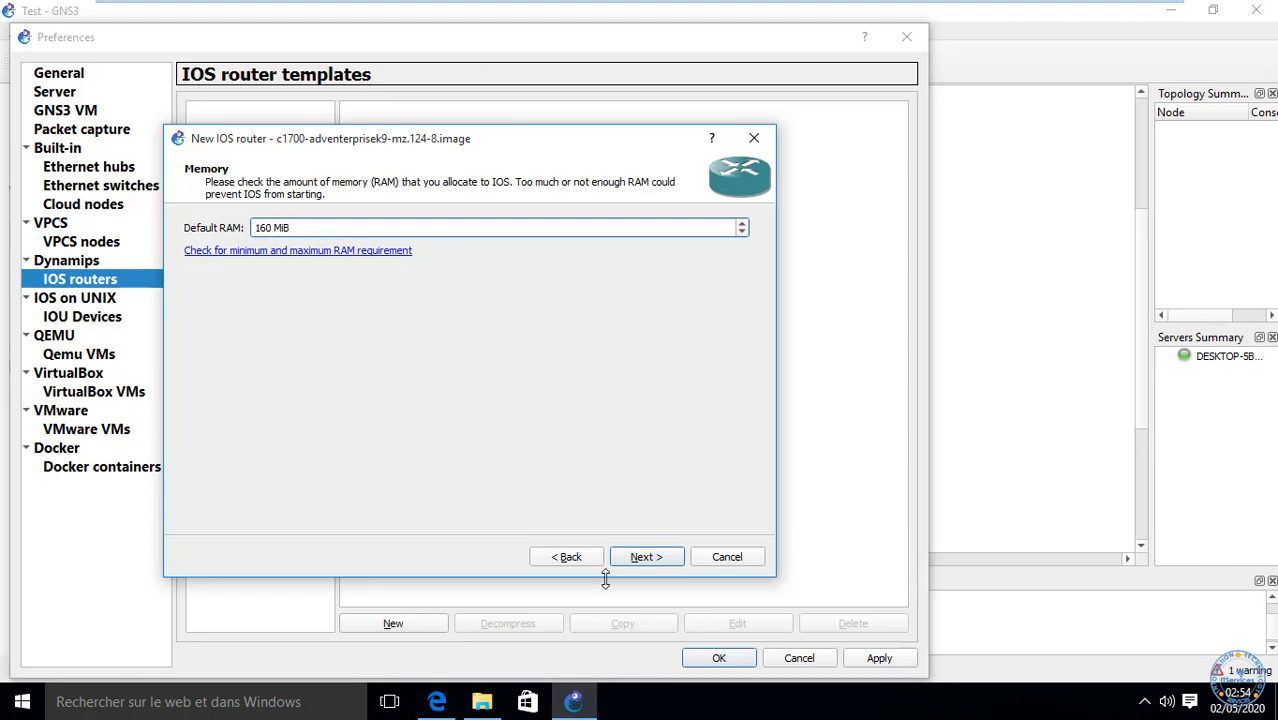
{"action": "left_click", "coordinate": [565, 557]}
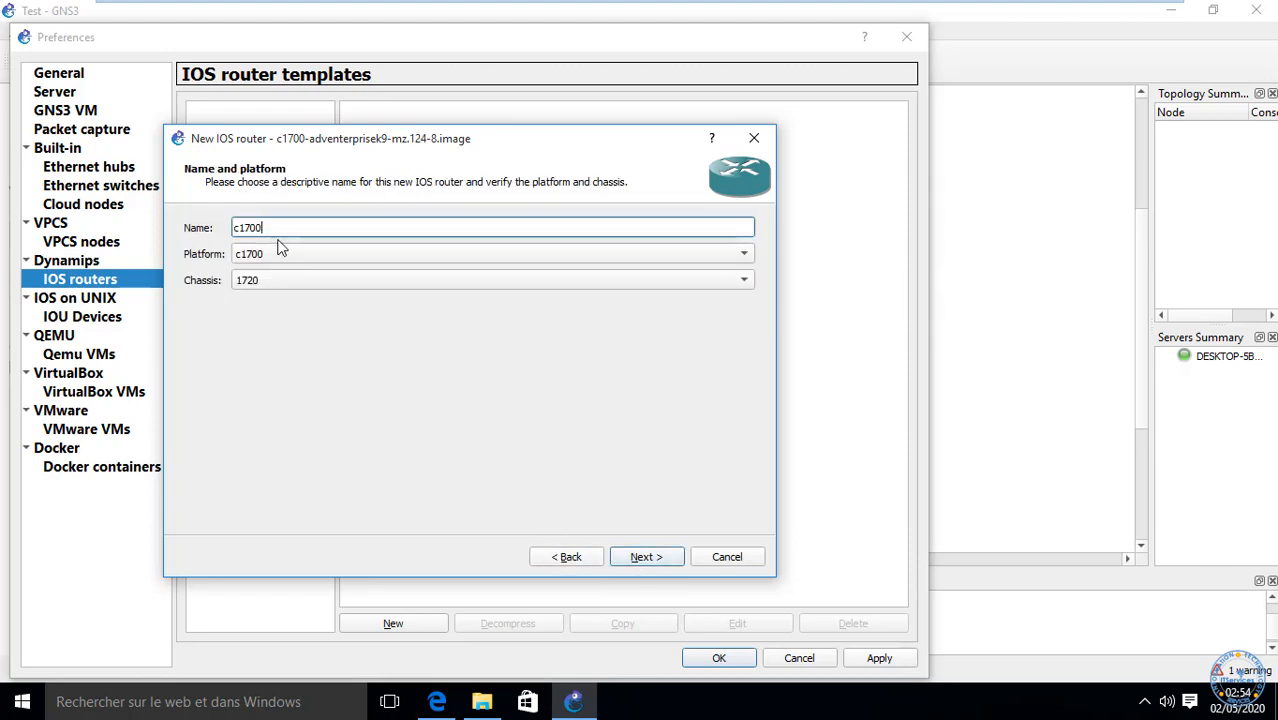
{"action": "double_click", "coordinate": [240, 228]}
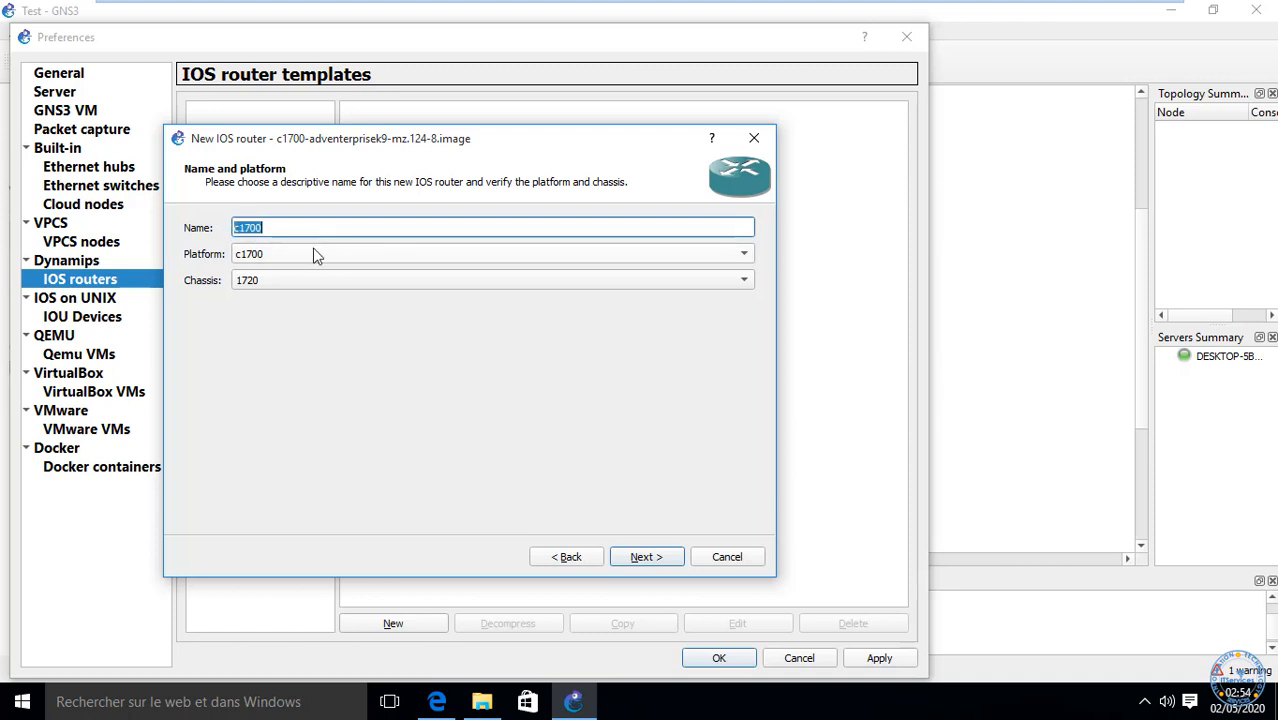
{"action": "left_click", "coordinate": [645, 563]}
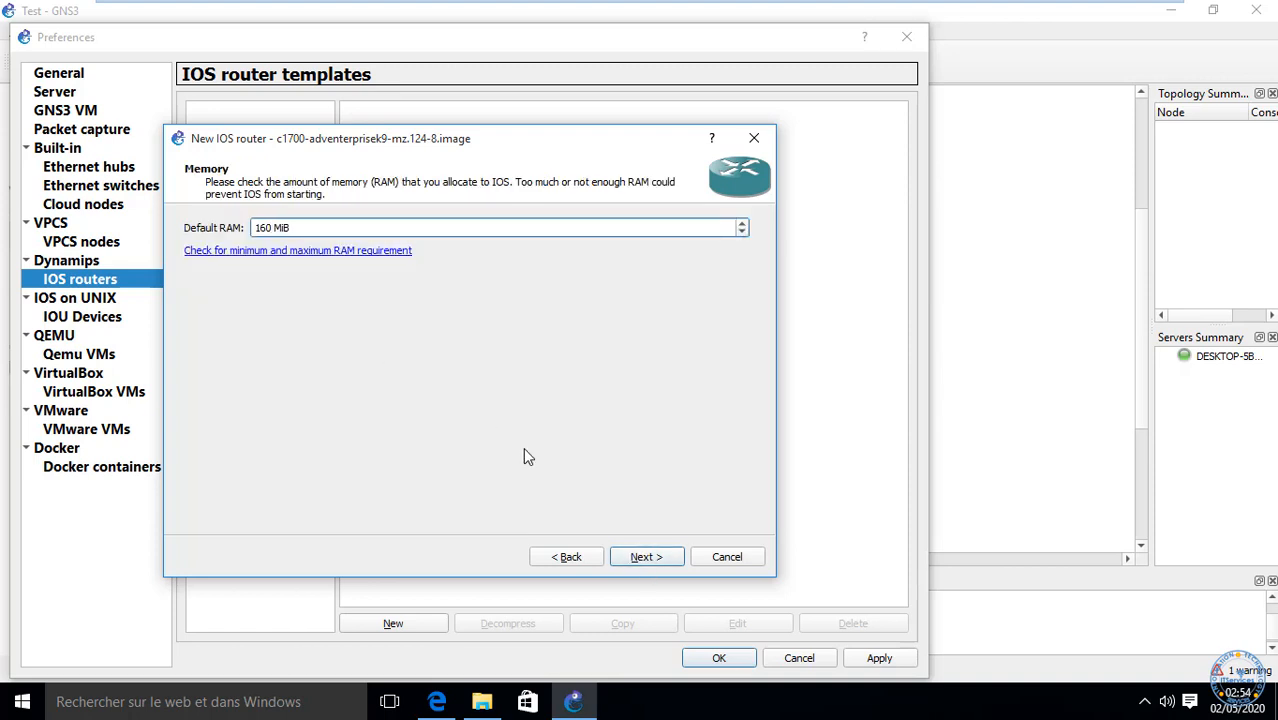
{"action": "left_click", "coordinate": [646, 560]}
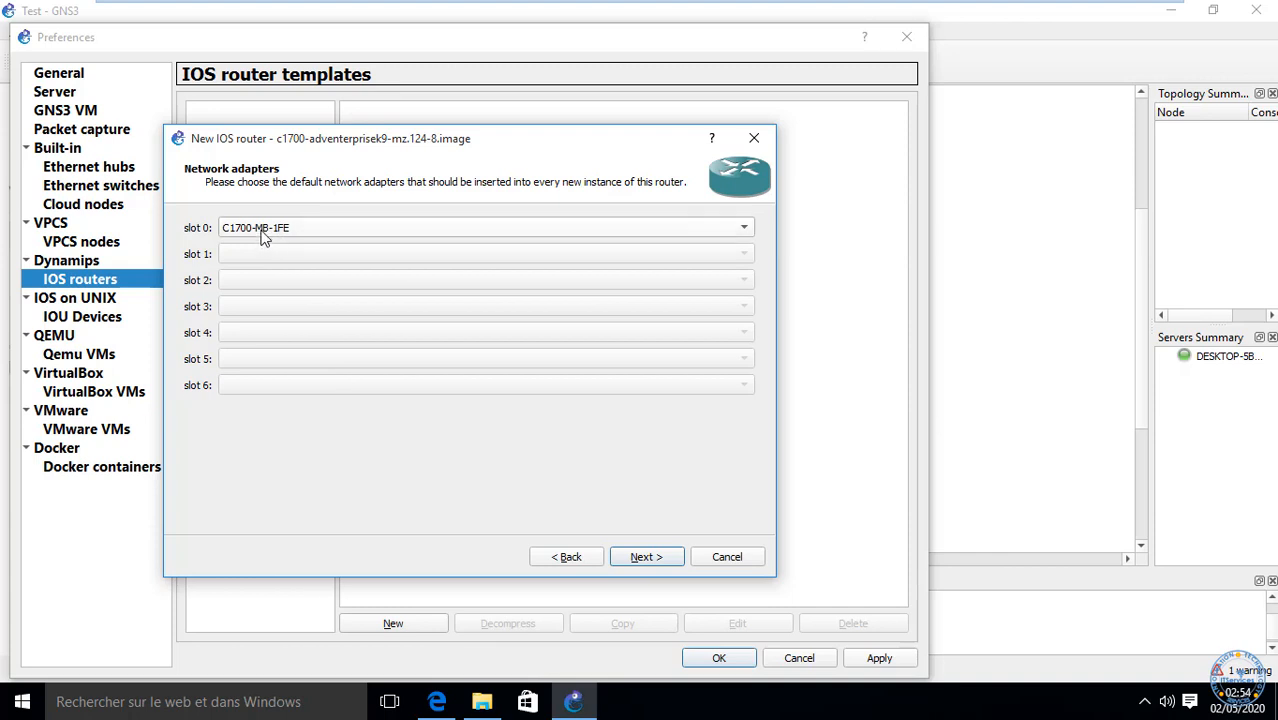
{"action": "left_click", "coordinate": [341, 230]}
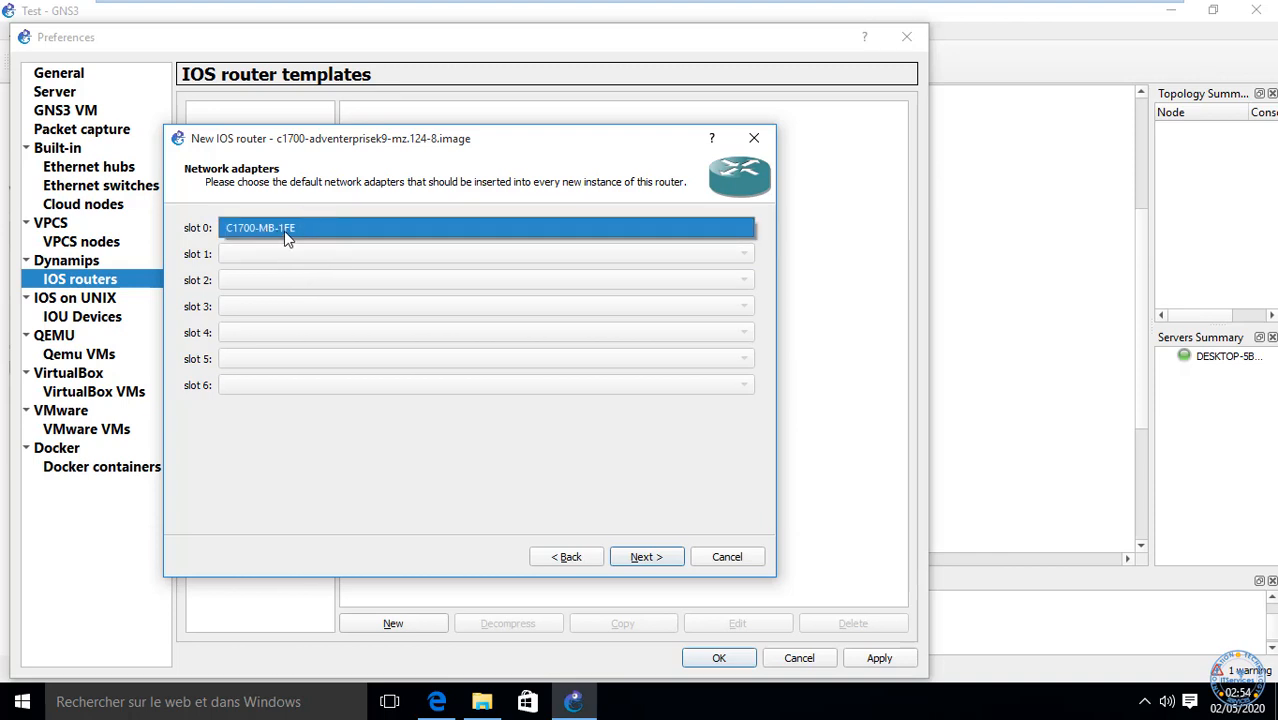
{"action": "left_click", "coordinate": [628, 560]}
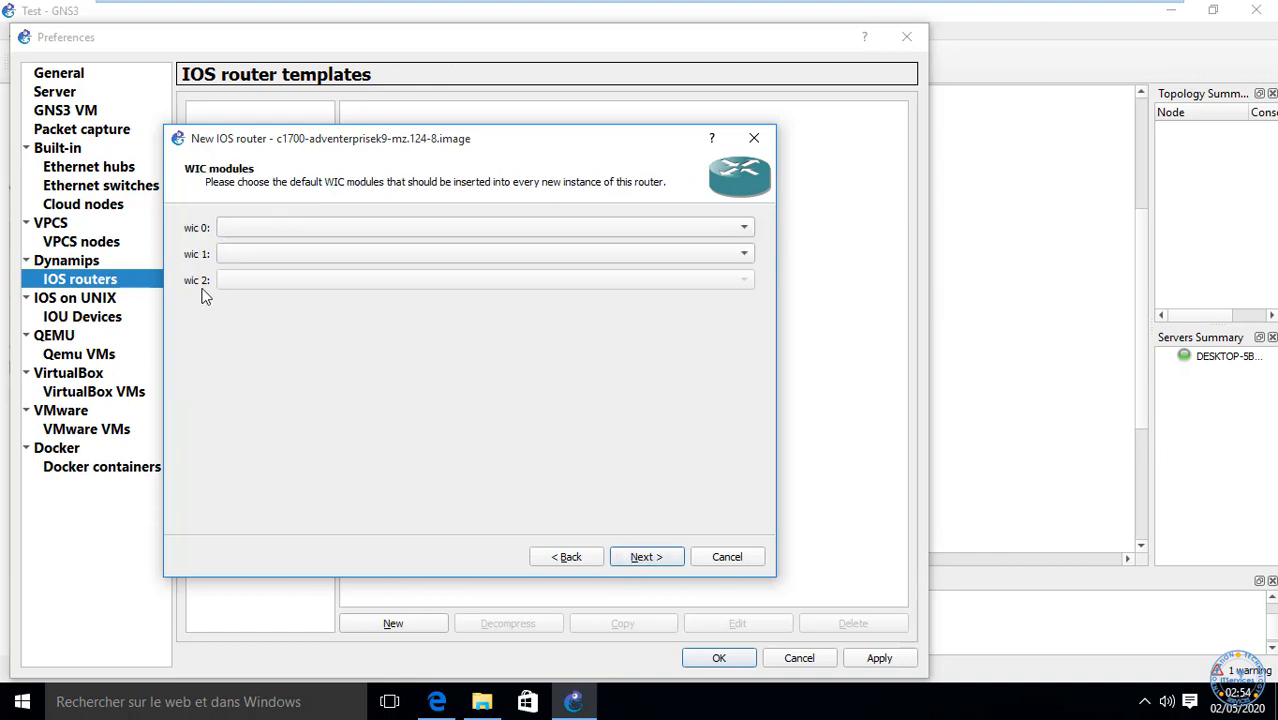
Step: Leave wic 0 and wic 1 empty, then launch the Idle-PC finder
{"action": "left_click", "coordinate": [355, 223]}
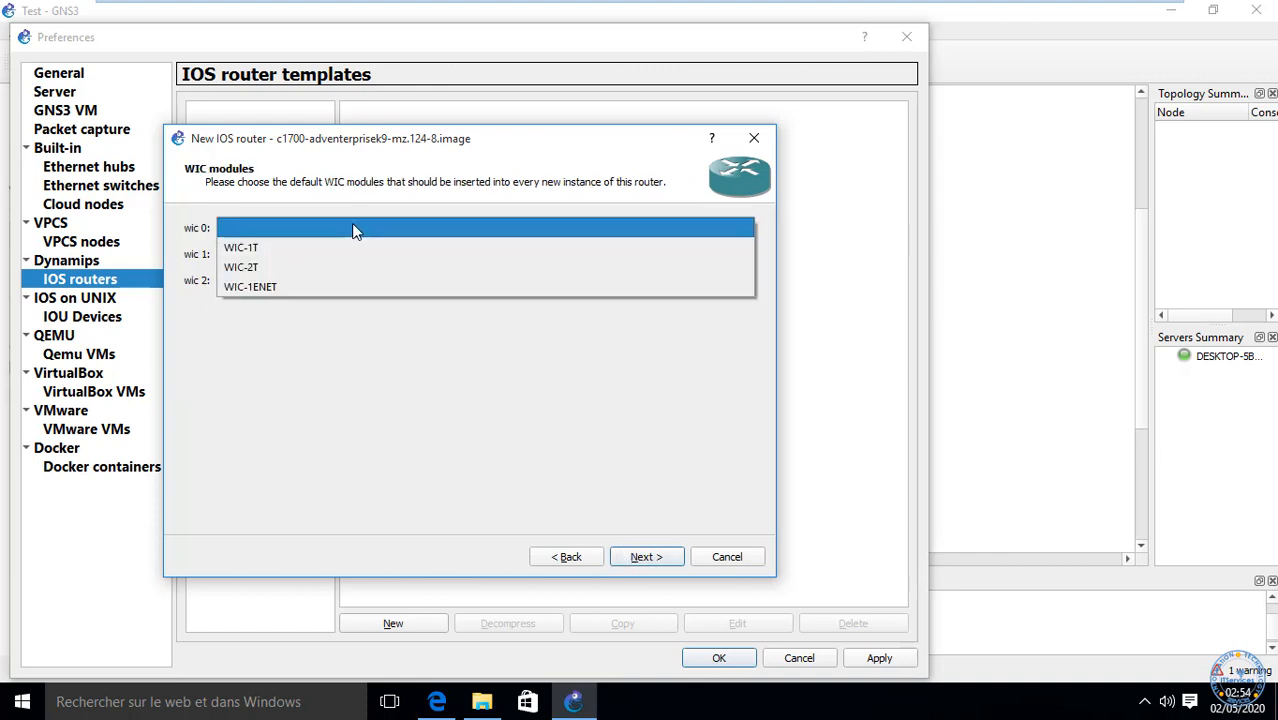
{"action": "left_click", "coordinate": [351, 226]}
{"action": "left_click", "coordinate": [339, 256]}
{"action": "left_click", "coordinate": [339, 262]}
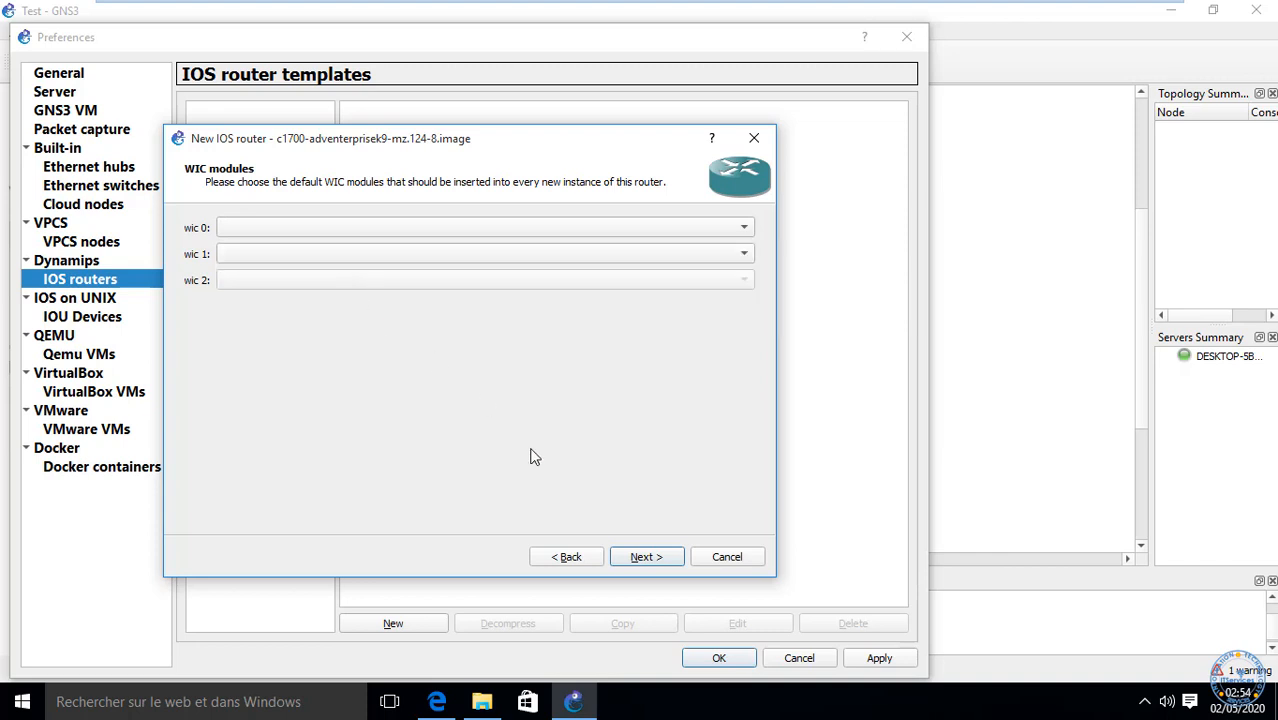
{"action": "left_click", "coordinate": [645, 556]}
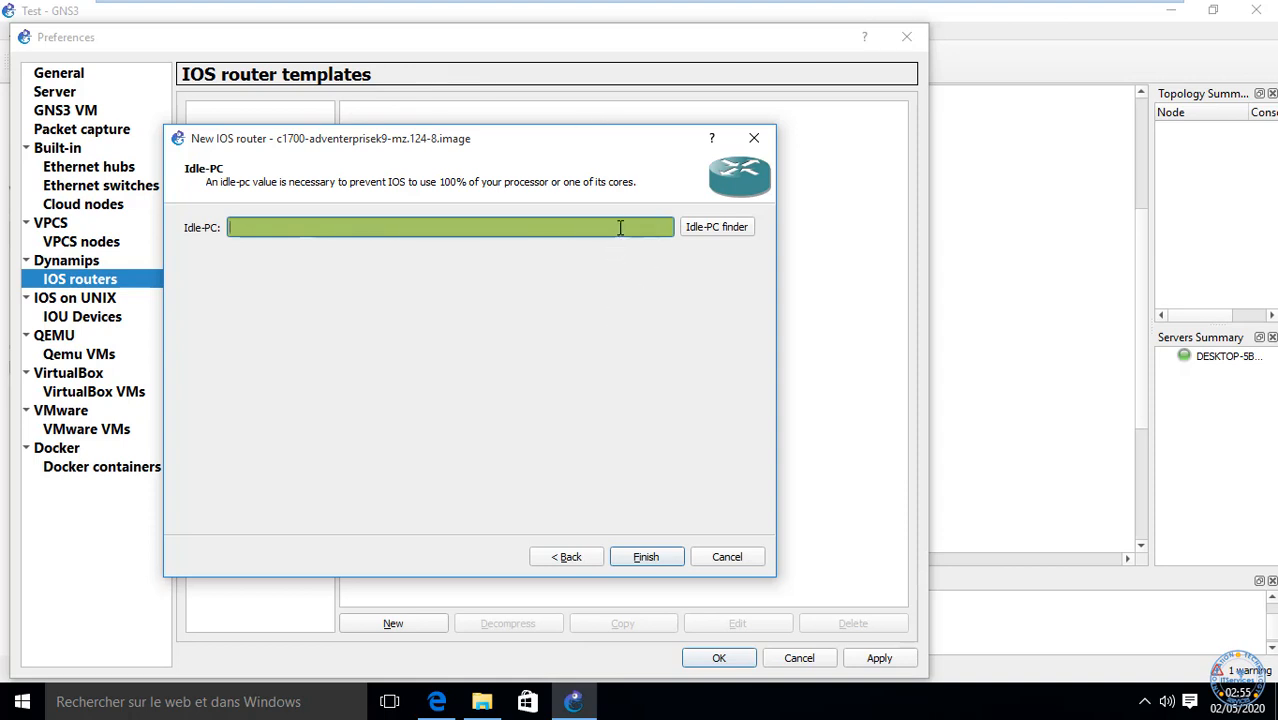
{"action": "left_click", "coordinate": [707, 229]}
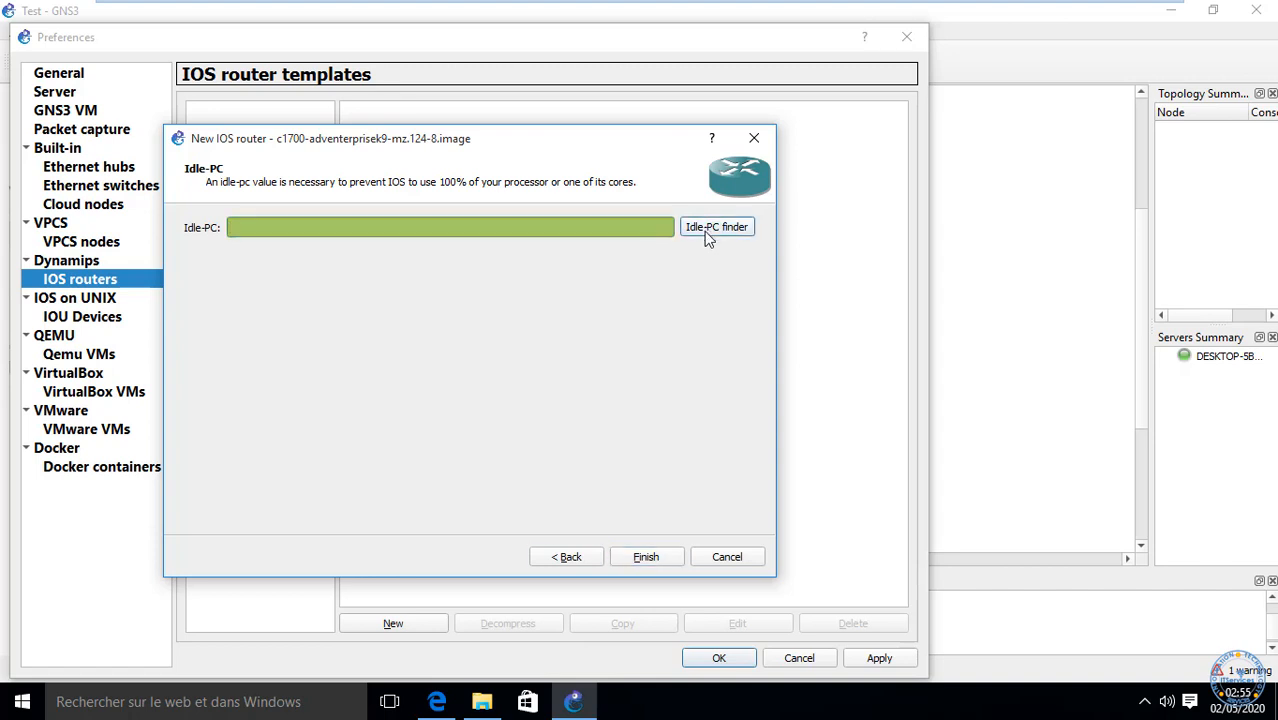
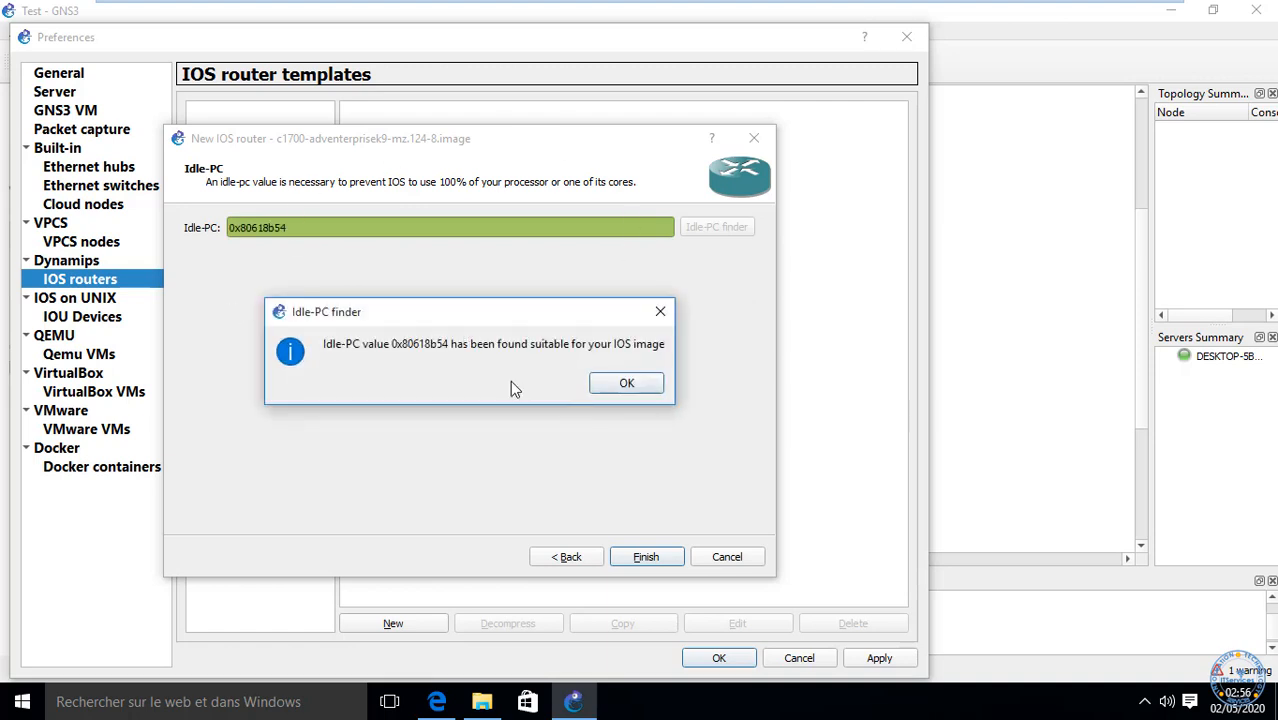
Step: Accept the suggested Idle-PC value 0x80618b54 and finish the c1700 router template
{"action": "left_click_drag", "start_coordinate": [396, 349], "coordinate": [467, 352]}
{"action": "left_click", "coordinate": [310, 230]}
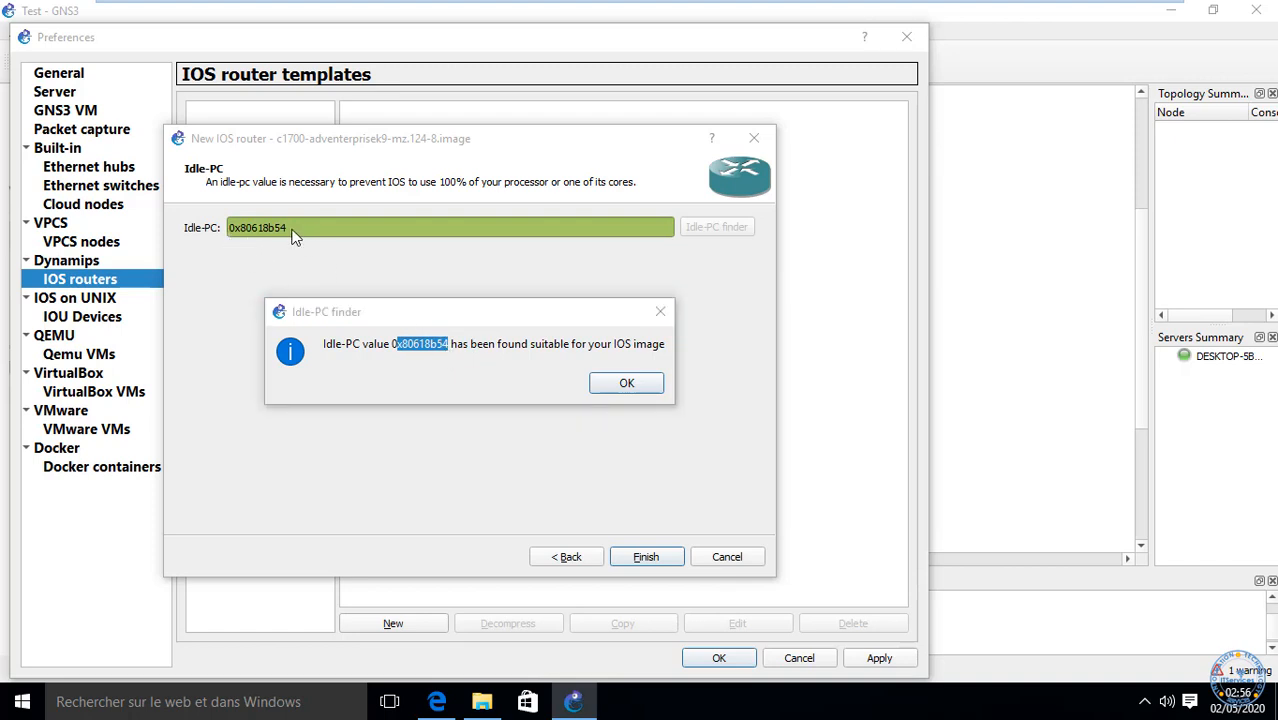
{"action": "left_click", "coordinate": [630, 388]}
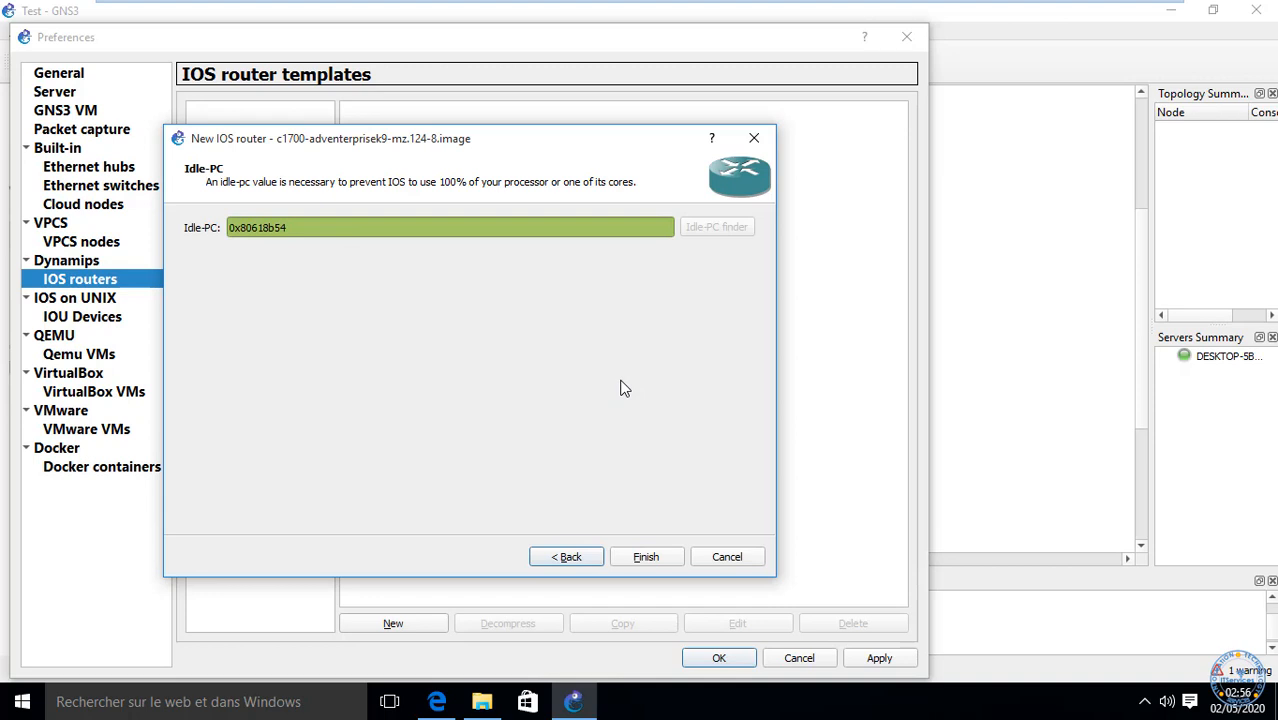
{"action": "left_click", "coordinate": [648, 560]}
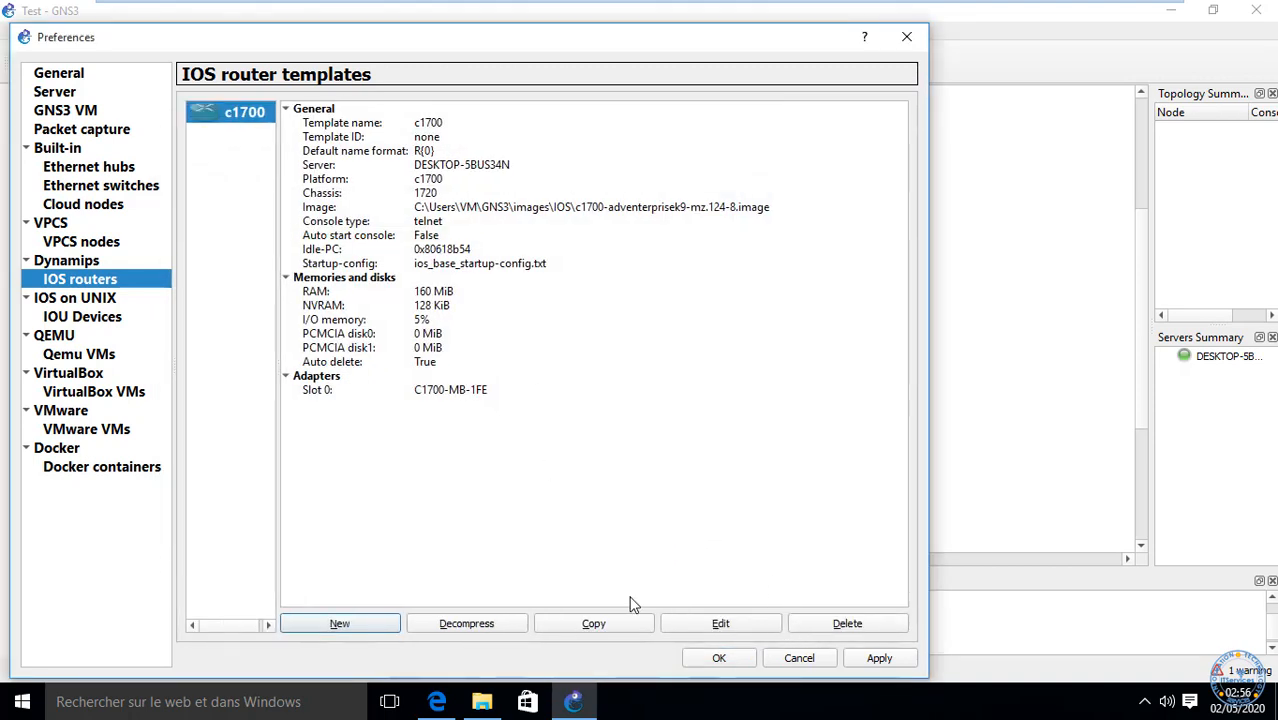
Step: Apply the c1700 template and begin a new IOS router template using a new image
{"action": "left_click", "coordinate": [879, 658]}
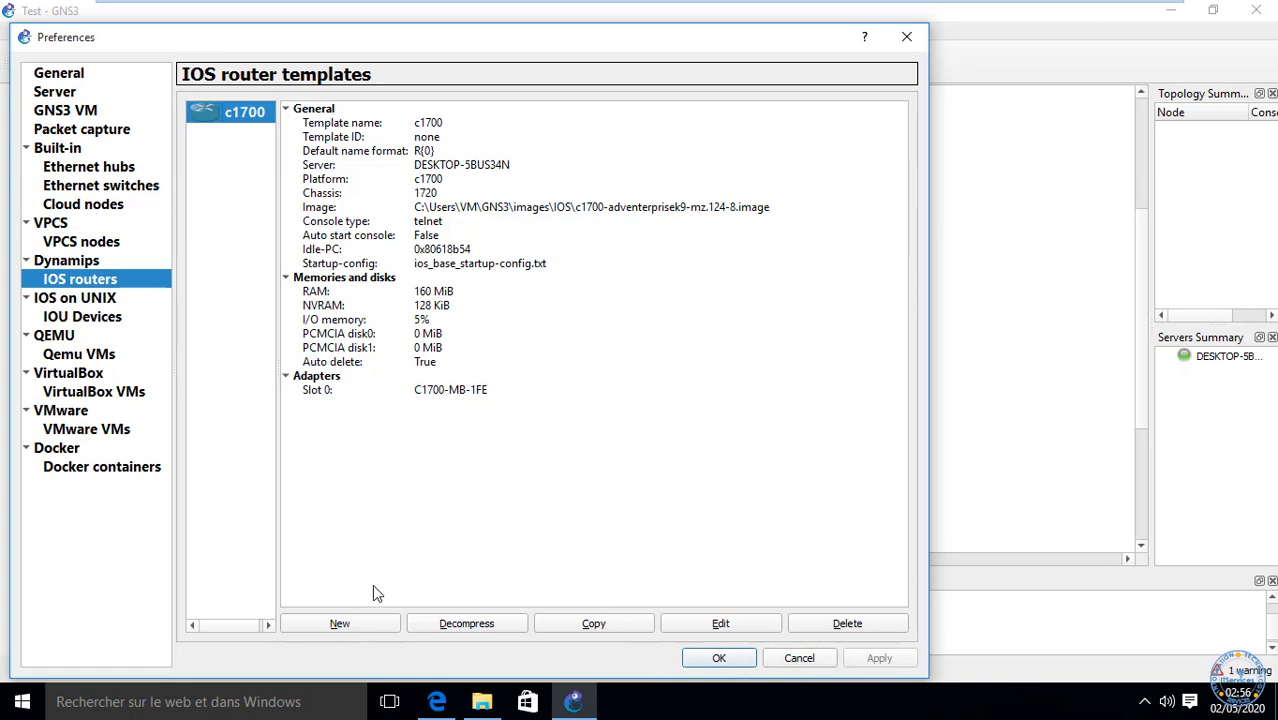
{"action": "left_click", "coordinate": [340, 624]}
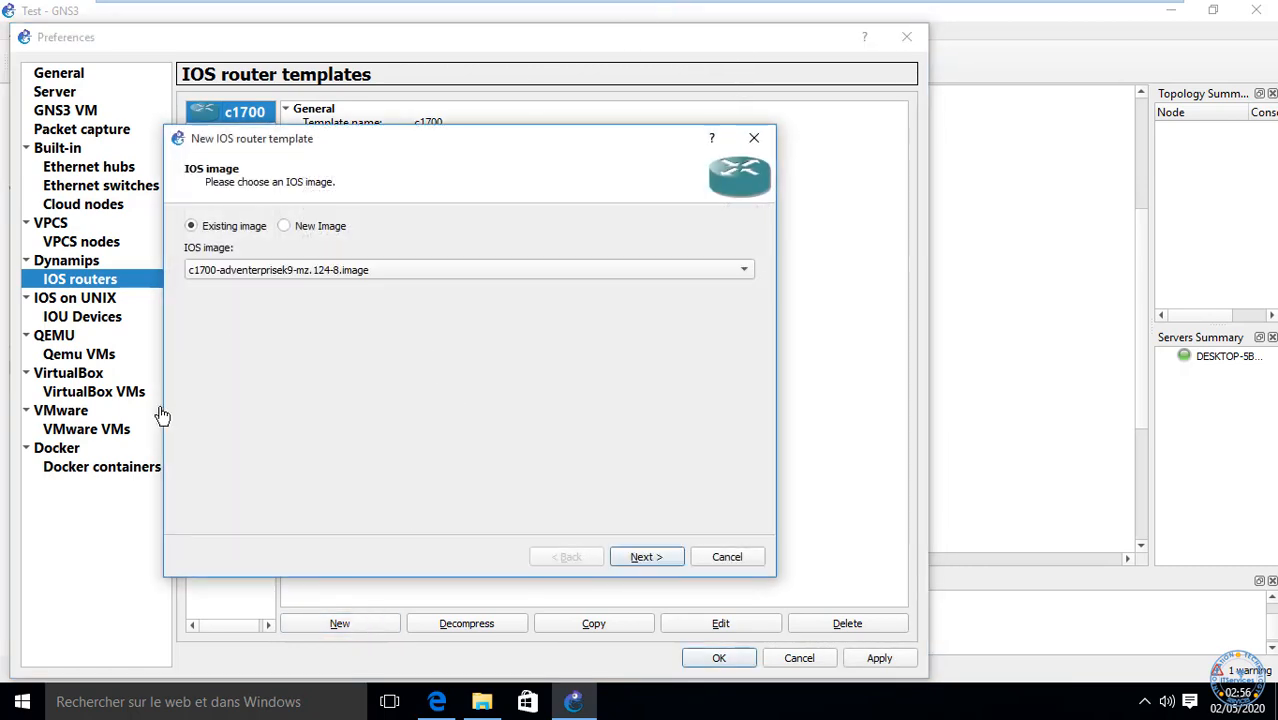
{"action": "left_click", "coordinate": [298, 228]}
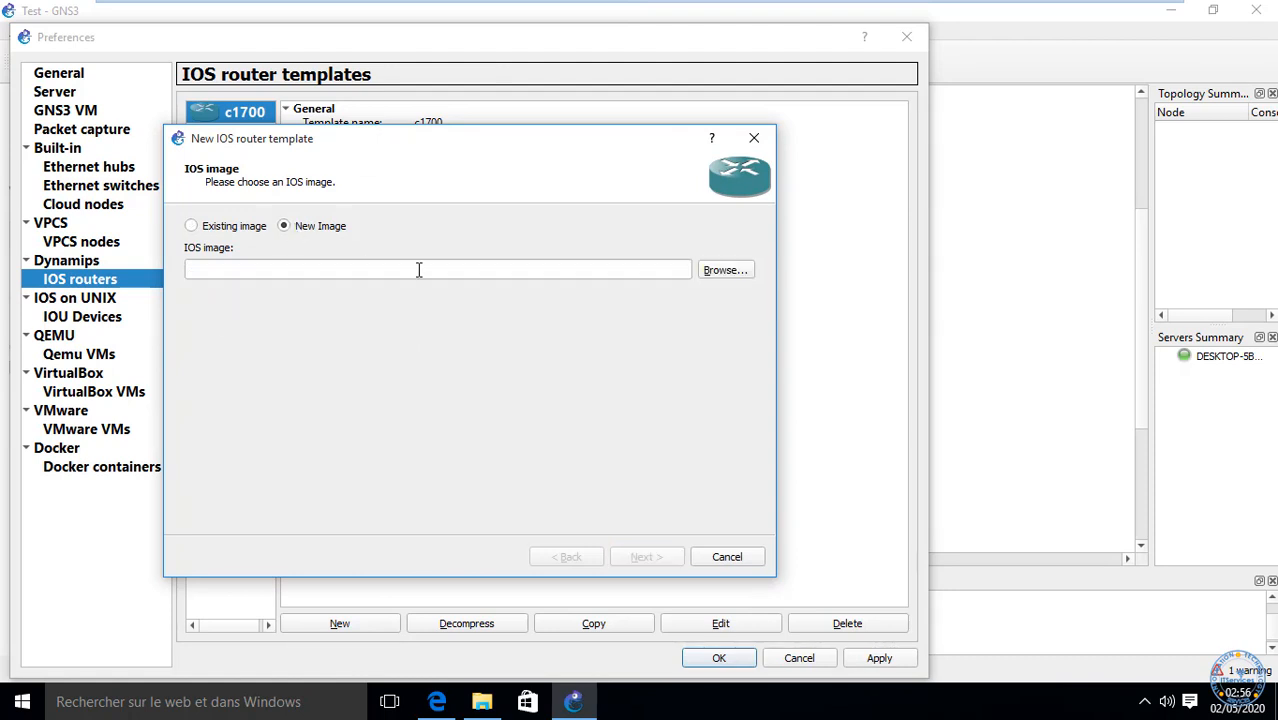
Step: Load c3725-adventerprisek9-mz124-15.bin as the IOS image and agree to decompress it
{"action": "left_click", "coordinate": [738, 271]}
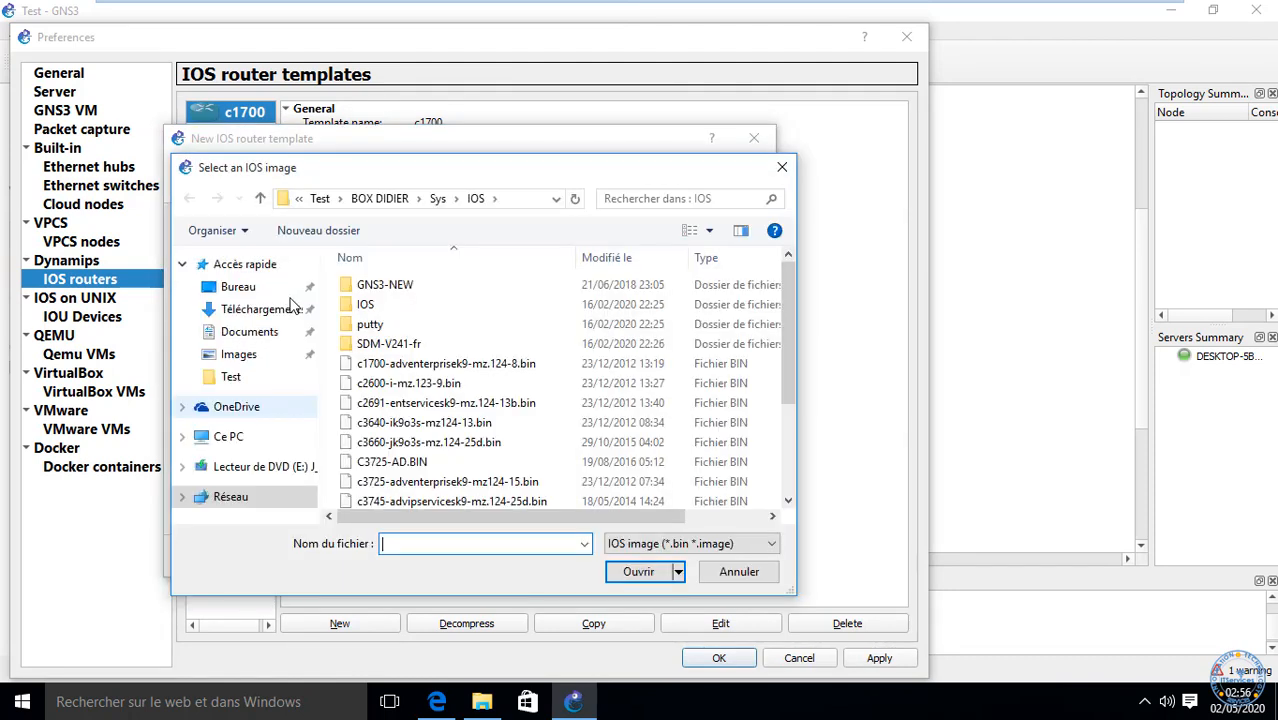
{"action": "scroll", "coordinate": [490, 397], "scroll_direction": "down", "scroll_amount": 1}
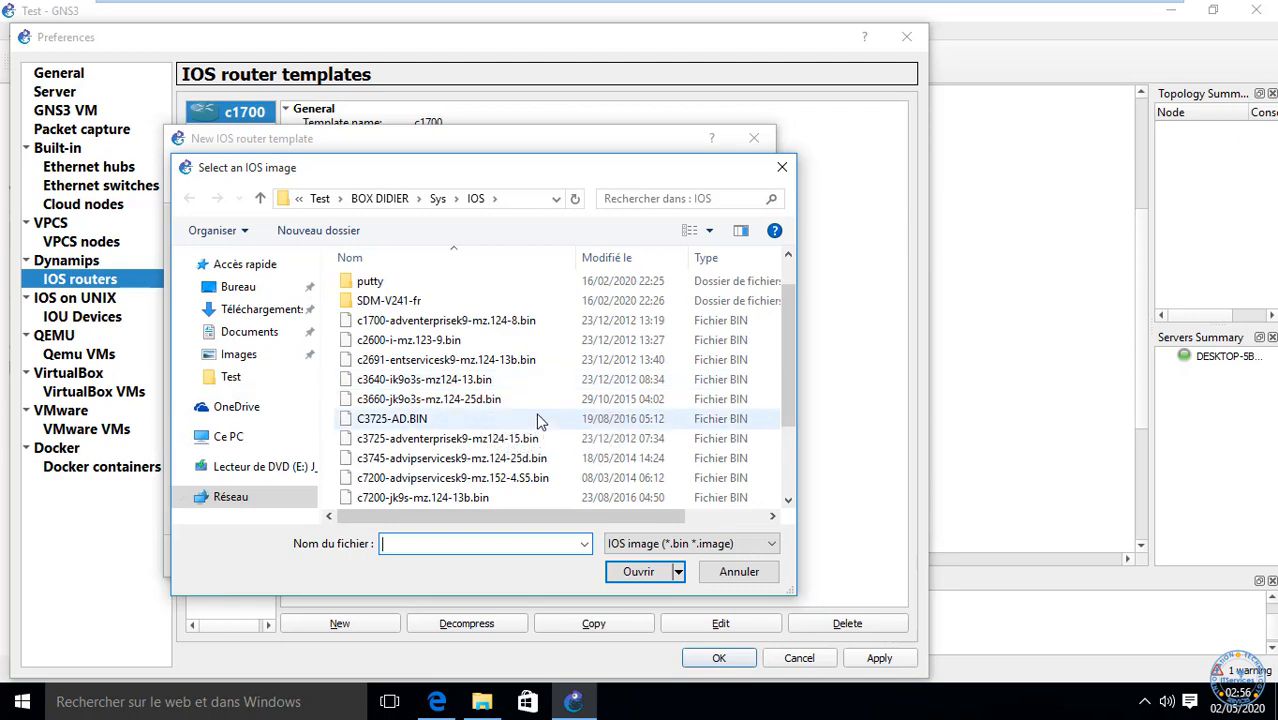
{"action": "scroll", "coordinate": [443, 397], "scroll_direction": "down", "scroll_amount": 1}
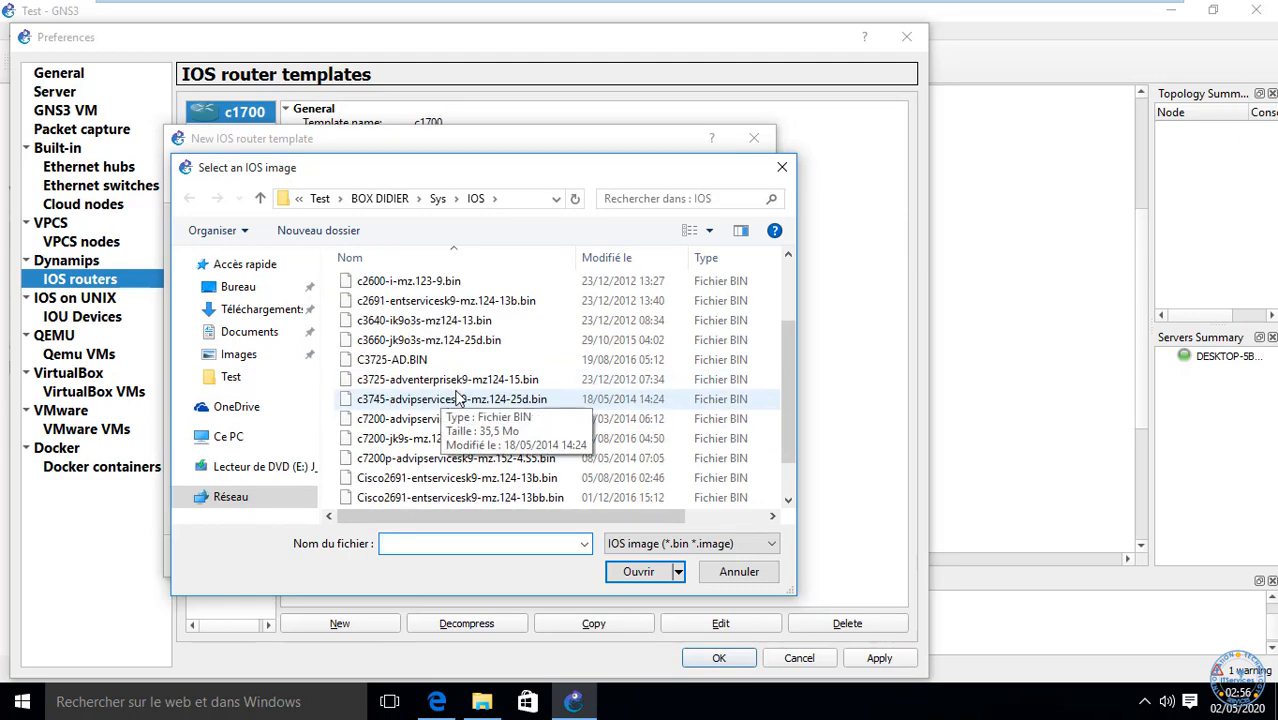
{"action": "scroll", "coordinate": [457, 398], "scroll_direction": "down", "scroll_amount": 1}
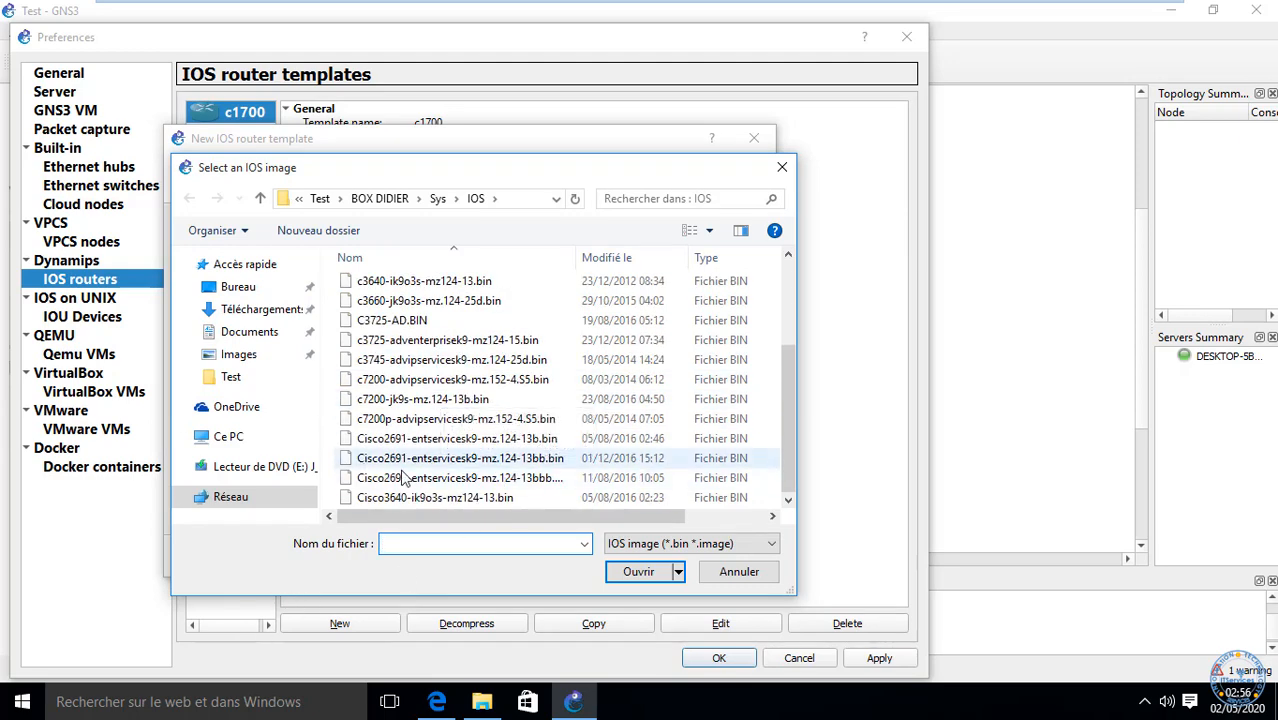
{"action": "scroll", "coordinate": [455, 475], "scroll_direction": "up", "scroll_amount": 1}
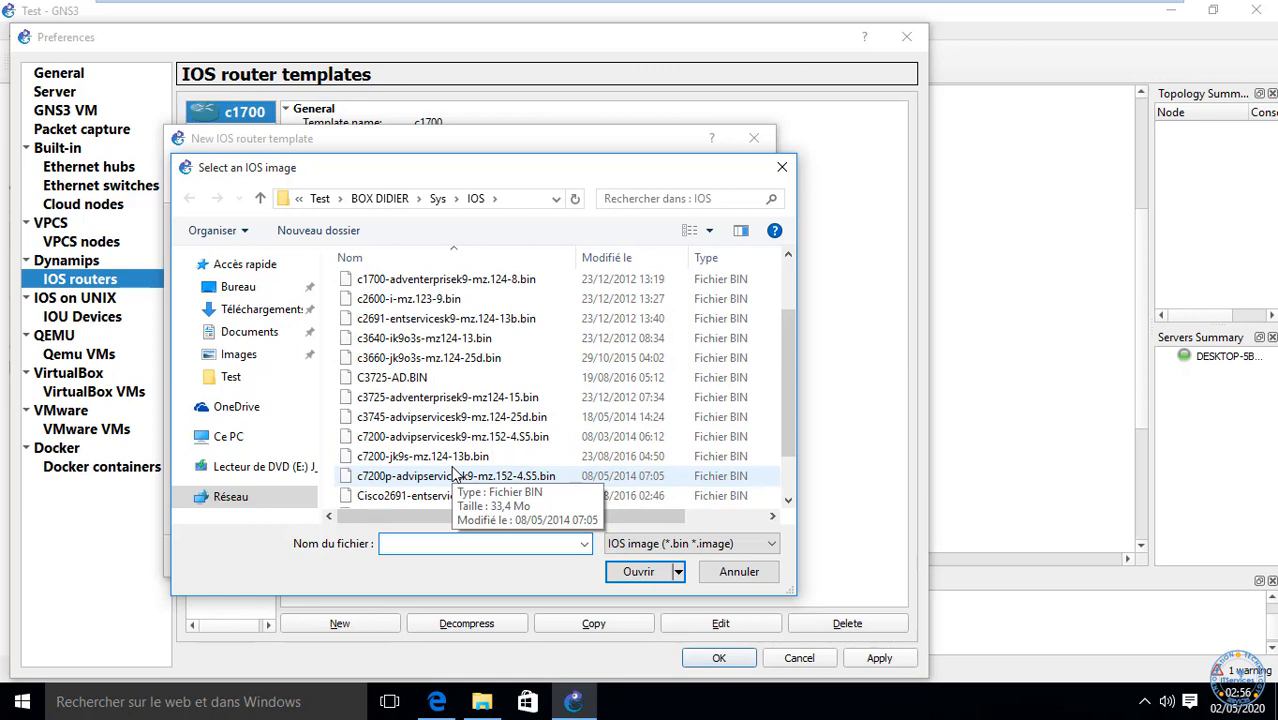
{"action": "left_click", "coordinate": [400, 400]}
{"action": "left_click", "coordinate": [646, 578]}
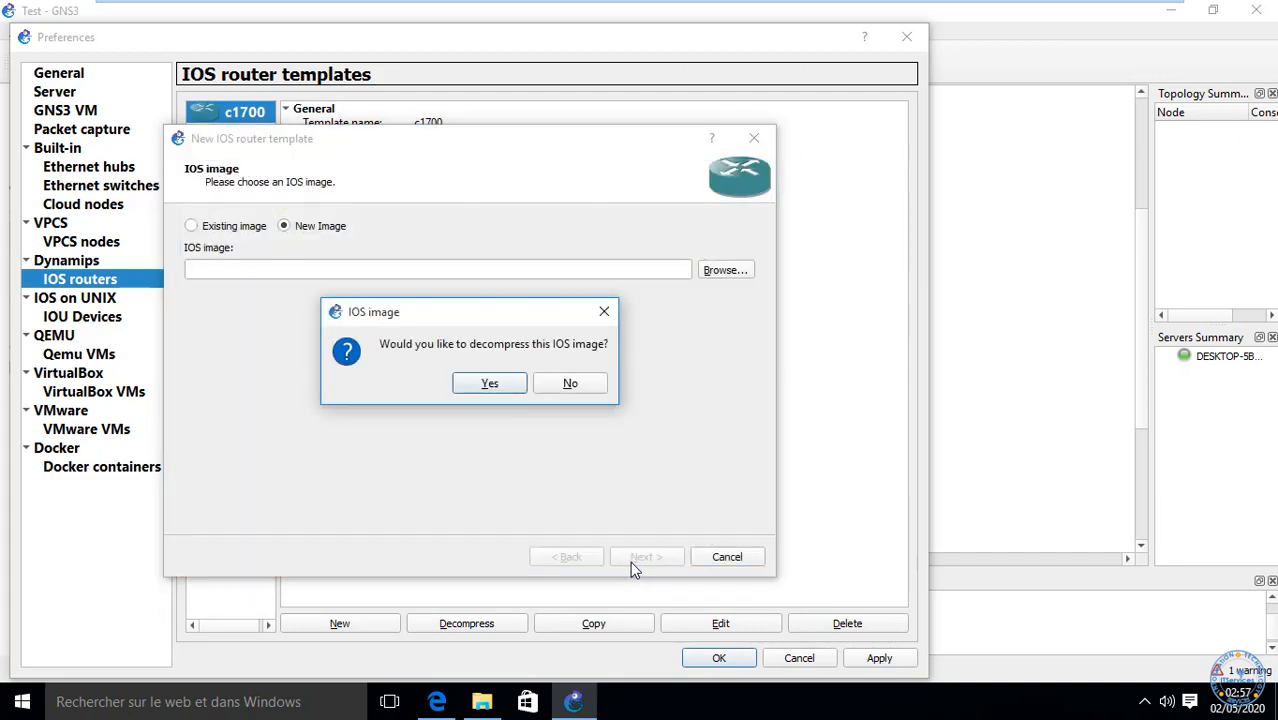
{"action": "left_click", "coordinate": [490, 385]}
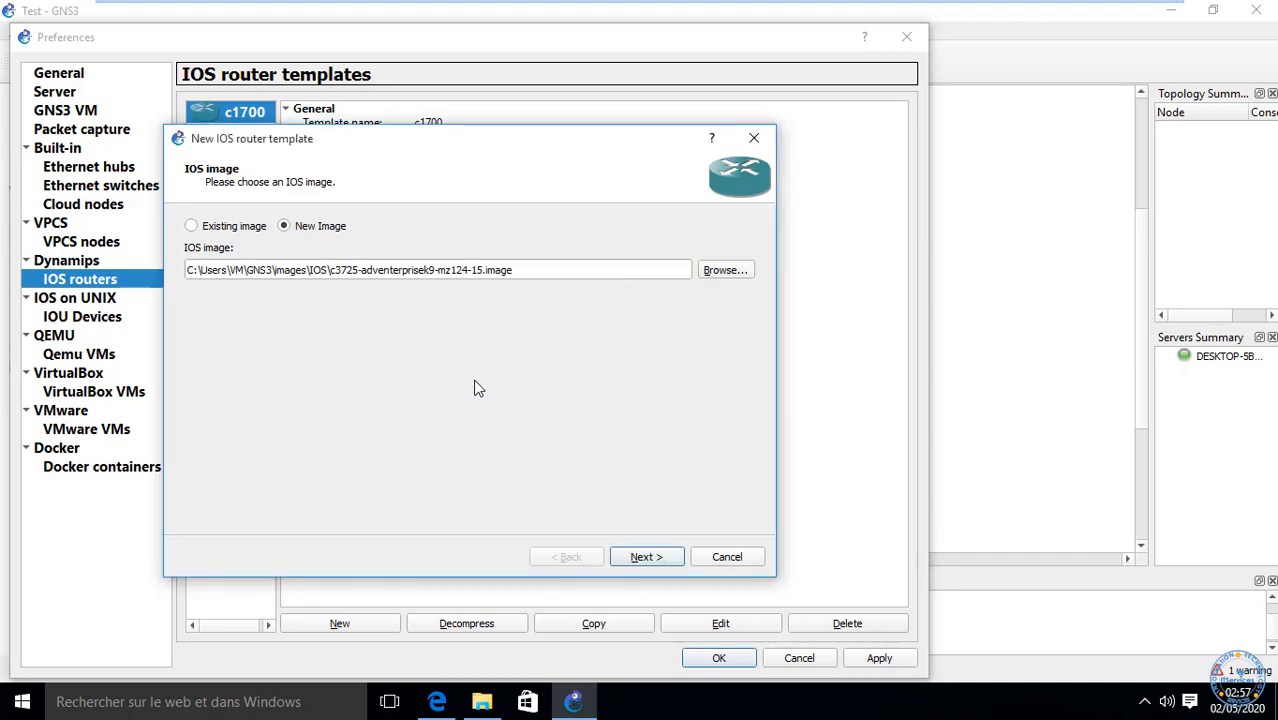
Step: Mark the c3725 template as an EtherSwitch router and keep 128 MiB RAM
{"action": "left_click", "coordinate": [637, 553]}
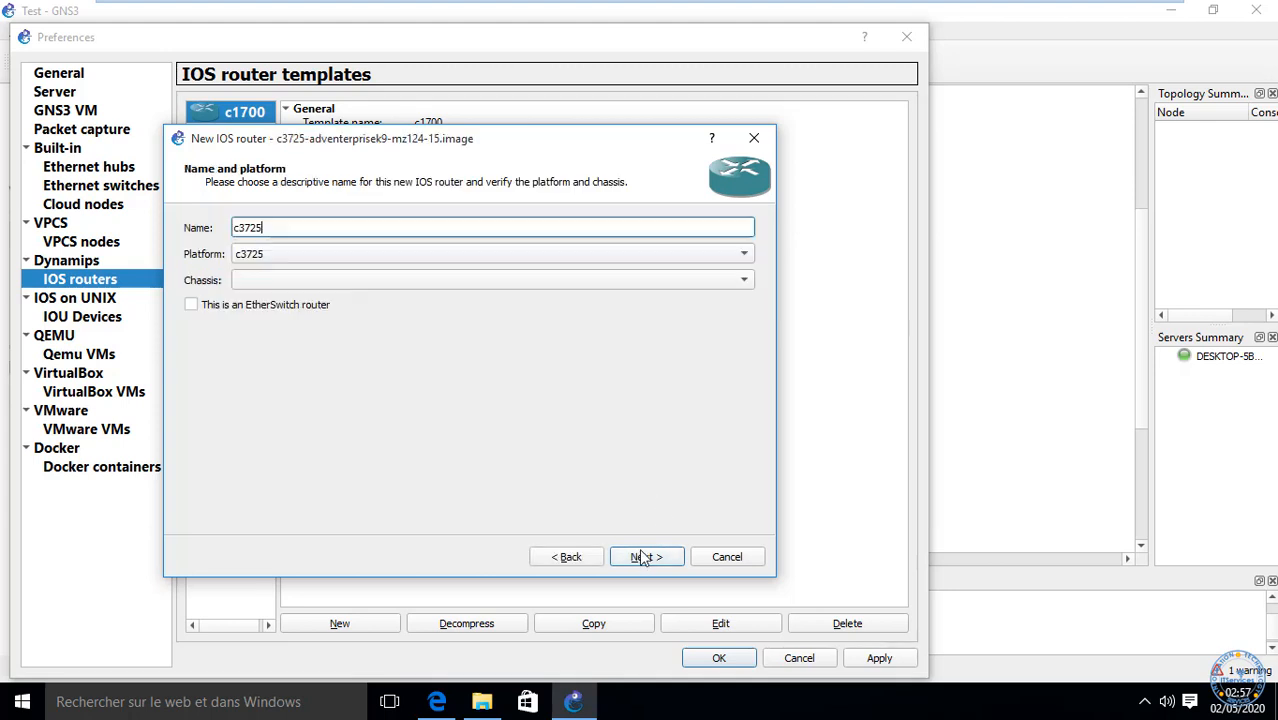
{"action": "left_click", "coordinate": [237, 316]}
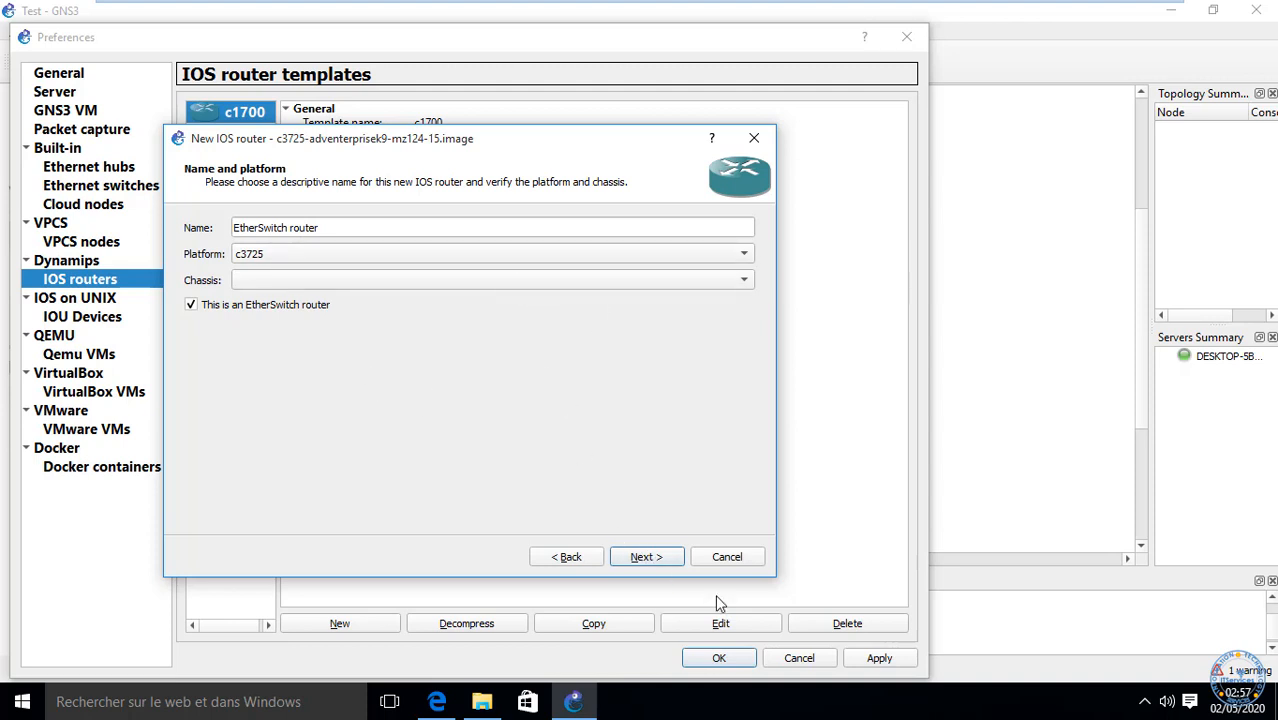
{"action": "left_click", "coordinate": [639, 563]}
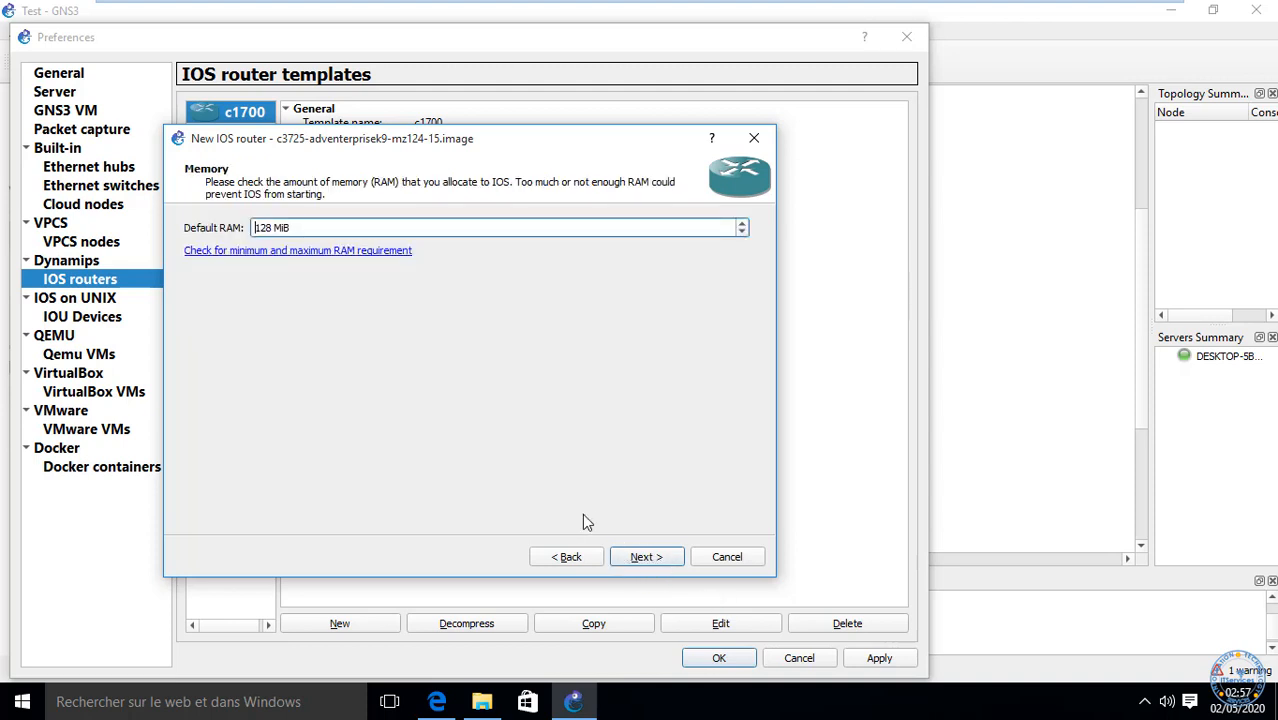
{"action": "left_click", "coordinate": [646, 558]}
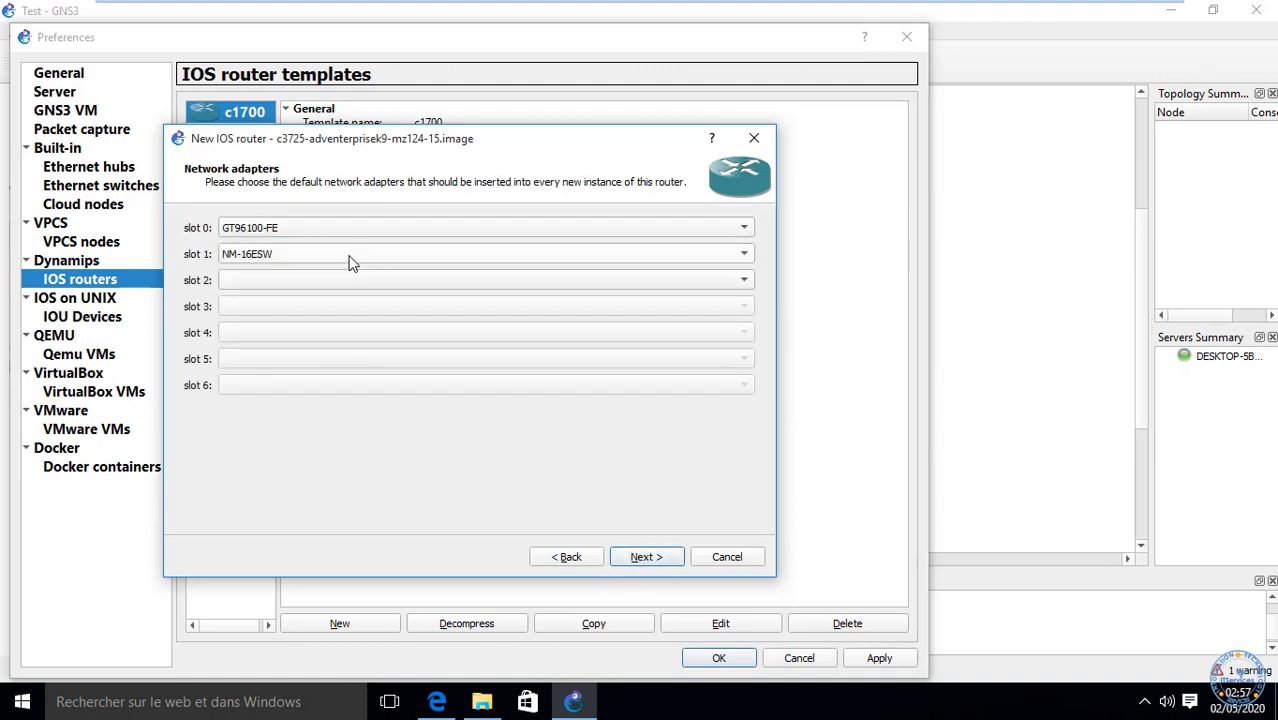
Step: Keep NM-16ESW in slot 1, leave slot 2 empty, and skip past WIC modules
{"action": "left_click", "coordinate": [272, 254]}
{"action": "left_click", "coordinate": [279, 258]}
{"action": "left_click", "coordinate": [280, 279]}
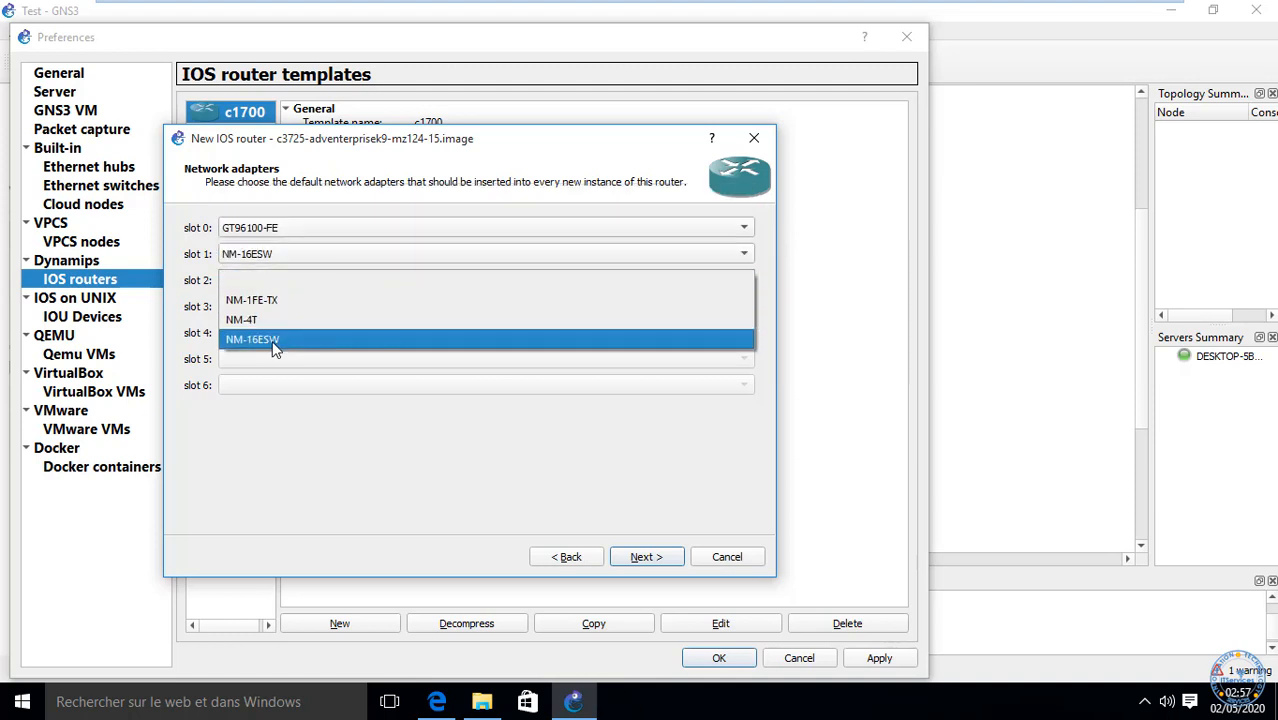
{"action": "left_click", "coordinate": [269, 477]}
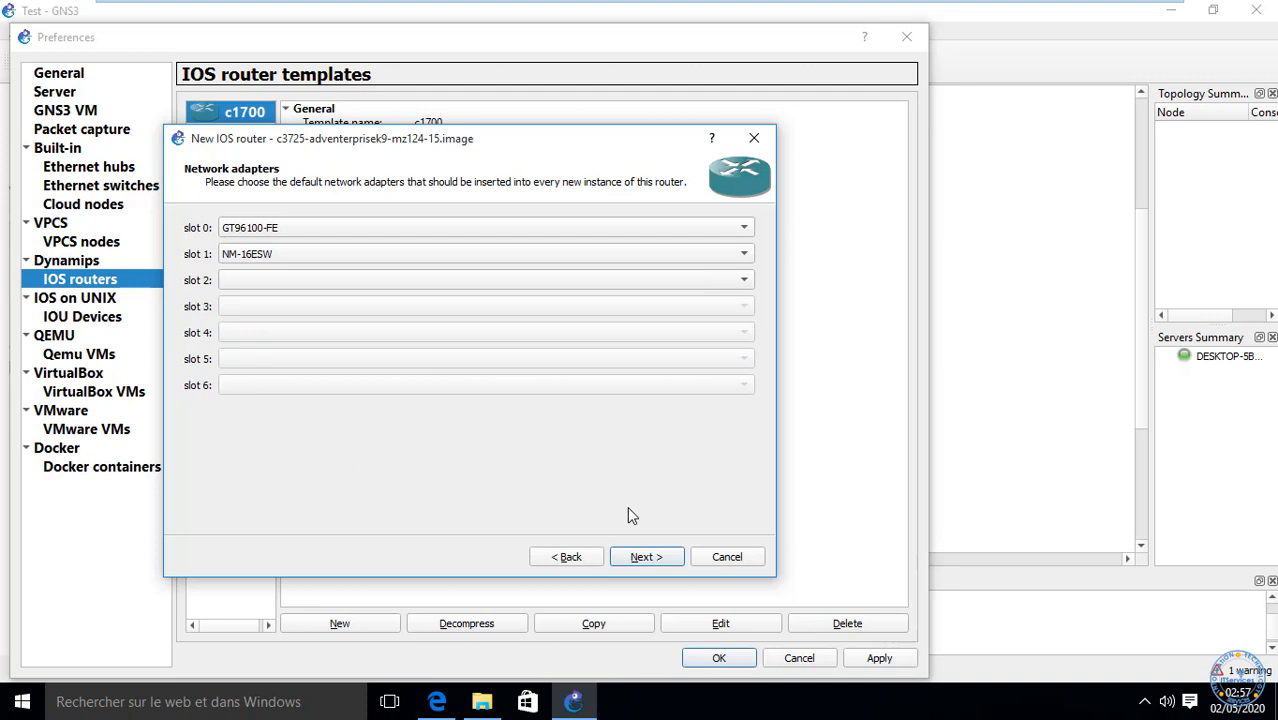
{"action": "left_click", "coordinate": [645, 556]}
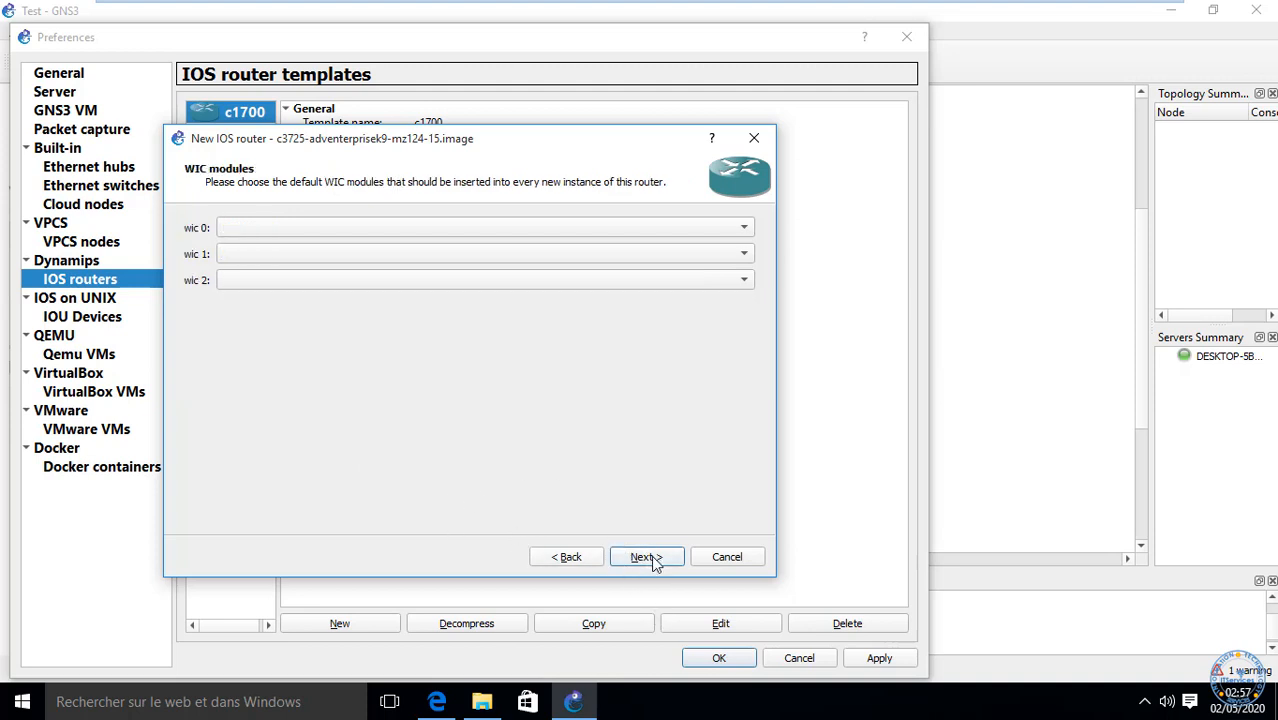
{"action": "left_click", "coordinate": [636, 558]}
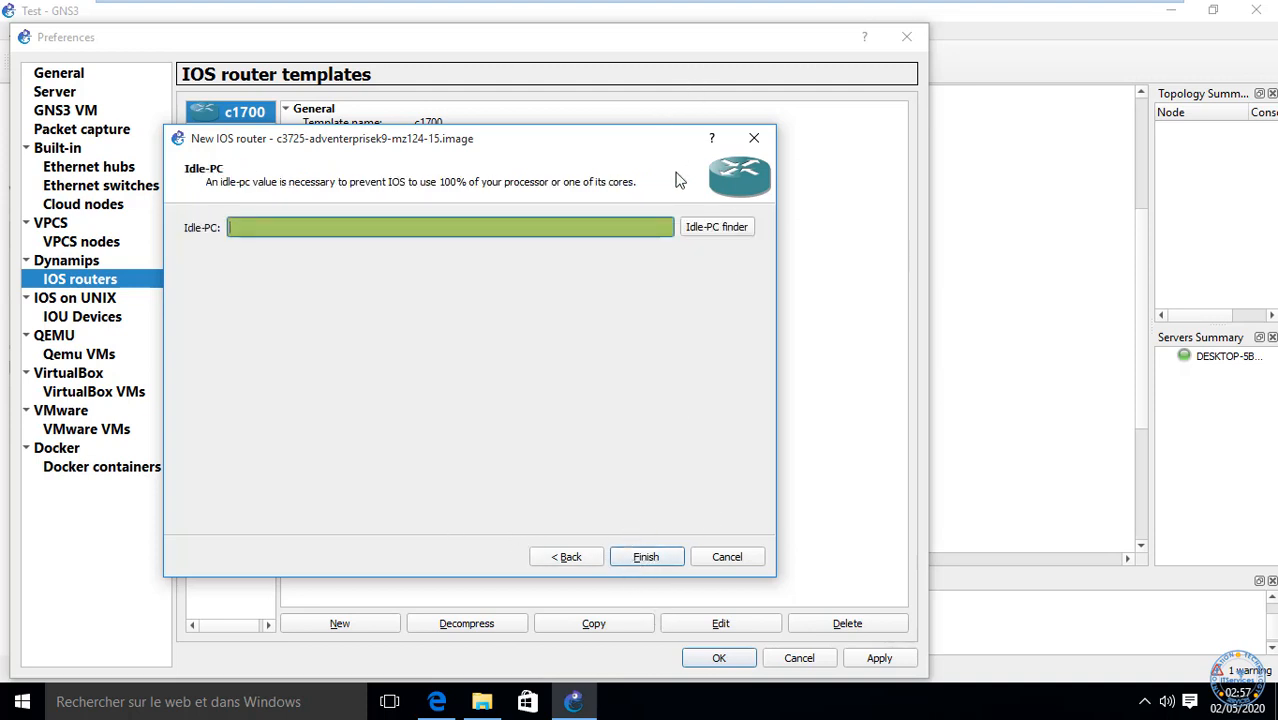
Step: Run the Idle-PC finder, accept 0x60bf8ba0, and finish the EtherSwitch router template
{"action": "left_click", "coordinate": [708, 227]}
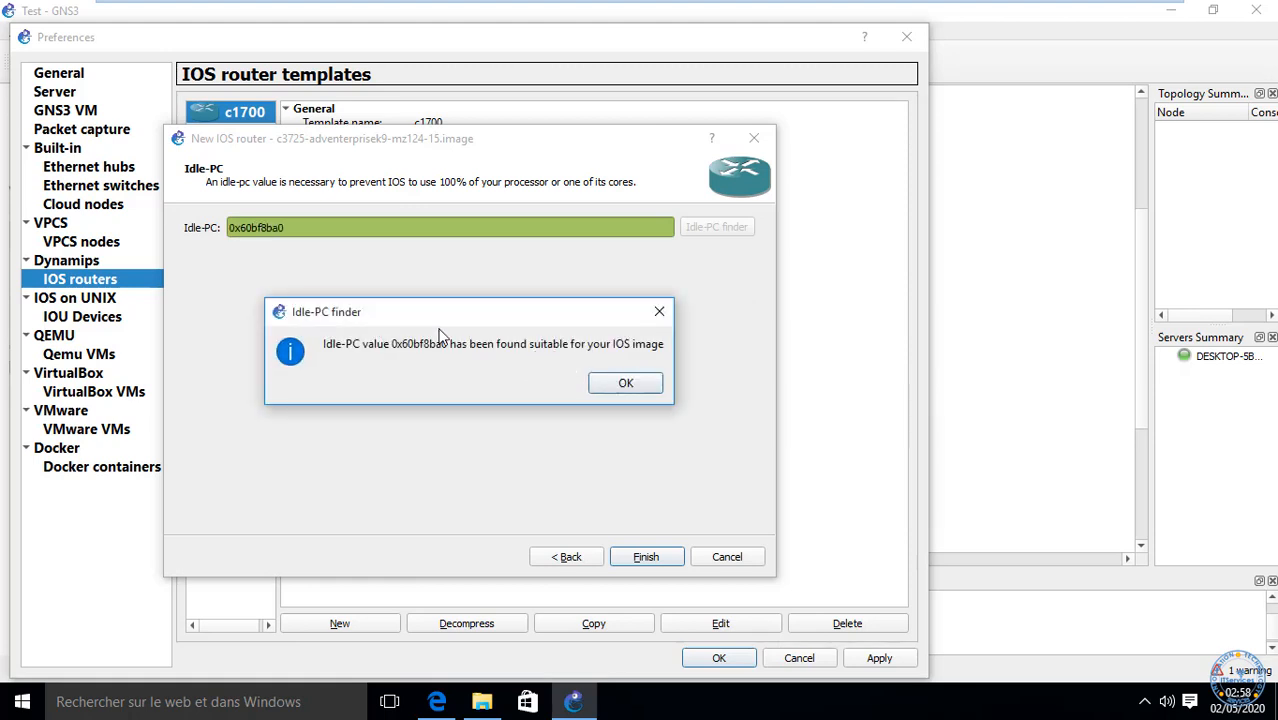
{"action": "left_click_drag", "start_coordinate": [389, 344], "coordinate": [452, 350]}
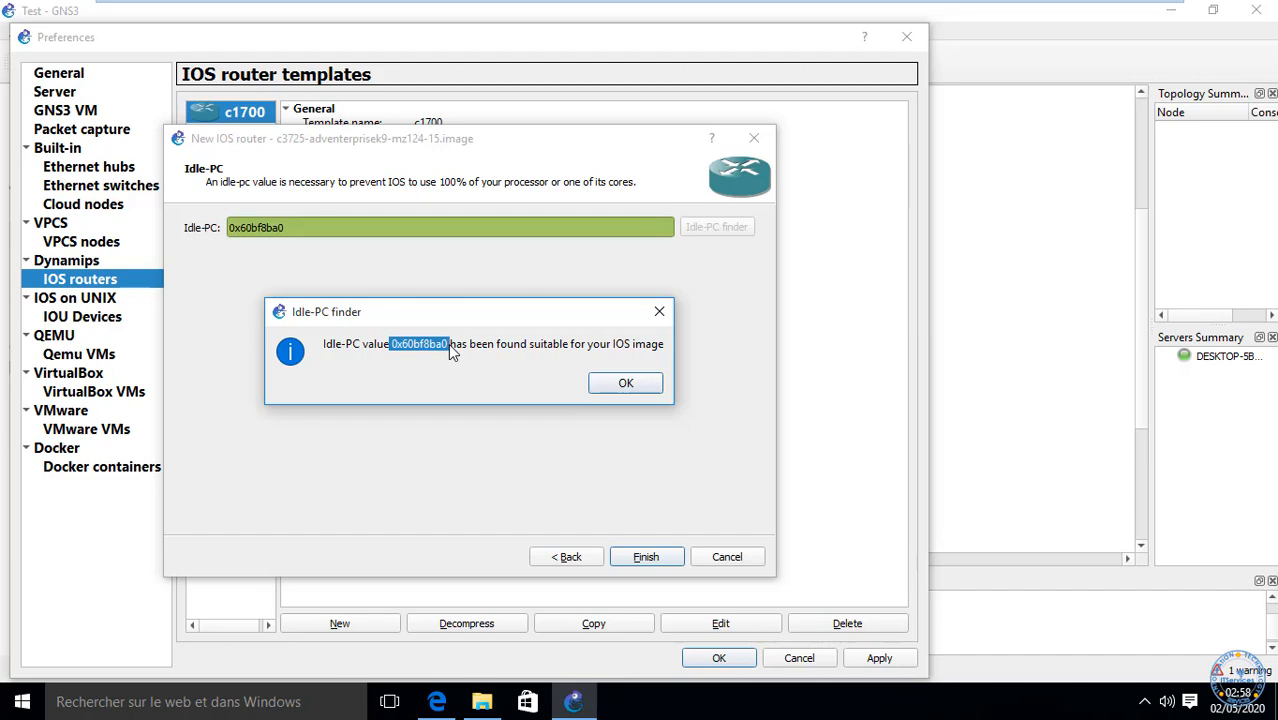
{"action": "left_click", "coordinate": [620, 385]}
{"action": "left_click", "coordinate": [648, 558]}
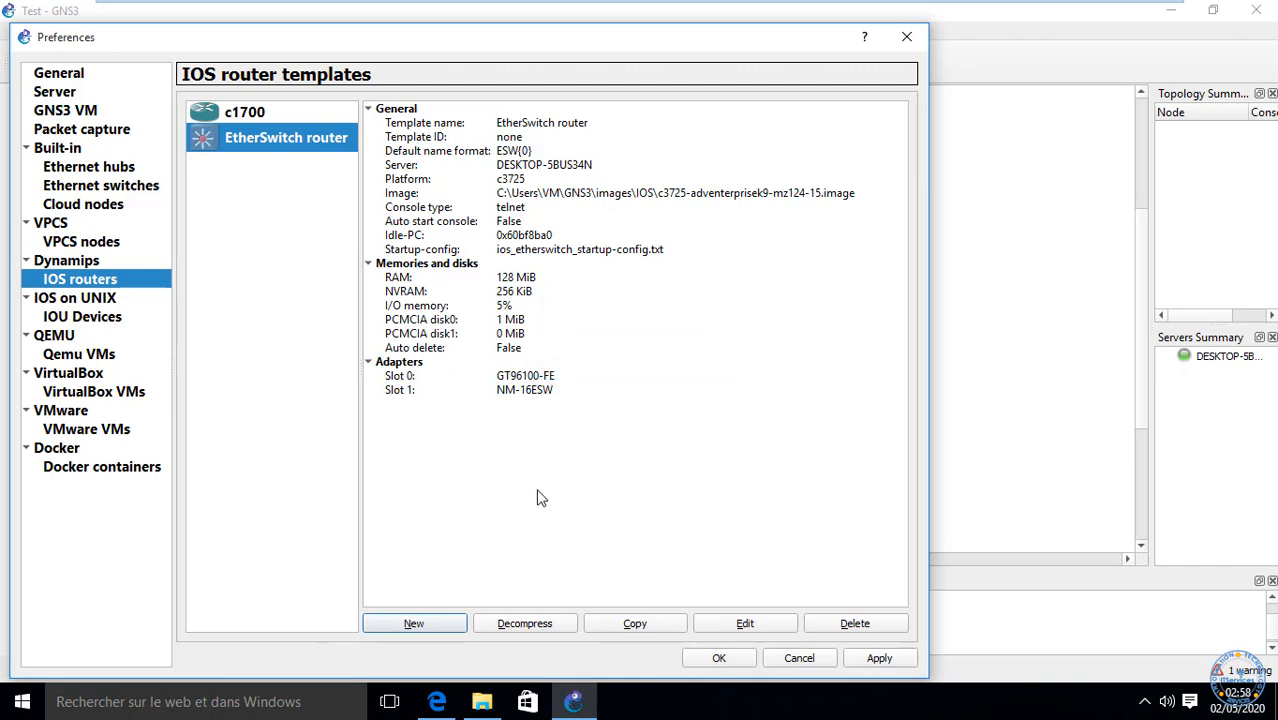
Step: Browse IOU and Qemu templates, then try a VirtualBox VM template and abandon it after the VBoxManage error
{"action": "left_click", "coordinate": [77, 320]}
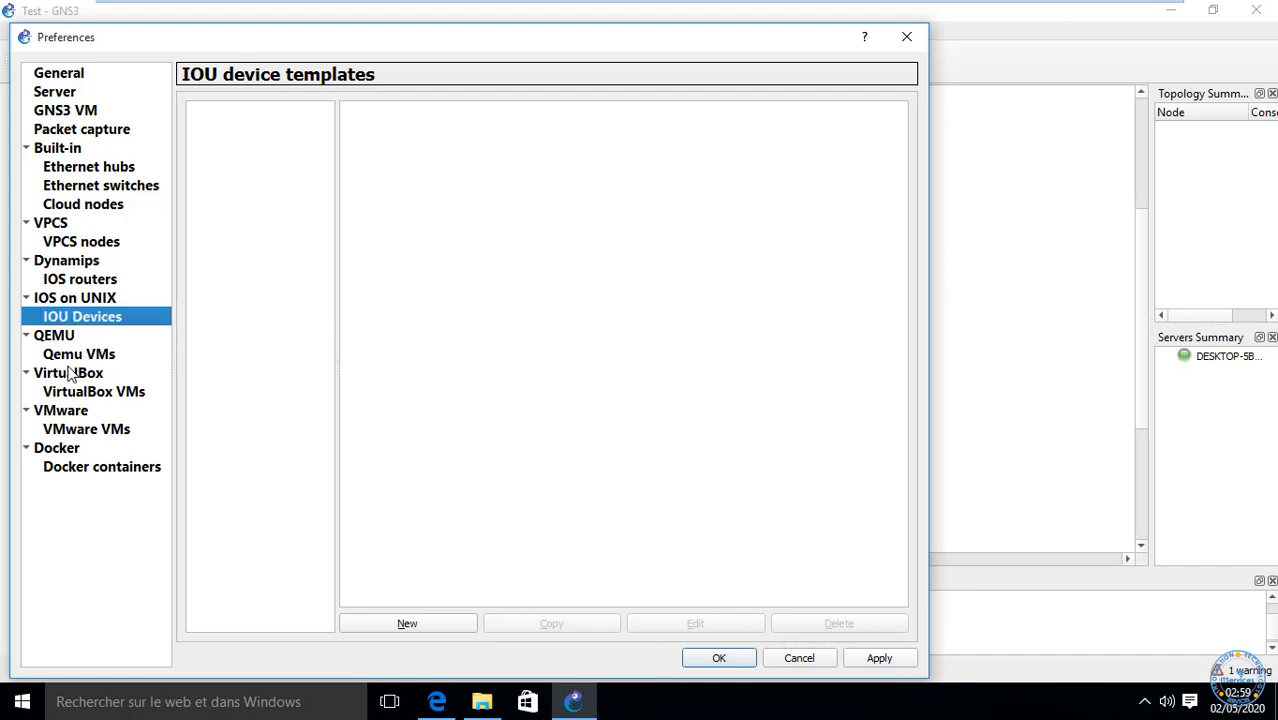
{"action": "left_click", "coordinate": [62, 356]}
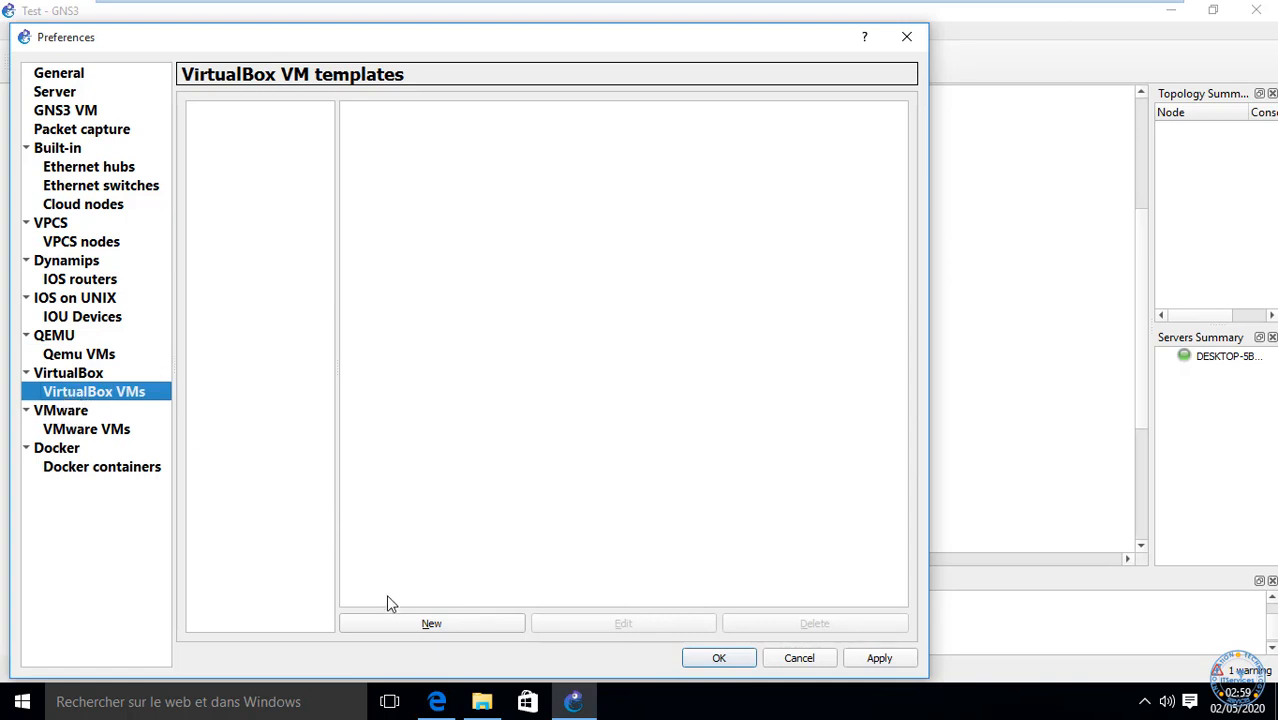
{"action": "left_click", "coordinate": [425, 624]}
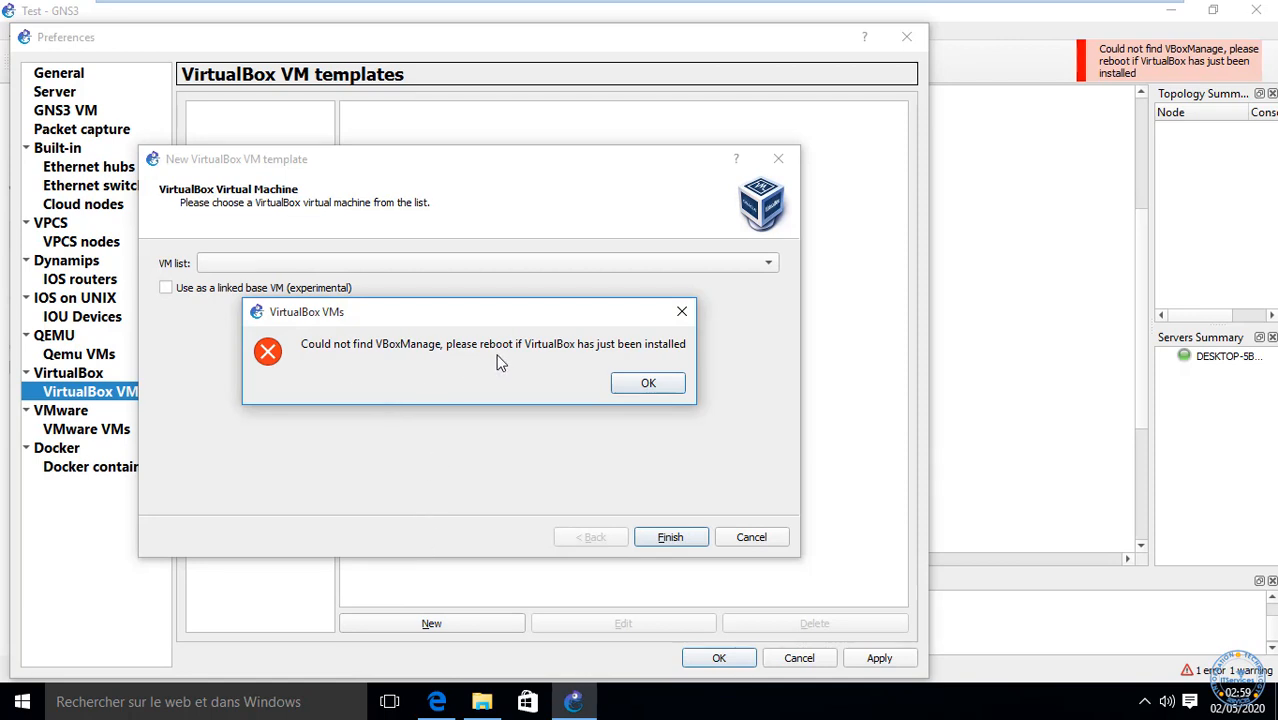
{"action": "left_click", "coordinate": [646, 383]}
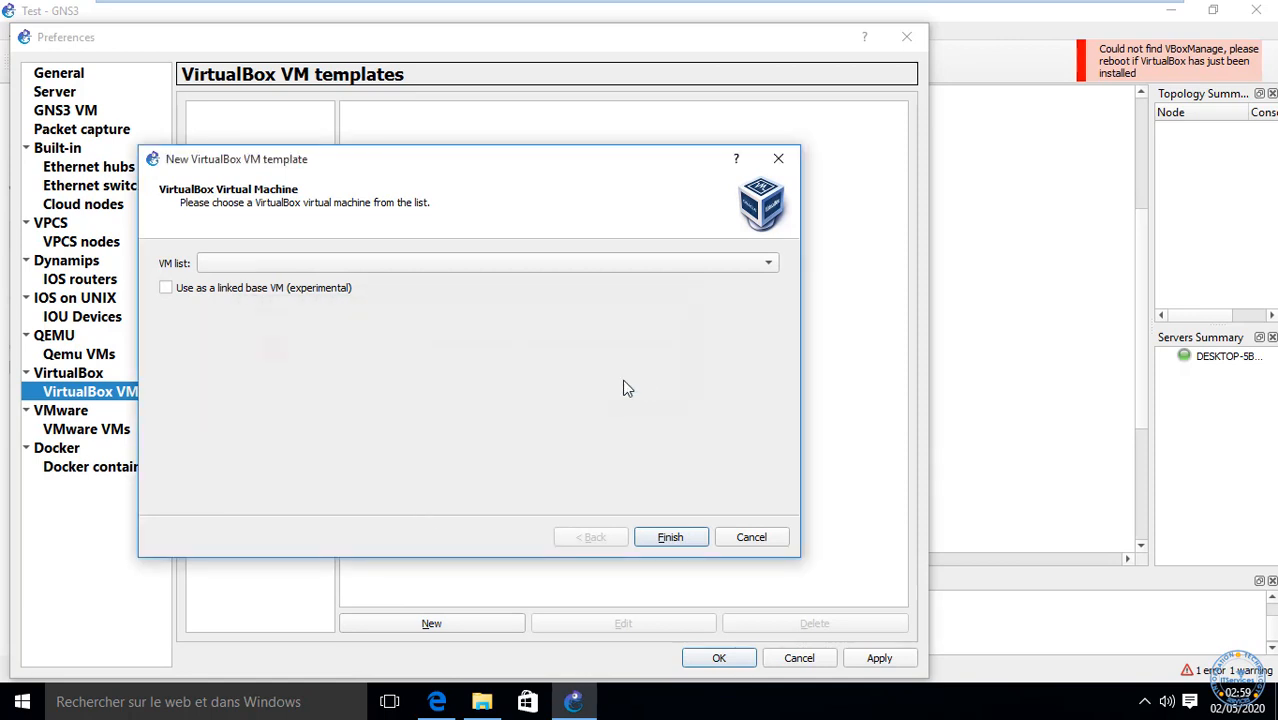
{"action": "left_click", "coordinate": [751, 537]}
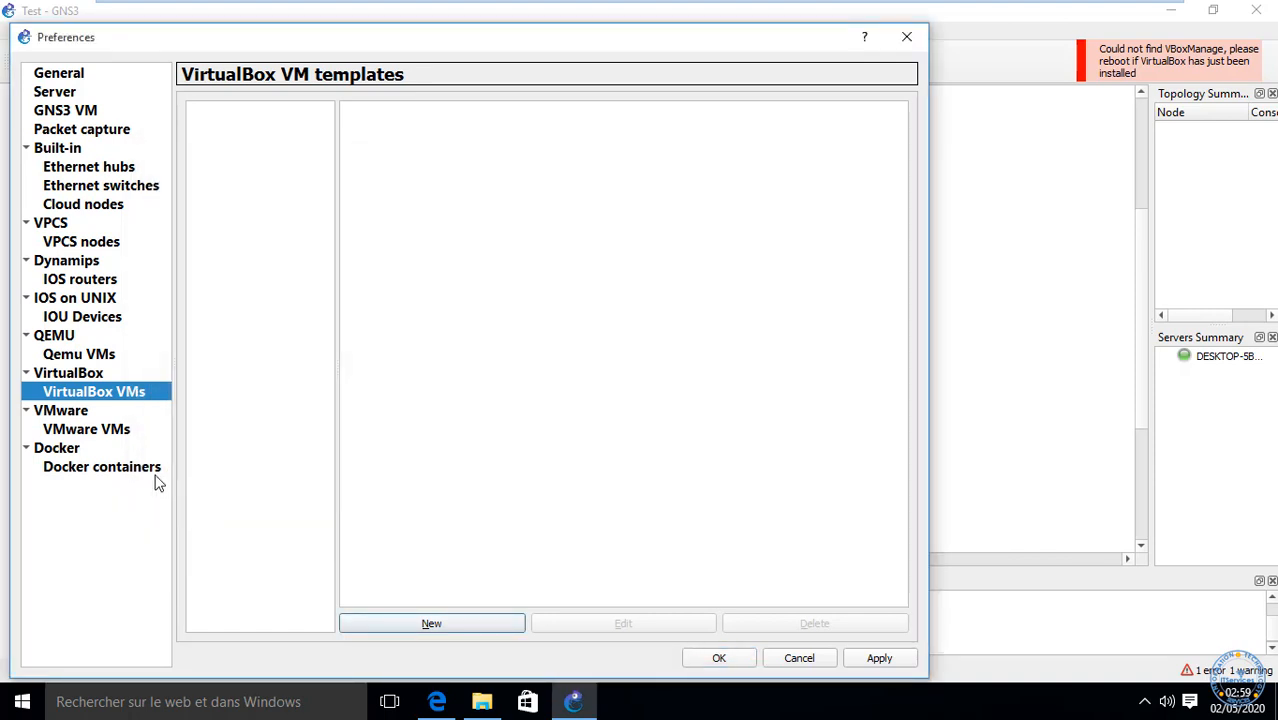
Step: Retry the VirtualBox template, abandon it after the same error, and view VMware VM templates
{"action": "left_click", "coordinate": [436, 620]}
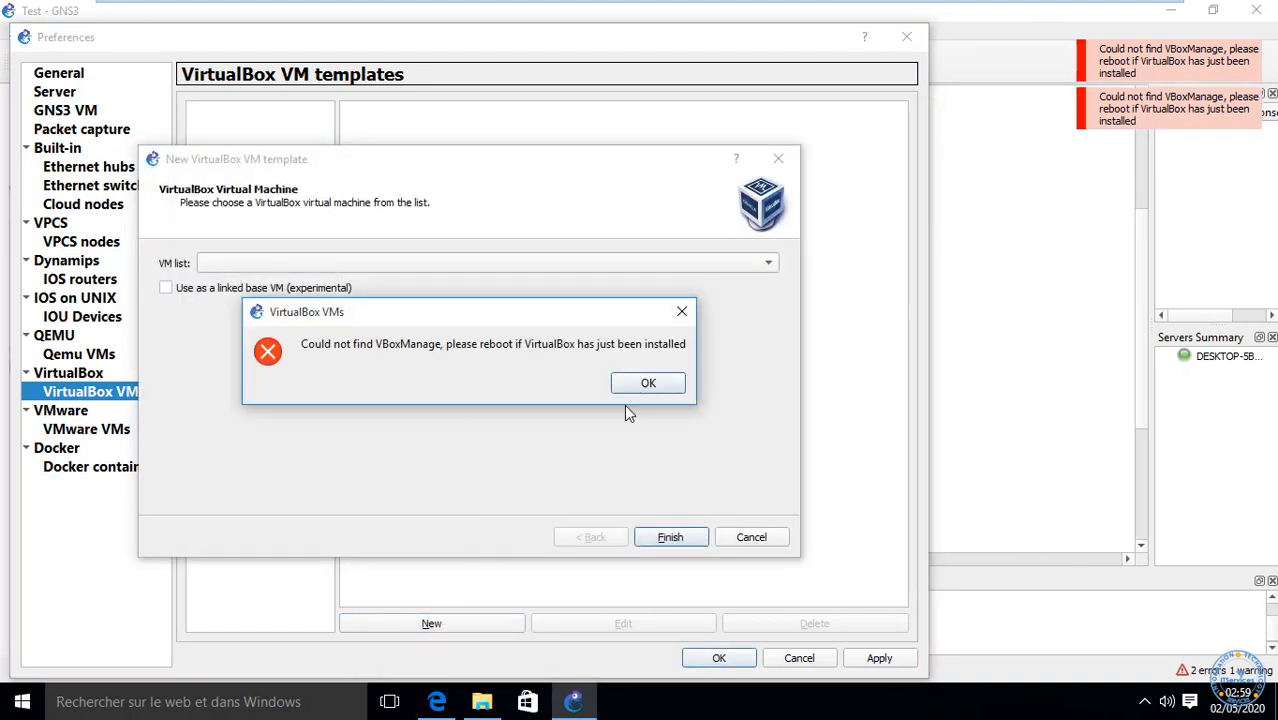
{"action": "left_click", "coordinate": [648, 384]}
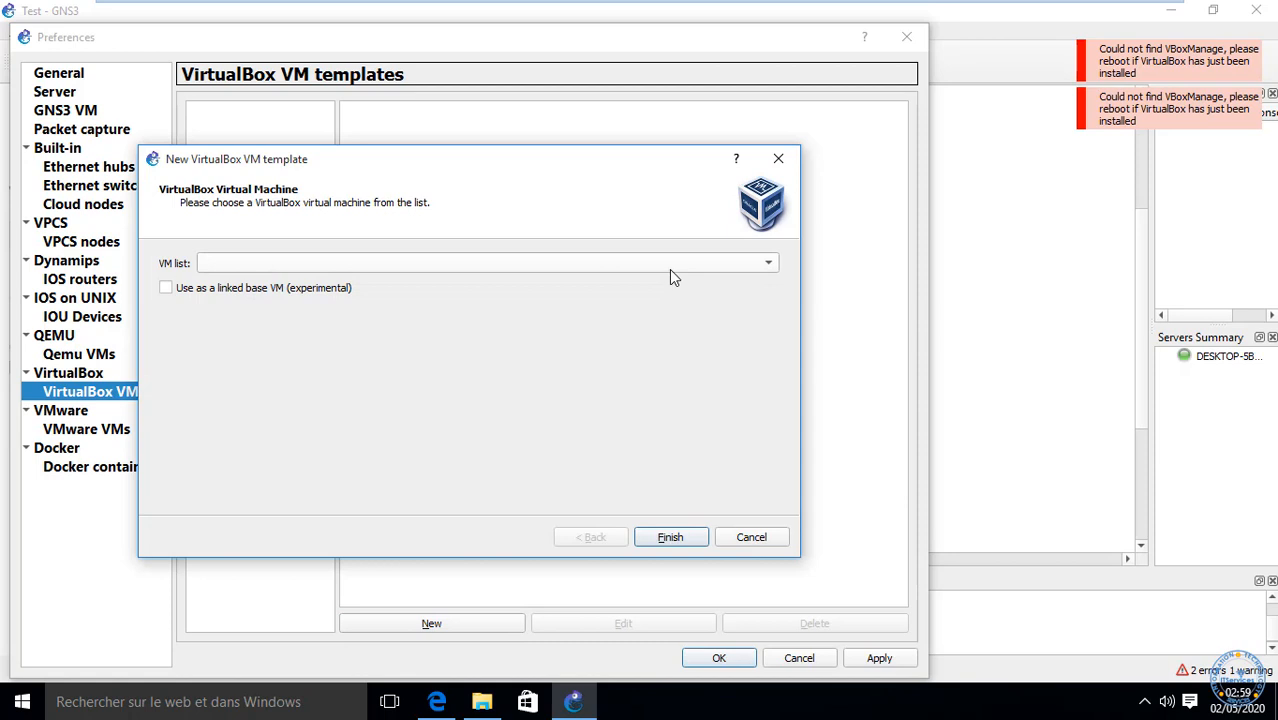
{"action": "left_click", "coordinate": [751, 537]}
{"action": "left_click", "coordinate": [96, 432]}
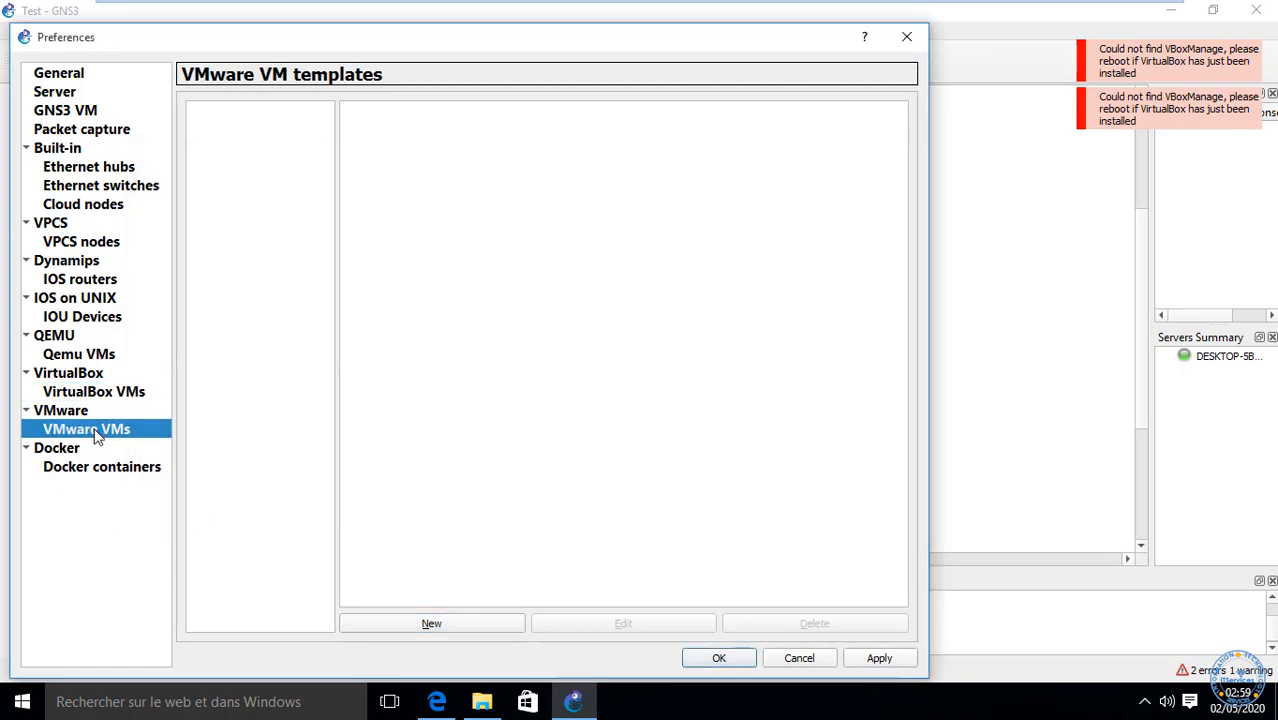
Step: Start and cancel a new VMware VM template, then view the Docker container templates page
{"action": "left_click", "coordinate": [435, 624]}
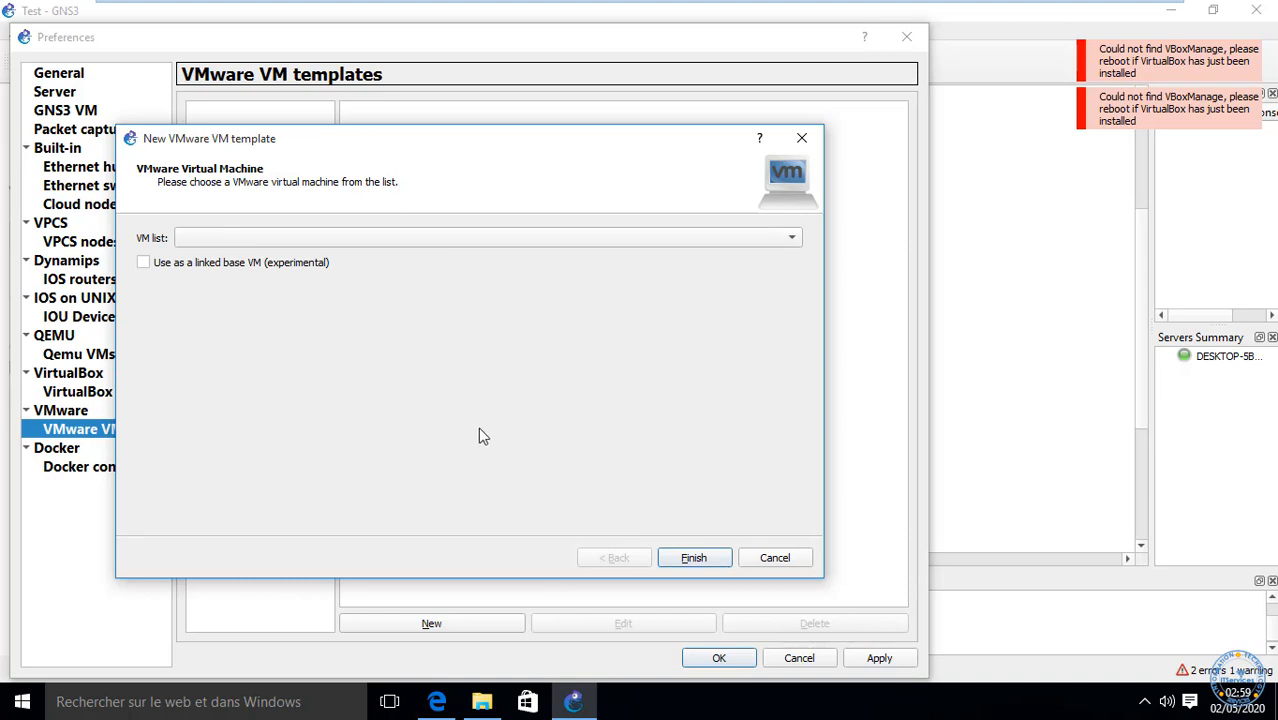
{"action": "left_click", "coordinate": [772, 560]}
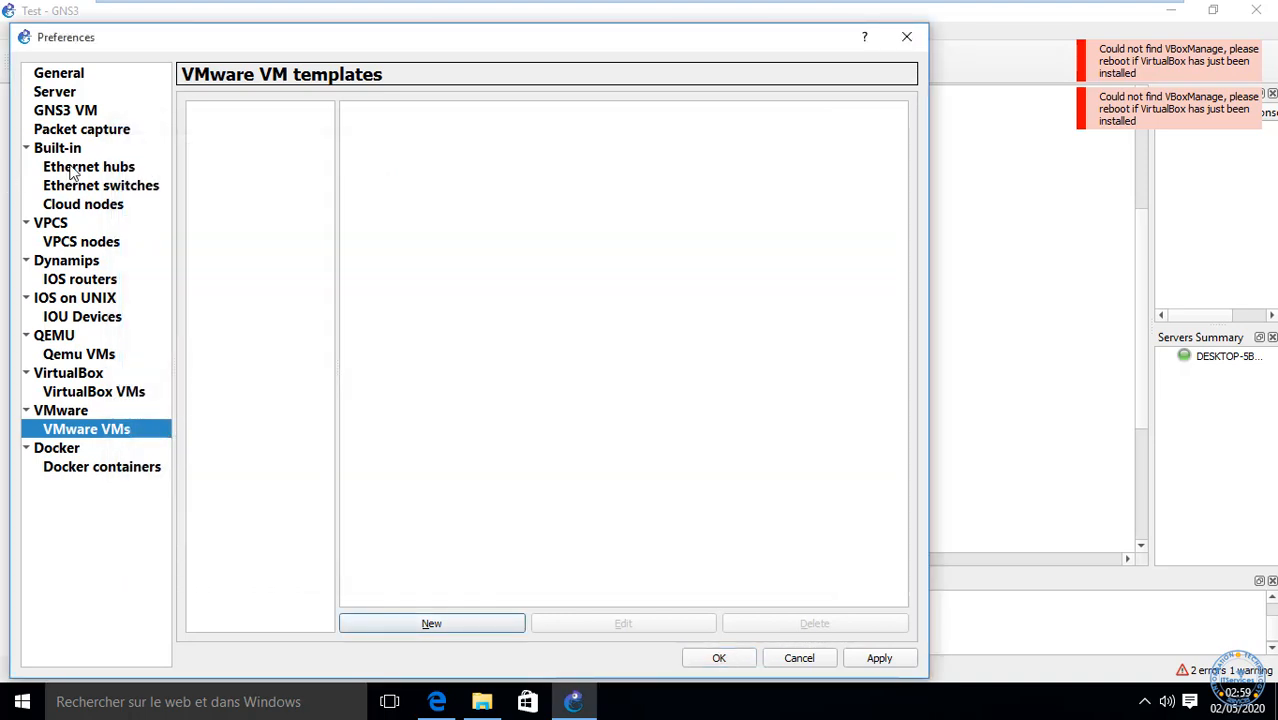
{"action": "left_click", "coordinate": [83, 470]}
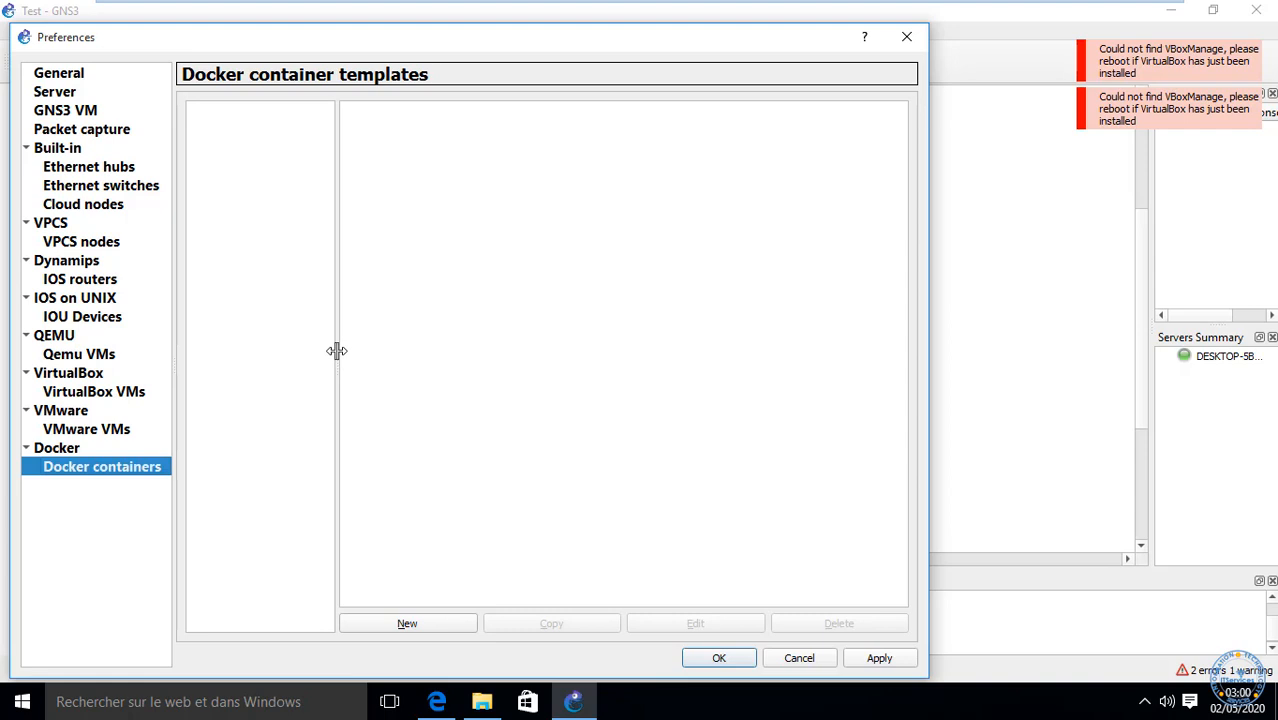
{"action": "left_click_drag", "start_coordinate": [325, 359], "coordinate": [393, 386]}
Step: Close Preferences and browse the Routers, Switches and all-devices lists for the c1700 and EtherSwitch templates
{"action": "left_click", "coordinate": [719, 659]}
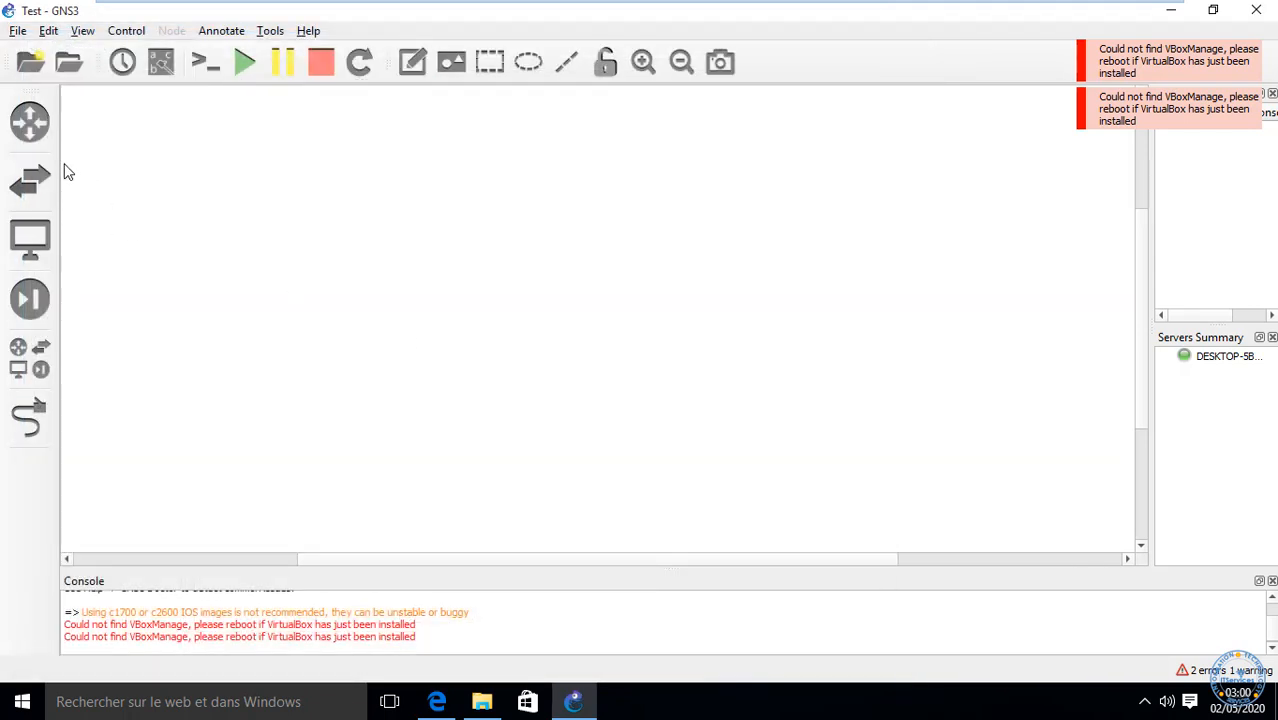
{"action": "left_click", "coordinate": [30, 121]}
{"action": "left_click", "coordinate": [112, 148]}
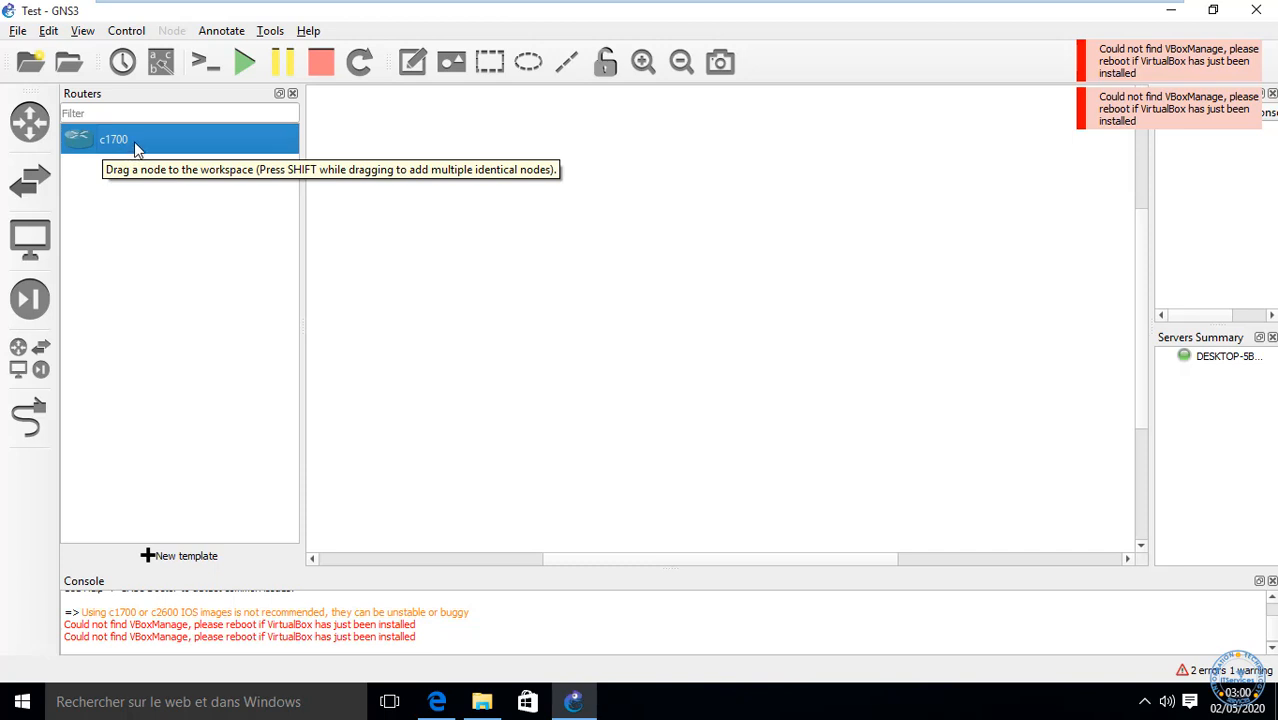
{"action": "left_click", "coordinate": [34, 186]}
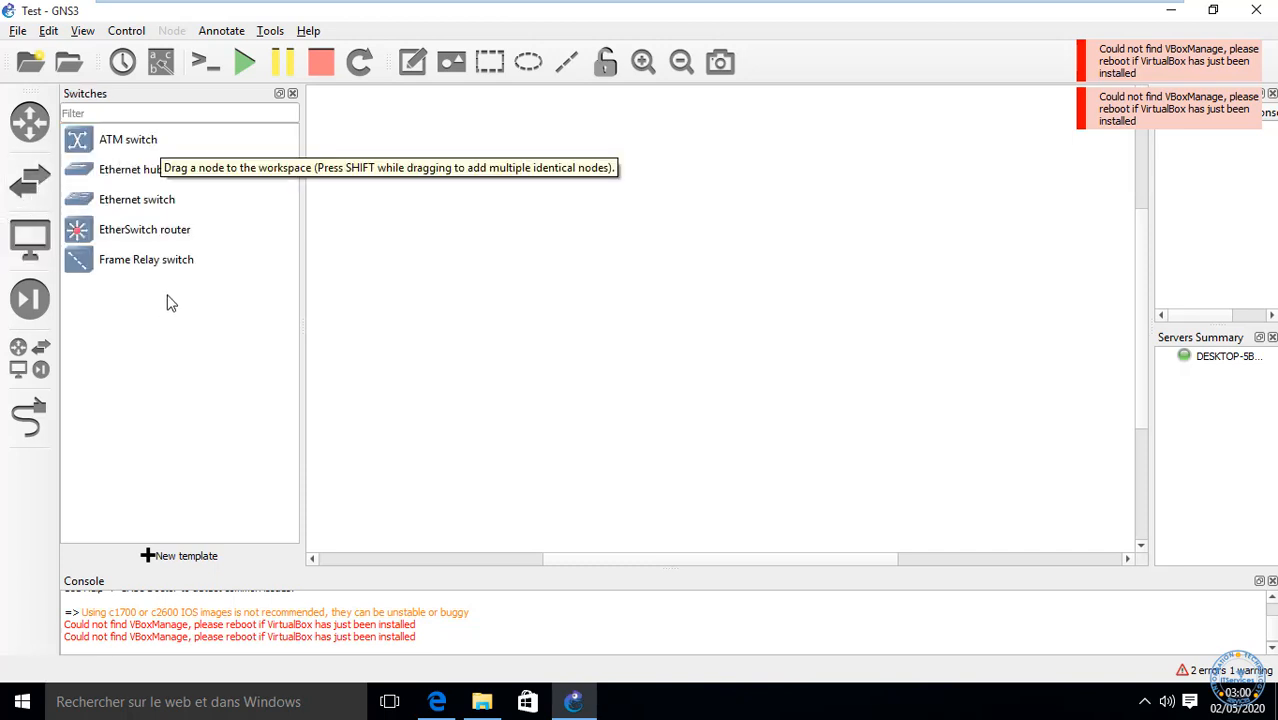
{"action": "left_click", "coordinate": [135, 237]}
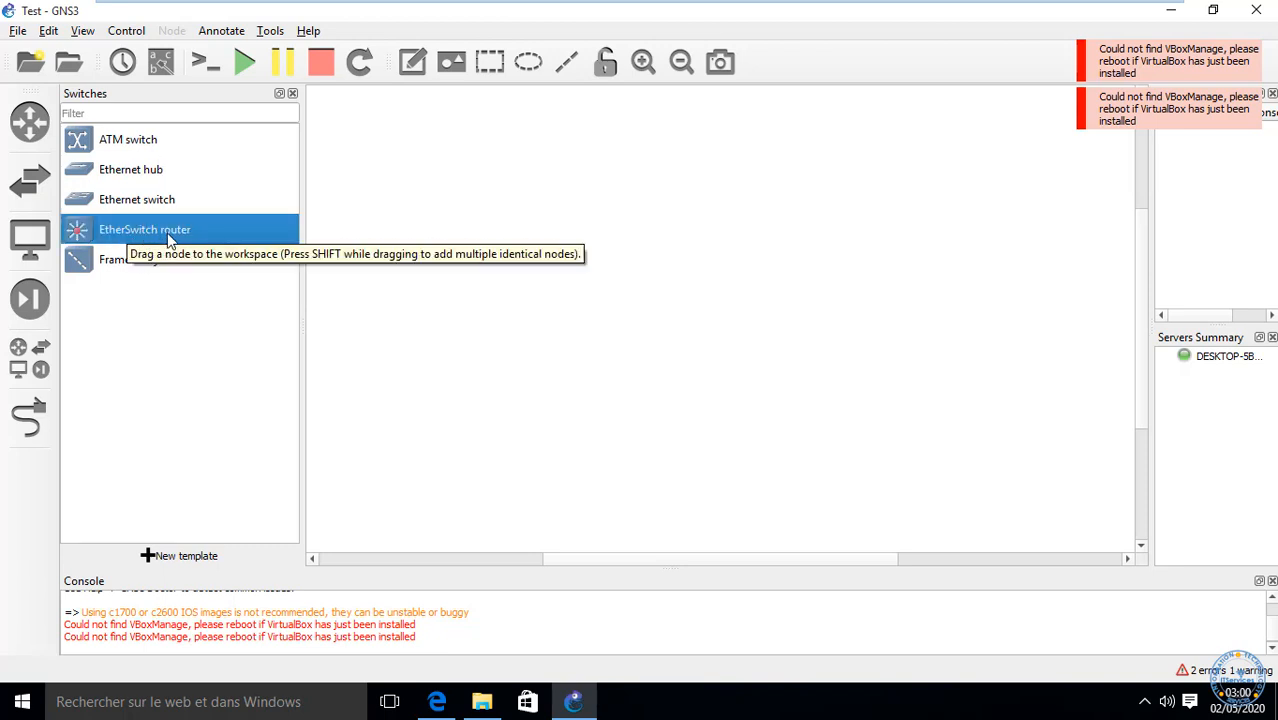
{"action": "left_click", "coordinate": [29, 362]}
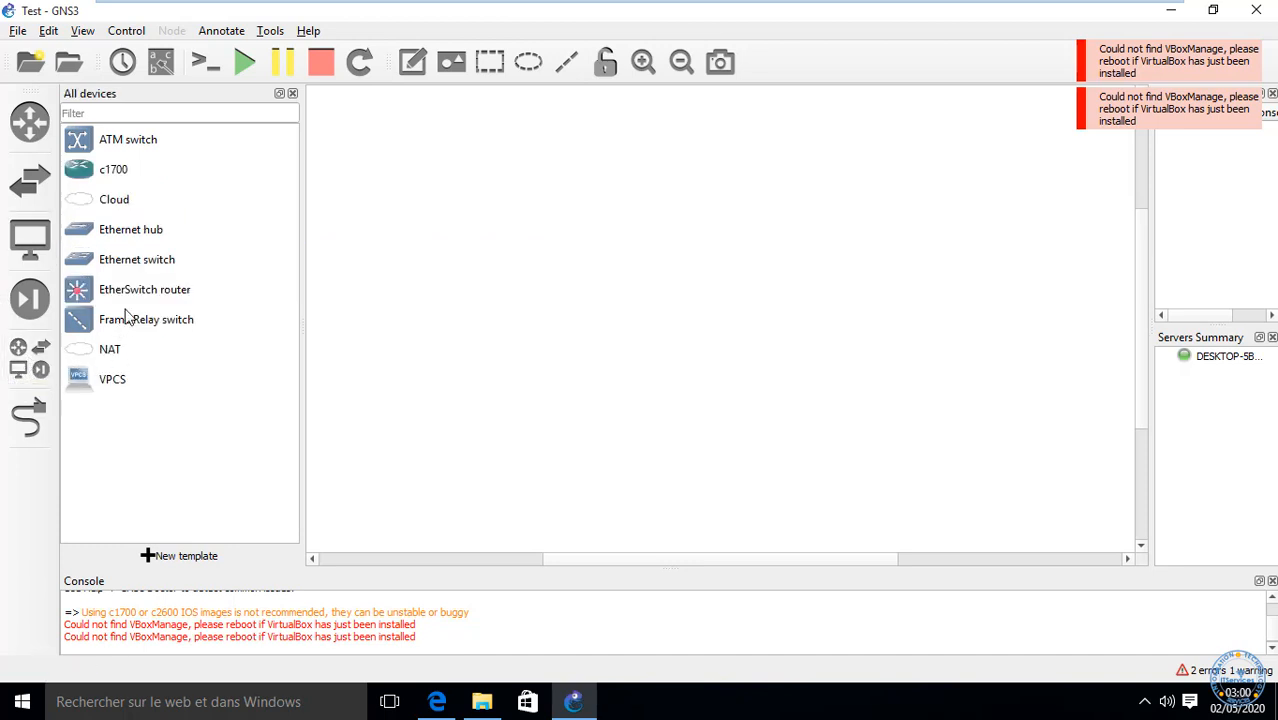
{"action": "left_click", "coordinate": [124, 292]}
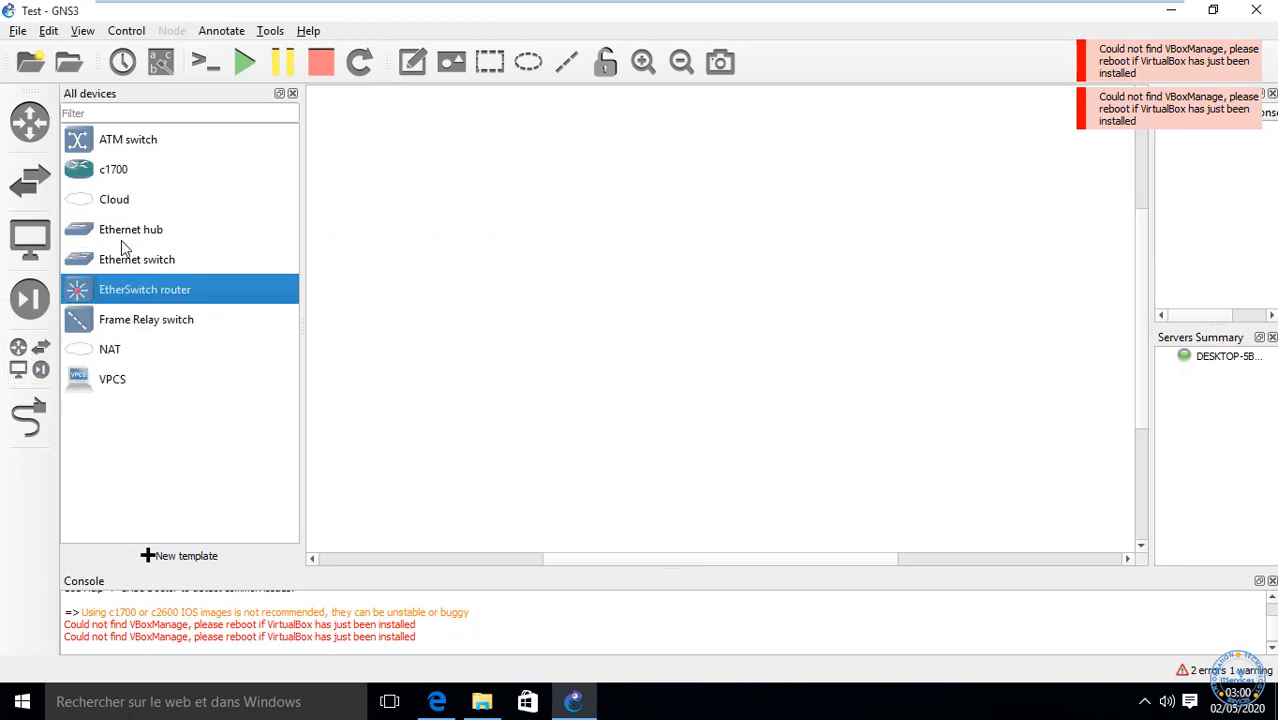
Step: Add c1700 router R1, EtherSwitch ESW1, VPCS hosts PC1 and PC2, and Ethernet Switch1 to the workspace
{"action": "left_click", "coordinate": [124, 173]}
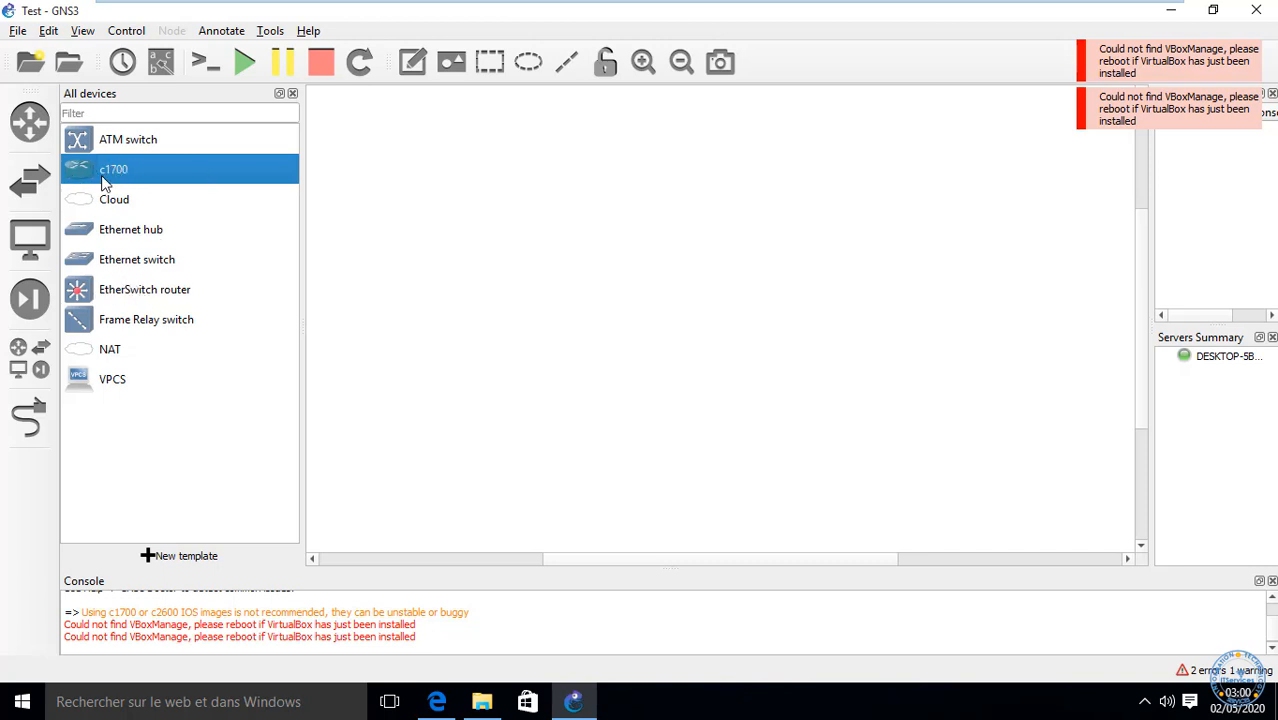
{"action": "left_click_drag", "start_coordinate": [105, 178], "coordinate": [489, 362]}
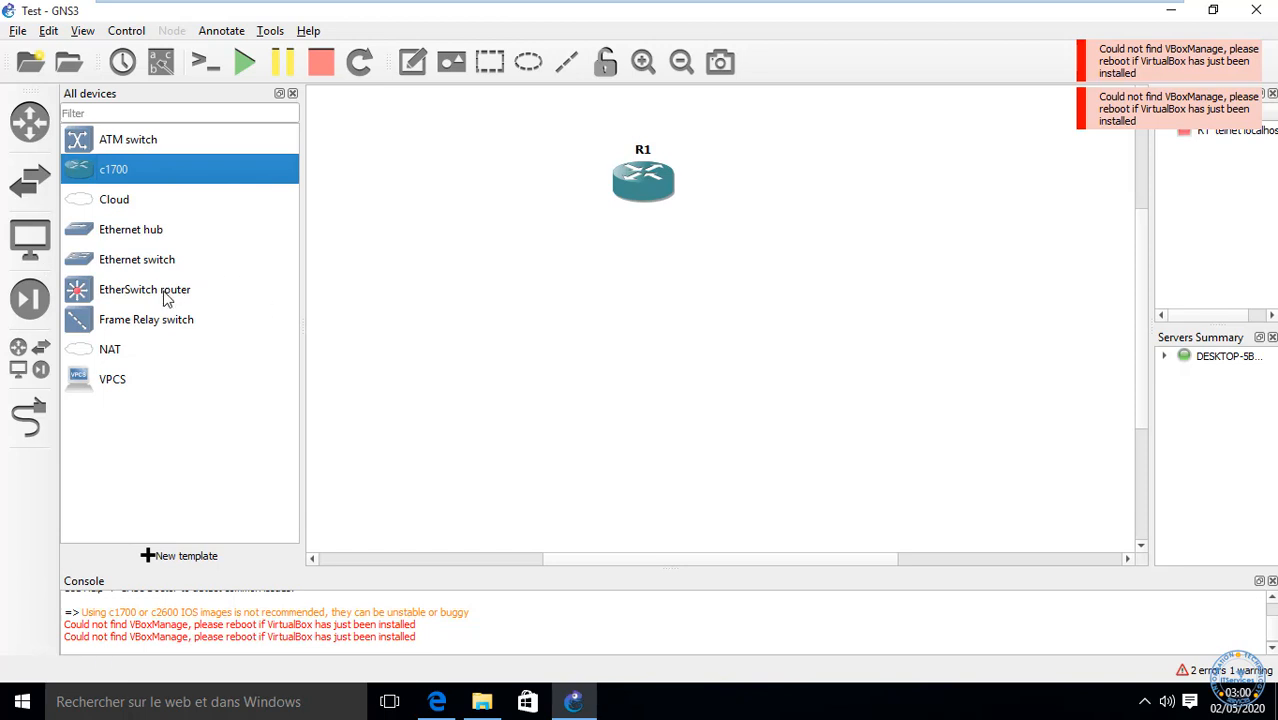
{"action": "left_click", "coordinate": [133, 297]}
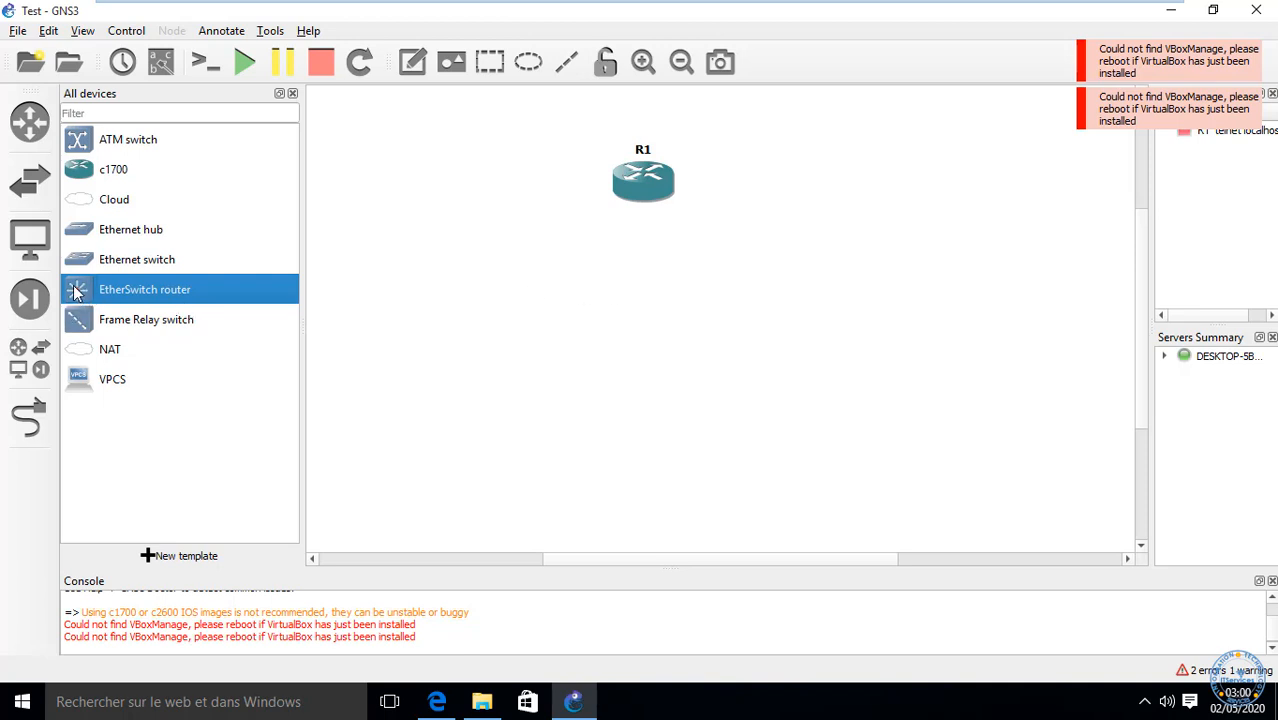
{"action": "left_click_drag", "start_coordinate": [78, 290], "coordinate": [613, 331]}
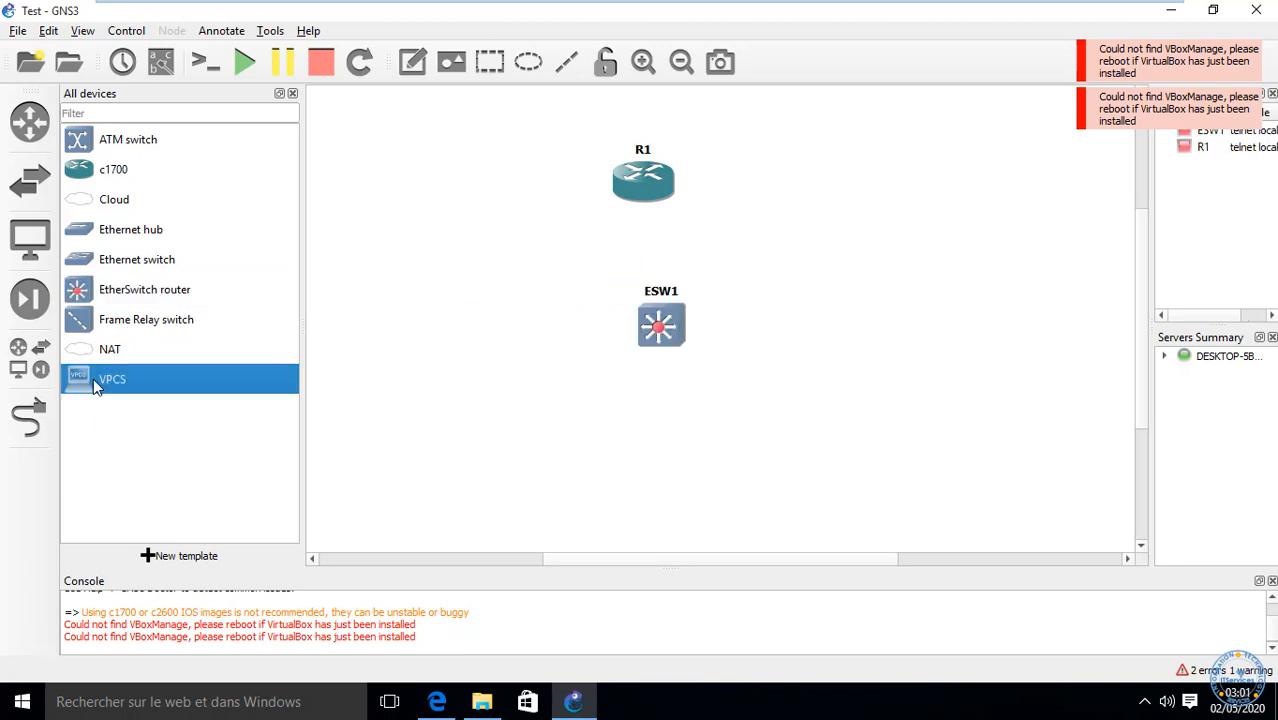
{"action": "left_click", "coordinate": [94, 382]}
{"action": "left_click_drag", "start_coordinate": [112, 380], "coordinate": [472, 420]}
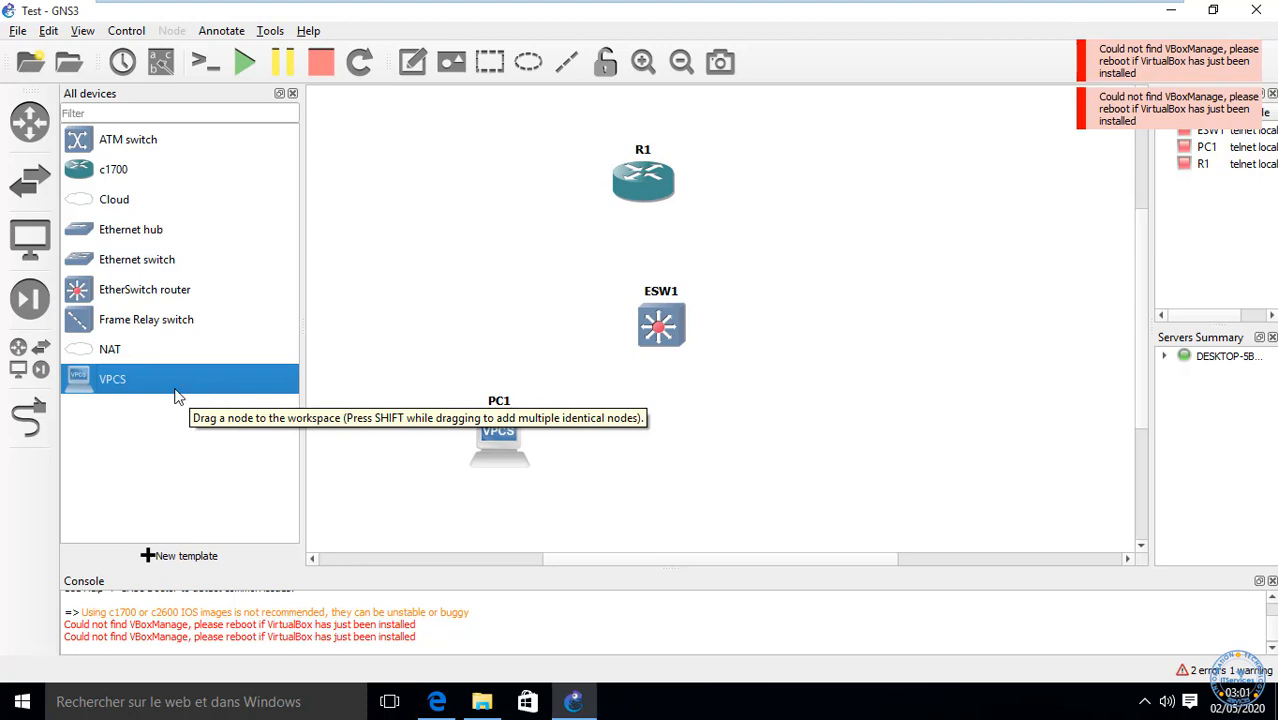
{"action": "left_click_drag", "start_coordinate": [95, 382], "coordinate": [740, 456]}
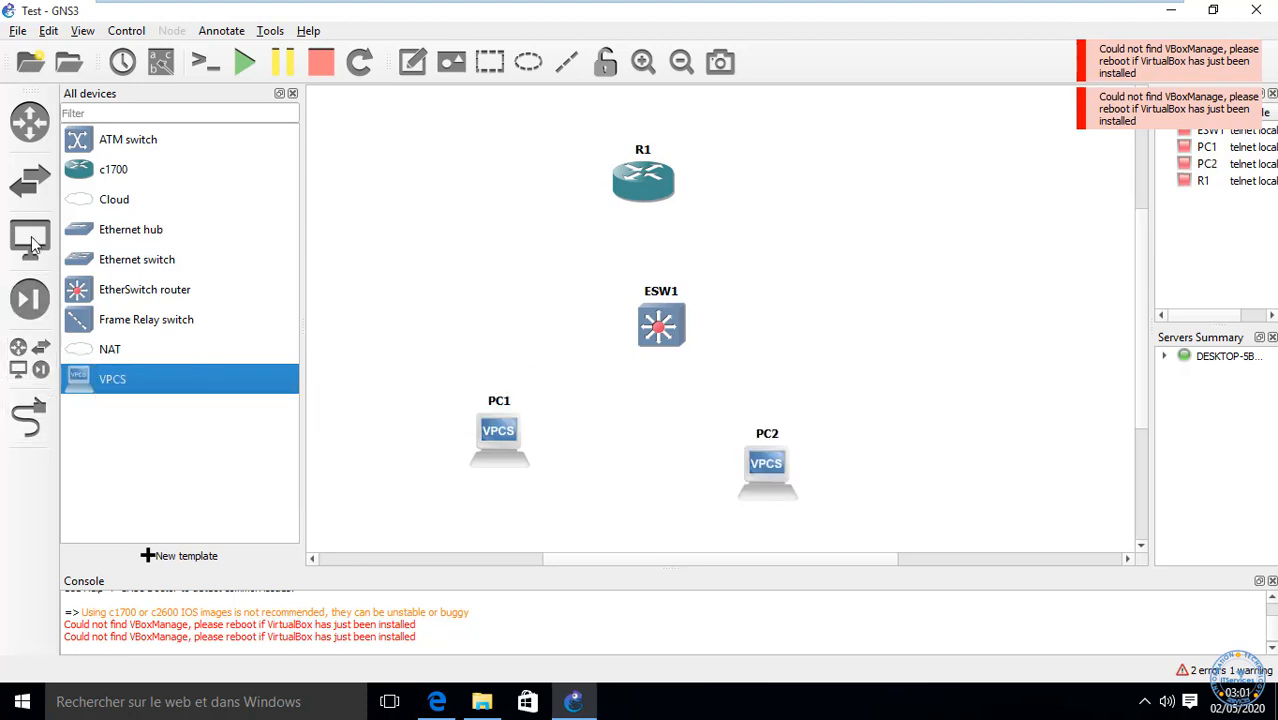
{"action": "left_click", "coordinate": [112, 265]}
{"action": "left_click_drag", "start_coordinate": [112, 265], "coordinate": [582, 332]}
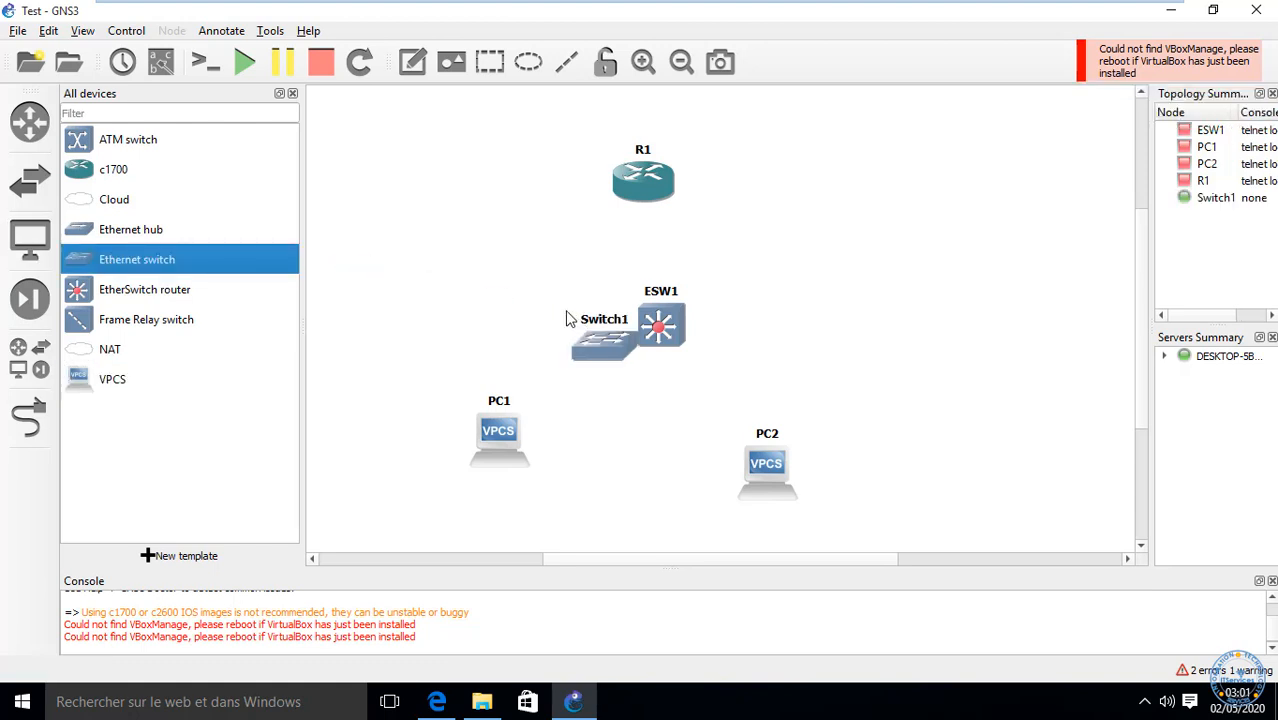
Step: Close the device list and stack ESW1 and Switch1 below R1, with PC1 and PC2 underneath
{"action": "left_click", "coordinate": [292, 94]}
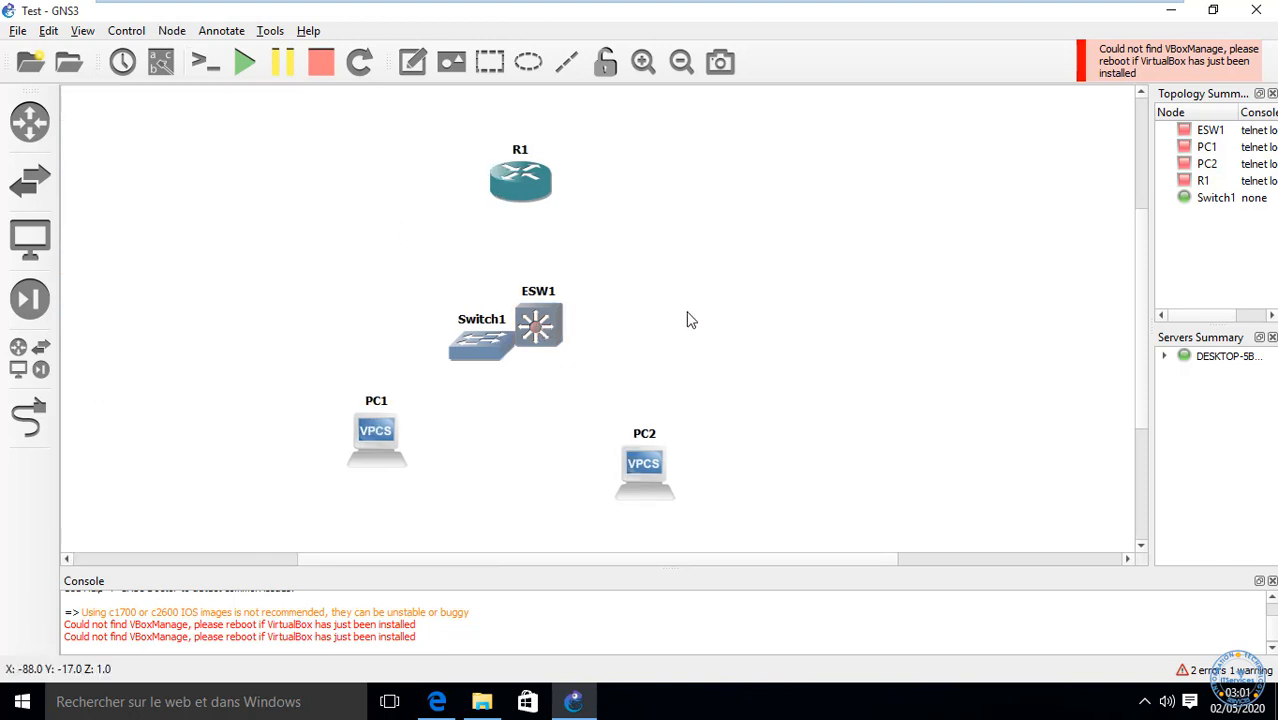
{"action": "left_click_drag", "start_coordinate": [540, 322], "coordinate": [505, 278]}
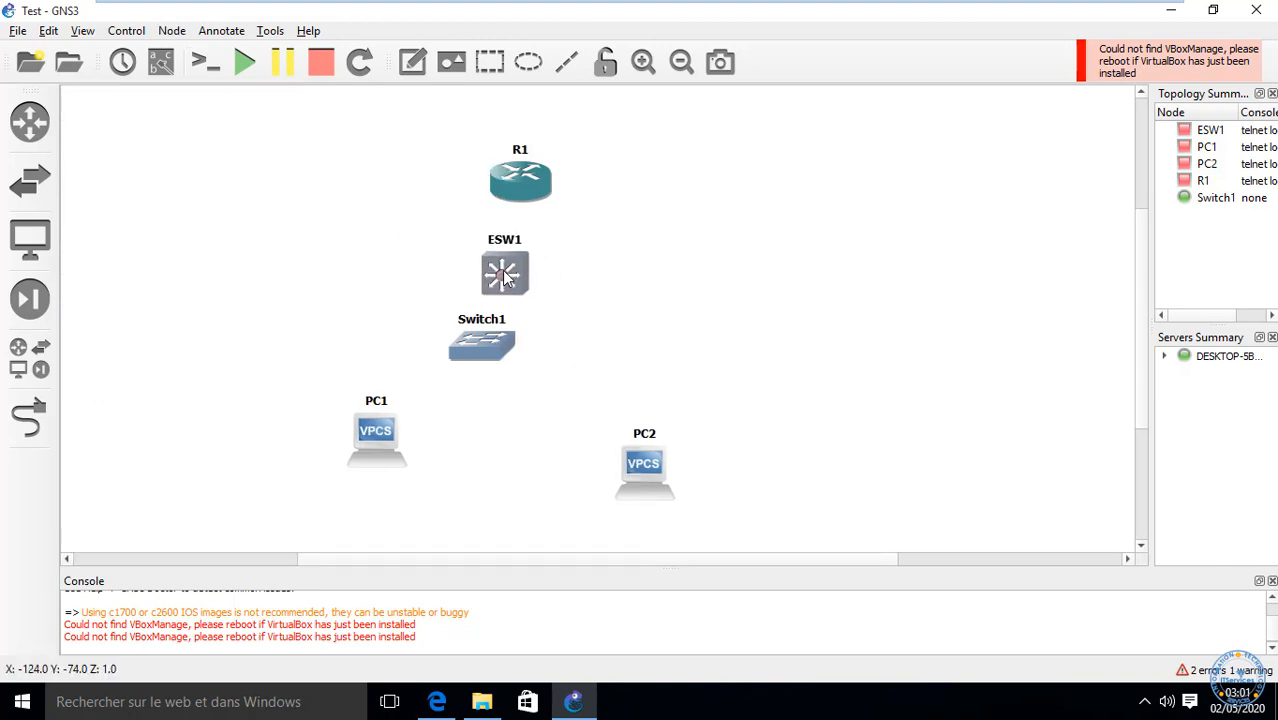
{"action": "left_click_drag", "start_coordinate": [477, 341], "coordinate": [503, 377]}
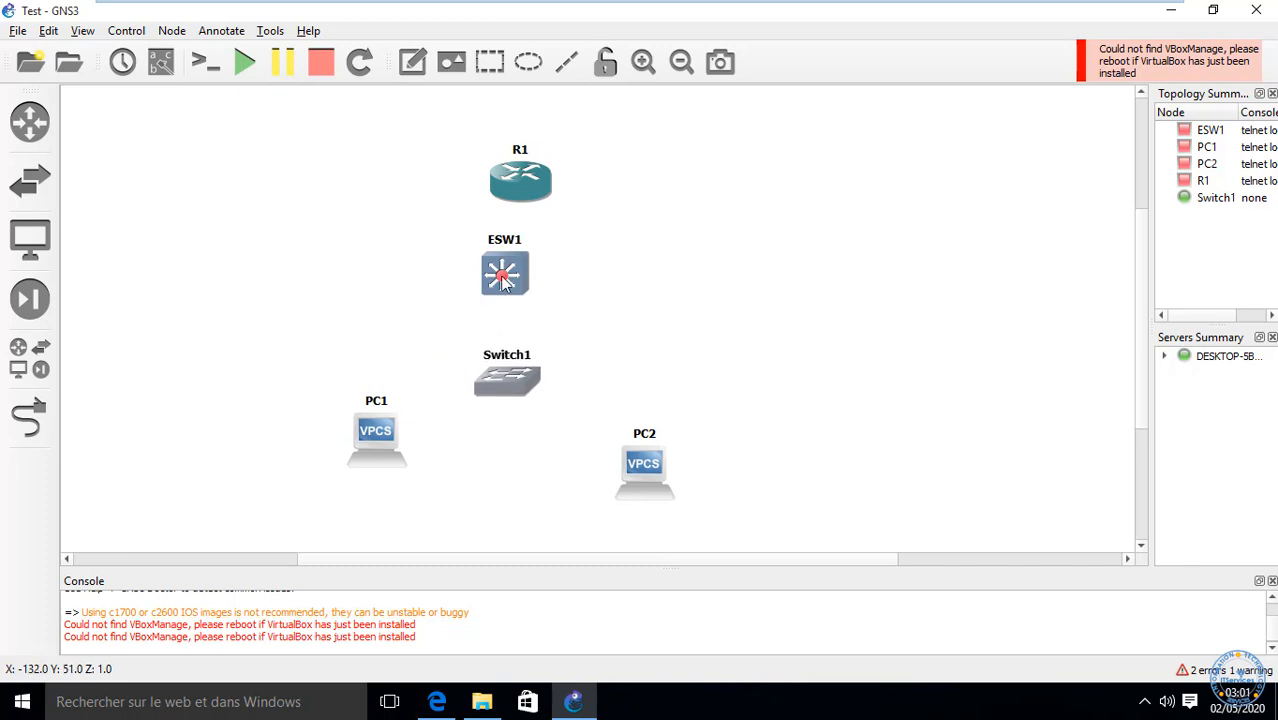
{"action": "left_click_drag", "start_coordinate": [503, 280], "coordinate": [521, 290]}
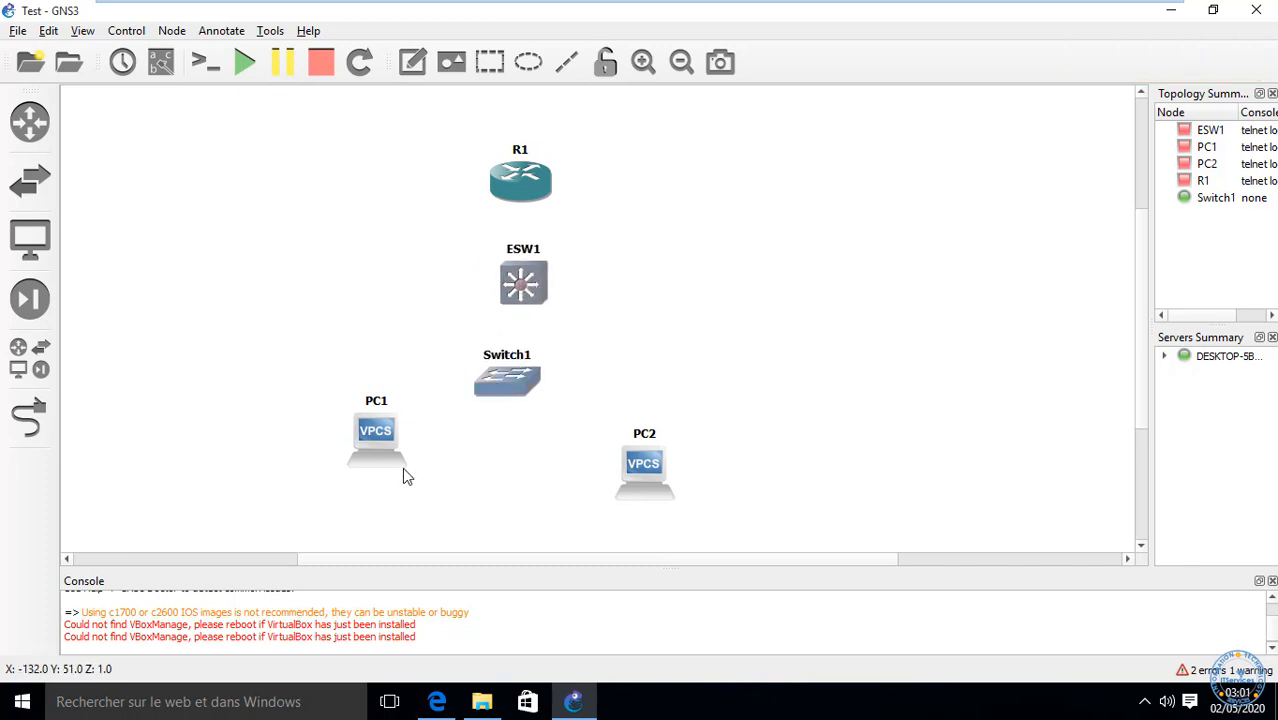
{"action": "left_click_drag", "start_coordinate": [404, 472], "coordinate": [465, 504]}
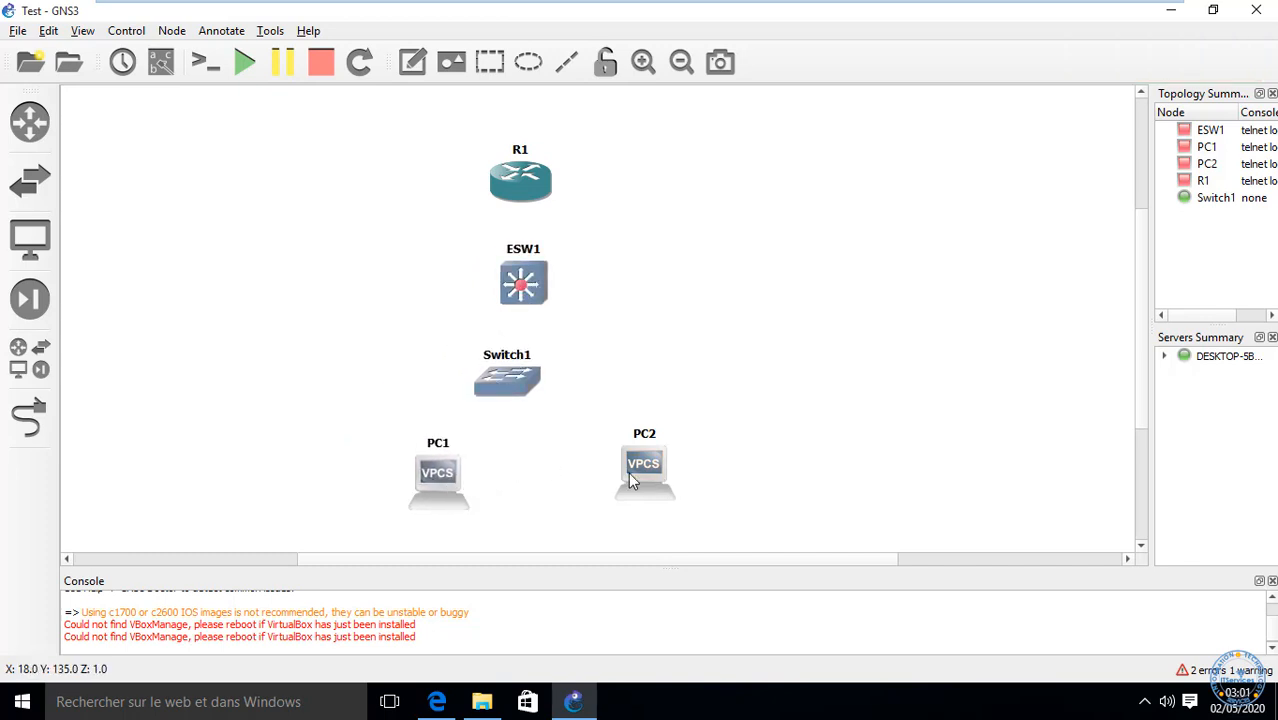
{"action": "left_click_drag", "start_coordinate": [630, 481], "coordinate": [587, 481]}
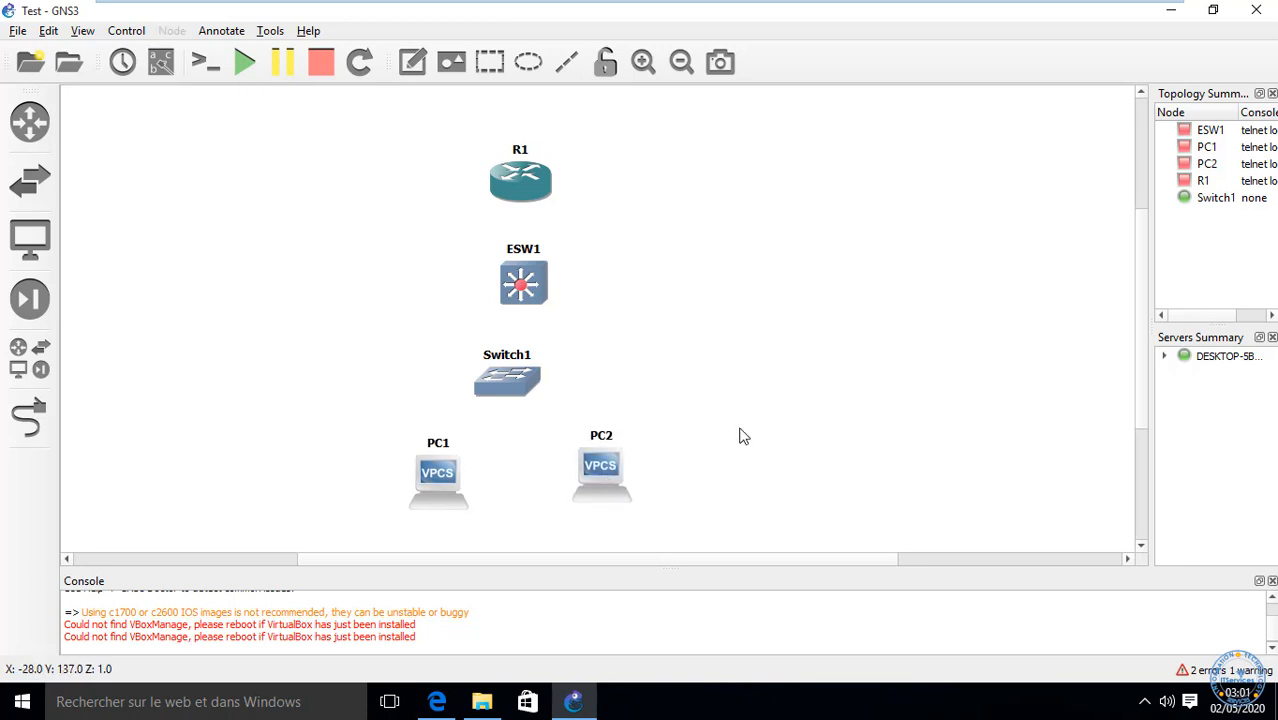
Step: Cable PC1 Ethernet0 to Switch1 Ethernet0 and PC2 Ethernet0 to Switch1 Ethernet1
{"action": "left_click", "coordinate": [29, 418]}
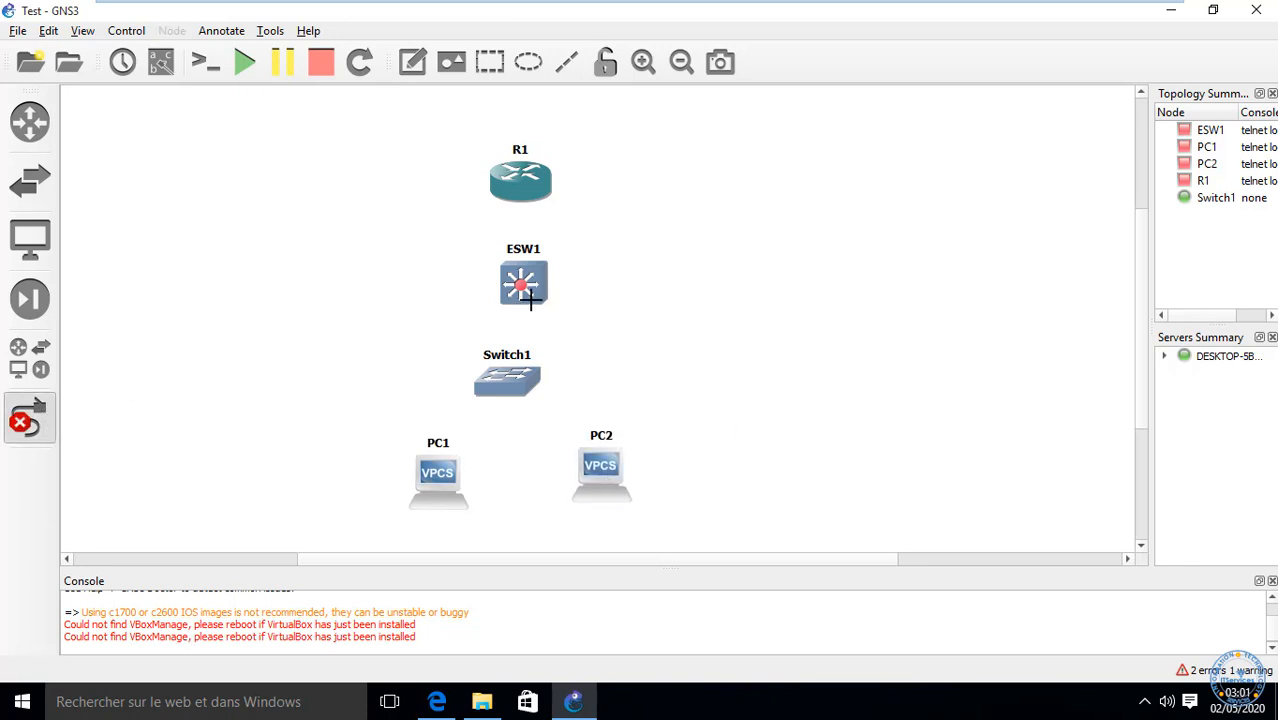
{"action": "left_click", "coordinate": [444, 483]}
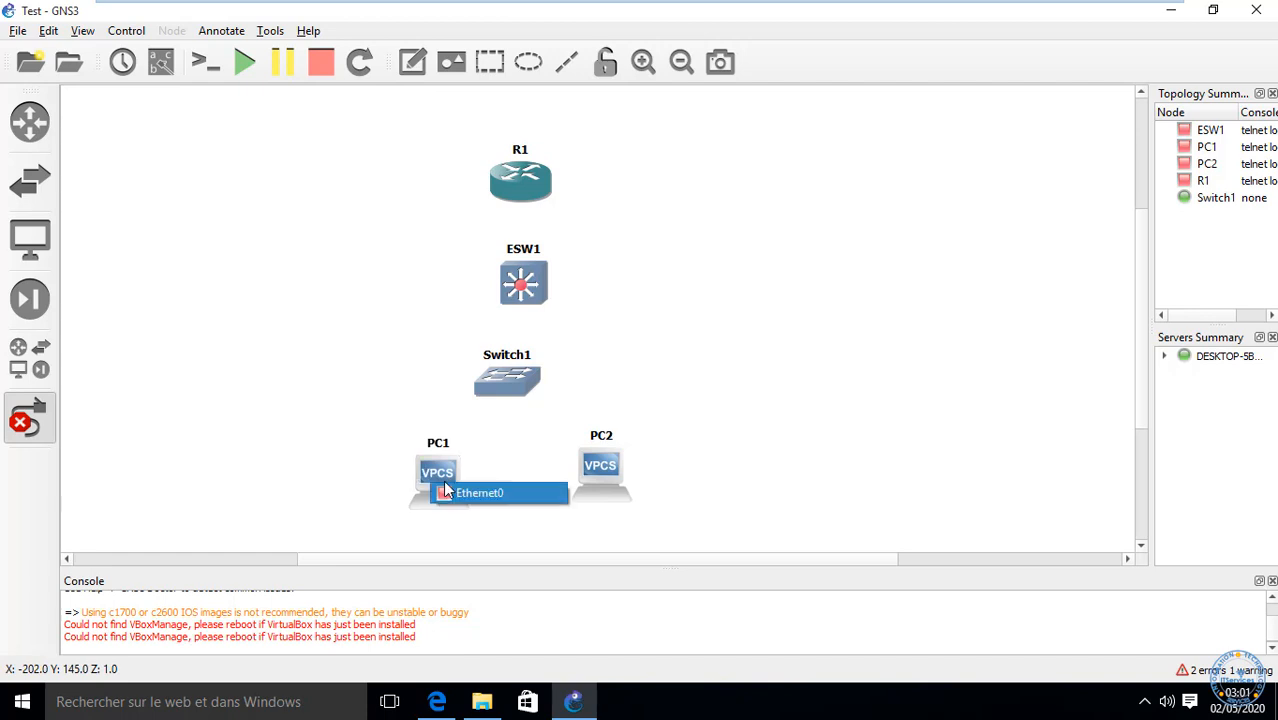
{"action": "left_click", "coordinate": [476, 493]}
{"action": "left_click", "coordinate": [508, 396]}
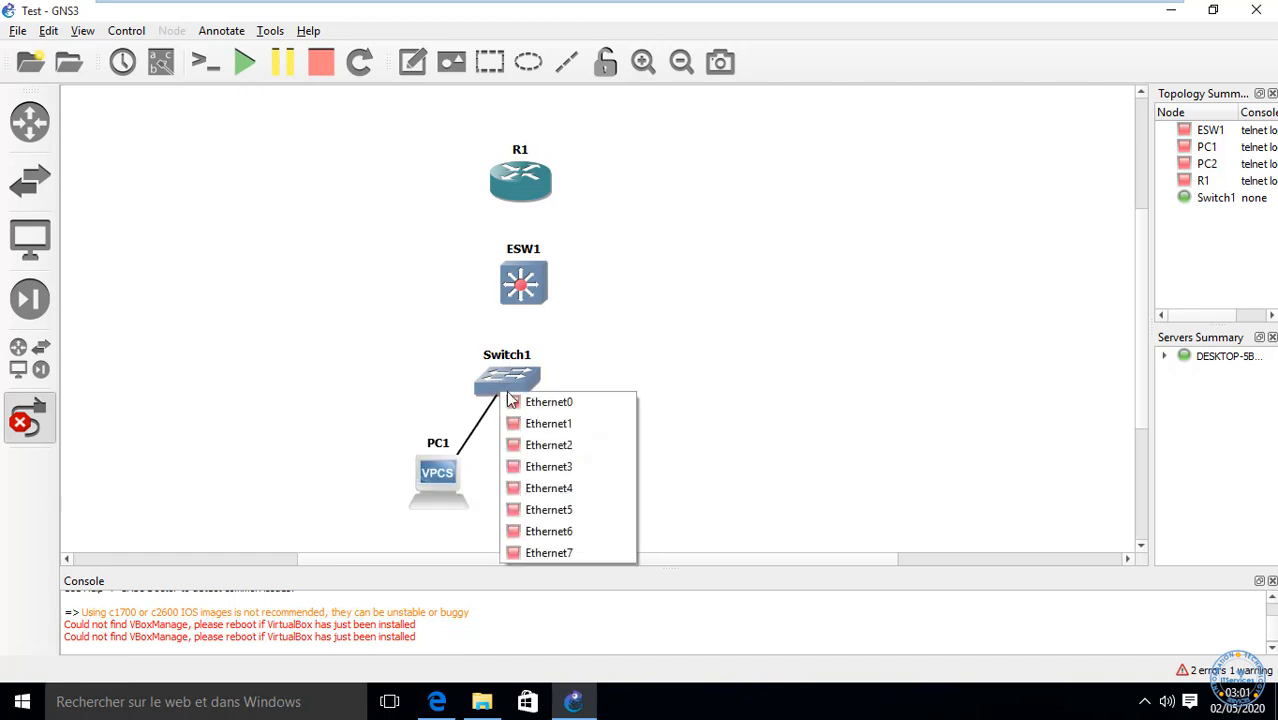
{"action": "left_click", "coordinate": [548, 402]}
{"action": "left_click", "coordinate": [610, 476]}
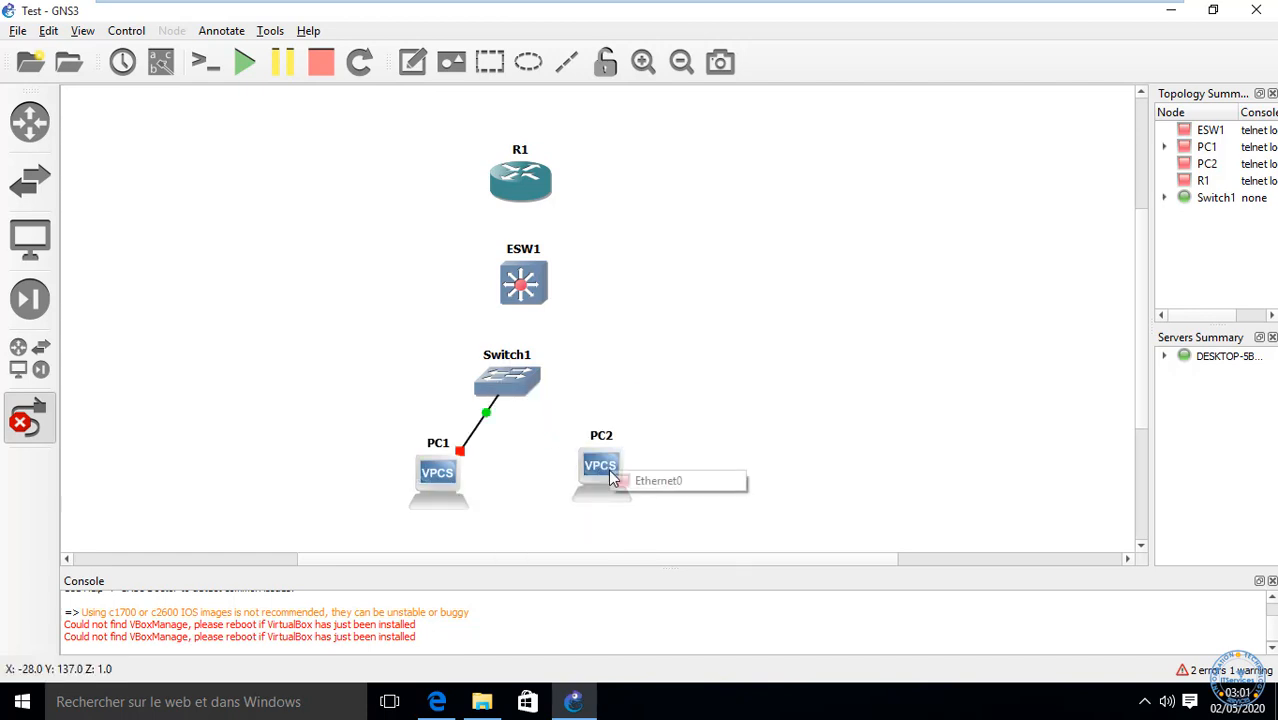
{"action": "left_click", "coordinate": [606, 478]}
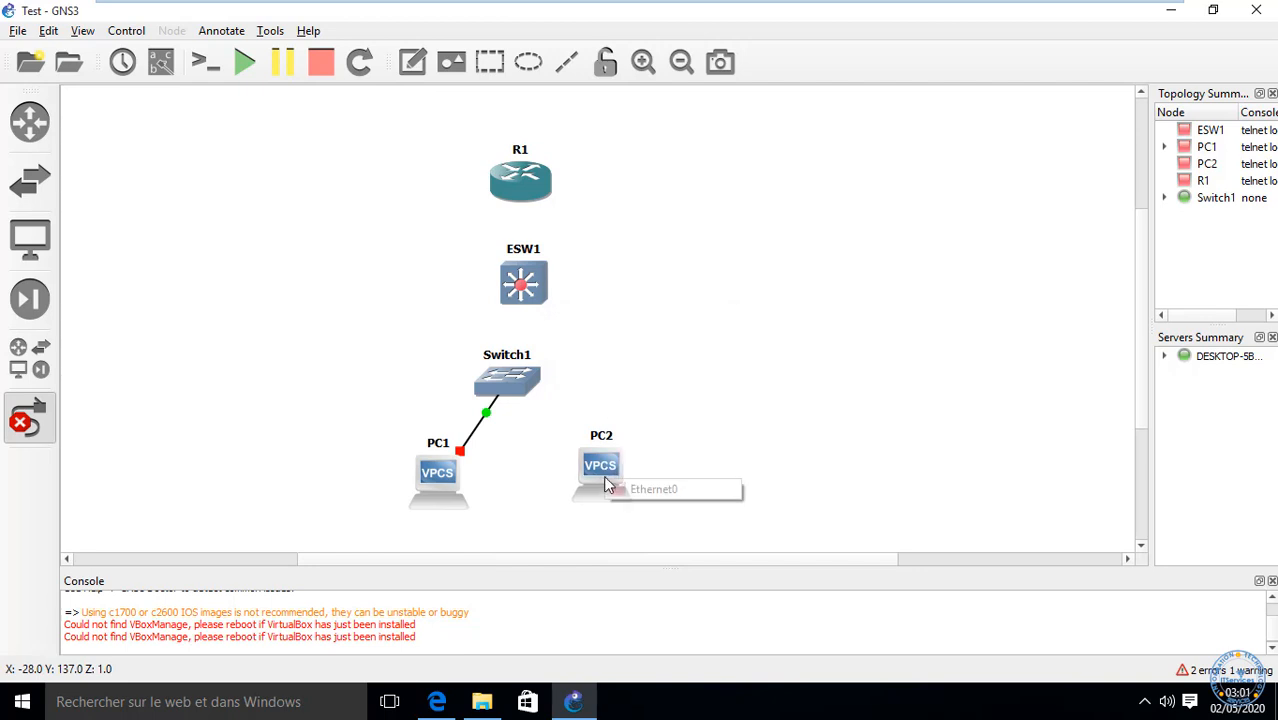
{"action": "left_click", "coordinate": [669, 491]}
{"action": "left_click", "coordinate": [510, 390]}
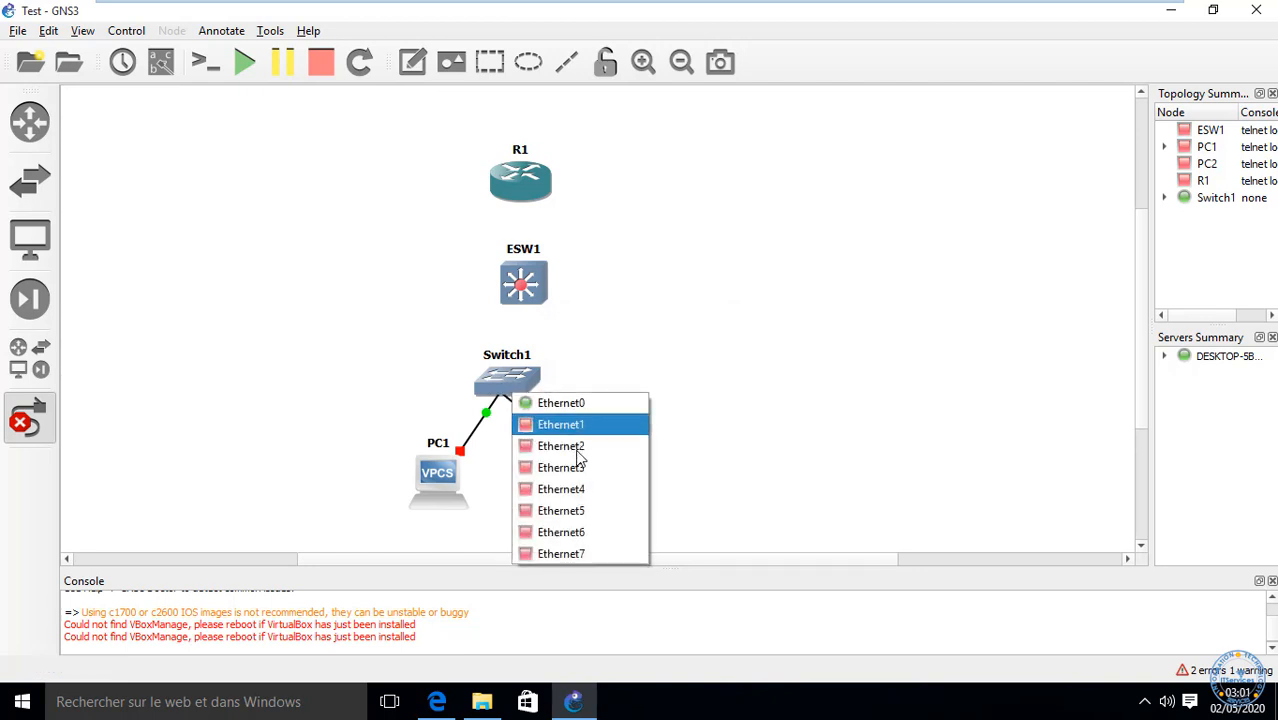
{"action": "left_click", "coordinate": [545, 424]}
Step: Link Switch1 up to ESW1, then ESW1 FastEthernet0/0 to R1 FastEthernet0/0, and exit link mode
{"action": "left_click", "coordinate": [513, 385]}
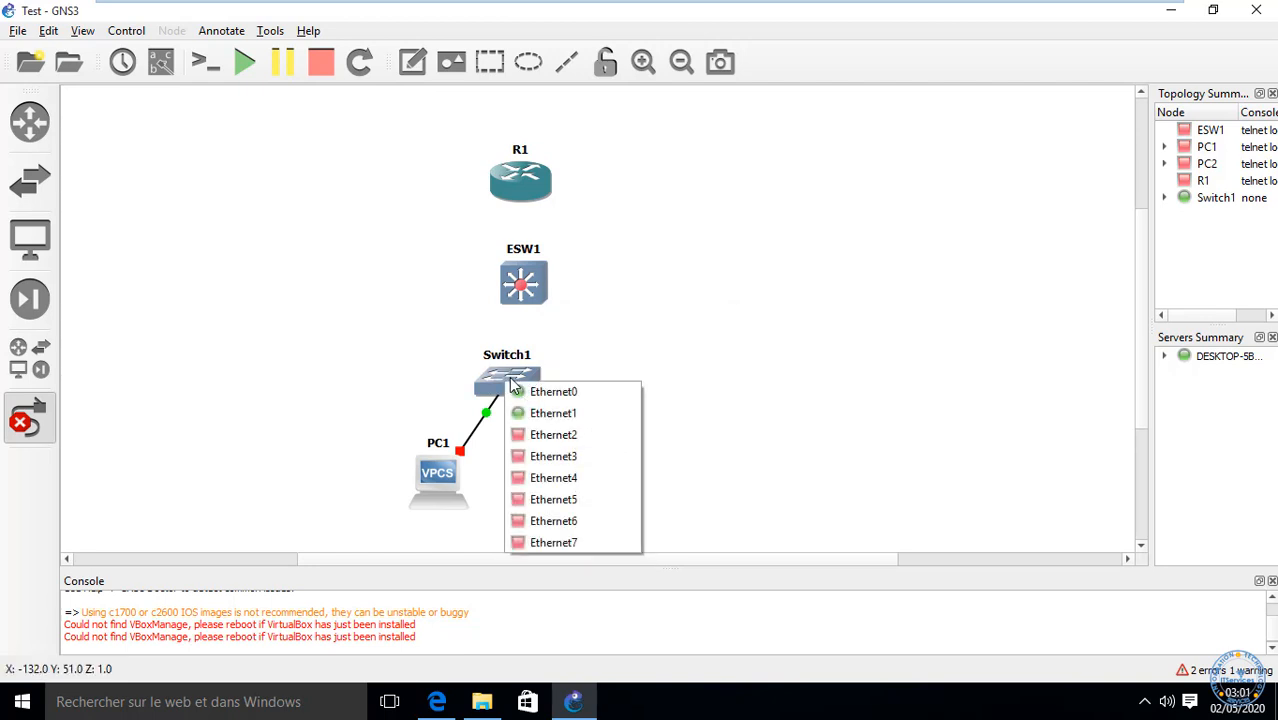
{"action": "left_click", "coordinate": [567, 542]}
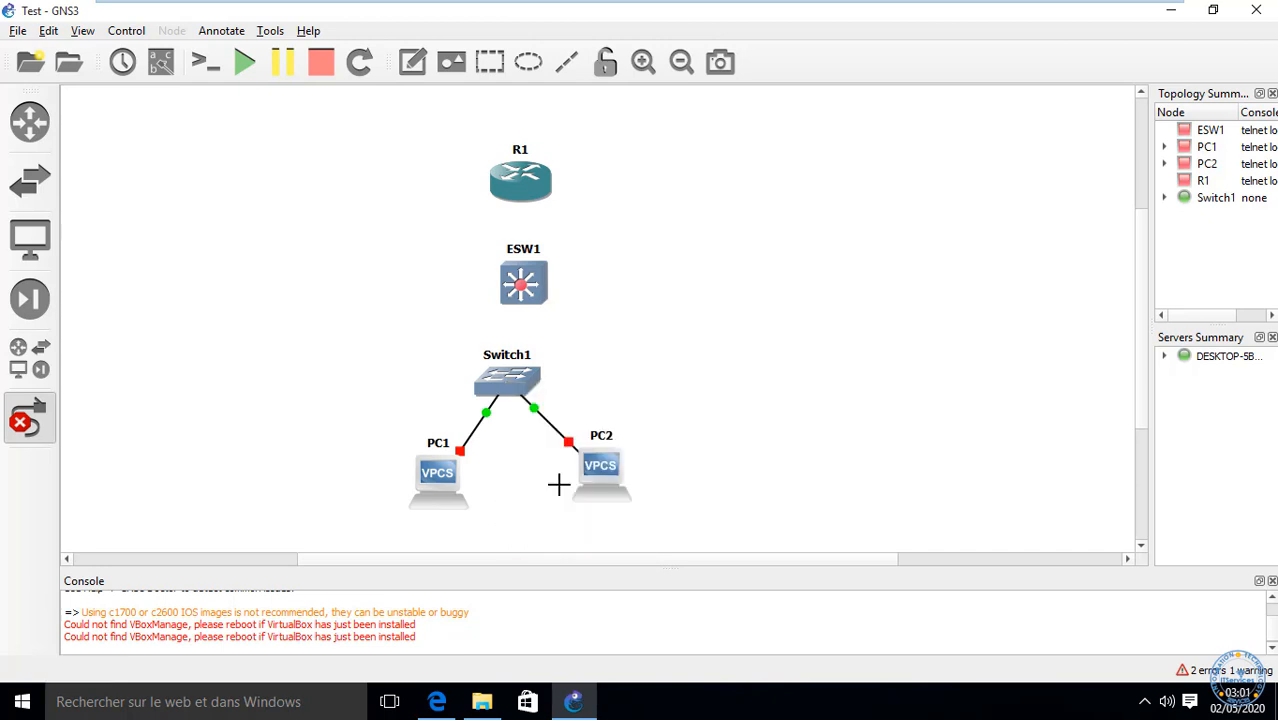
{"action": "left_click", "coordinate": [516, 285]}
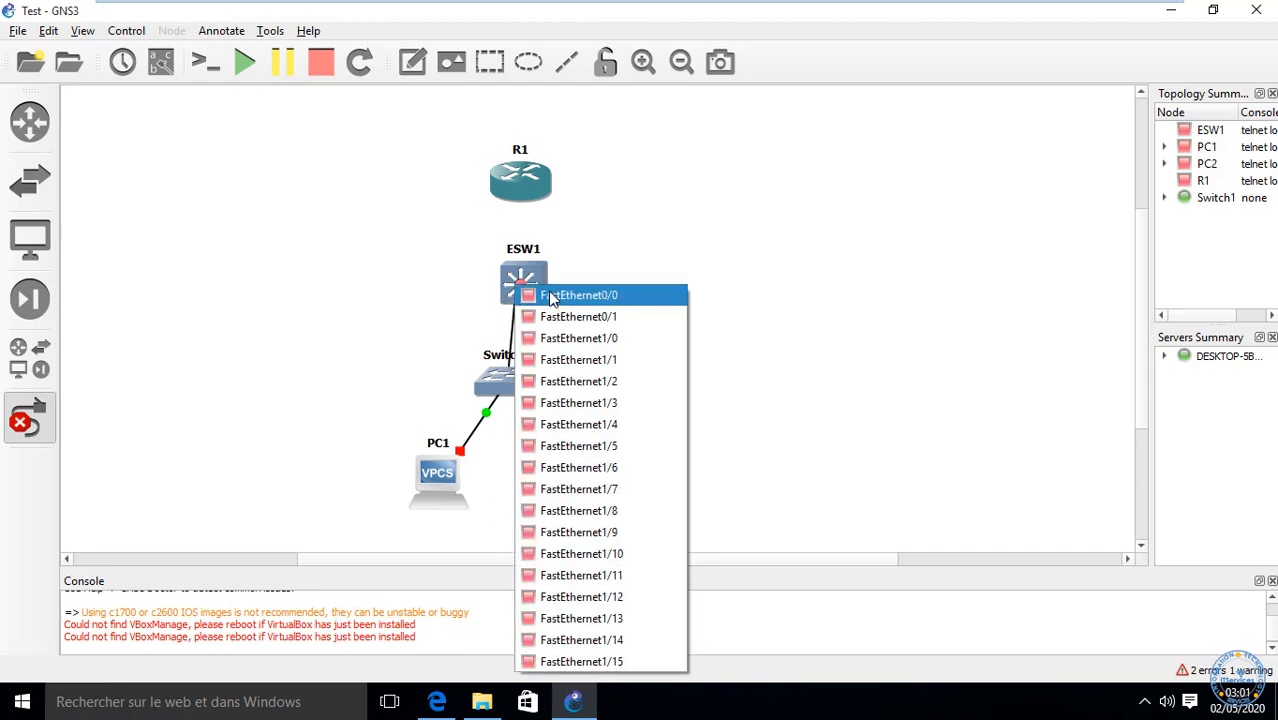
{"action": "left_click", "coordinate": [547, 318]}
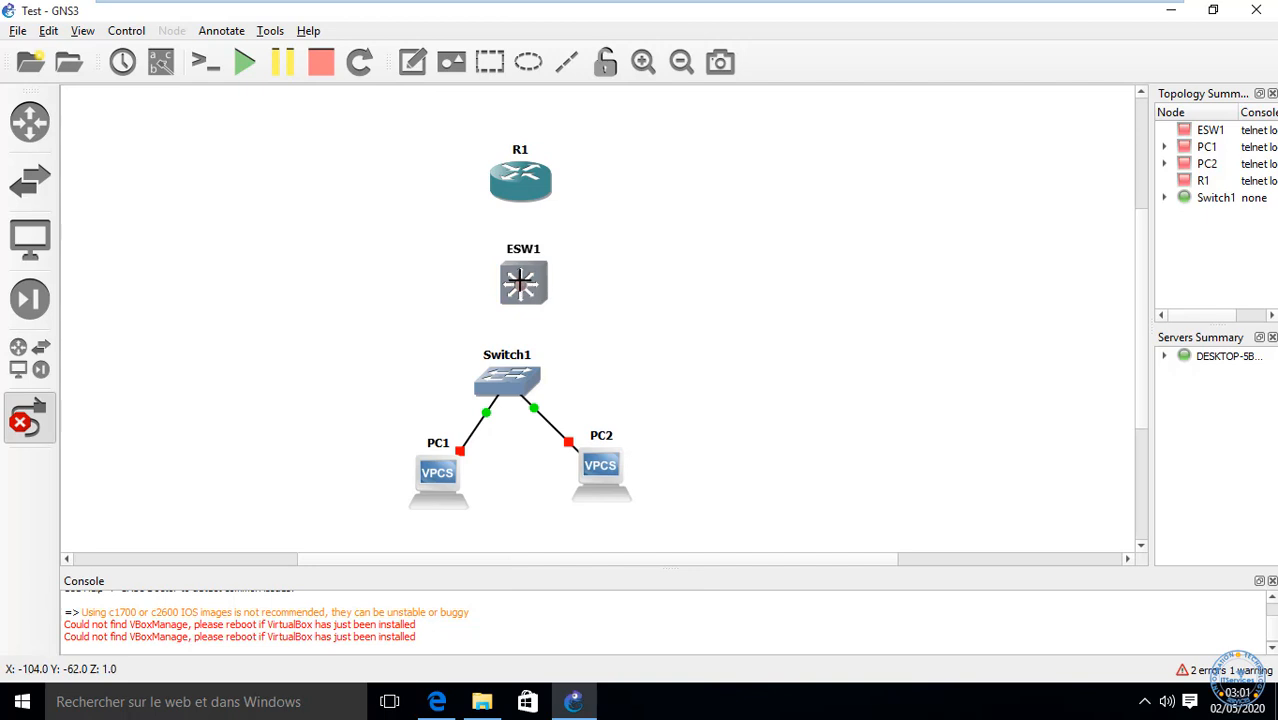
{"action": "left_click", "coordinate": [520, 273]}
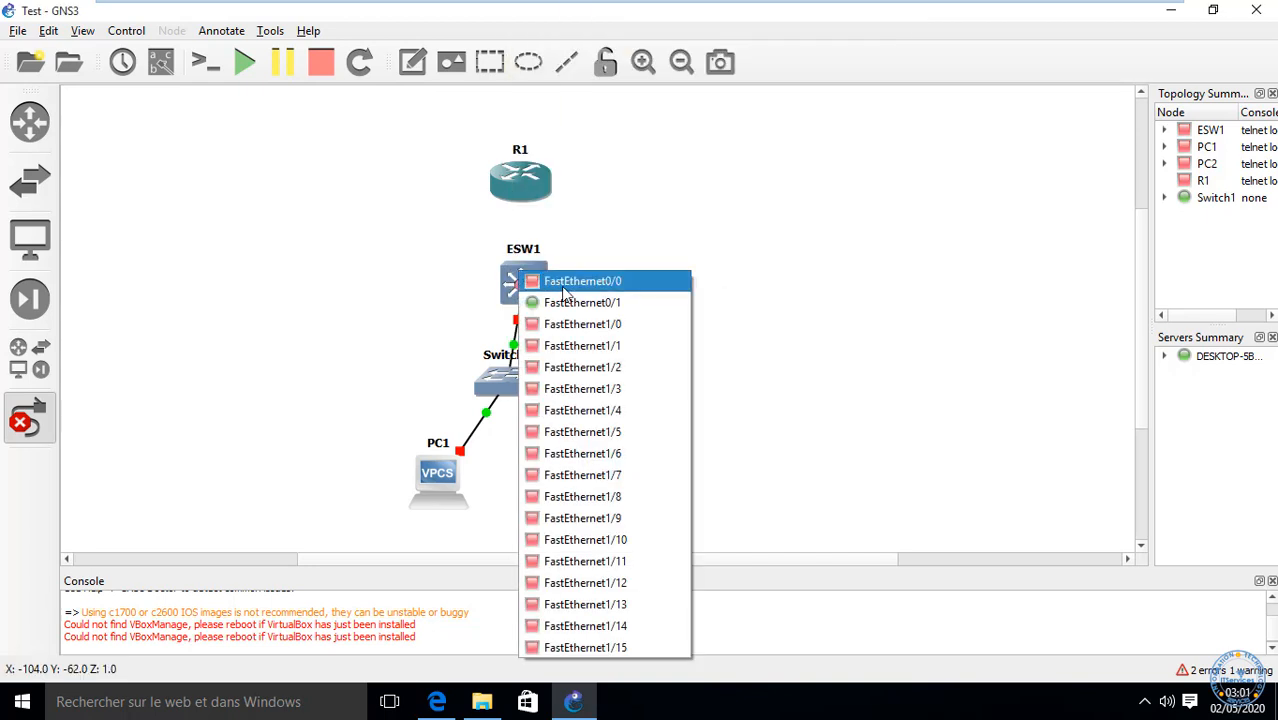
{"action": "left_click", "coordinate": [558, 283]}
{"action": "left_click", "coordinate": [520, 187]}
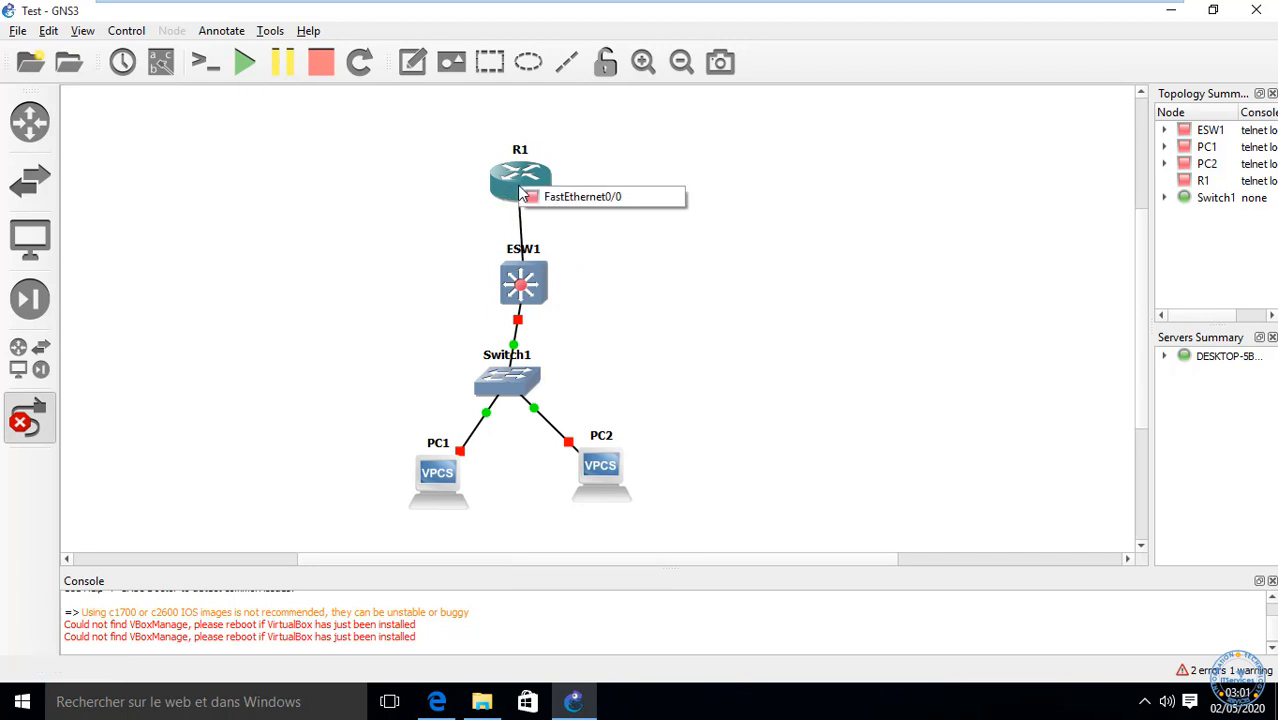
{"action": "left_click", "coordinate": [567, 197]}
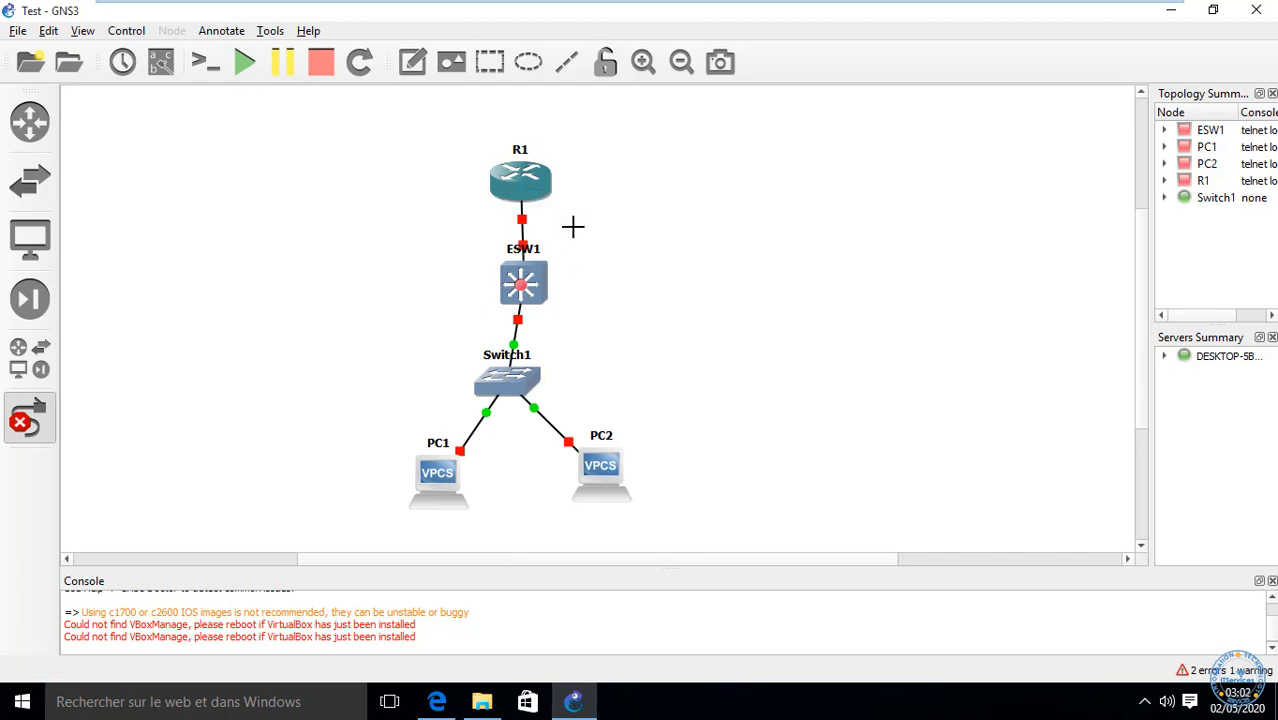
{"action": "left_click", "coordinate": [30, 418]}
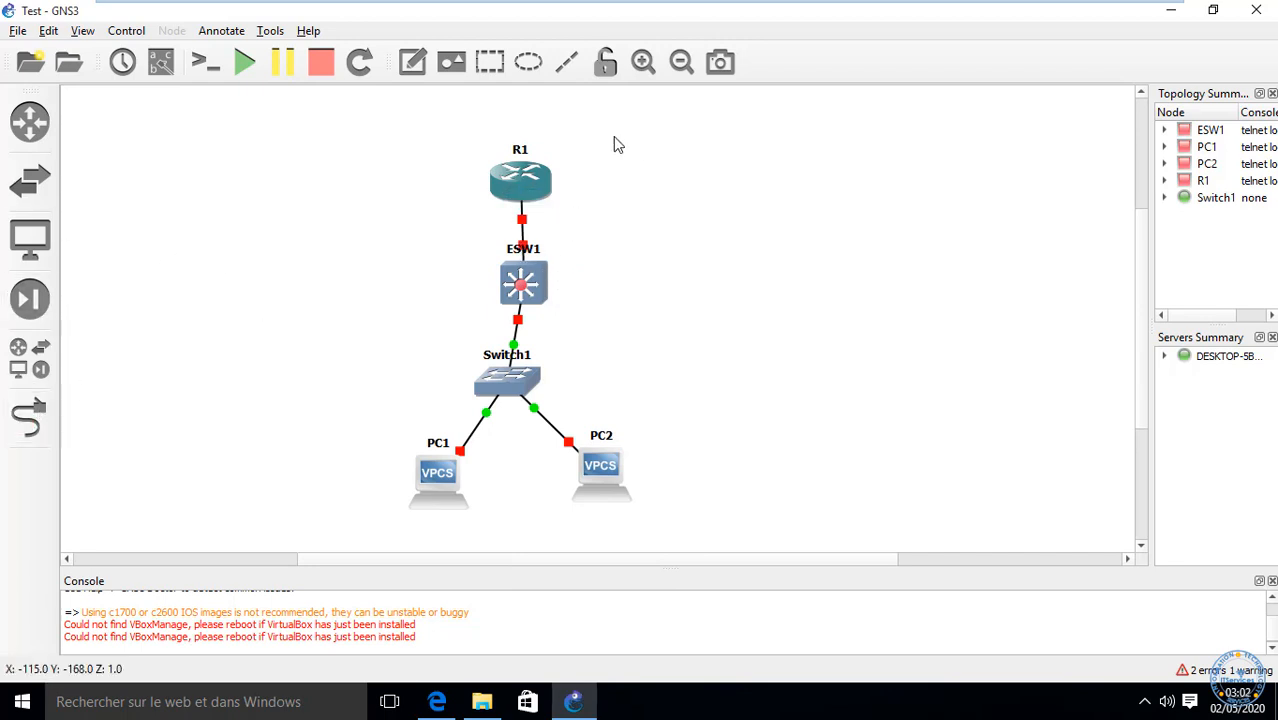
Step: Shift R1, ESW1 and Switch1 into one vertical column, box-selecting each group to check alignment
{"action": "left_click_drag", "start_coordinate": [527, 193], "coordinate": [534, 138]}
{"action": "left_click_drag", "start_coordinate": [519, 260], "coordinate": [518, 222]}
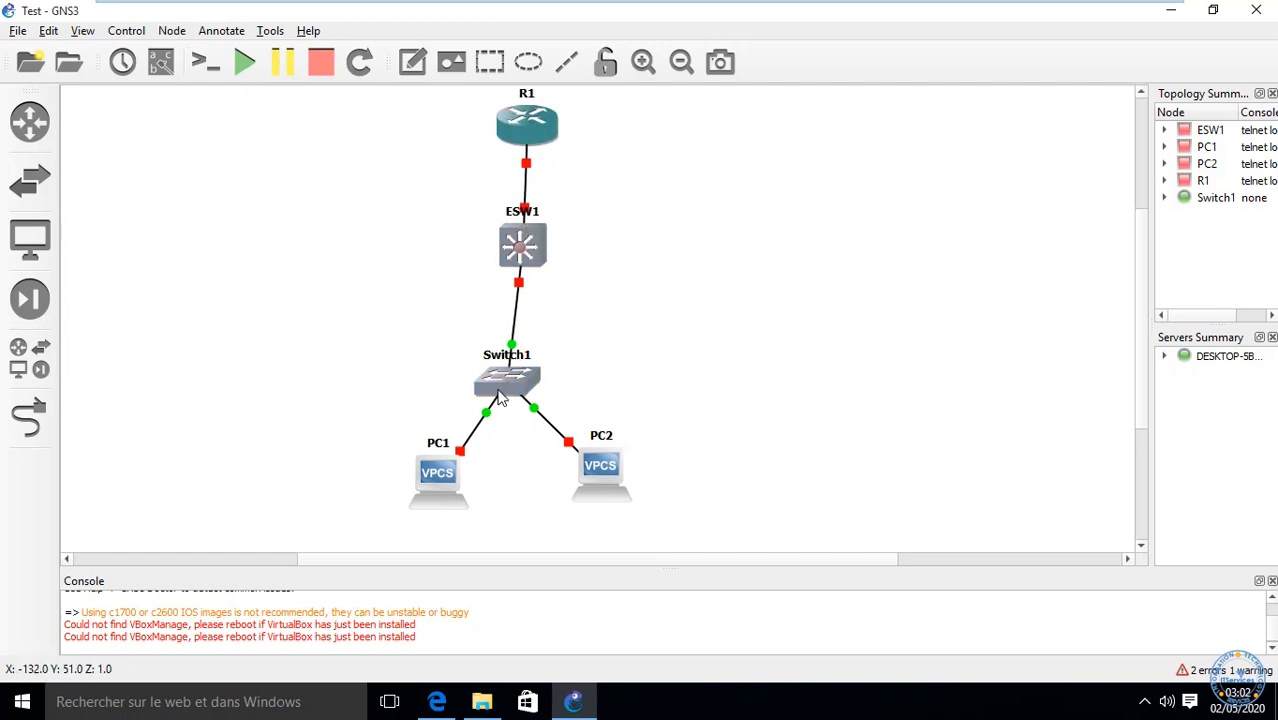
{"action": "left_click_drag", "start_coordinate": [501, 398], "coordinate": [517, 378]}
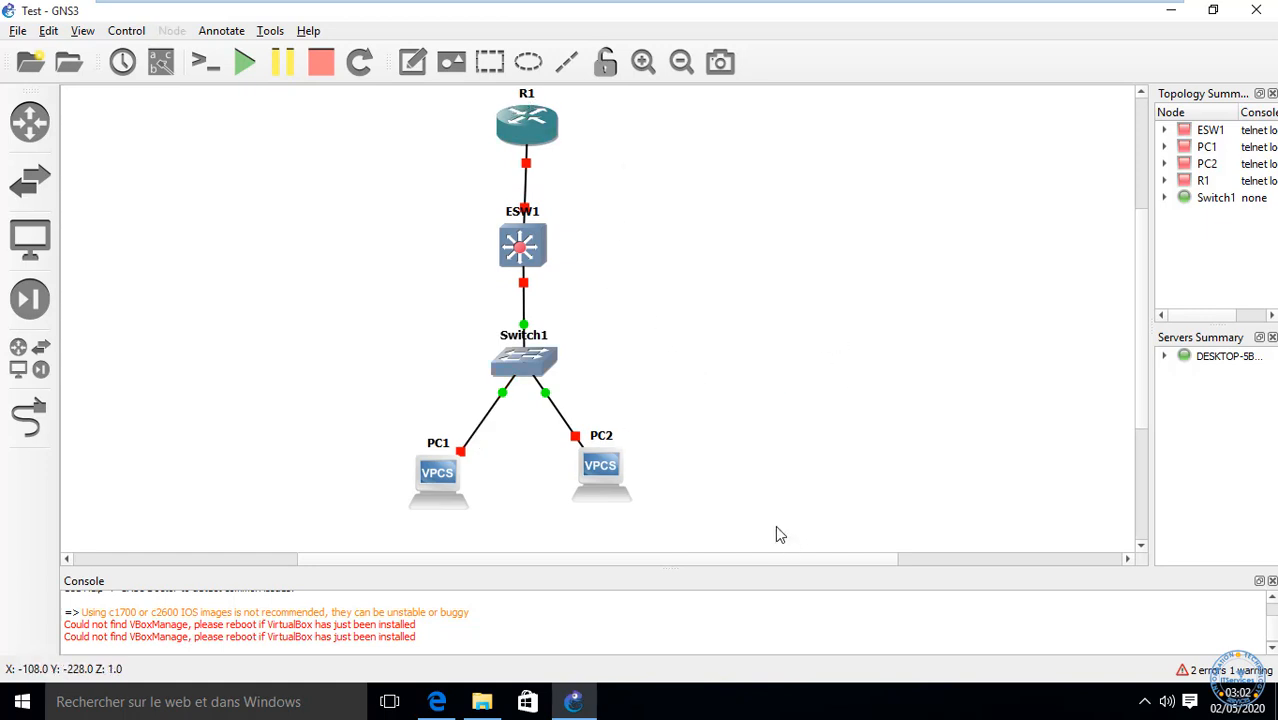
{"action": "left_click_drag", "start_coordinate": [668, 445], "coordinate": [367, 517]}
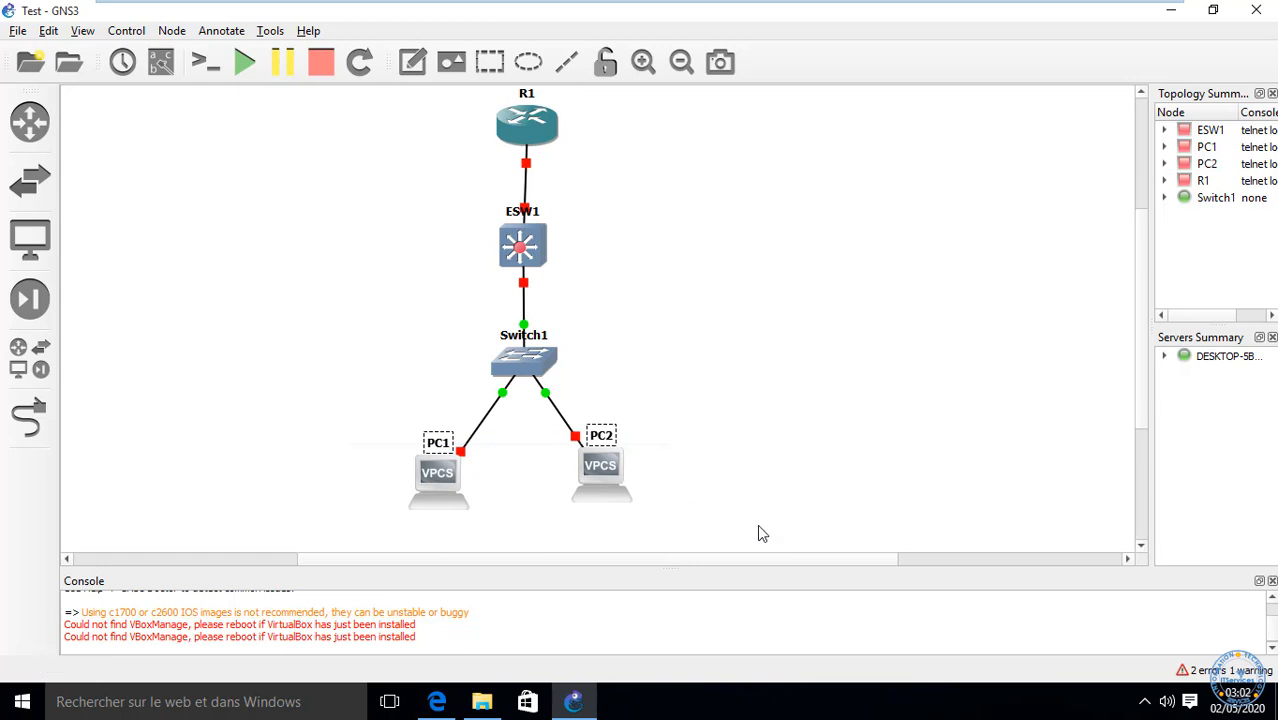
{"action": "left_click_drag", "start_coordinate": [757, 524], "coordinate": [152, 289]}
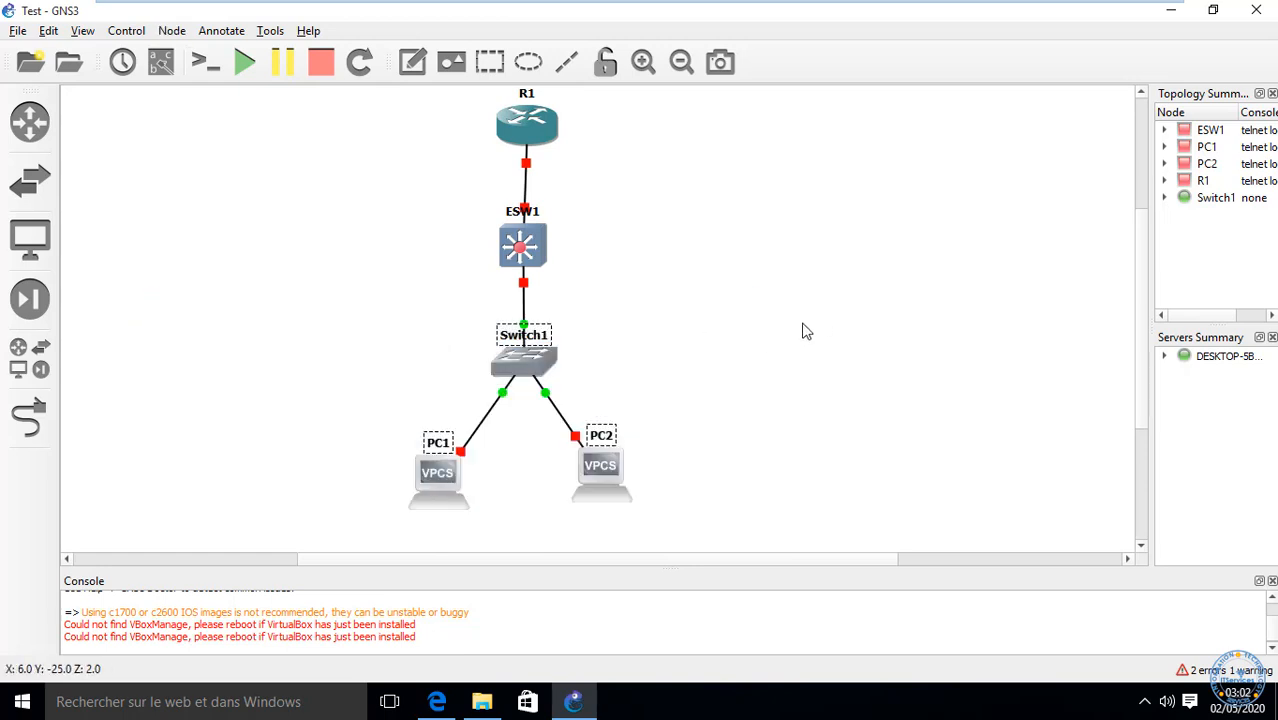
{"action": "left_click_drag", "start_coordinate": [691, 277], "coordinate": [311, 178]}
{"action": "left_click_drag", "start_coordinate": [742, 168], "coordinate": [383, 80]}
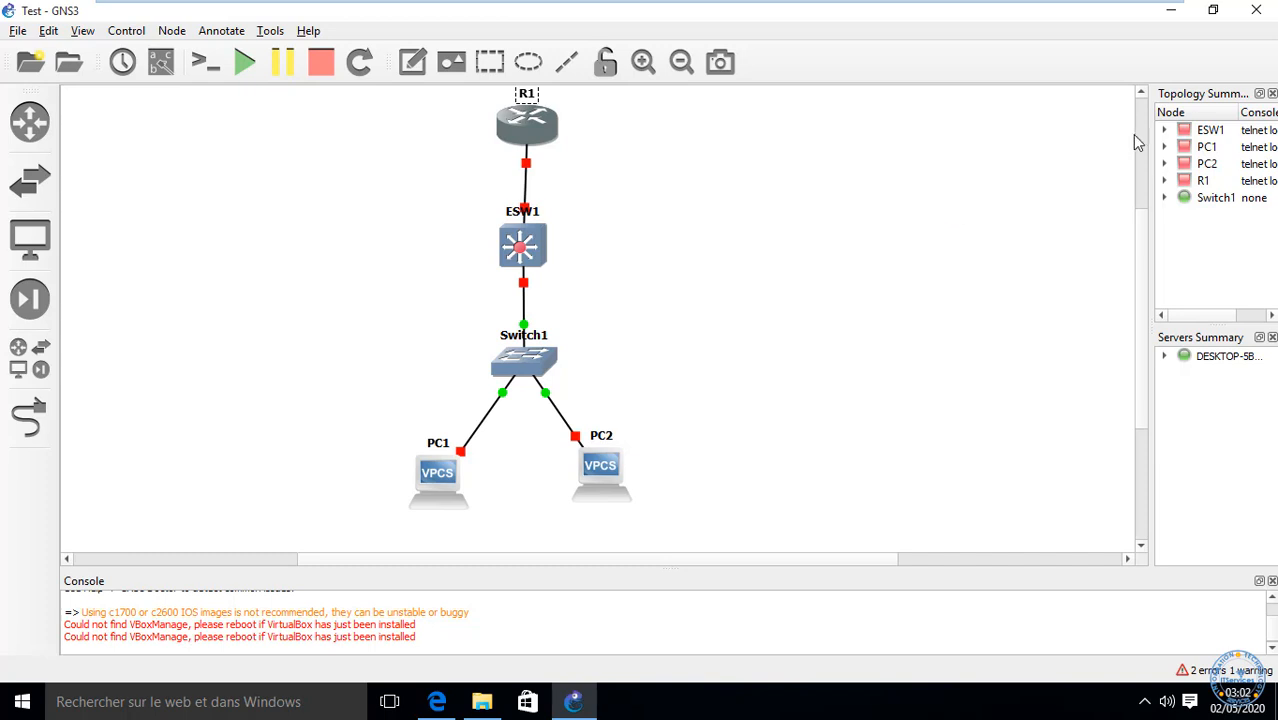
Step: Start all five nodes so every node and link end turns green, then select R1
{"action": "left_click", "coordinate": [733, 228]}
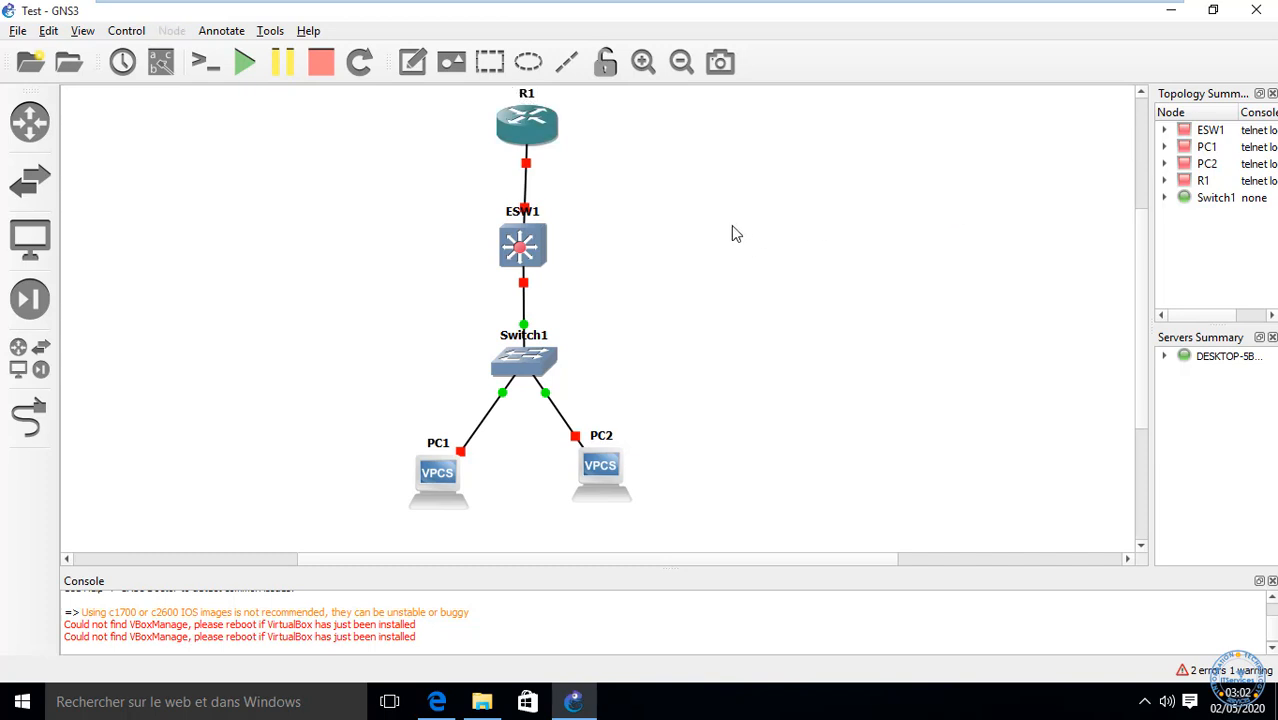
{"action": "left_click", "coordinate": [1143, 150]}
{"action": "left_click_drag", "start_coordinate": [1143, 218], "coordinate": [571, 208]}
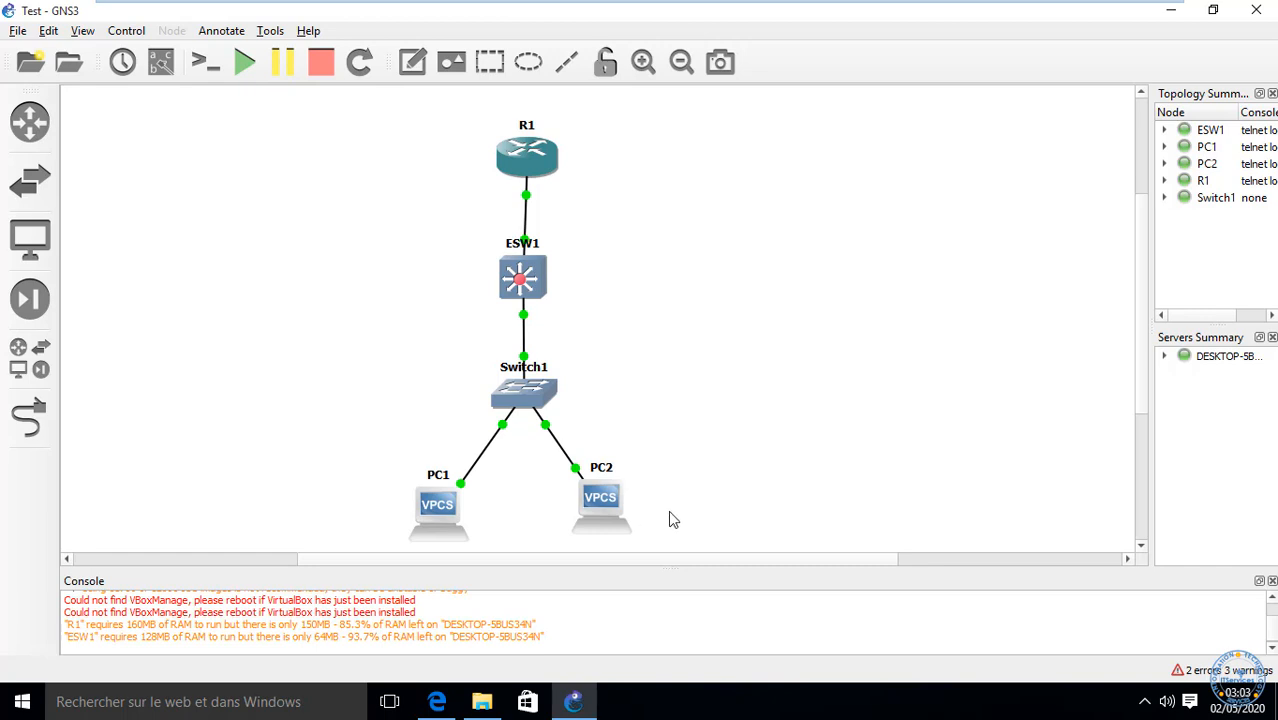
{"action": "left_click_drag", "start_coordinate": [578, 104], "coordinate": [322, 365]}
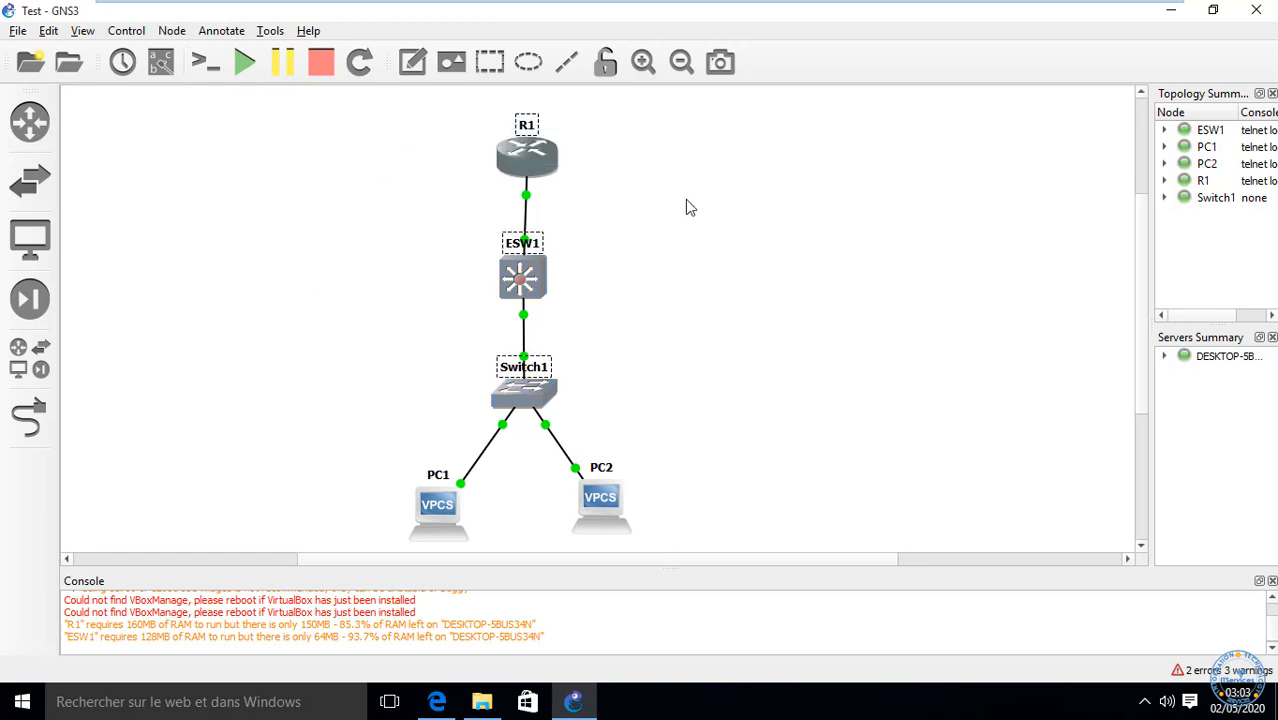
{"action": "left_click", "coordinate": [656, 152]}
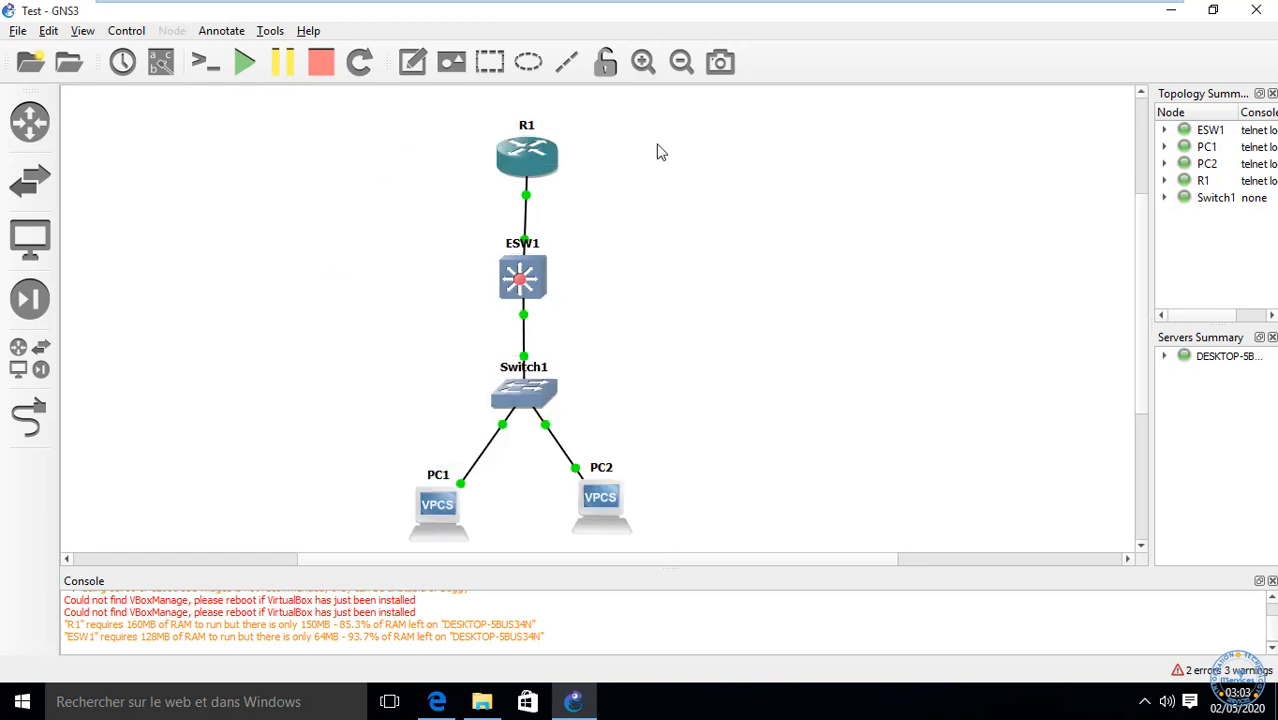
{"action": "left_click", "coordinate": [531, 170]}
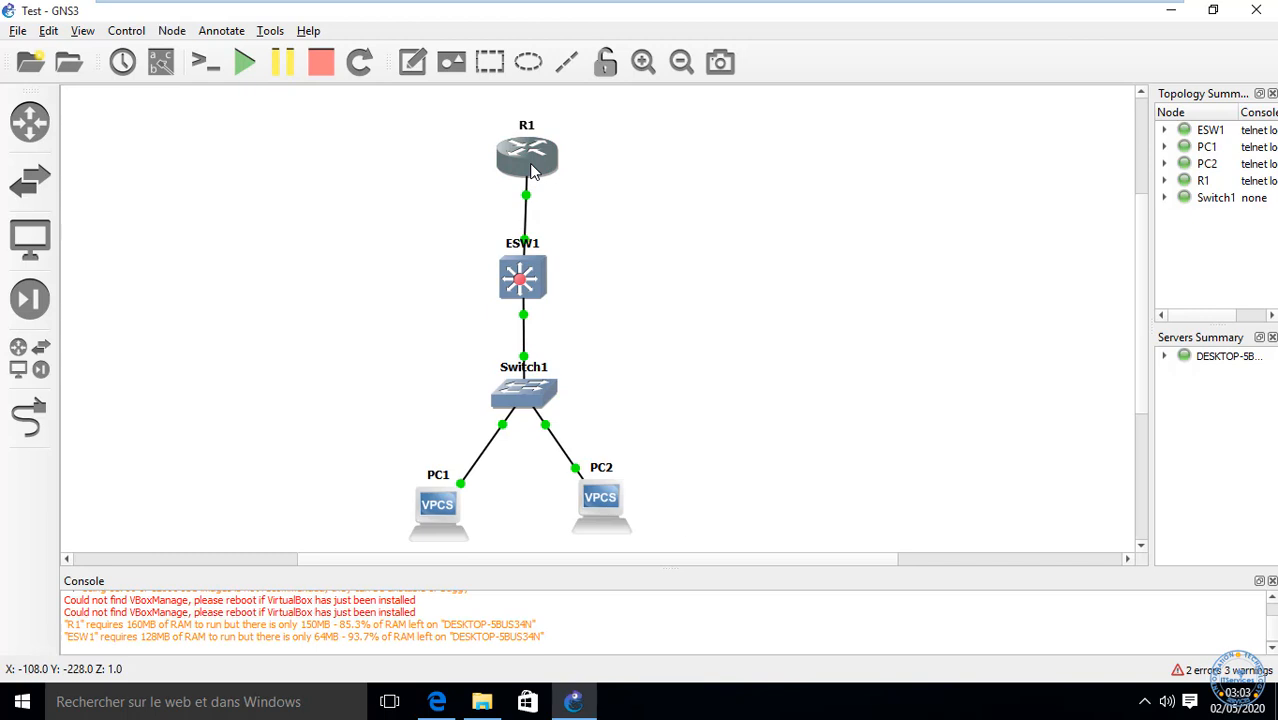
Step: Open R1's console and enter global configuration mode with conf t
{"action": "right_click", "coordinate": [535, 170]}
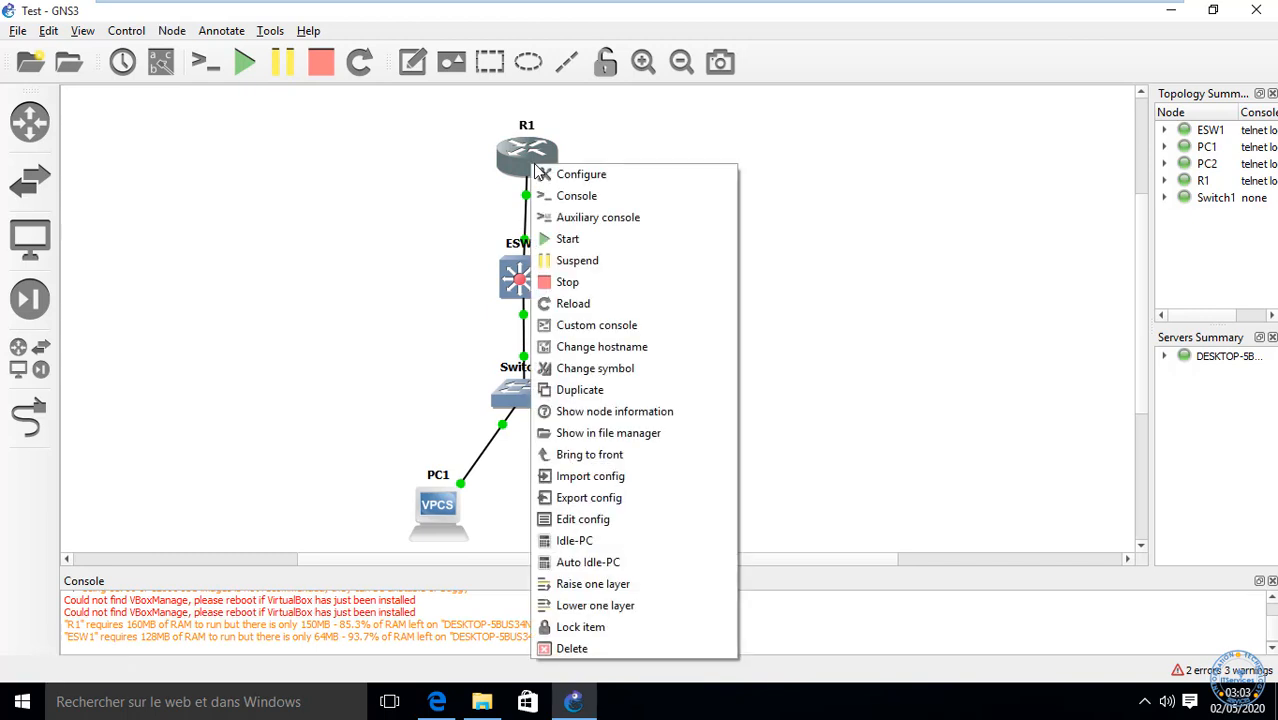
{"action": "left_click", "coordinate": [568, 200]}
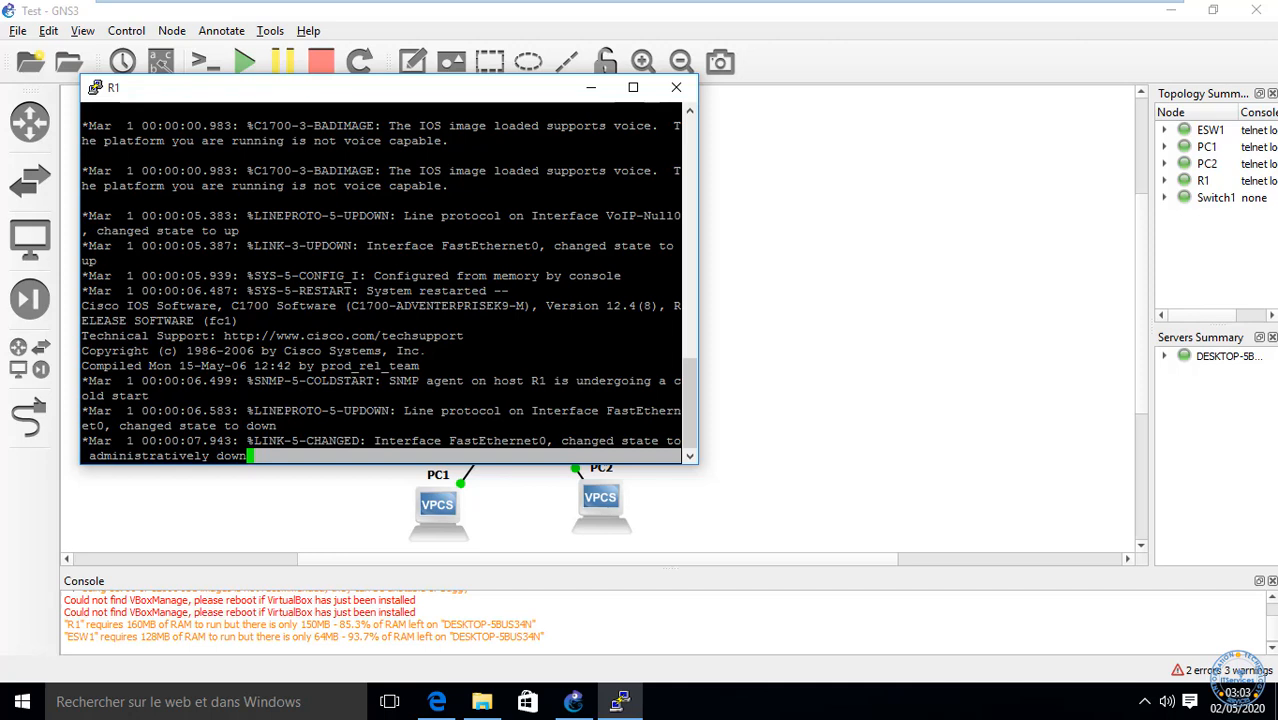
{"action": "key", "text": "Return"}
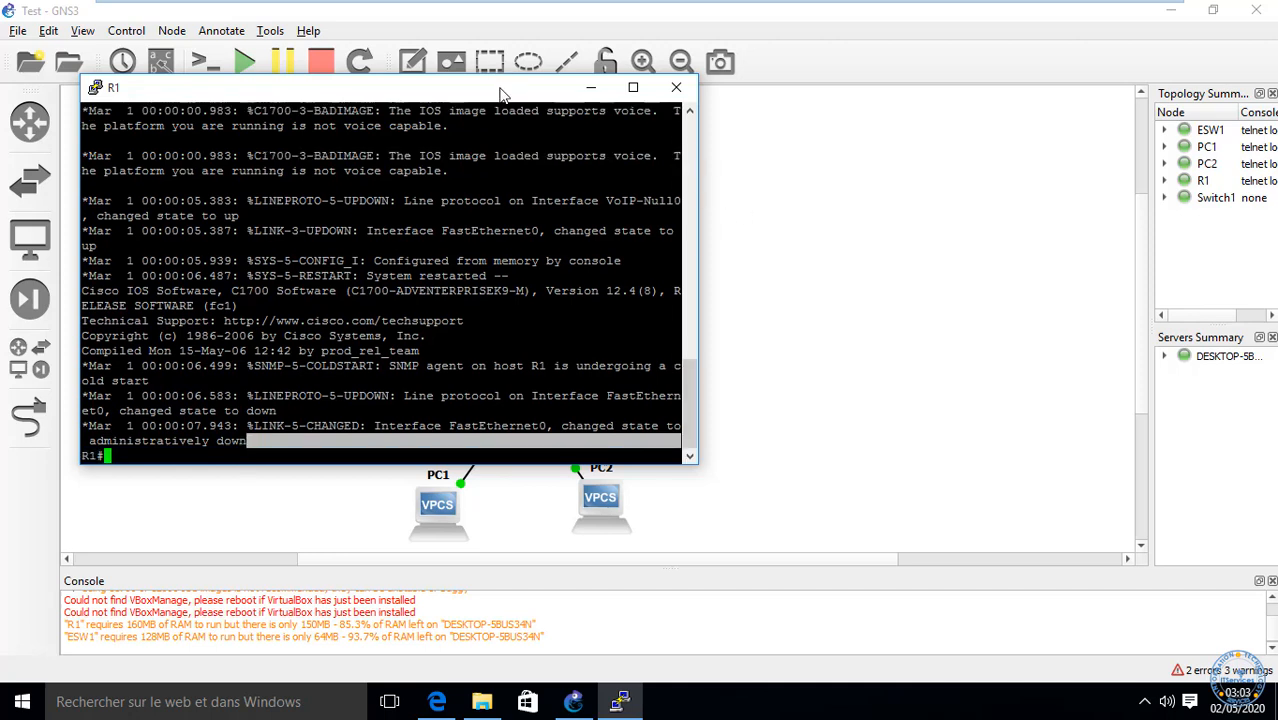
{"action": "key", "text": "Return"}
{"action": "key", "text": "Return"}
{"action": "key", "text": "Return"}
{"action": "key", "text": "Return"}
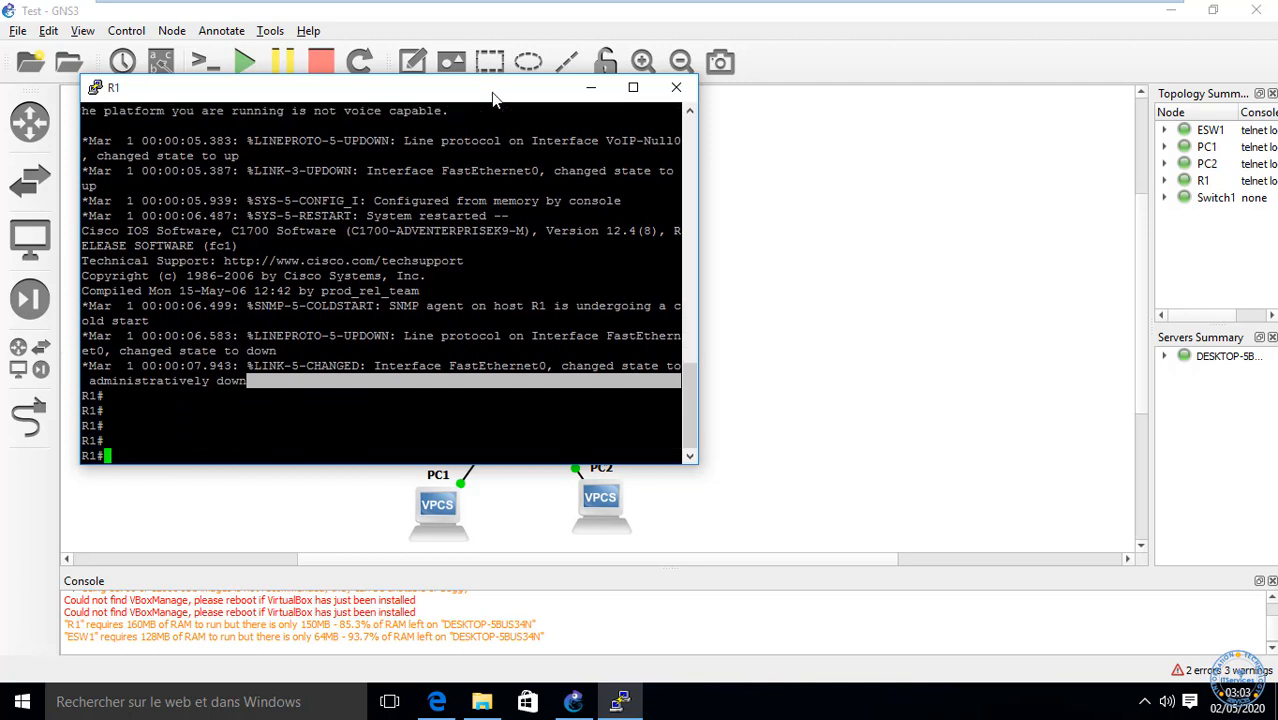
{"action": "type", "text": "conf t"}
{"action": "key", "text": "Return"}
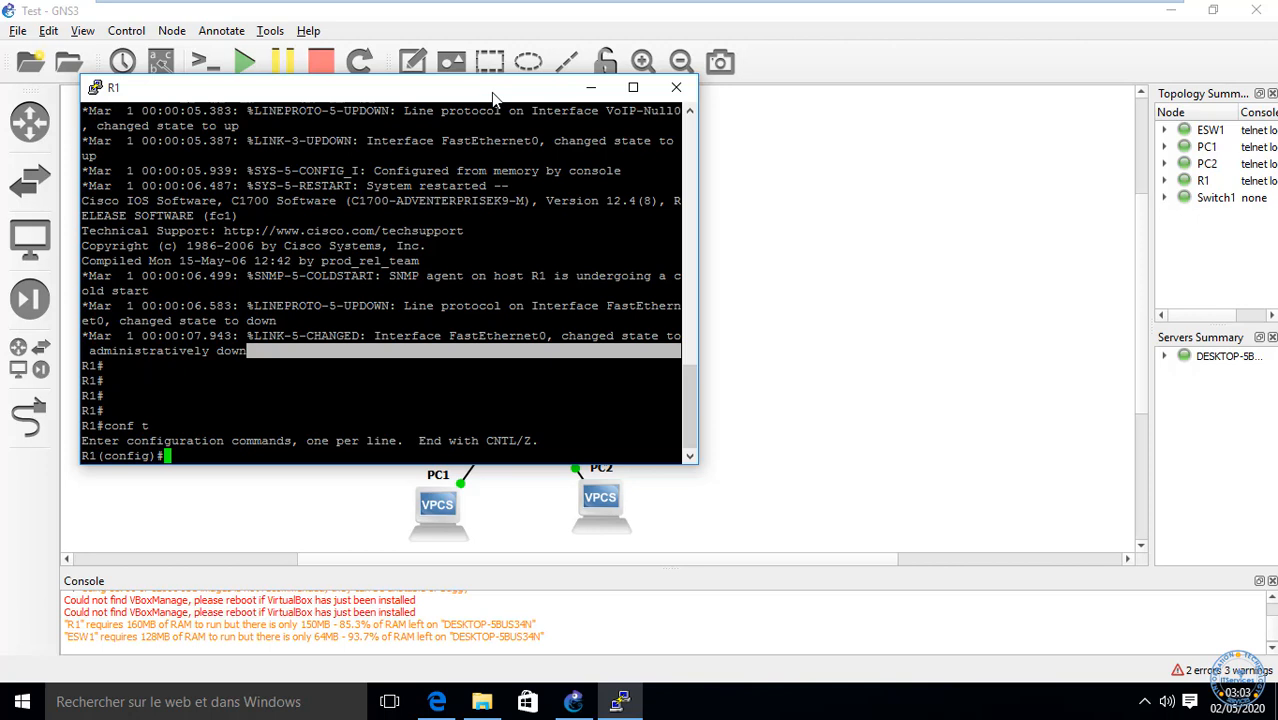
Step: List the available configure commands with ?, then close the R1 console session
{"action": "type", "text": "?"}
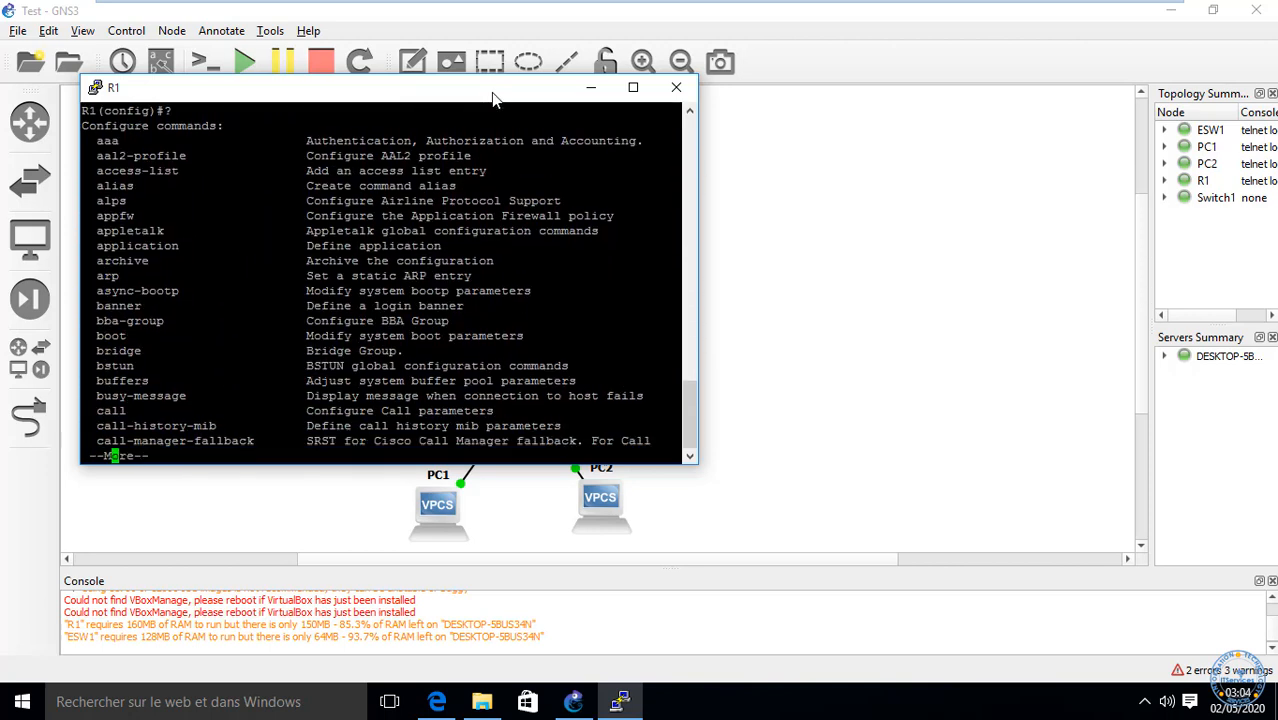
{"action": "key", "text": "space"}
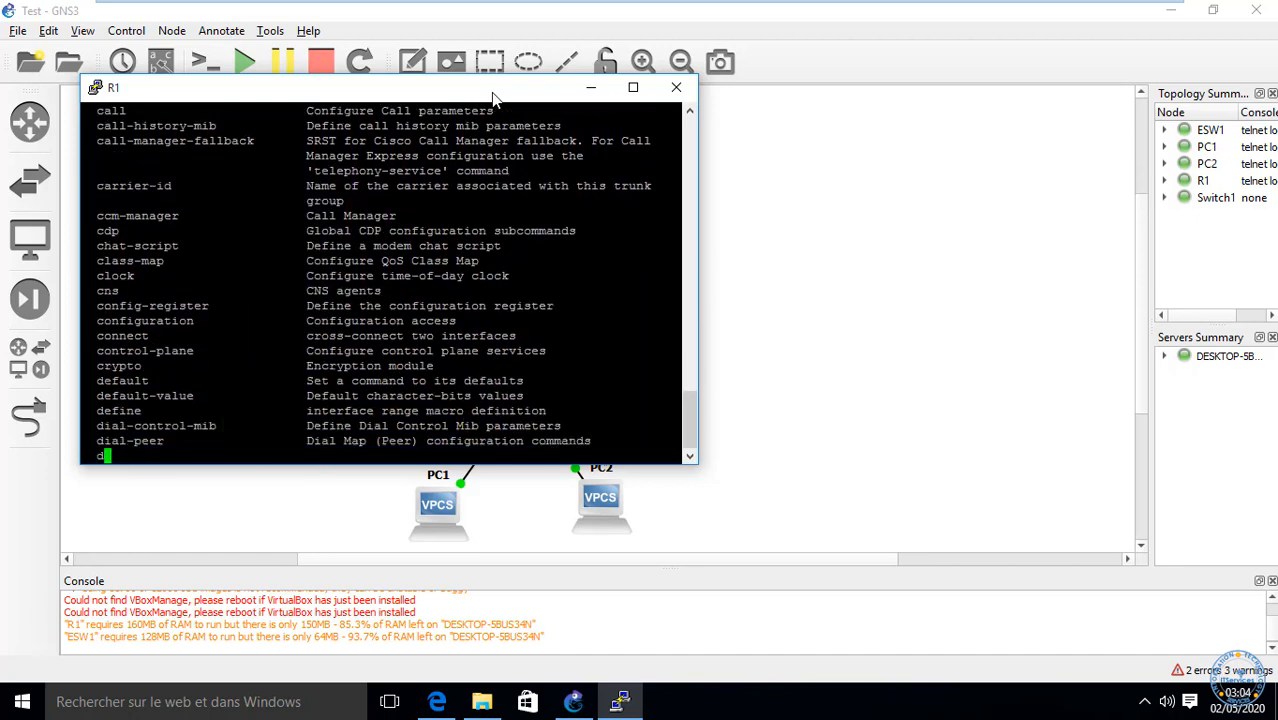
{"action": "left_click", "coordinate": [676, 92]}
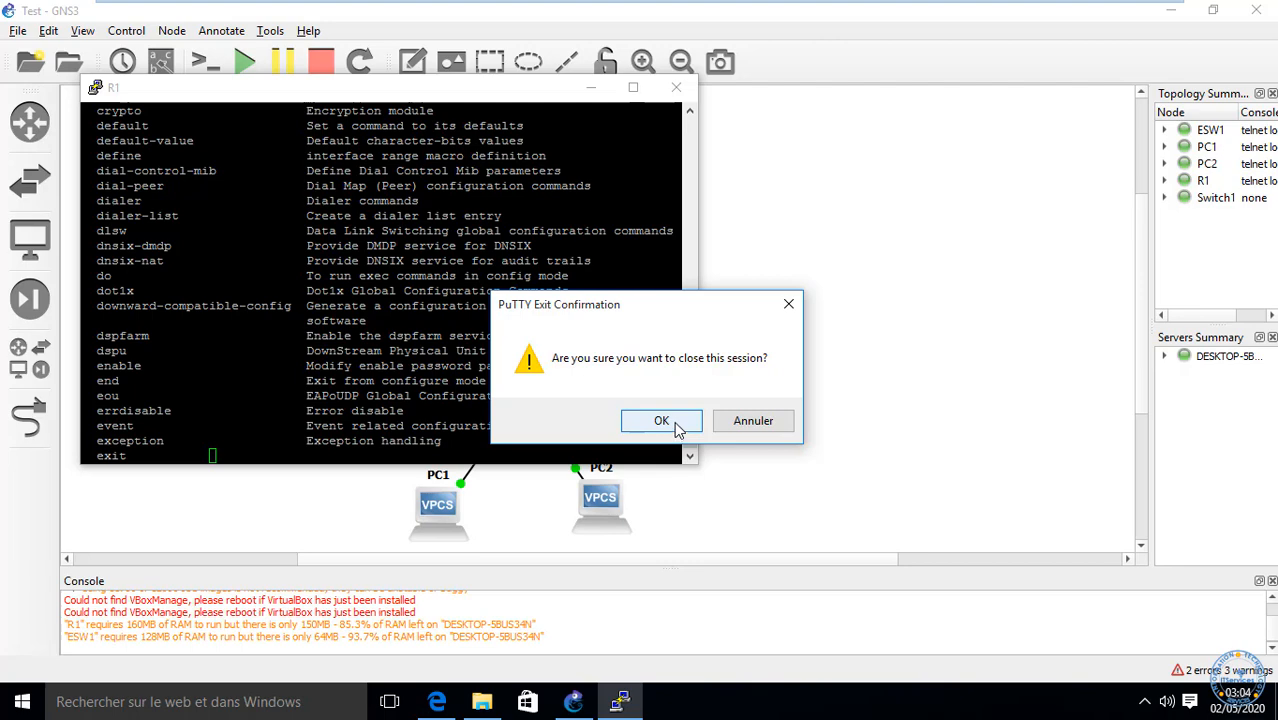
{"action": "left_click", "coordinate": [670, 427]}
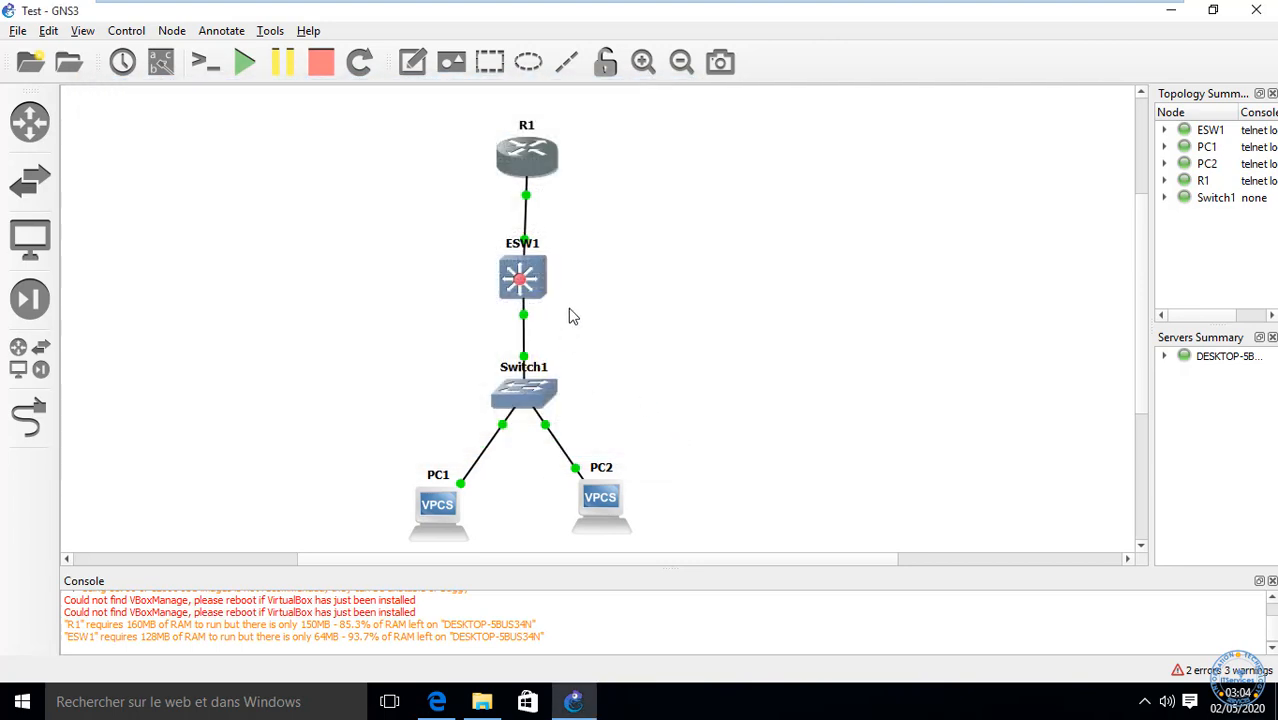
Step: Open a console to ESW1 to view its boot log
{"action": "right_click", "coordinate": [517, 287]}
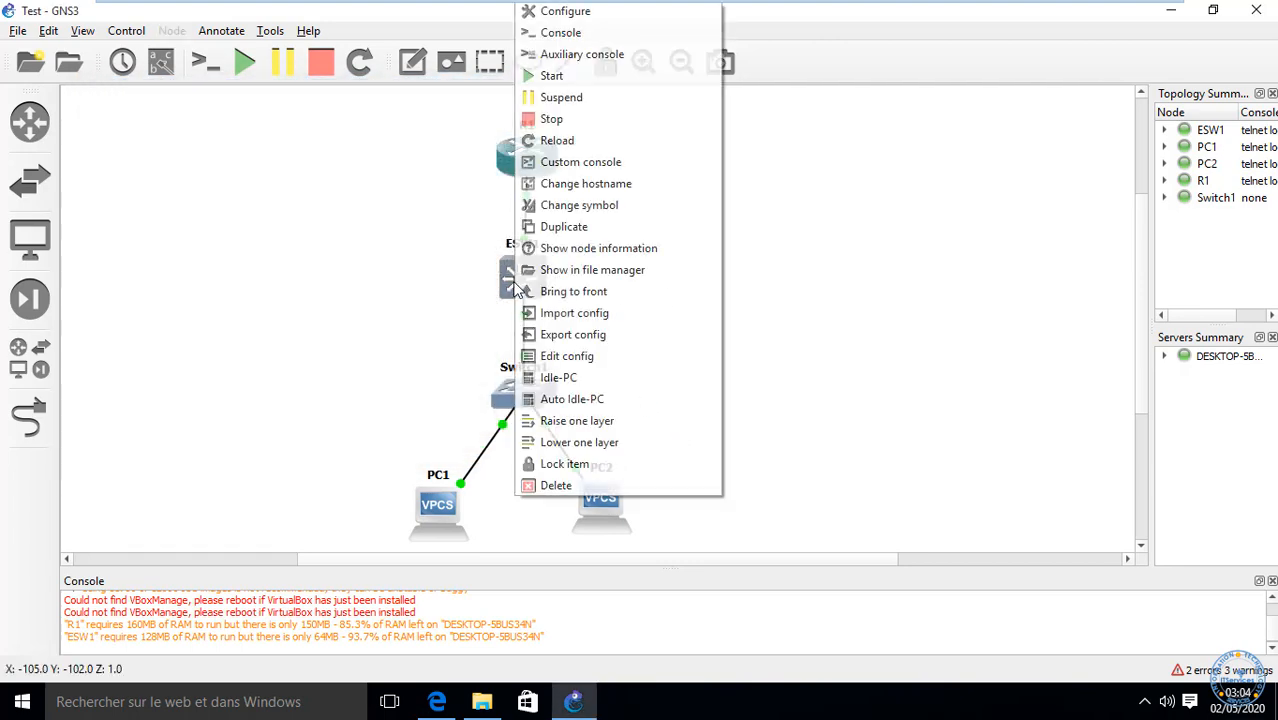
{"action": "left_click", "coordinate": [575, 38]}
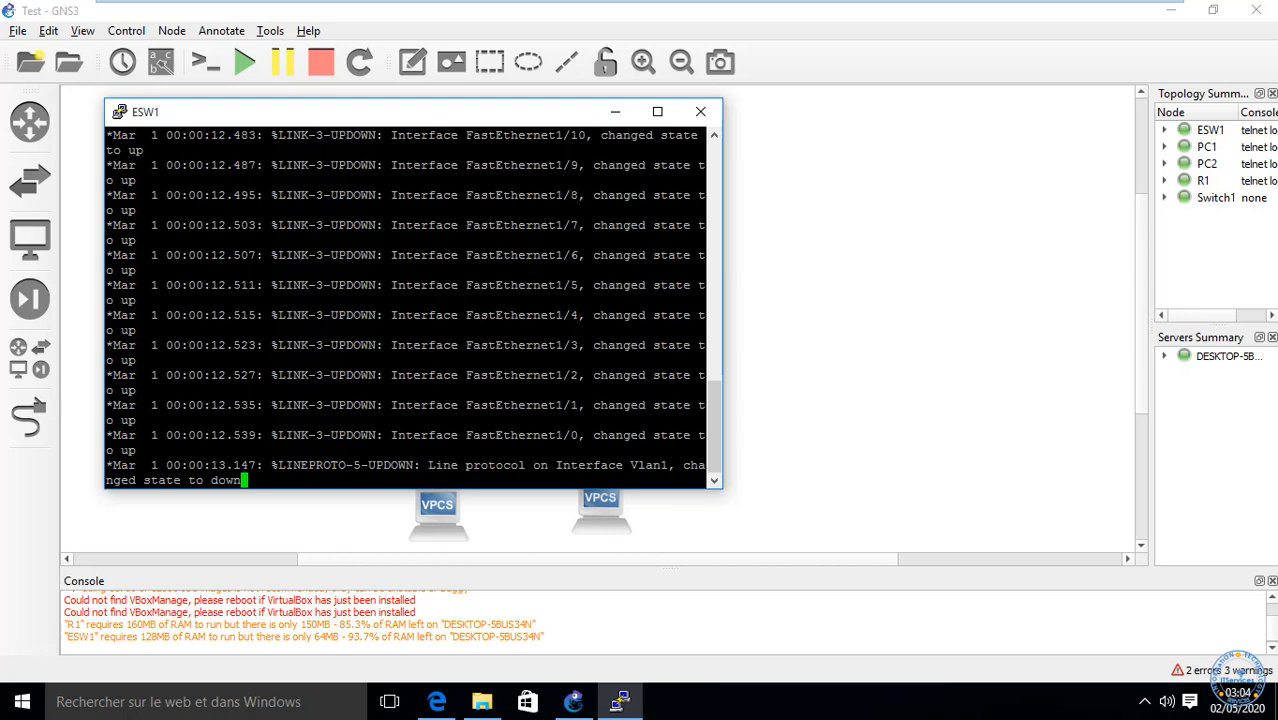
Step: Display ESW1's running configuration with sh run
{"action": "key", "text": "Return"}
{"action": "key", "text": "Return"}
{"action": "key", "text": "Return"}
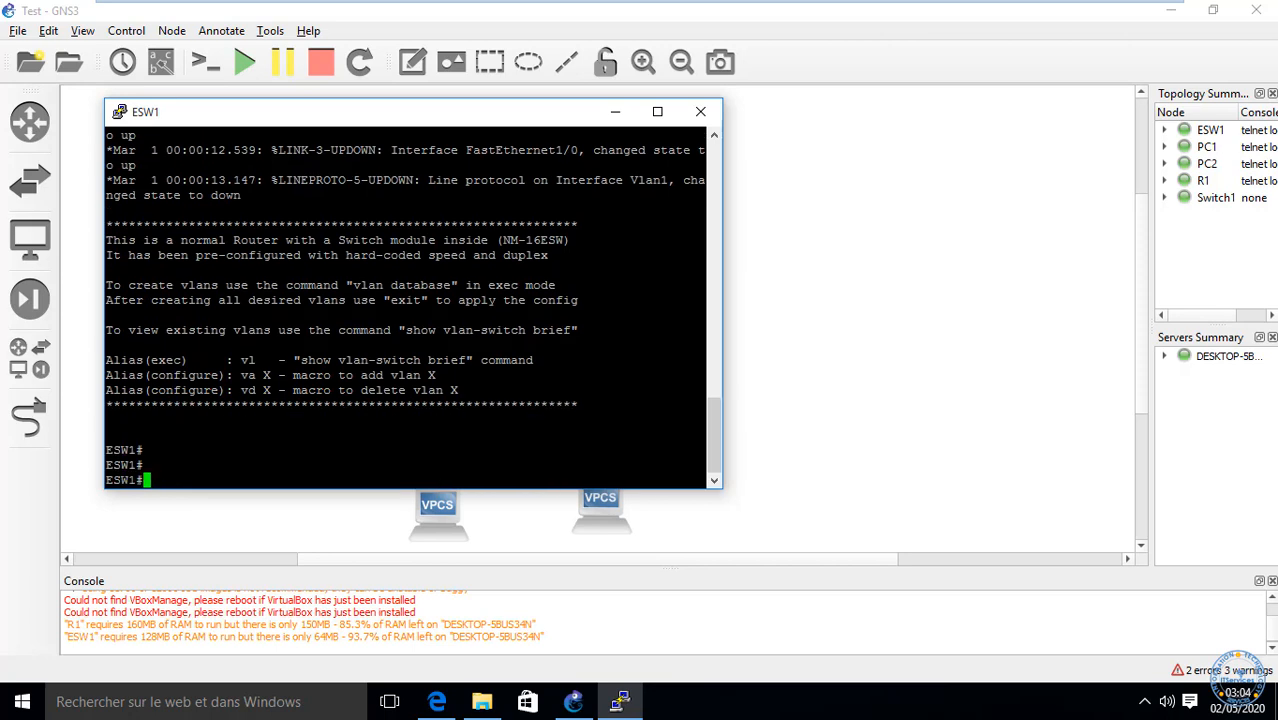
{"action": "type", "text": "sh runC9"}
{"action": "key", "text": "BackSpace"}
{"action": "key", "text": "BackSpace"}
{"action": "key", "text": "Return"}
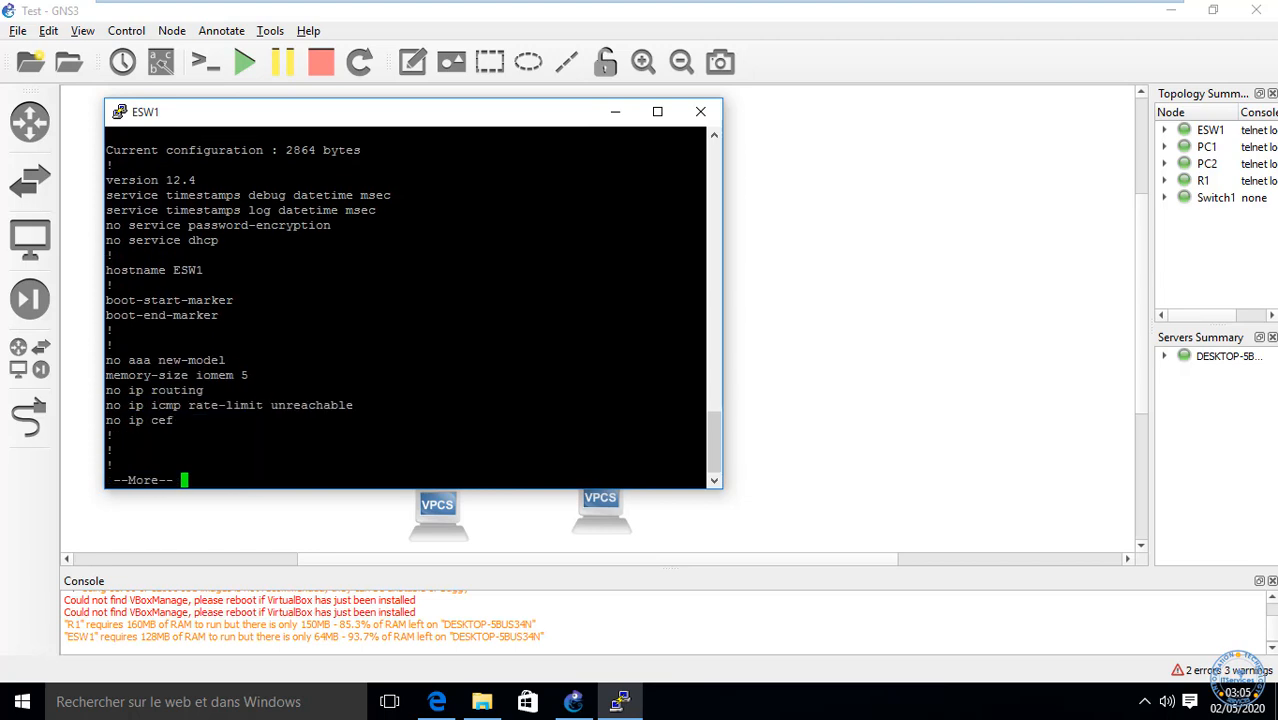
Step: Try 'show vlan brief' and query the show vlan options with ?
{"action": "type", "text": "q"}
{"action": "type", "text": "sh "}
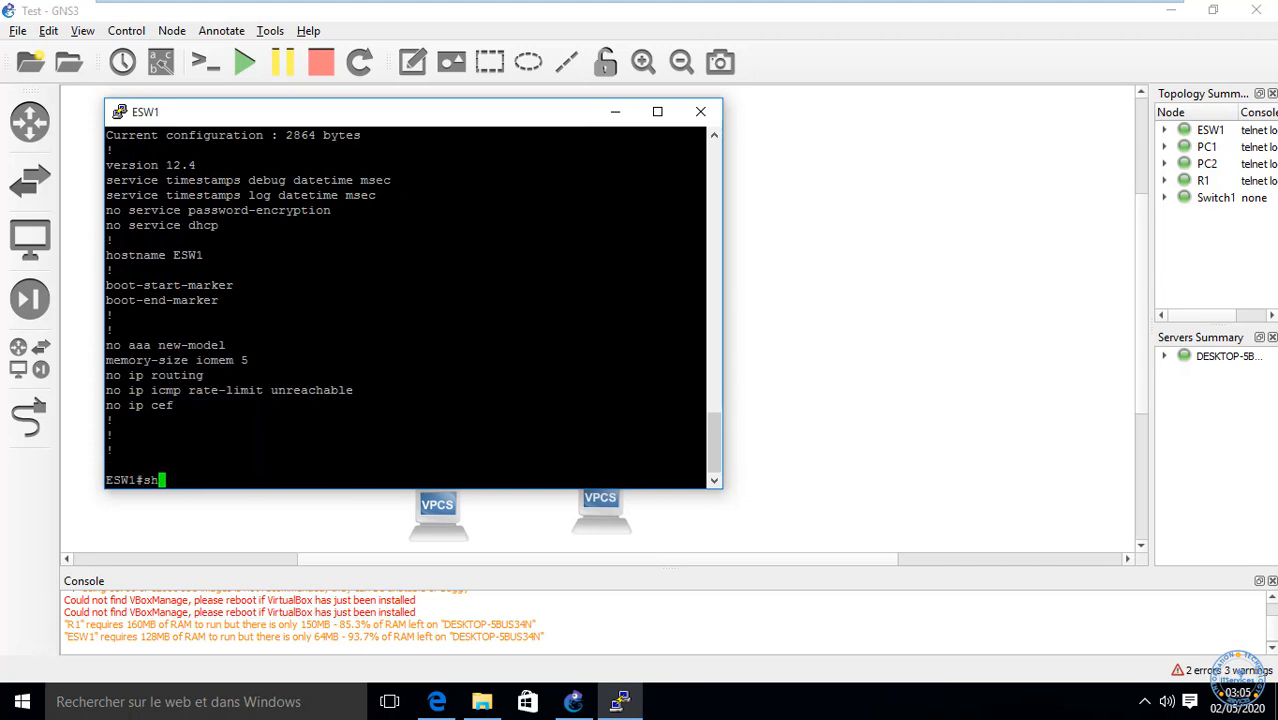
{"action": "type", "text": "vla"}
{"action": "key", "text": "Tab"}
{"action": "type", "text": "br"}
{"action": "key", "text": "Return"}
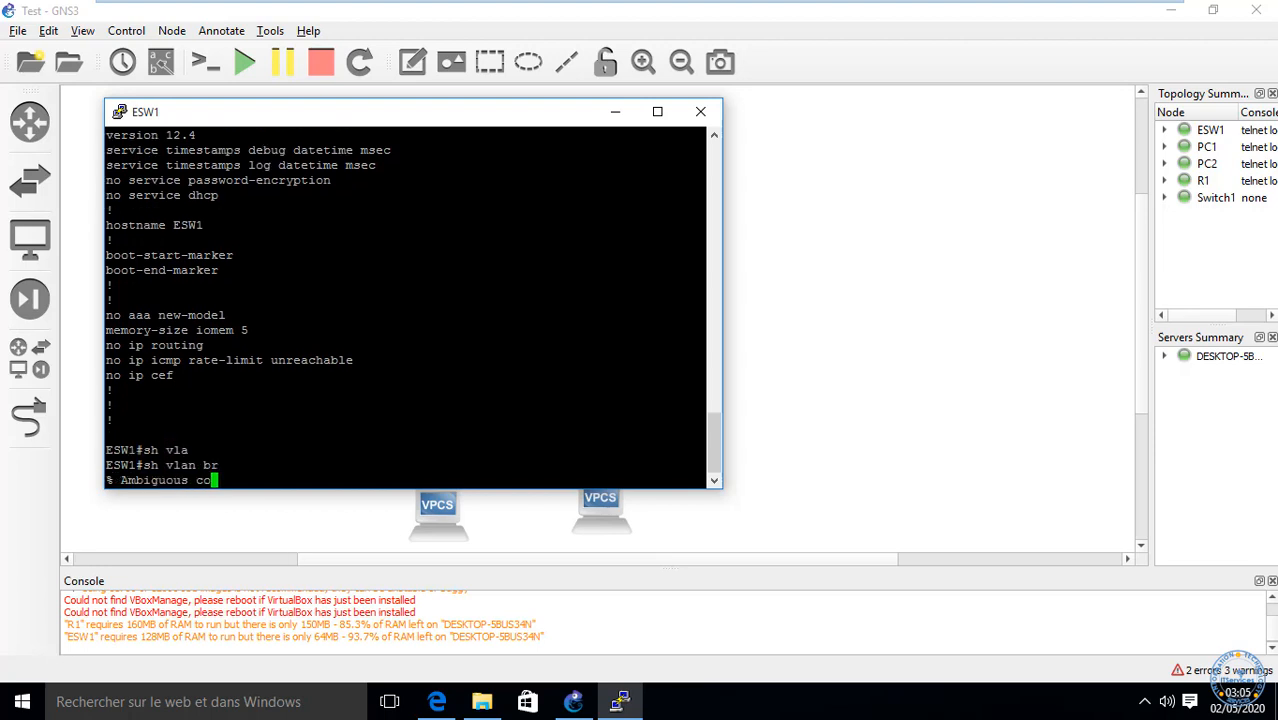
{"action": "key", "text": "BackSpace"}
{"action": "key", "text": "BackSpace"}
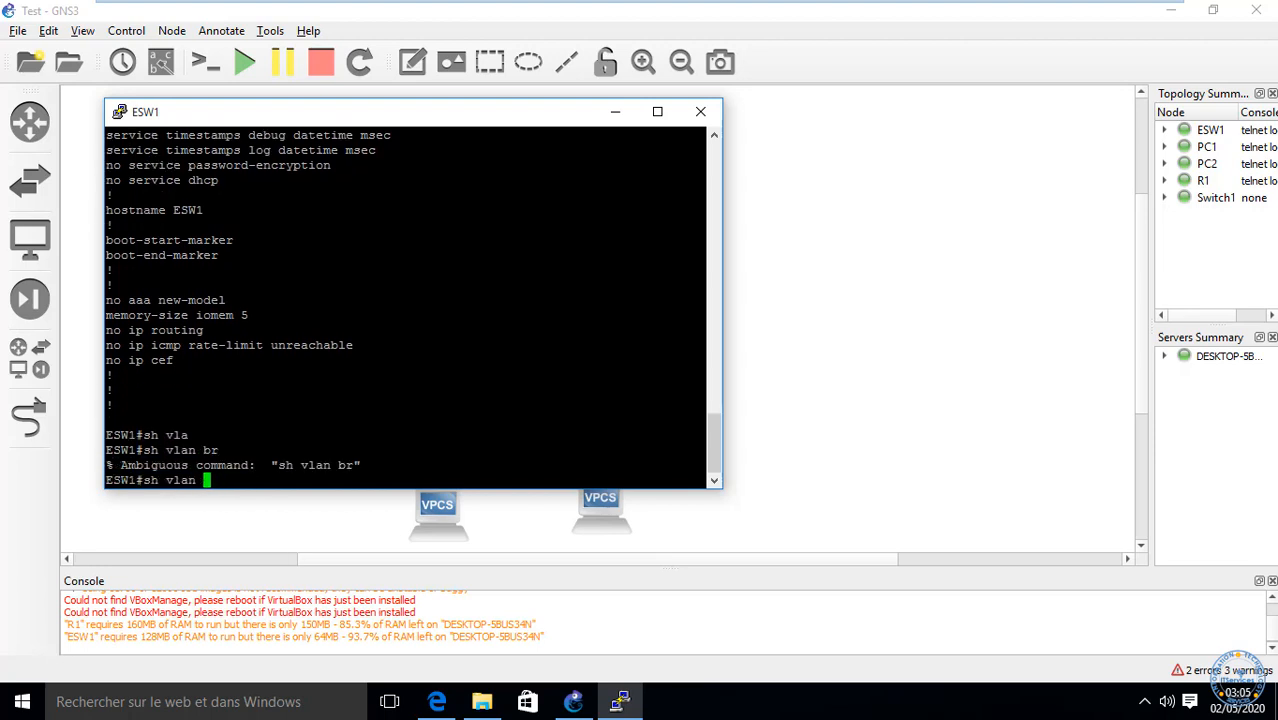
{"action": "type", "text": "?"}
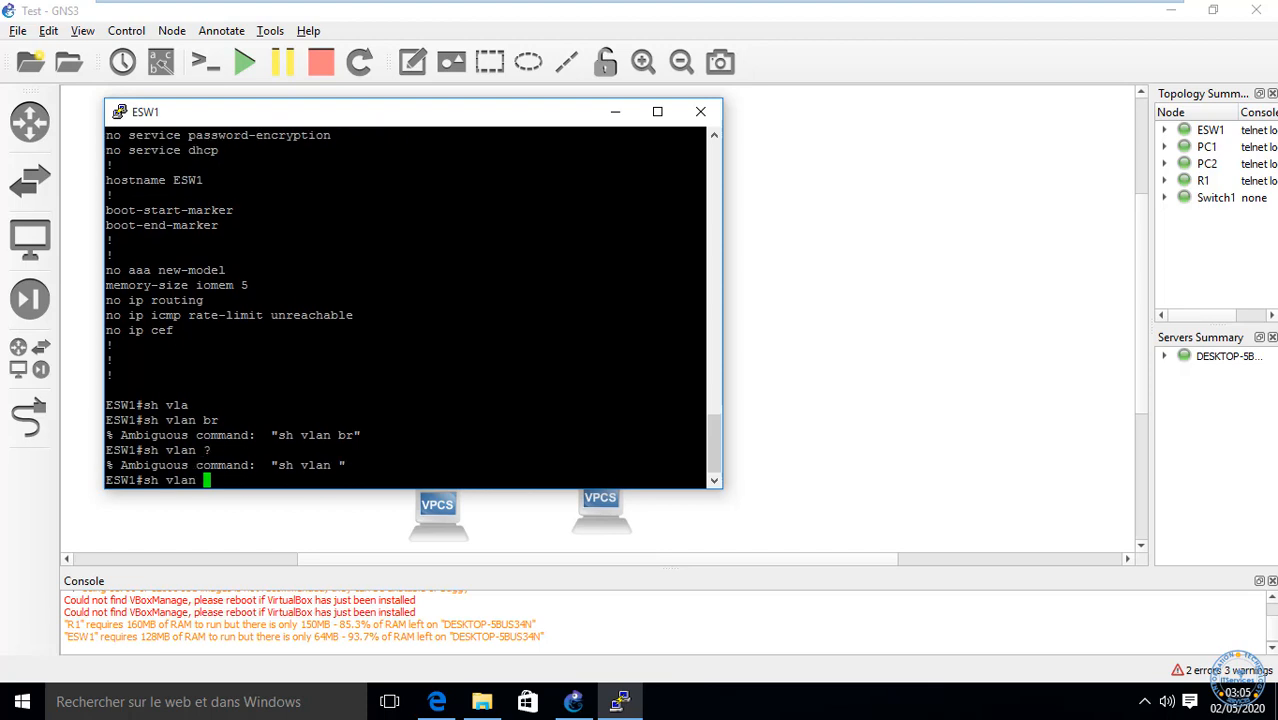
{"action": "key", "text": "BackSpace"}
{"action": "key", "text": "BackSpace"}
{"action": "key", "text": "BackSpace"}
{"action": "key", "text": "BackSpace"}
{"action": "key", "text": "BackSpace"}
Step: Show the Vlan1 interface status with 'sh interfaces vlan 1', administratively down
{"action": "type", "text": "int"}
{"action": "key", "text": "Tab"}
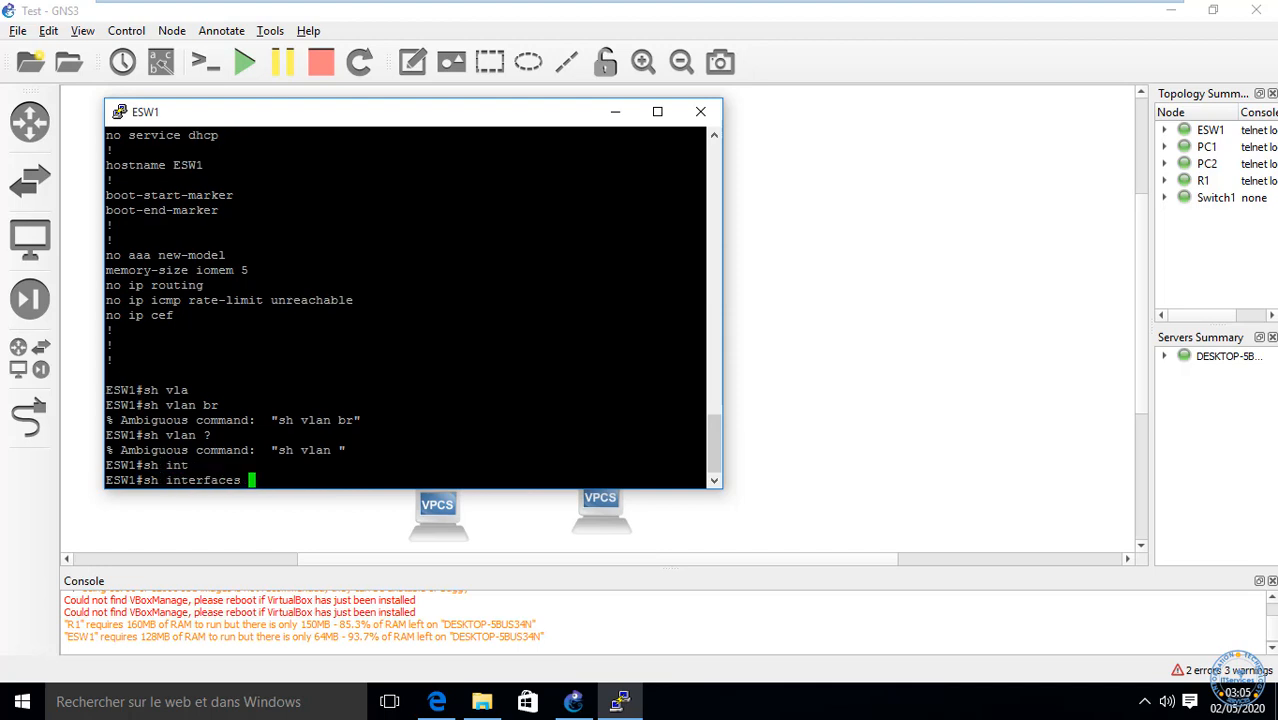
{"action": "type", "text": "v"}
{"action": "key", "text": "Tab"}
{"action": "type", "text": "l"}
{"action": "key", "text": "Tab"}
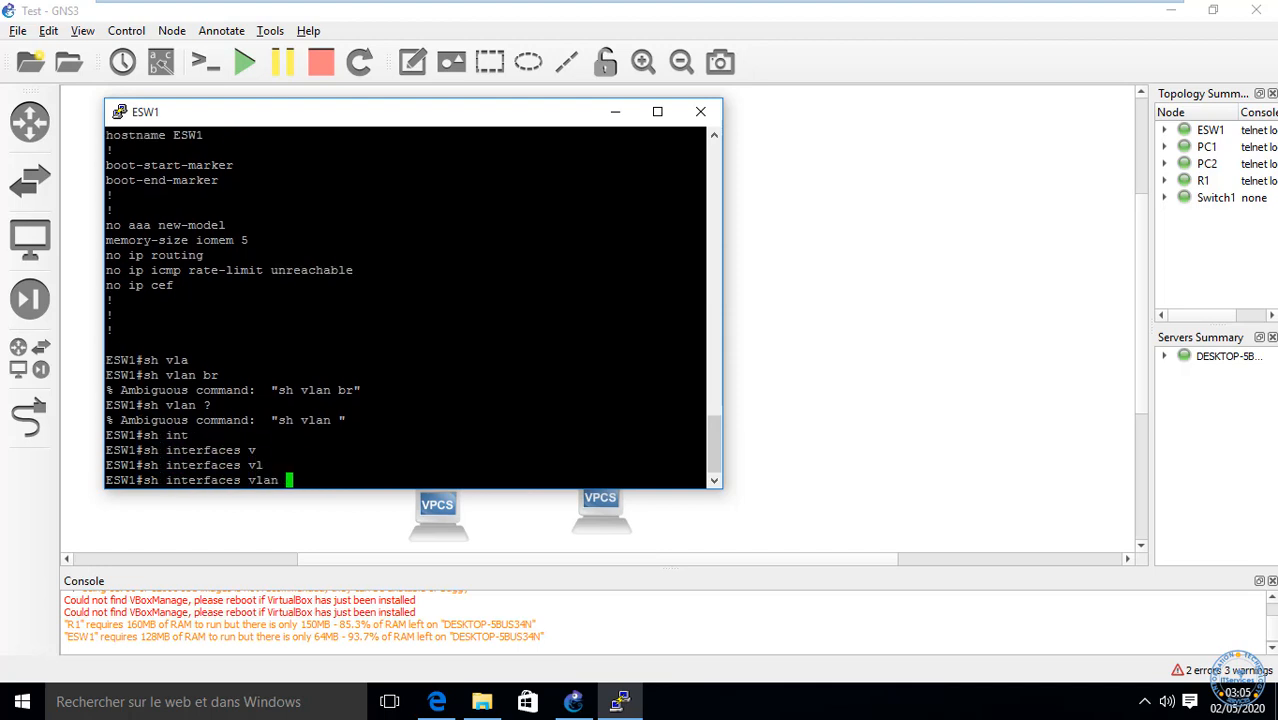
{"action": "type", "text": "?"}
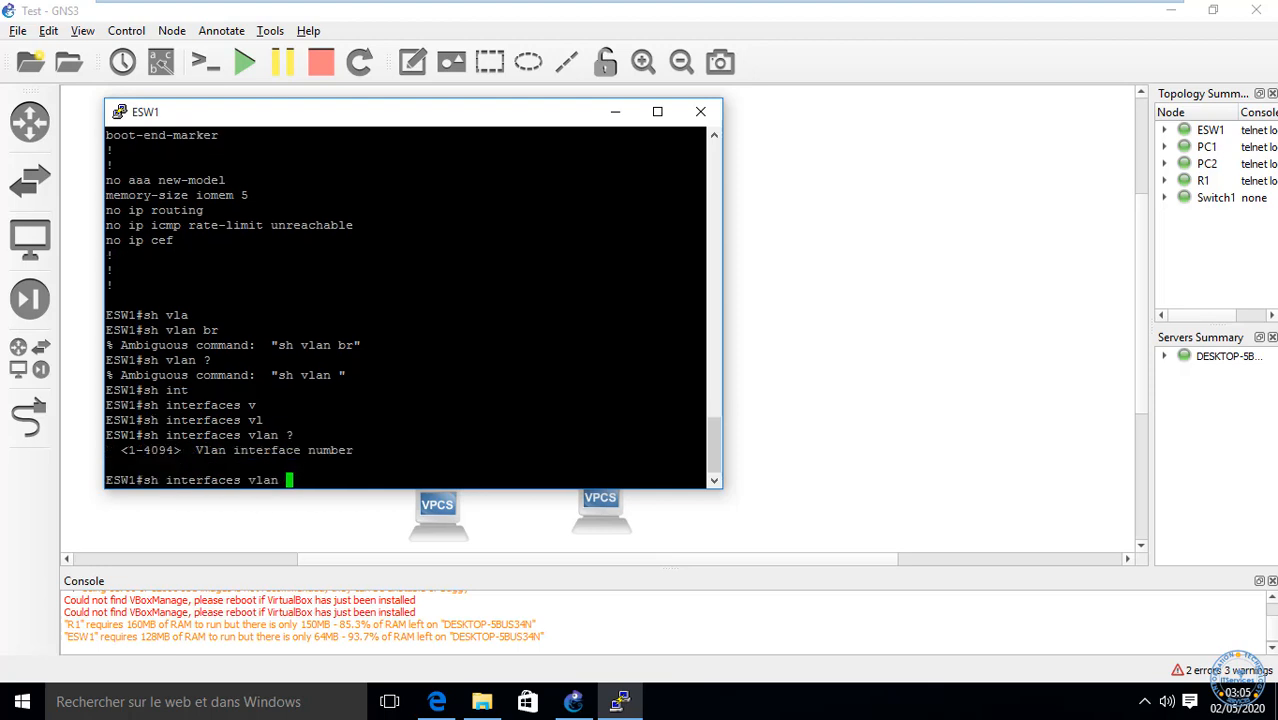
{"action": "type", "text": "1"}
{"action": "key", "text": "Return"}
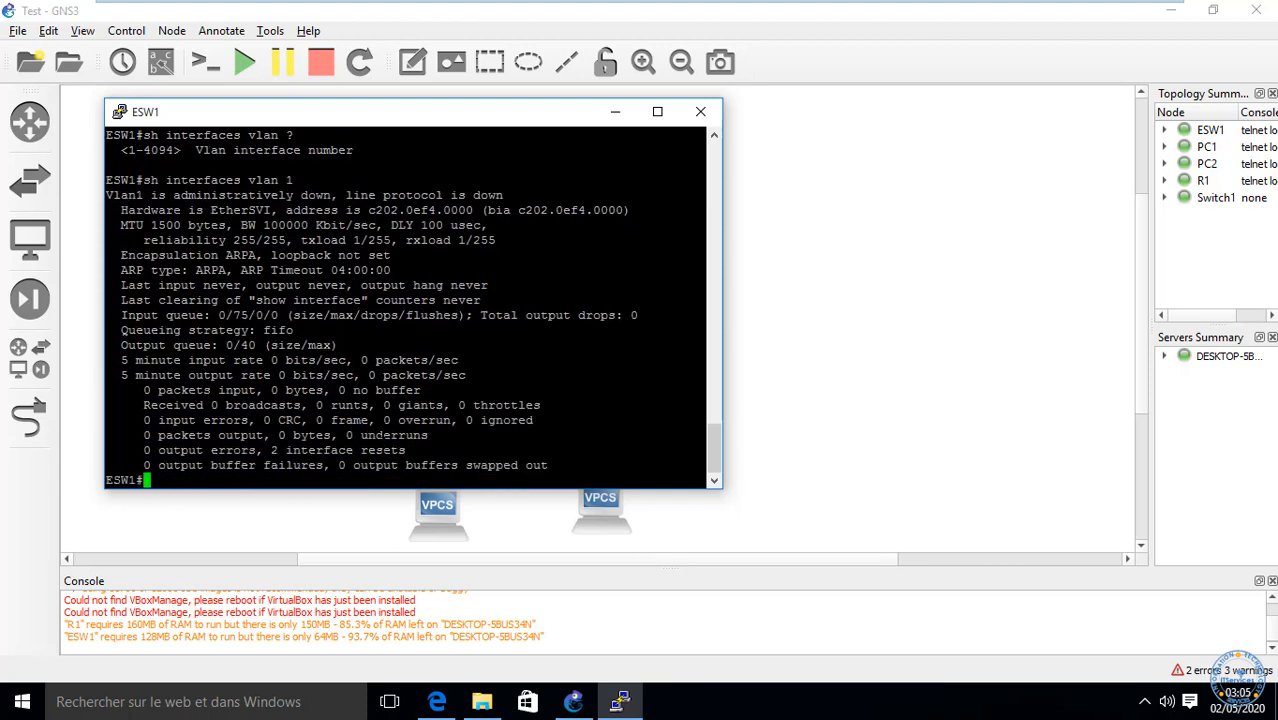
Step: List the 'show vlan ?' options and run 'show vlan', rejected as ambiguous
{"action": "type", "text": "sh"}
{"action": "key", "text": "Tab"}
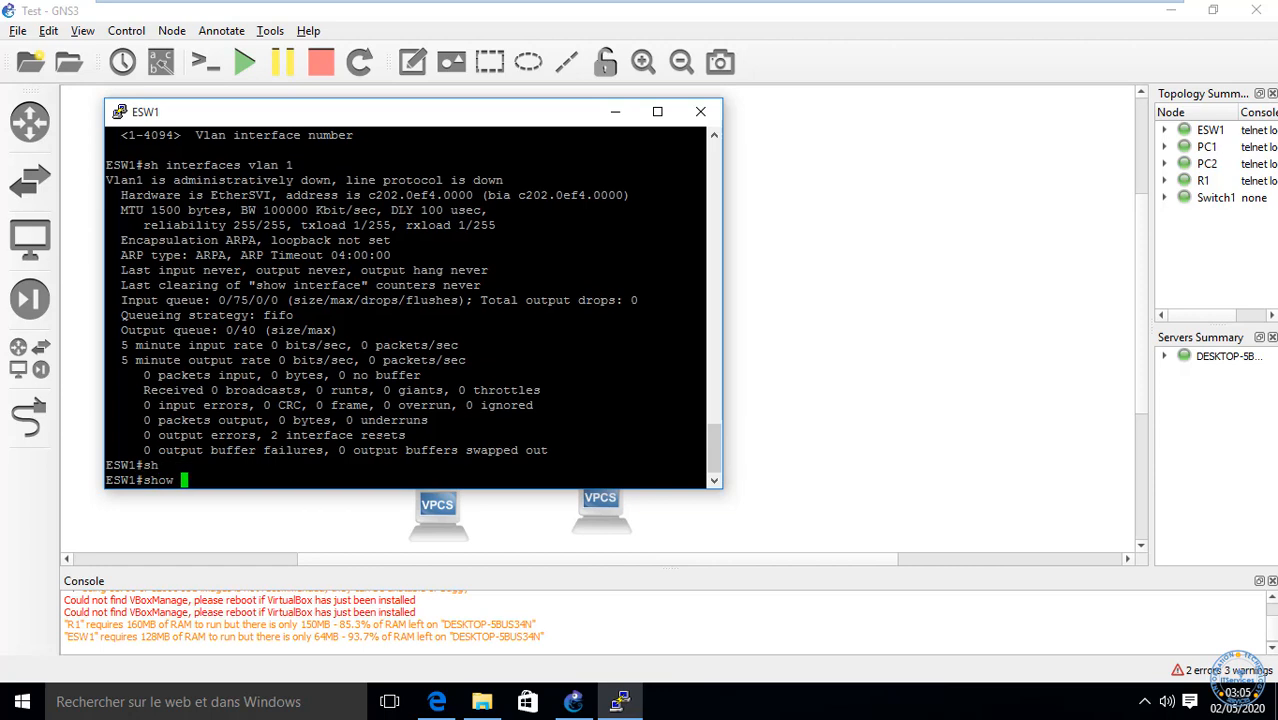
{"action": "type", "text": "vl"}
{"action": "key", "text": "Tab"}
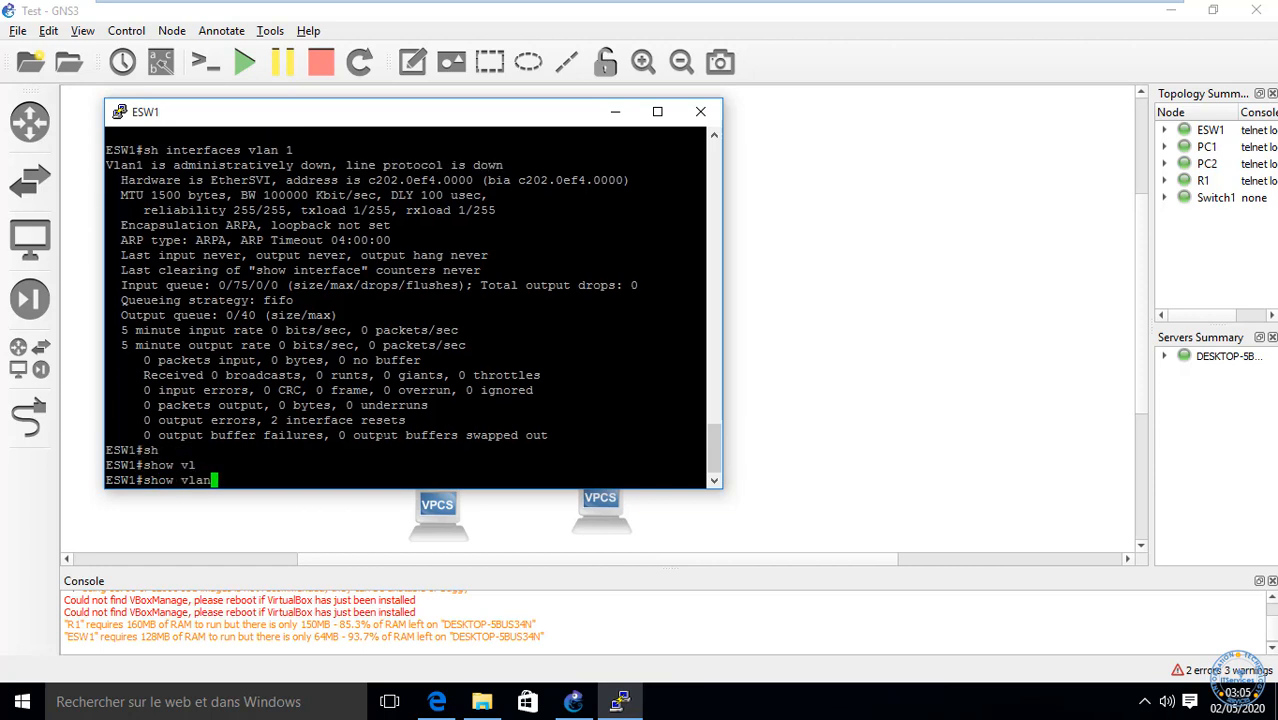
{"action": "type", "text": "?"}
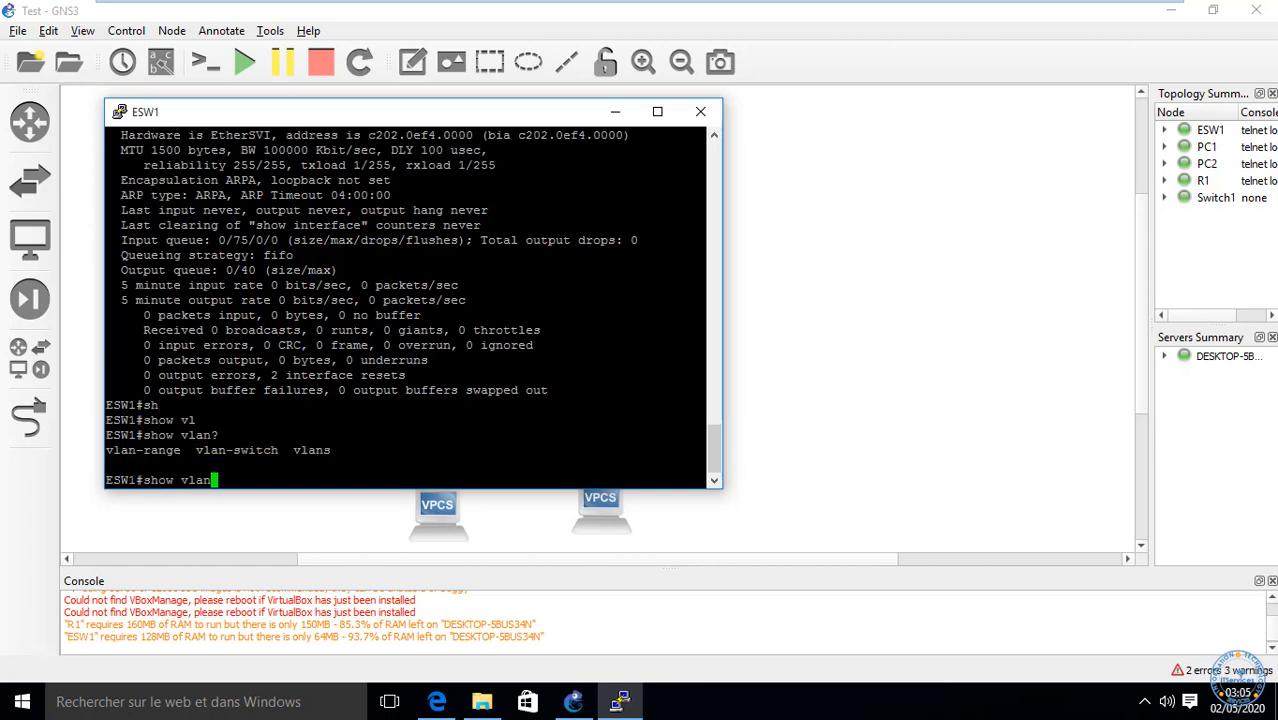
{"action": "key", "text": "Return"}
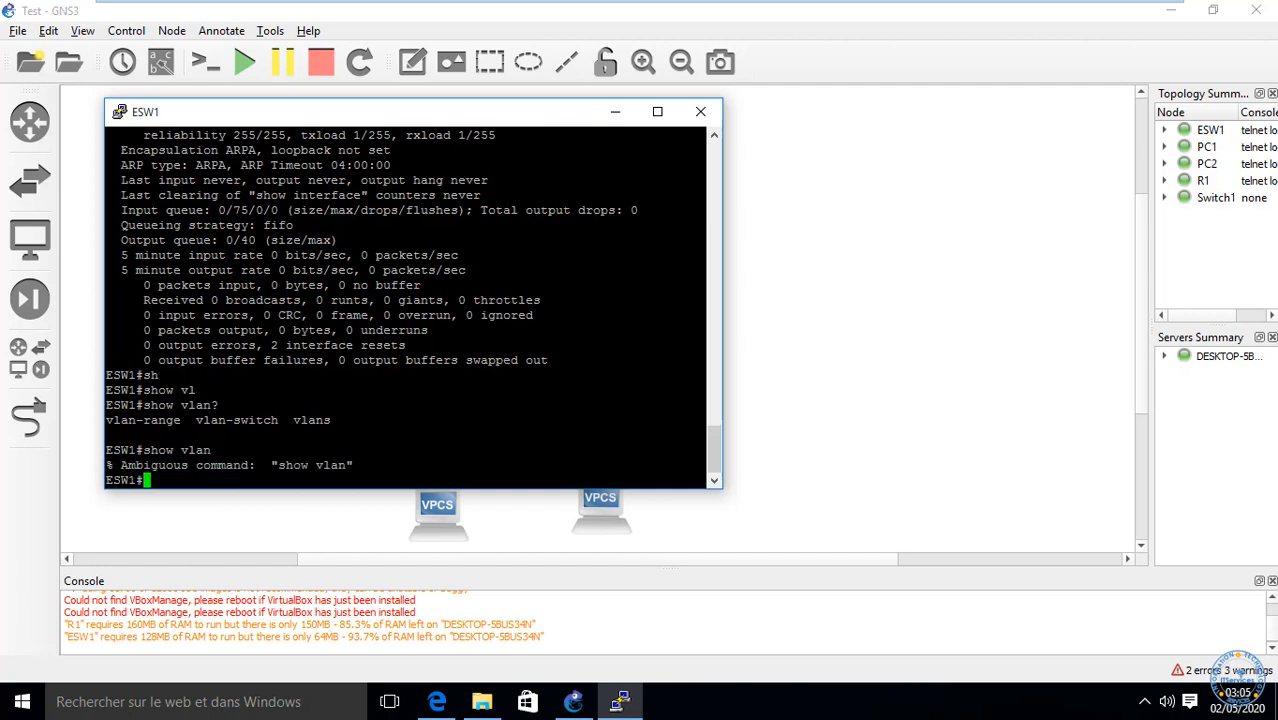
Step: Run 'show vlan 1 100' and then 'show vlan 1'
{"action": "key", "text": "Up"}
{"action": "type", "text": "1 100"}
{"action": "key", "text": "Return"}
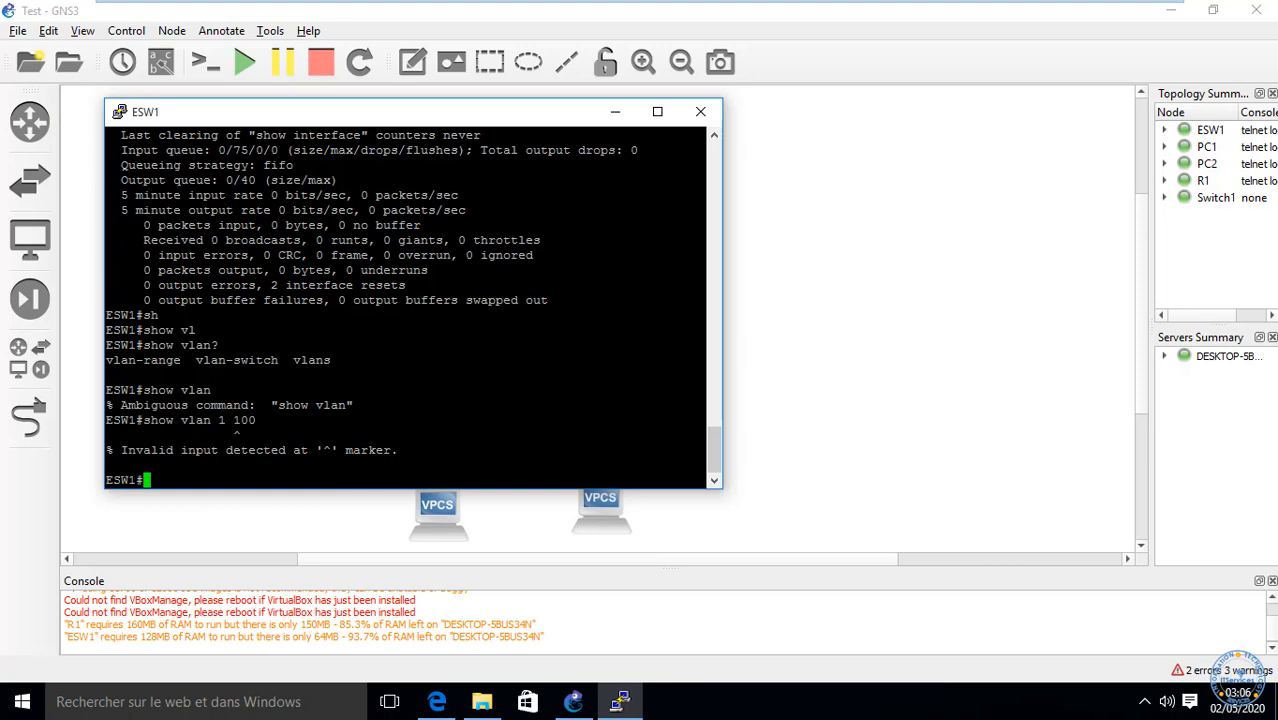
{"action": "key", "text": "Up"}
{"action": "key", "text": "BackSpace"}
{"action": "key", "text": "BackSpace"}
{"action": "key", "text": "BackSpace"}
{"action": "key", "text": "BackSpace"}
{"action": "key", "text": "BackSpace"}
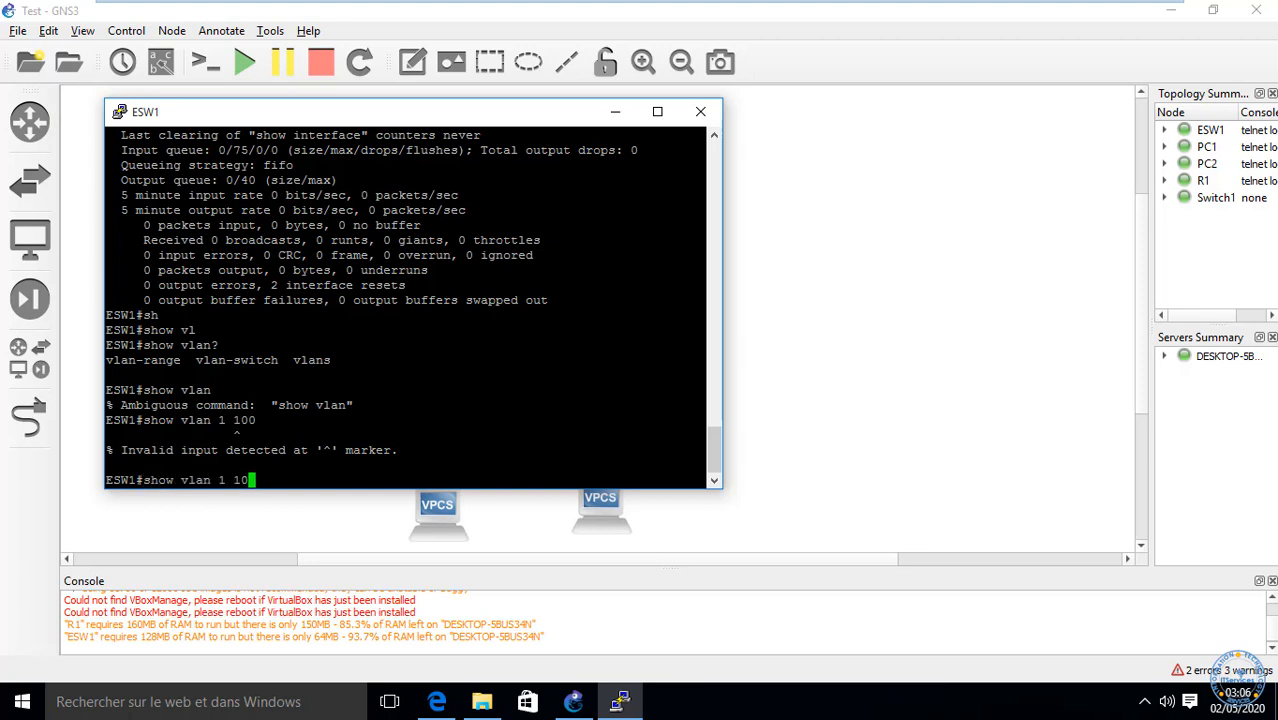
{"action": "type", "text": "1"}
{"action": "key", "text": "Return"}
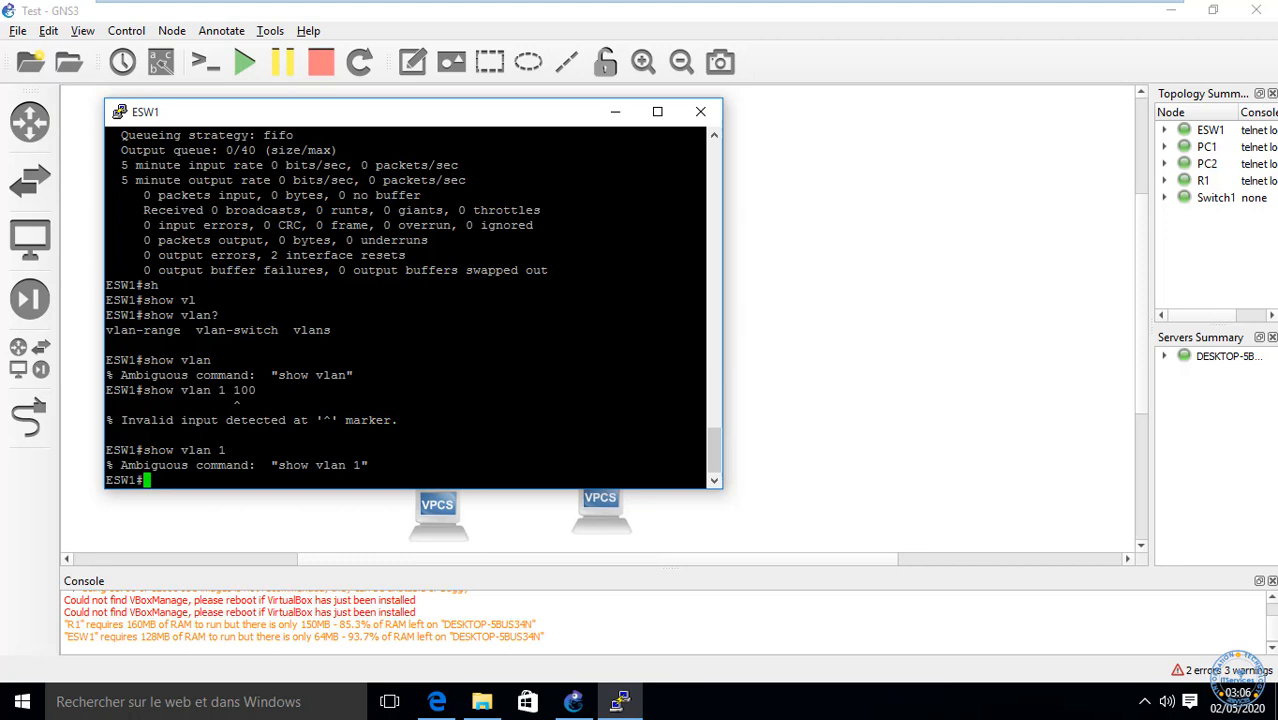
Step: Run 'show vlan v' and then 'show vlan vla'
{"action": "key", "text": "Up"}
{"action": "key", "text": "BackSpace"}
{"action": "type", "text": "vlan v"}
{"action": "key", "text": "Return"}
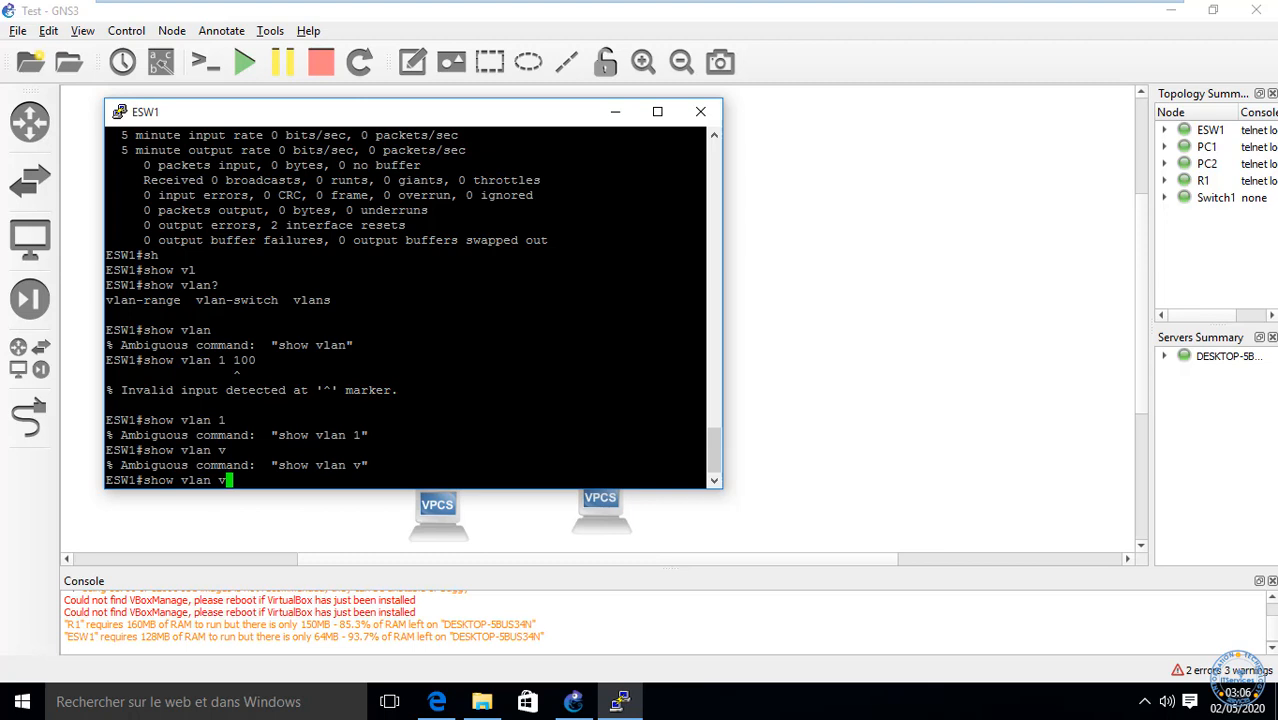
{"action": "type", "text": "la"}
{"action": "key", "text": "Return"}
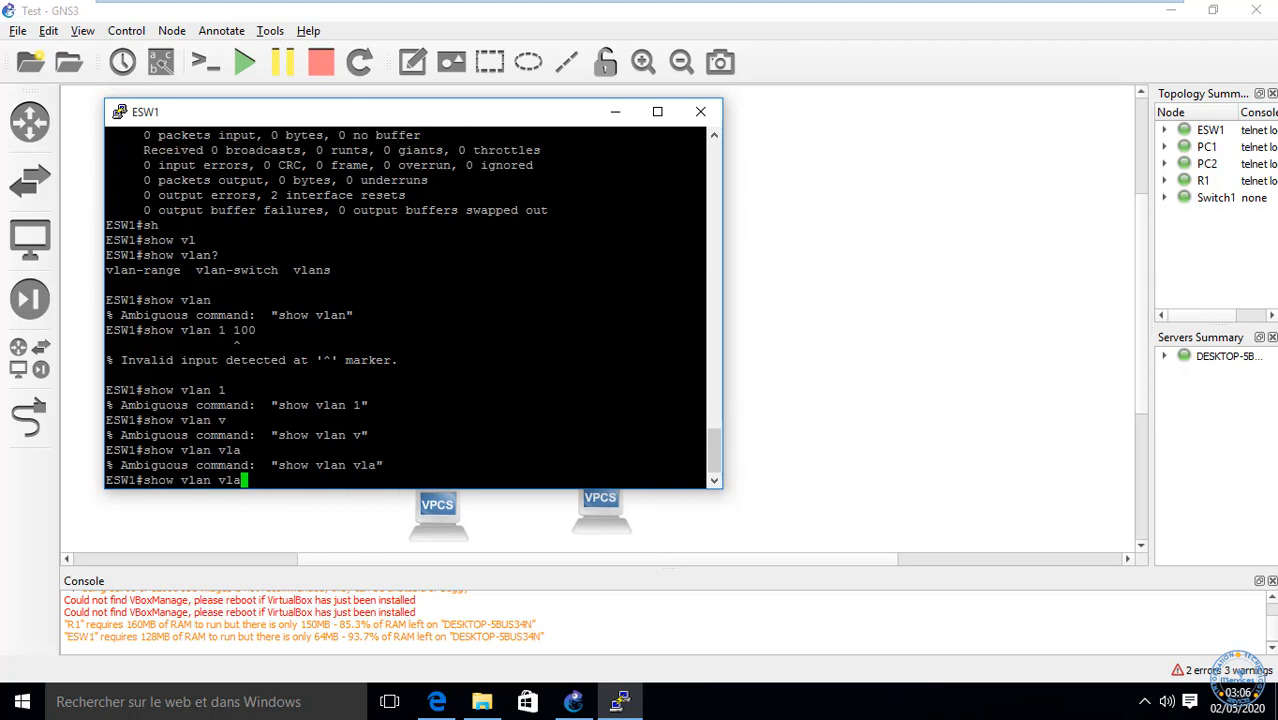
Step: List the available 'show ip ?' commands
{"action": "key", "text": "BackSpace"}
{"action": "key", "text": "BackSpace"}
{"action": "key", "text": "BackSpace"}
{"action": "key", "text": "BackSpace"}
{"action": "key", "text": "BackSpace"}
{"action": "key", "text": "BackSpace"}
{"action": "key", "text": "BackSpace"}
{"action": "key", "text": "BackSpace"}
{"action": "type", "text": "ip ?"}
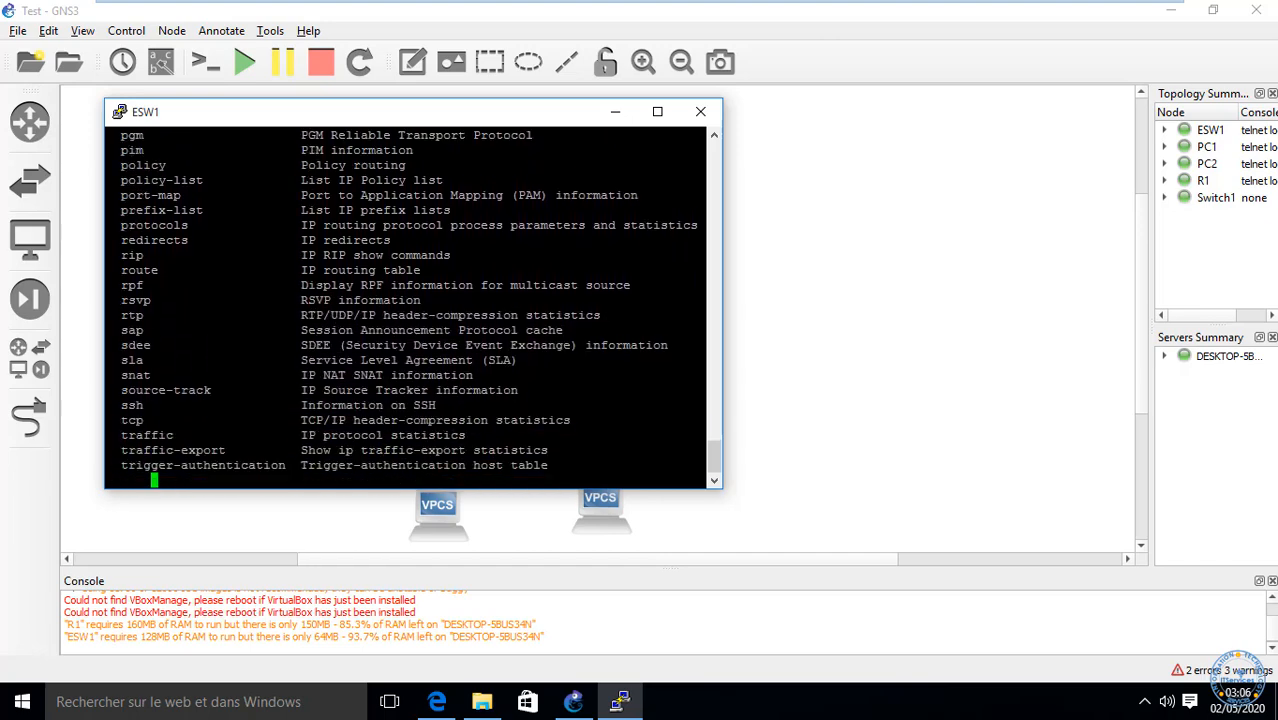
{"action": "key", "text": "Return"}
{"action": "key", "text": "Return"}
{"action": "key", "text": "Return"}
{"action": "key", "text": "Return"}
{"action": "key", "text": "Return"}
{"action": "key", "text": "Return"}
{"action": "key", "text": "Return"}
{"action": "key", "text": "Return"}
{"action": "key", "text": "Return"}
{"action": "key", "text": "Return"}
{"action": "key", "text": "Return"}
{"action": "key", "text": "Return"}
{"action": "key", "text": "Return"}
{"action": "key", "text": "Return"}
{"action": "key", "text": "Return"}
{"action": "key", "text": "Return"}
{"action": "key", "text": "Return"}
{"action": "key", "text": "Return"}
{"action": "key", "text": "Return"}
{"action": "key", "text": "Return"}
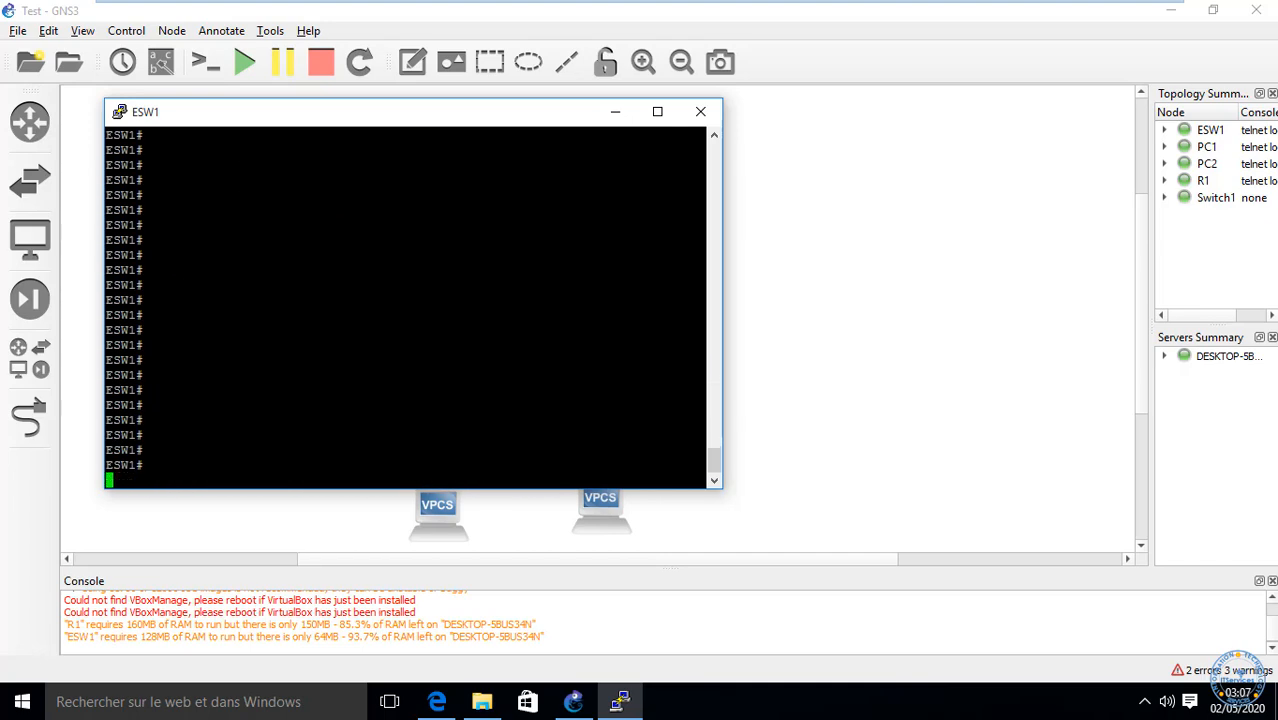
Step: List interface types and the Vlan range 1-4094, then run 'sh interfaces vlan 1'
{"action": "type", "text": "sh run vlan 1"}
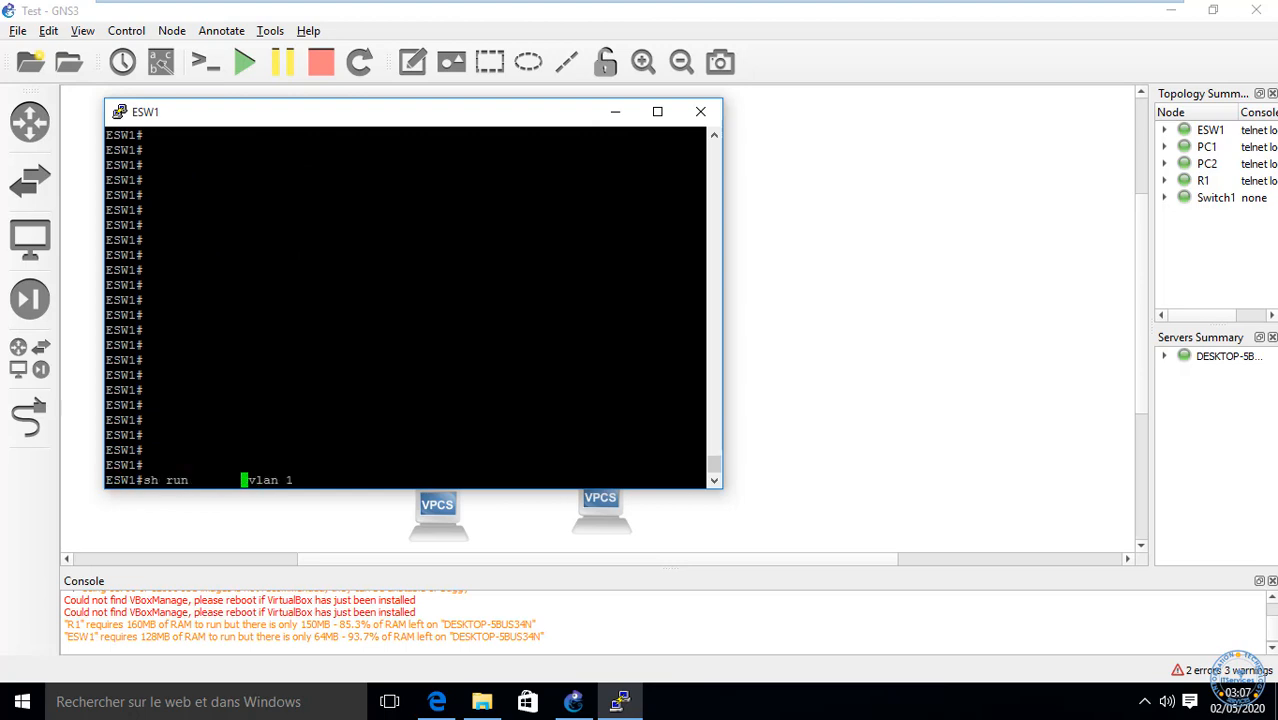
{"action": "key", "text": "BackSpace"}
{"action": "key", "text": "BackSpace"}
{"action": "key", "text": "BackSpace"}
{"action": "key", "text": "BackSpace"}
{"action": "key", "text": "BackSpace"}
{"action": "key", "text": "BackSpace"}
{"action": "key", "text": "BackSpace"}
{"action": "key", "text": "Down"}
{"action": "key", "text": "Down"}
{"action": "key", "text": "Down"}
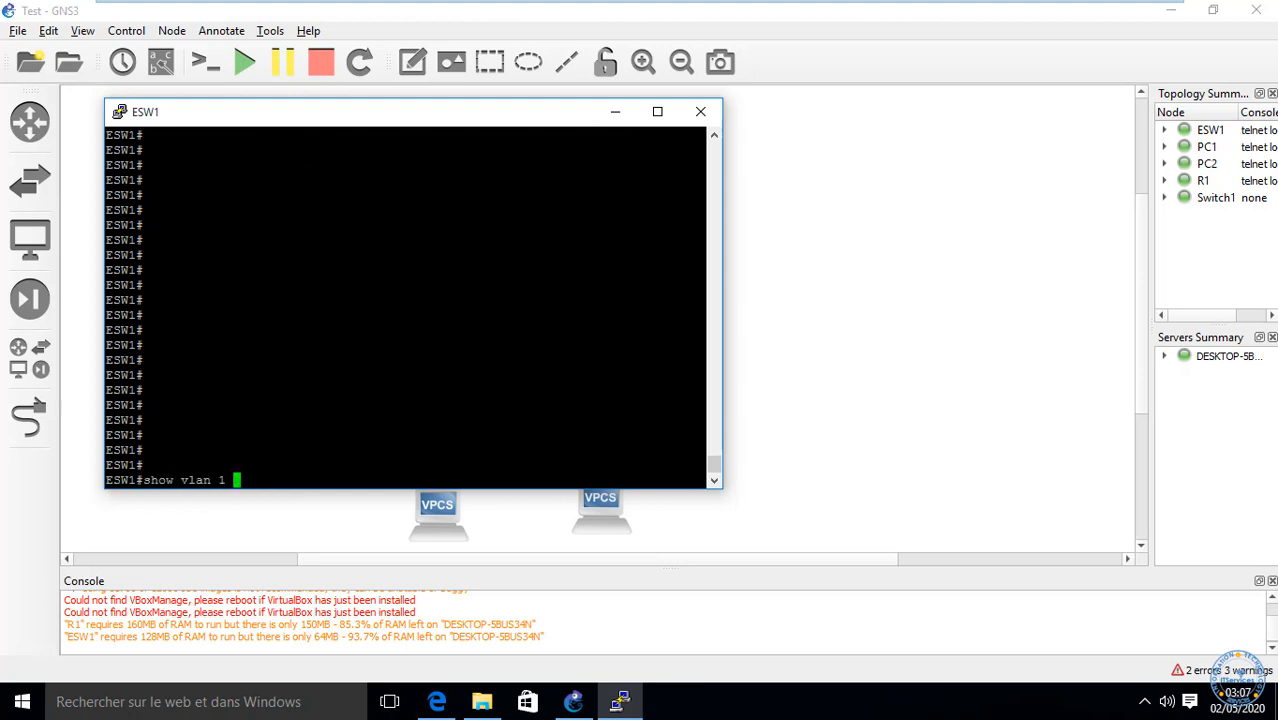
{"action": "type", "text": "sh int"}
{"action": "key", "text": "Tab"}
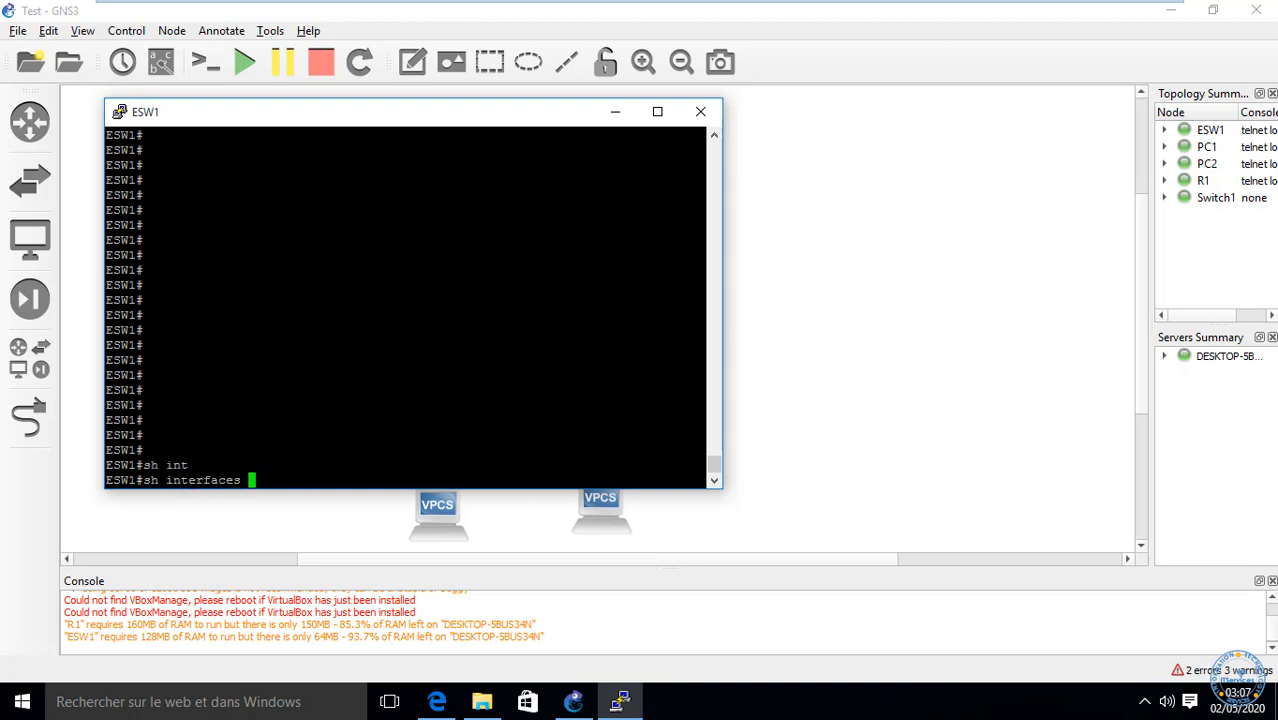
{"action": "type", "text": "?"}
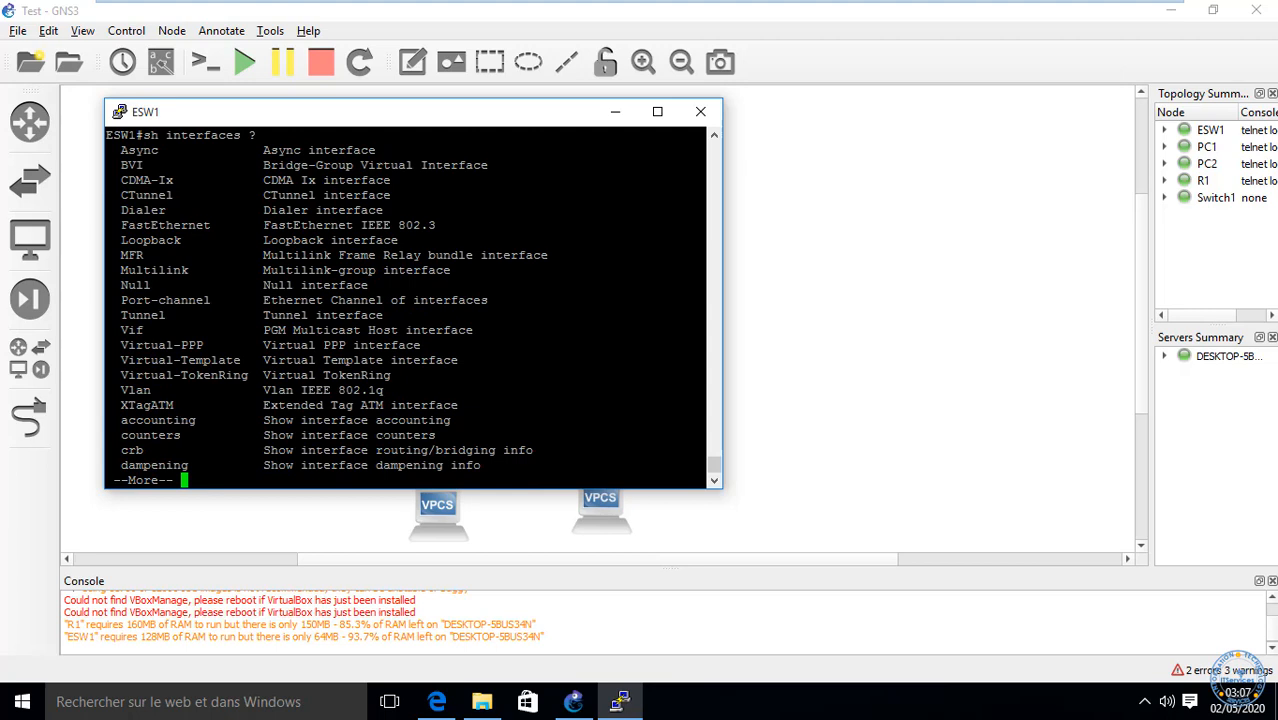
{"action": "type", "text": "q"}
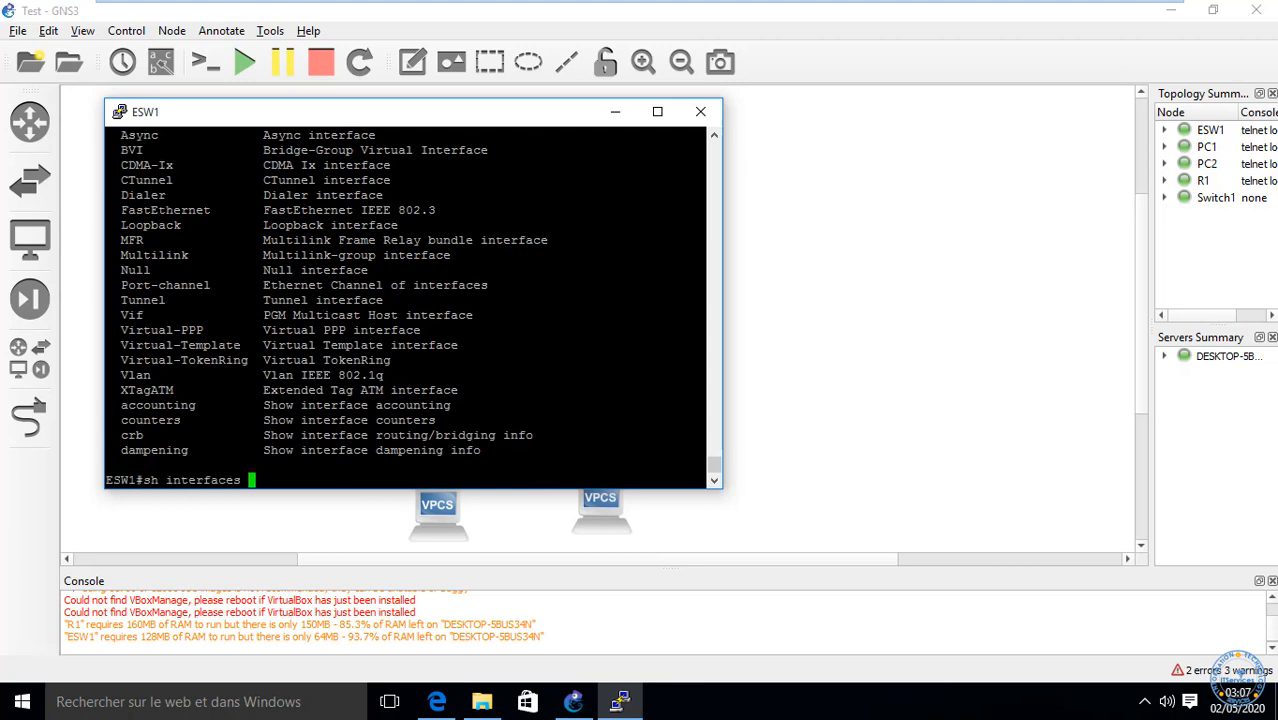
{"action": "type", "text": "vl"}
{"action": "key", "text": "Tab"}
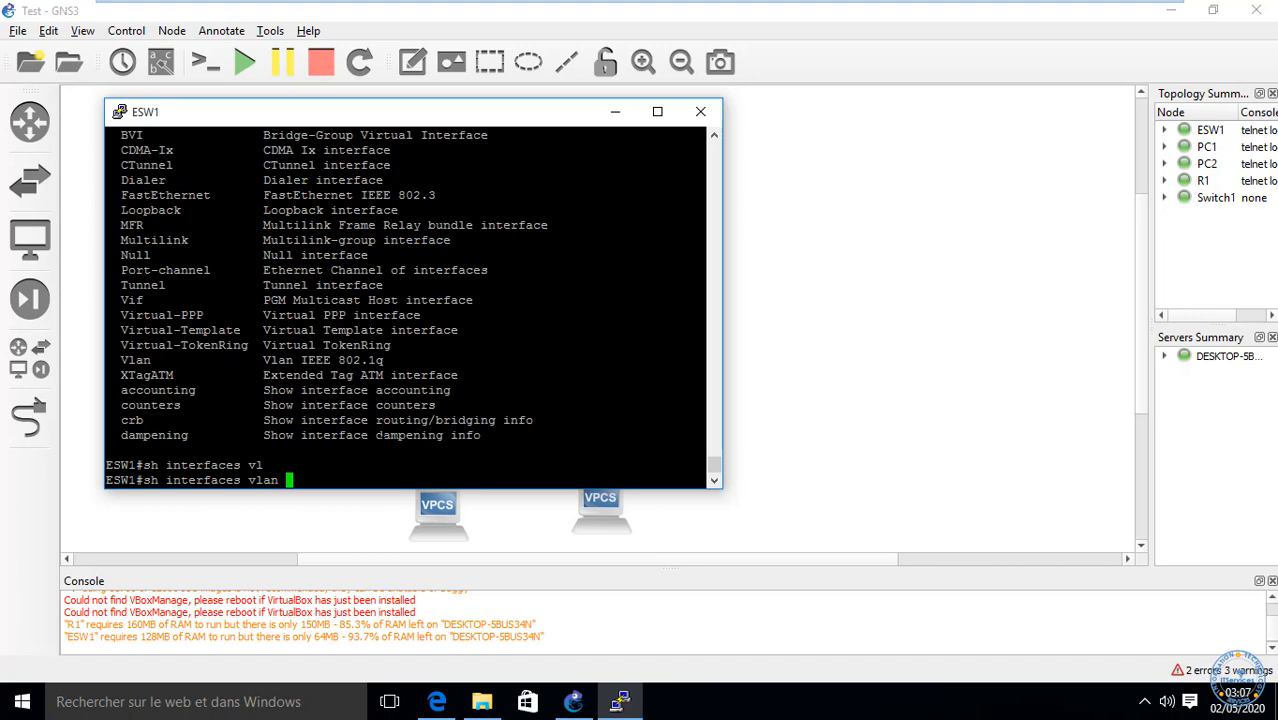
{"action": "type", "text": "?"}
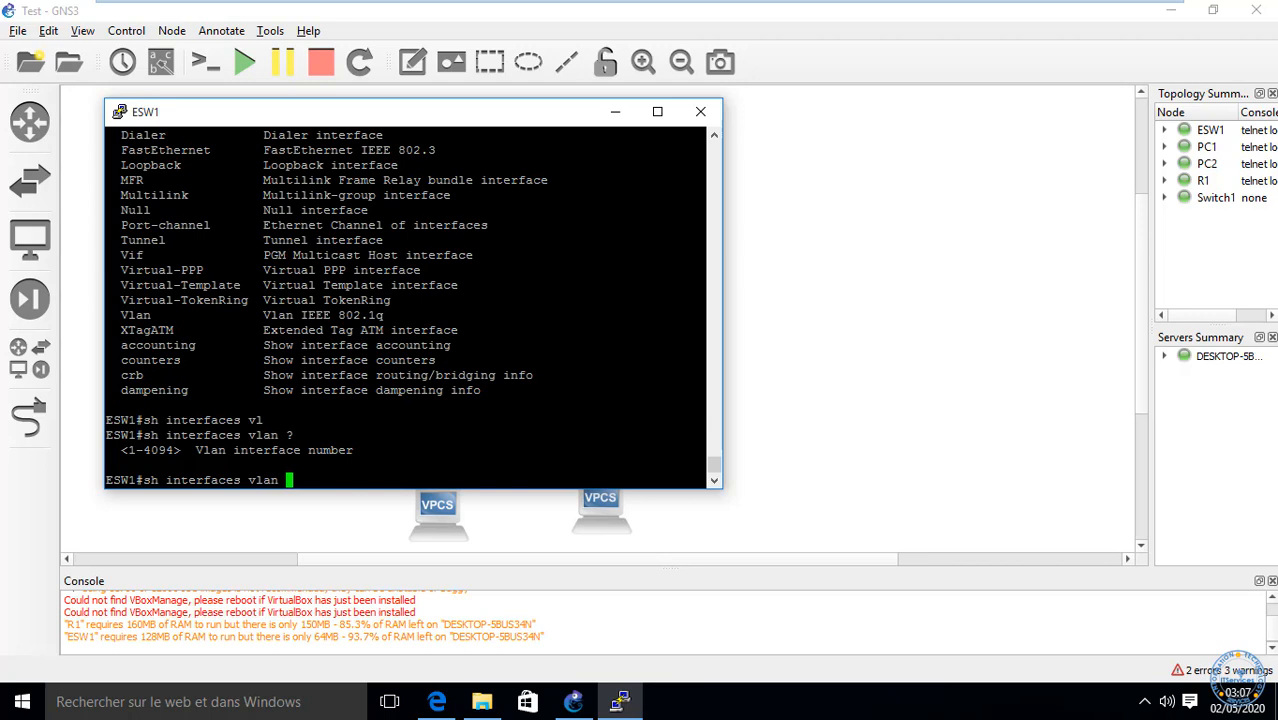
{"action": "type", "text": "1"}
{"action": "key", "text": "Return"}
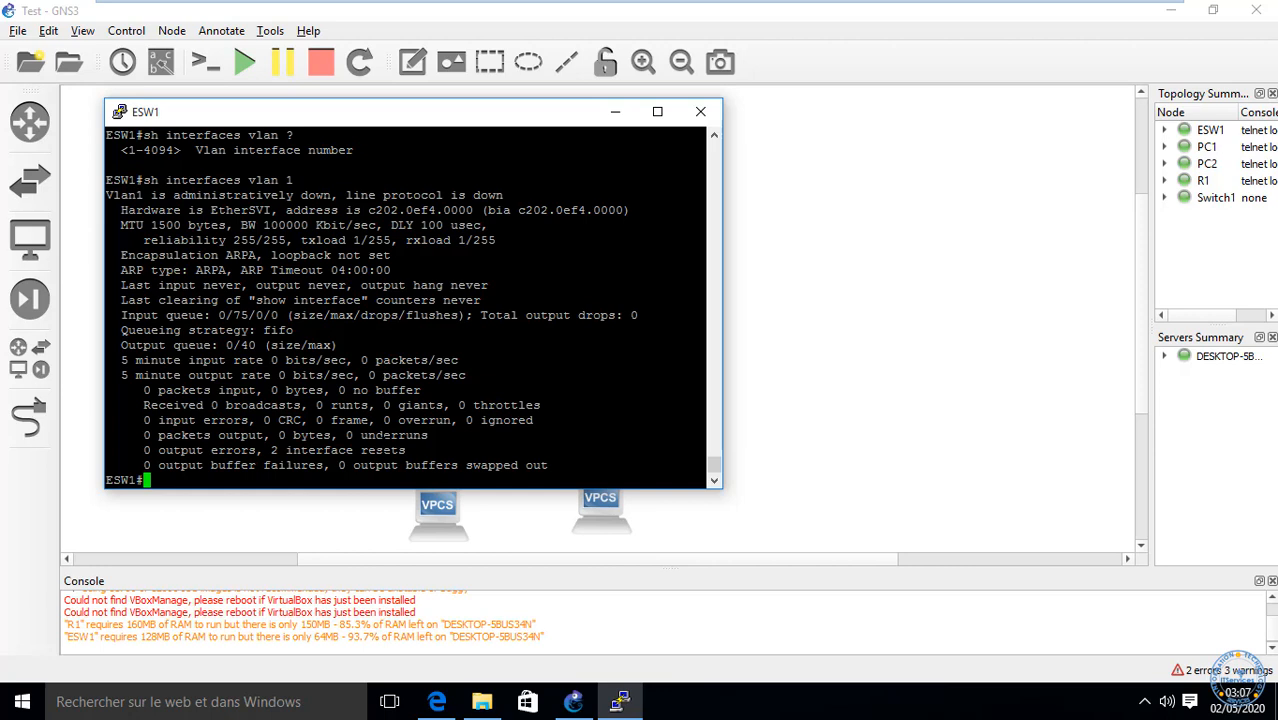
Step: Close the ESW1 console, then list PC2's VPCS help commands with ? and start closing it
{"action": "left_click", "coordinate": [700, 111]}
{"action": "left_click", "coordinate": [664, 418]}
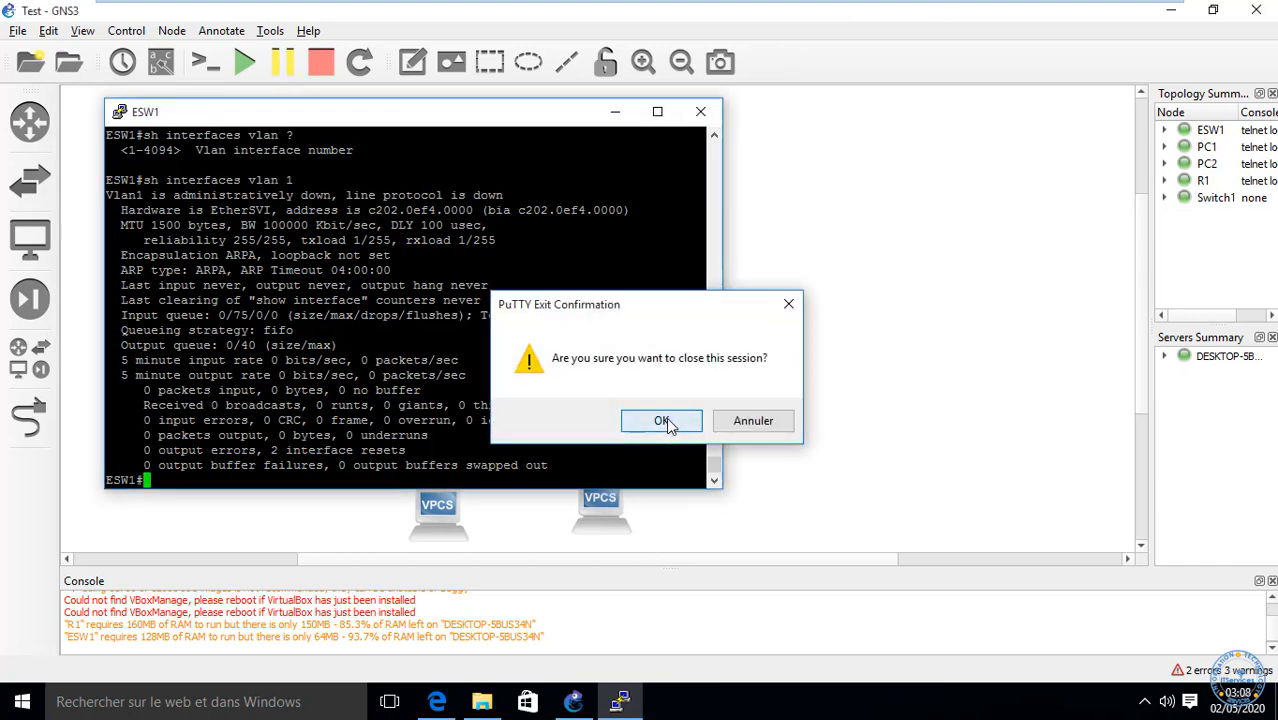
{"action": "right_click", "coordinate": [603, 500]}
{"action": "left_click", "coordinate": [686, 328]}
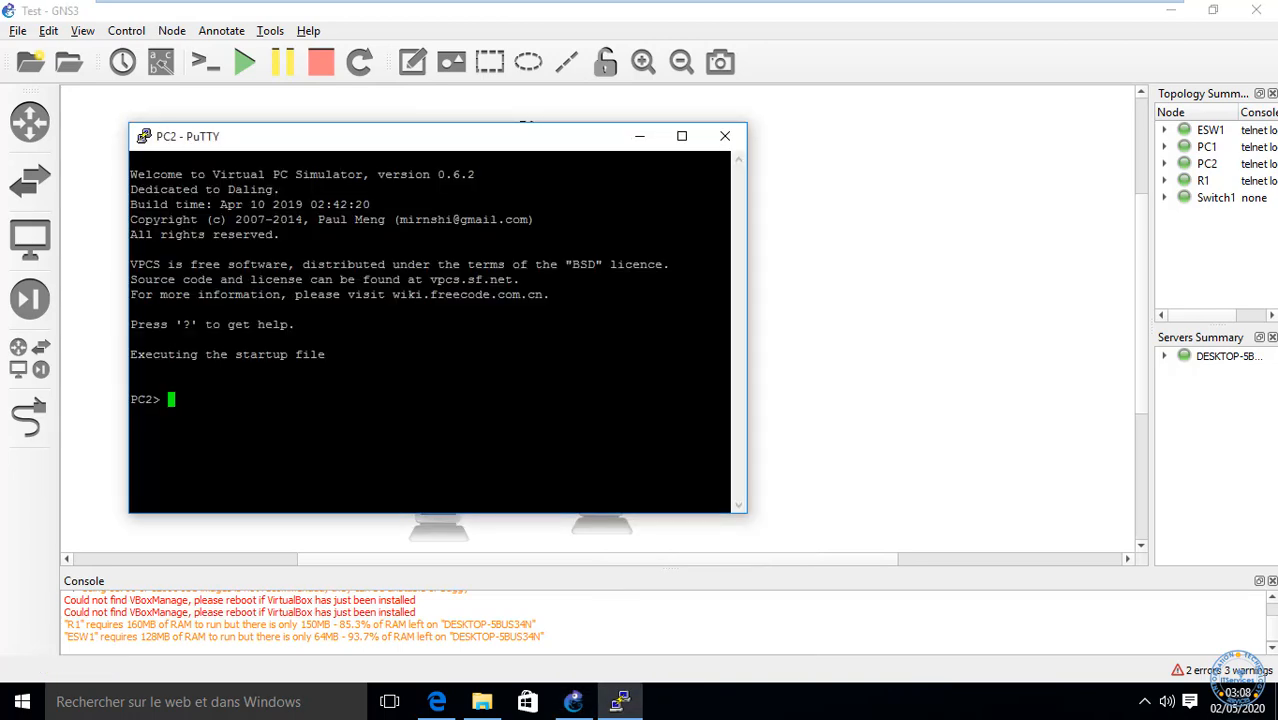
{"action": "type", "text": "?"}
{"action": "key", "text": "Return"}
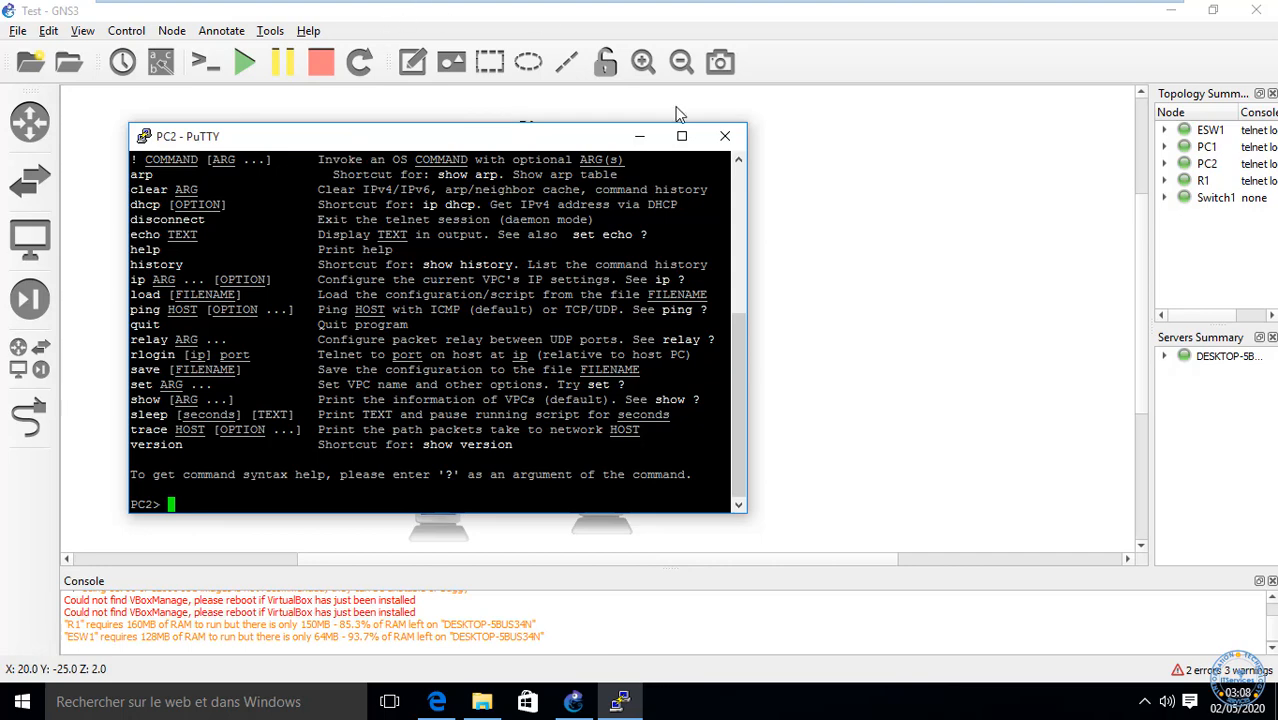
{"action": "left_click", "coordinate": [725, 136]}
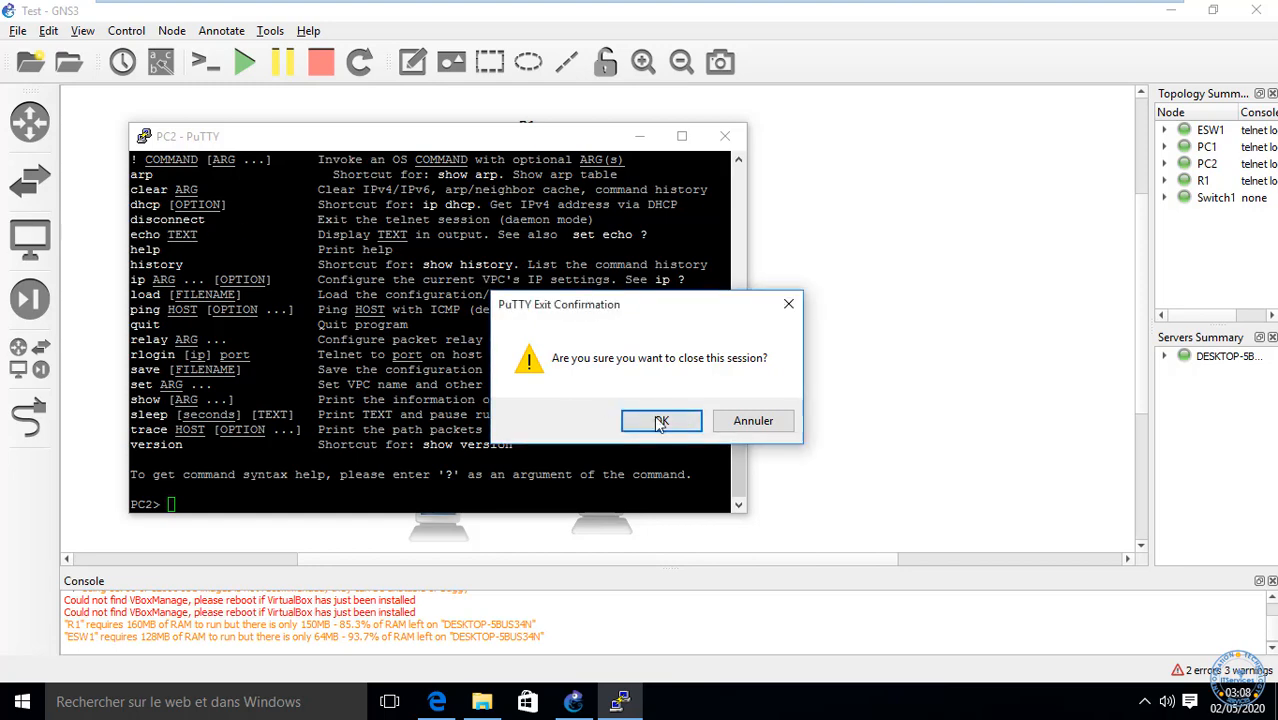
Step: Confirm closing PC2's console, then select all nodes to stop R1, ESW1, PC1 and PC2
{"action": "left_click", "coordinate": [660, 420]}
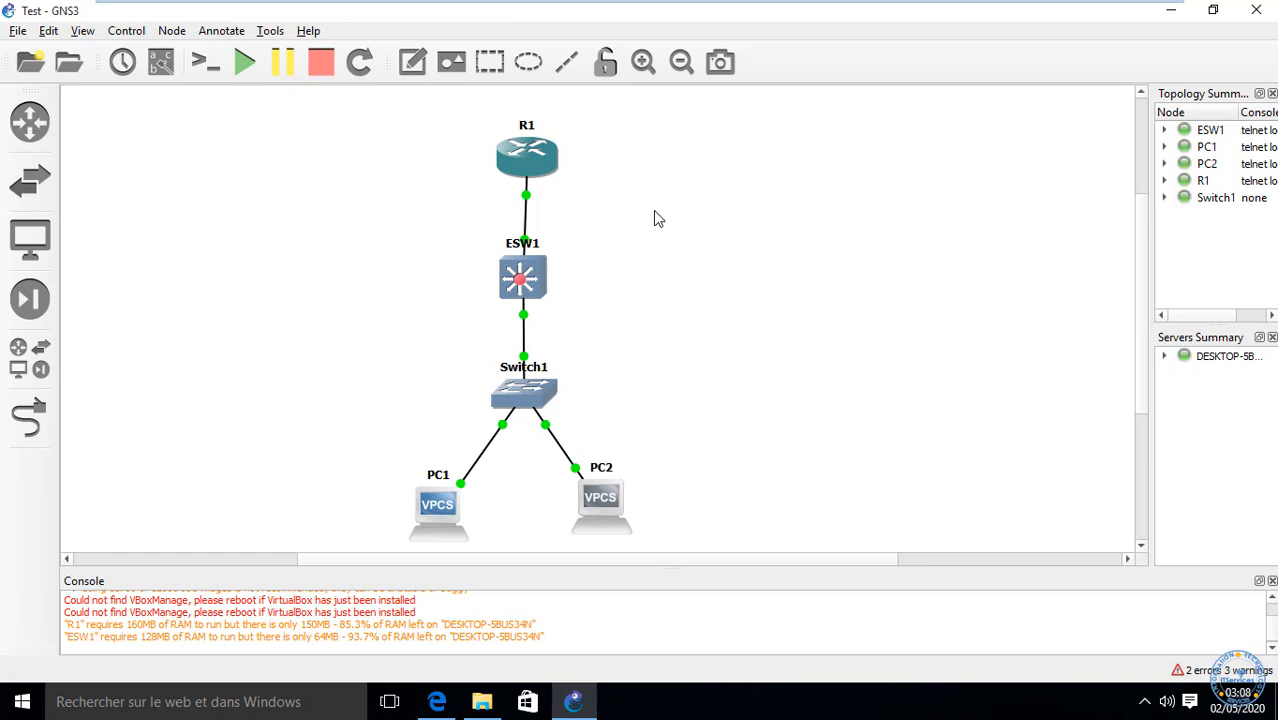
{"action": "left_click_drag", "start_coordinate": [670, 522], "coordinate": [375, 90]}
{"action": "left_click", "coordinate": [624, 210]}
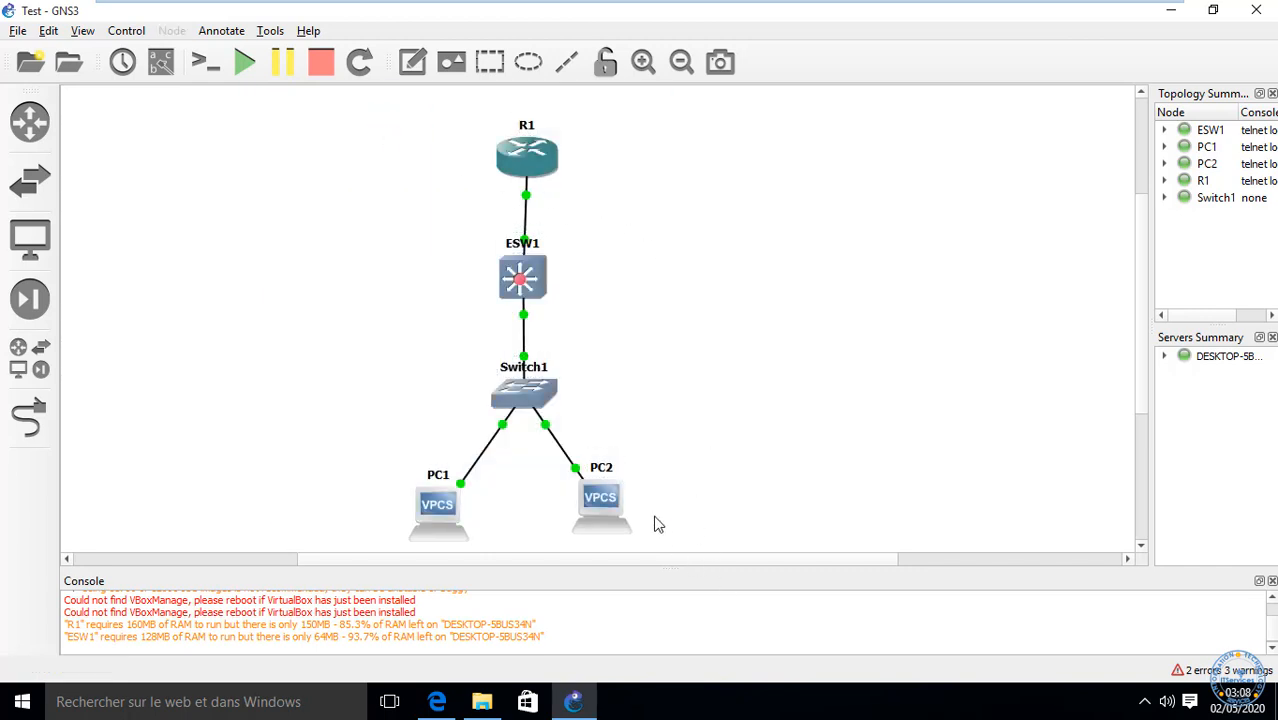
{"action": "left_click_drag", "start_coordinate": [656, 524], "coordinate": [262, 24]}
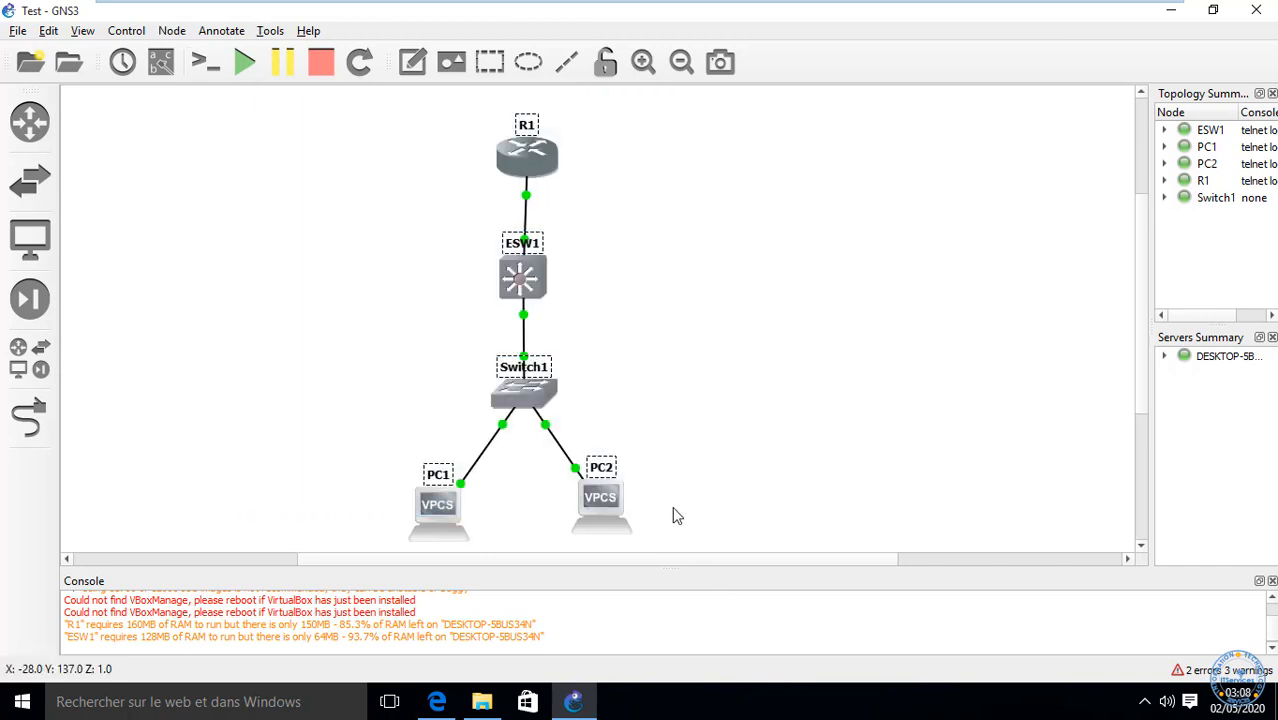
{"action": "left_click_drag", "start_coordinate": [677, 516], "coordinate": [236, 8]}
{"action": "left_click_drag", "start_coordinate": [658, 516], "coordinate": [302, 78]}
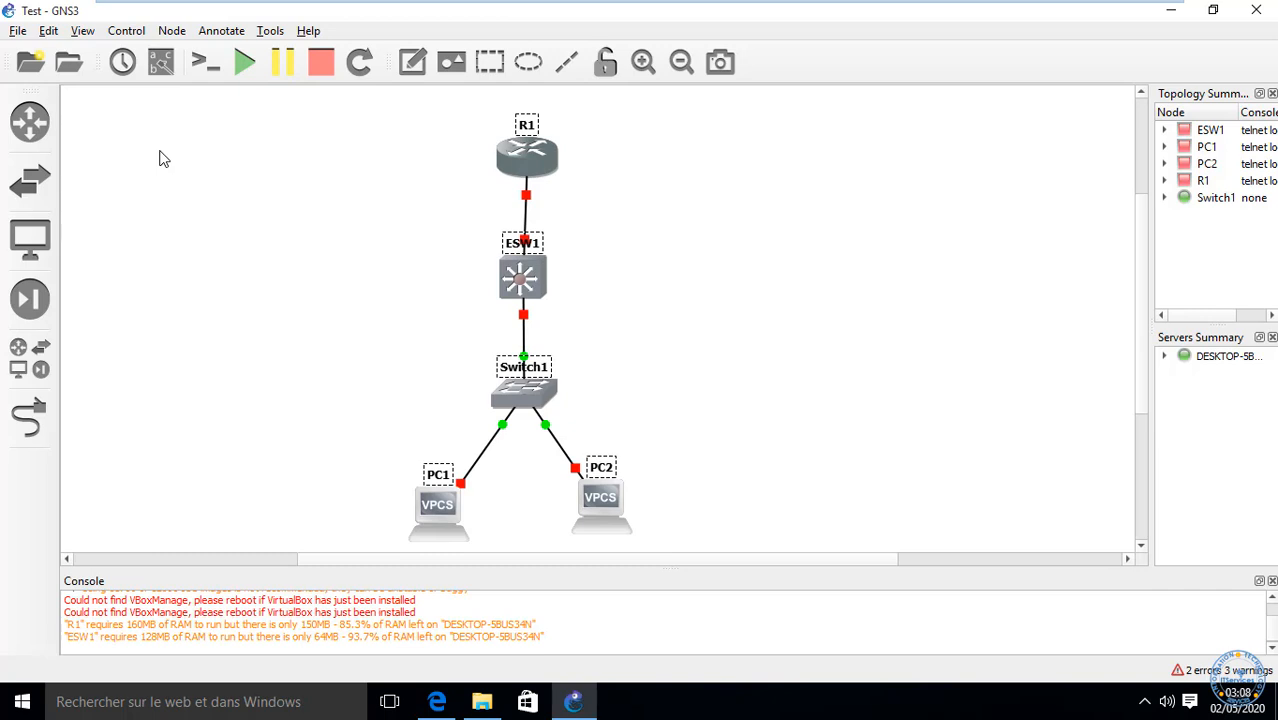
Step: Change PC1's symbol to the Classic 'computer' icon
{"action": "left_click", "coordinate": [226, 227]}
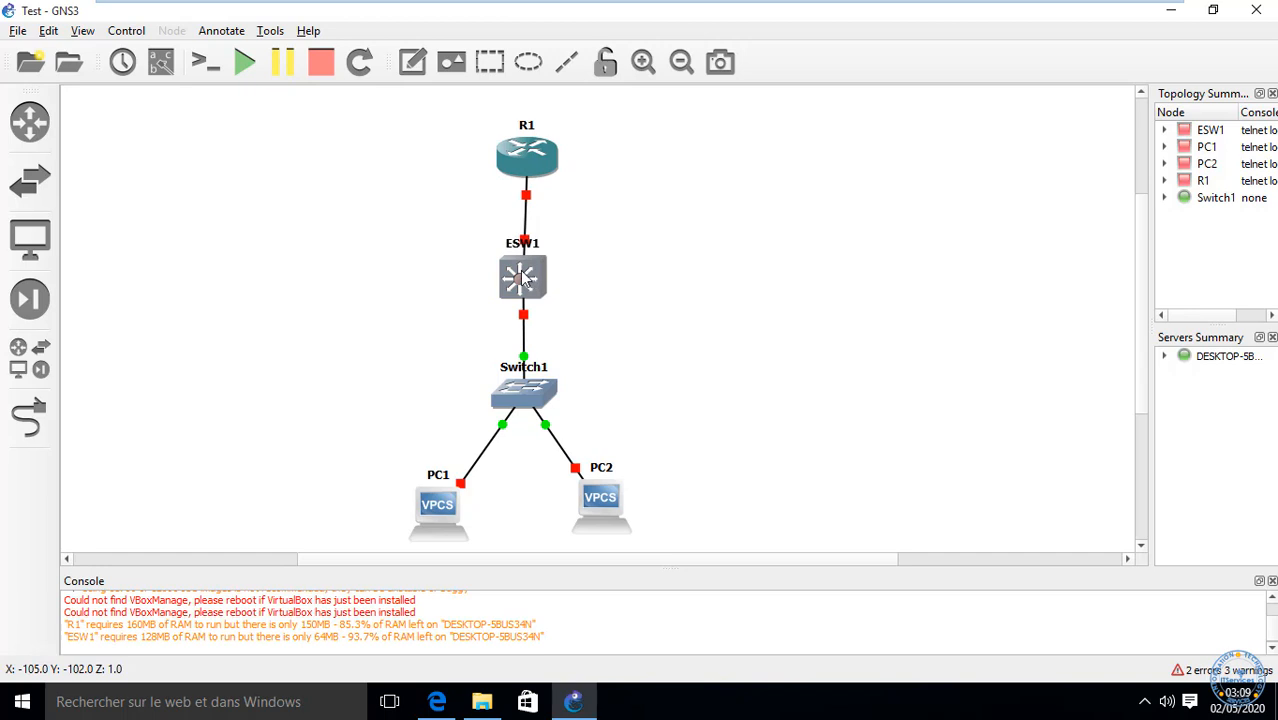
{"action": "right_click", "coordinate": [433, 509]}
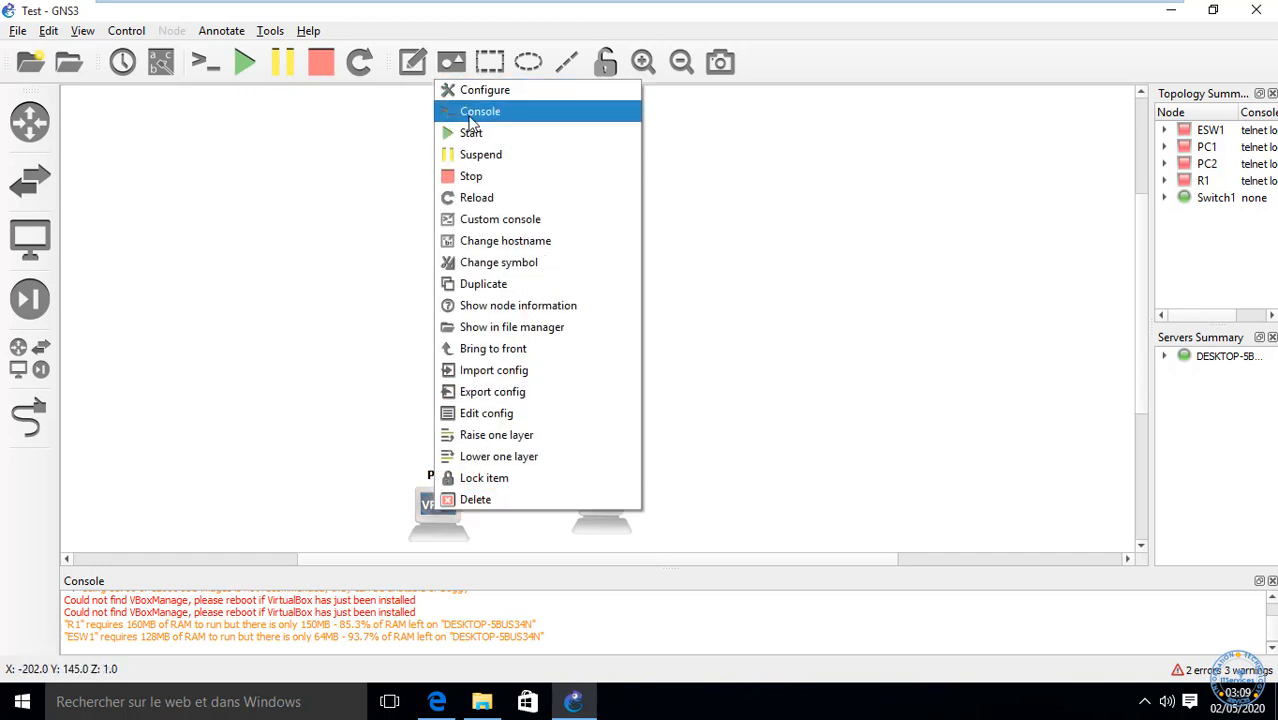
{"action": "left_click", "coordinate": [497, 266]}
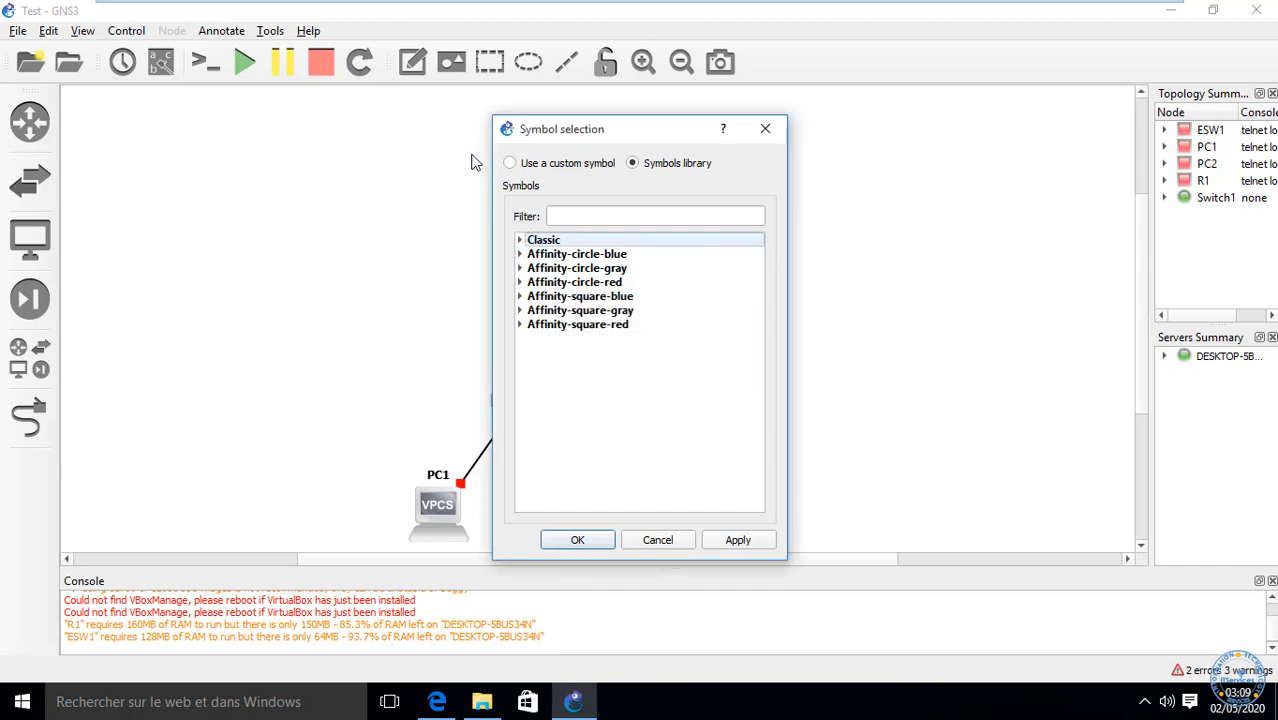
{"action": "left_click", "coordinate": [512, 163]}
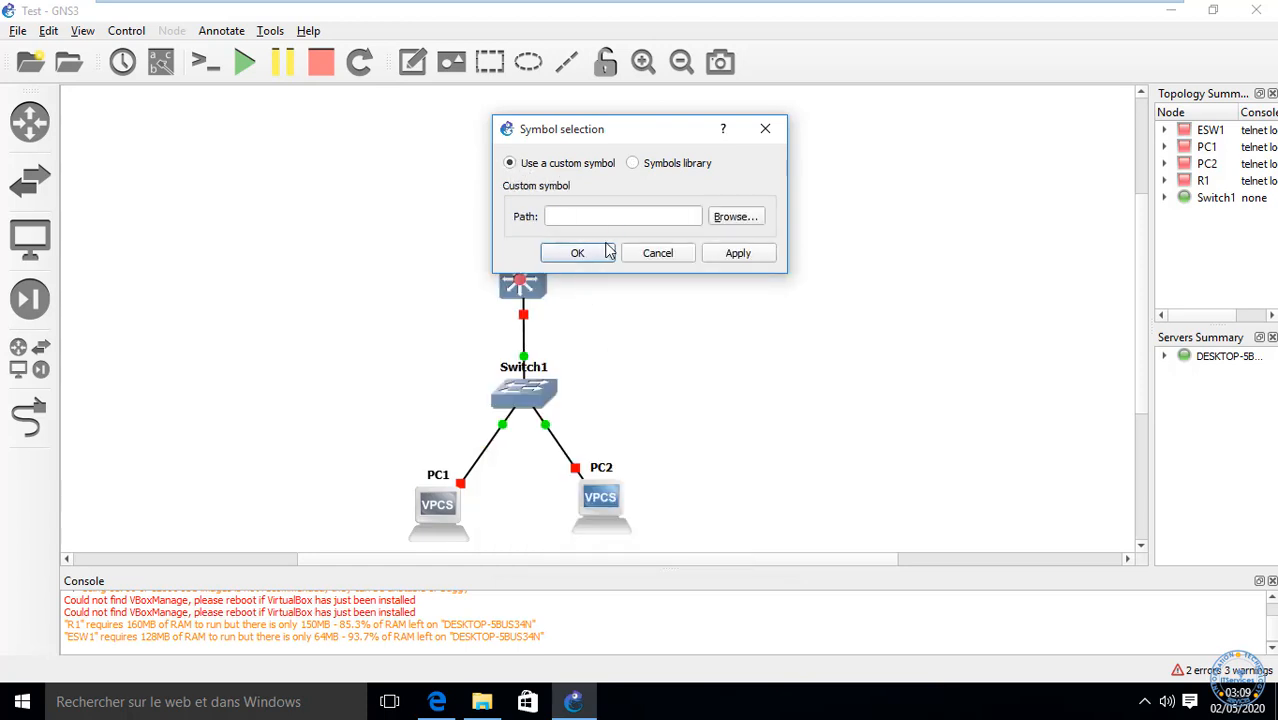
{"action": "left_click", "coordinate": [645, 164]}
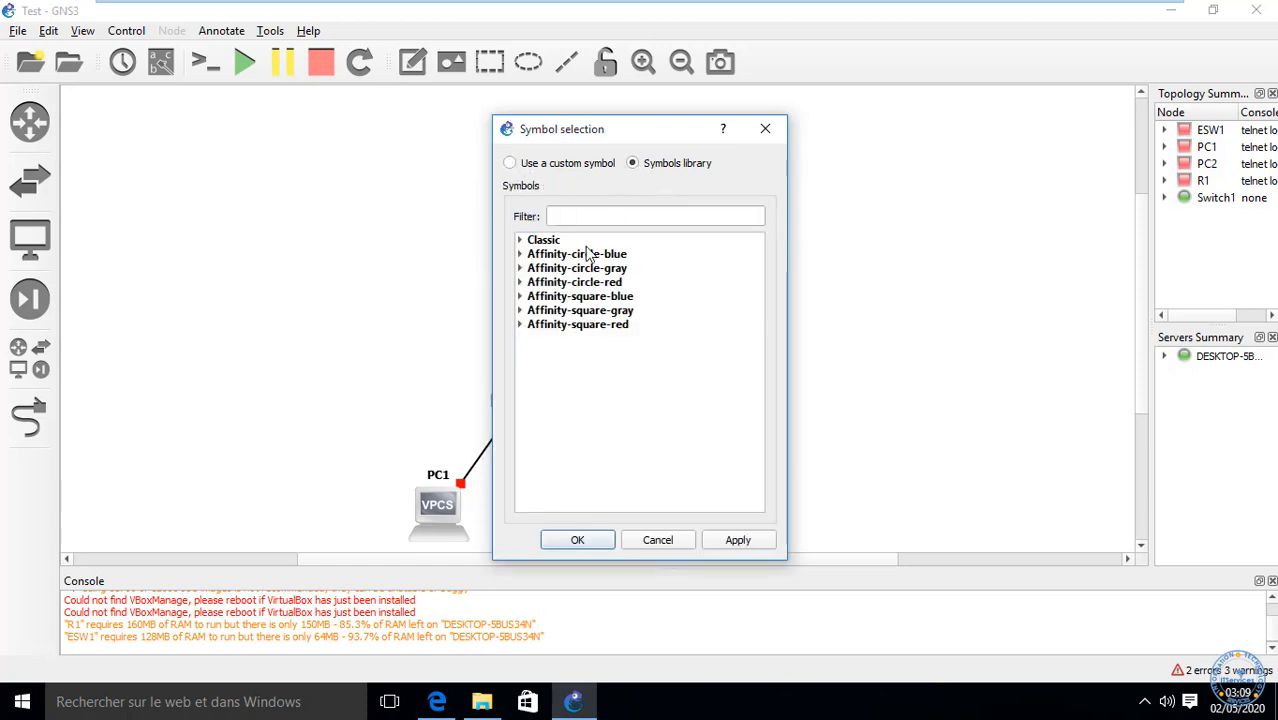
{"action": "left_click", "coordinate": [522, 240]}
{"action": "scroll", "coordinate": [636, 326], "scroll_direction": "down", "scroll_amount": 5}
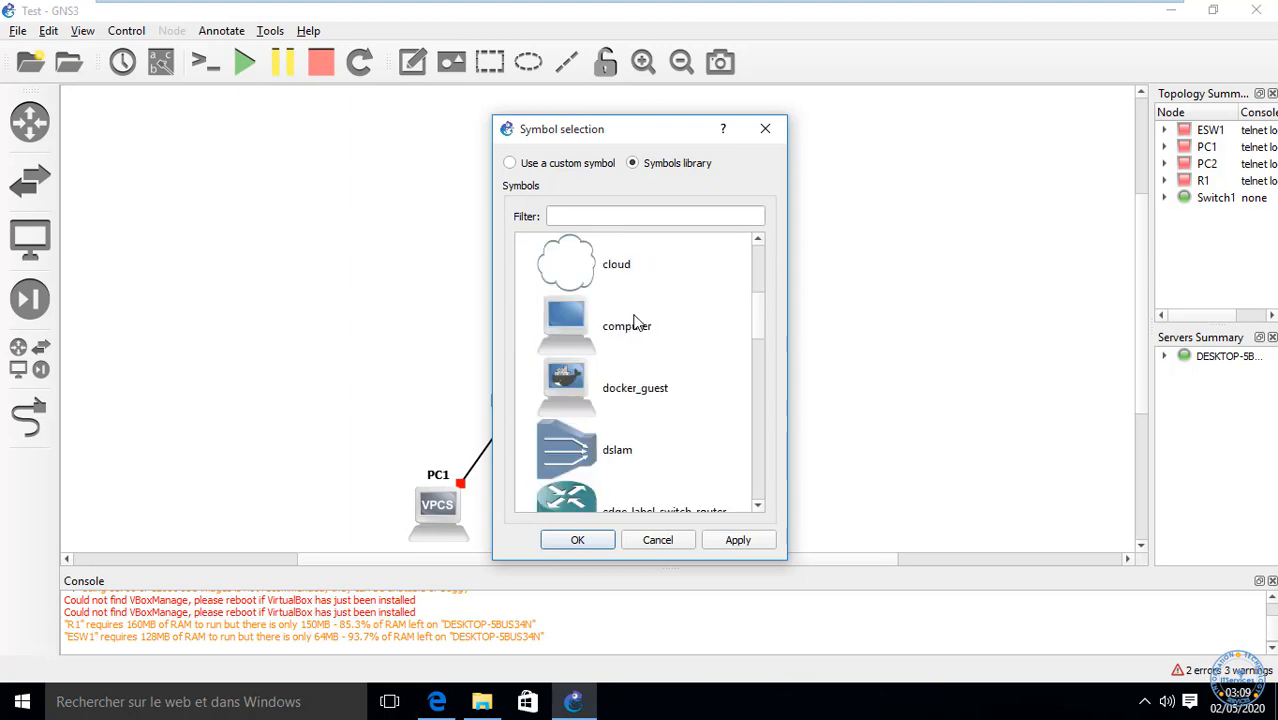
{"action": "scroll", "coordinate": [636, 326], "scroll_direction": "up", "scroll_amount": 3}
{"action": "scroll", "coordinate": [636, 322], "scroll_direction": "down", "scroll_amount": 1}
{"action": "left_click", "coordinate": [581, 338]}
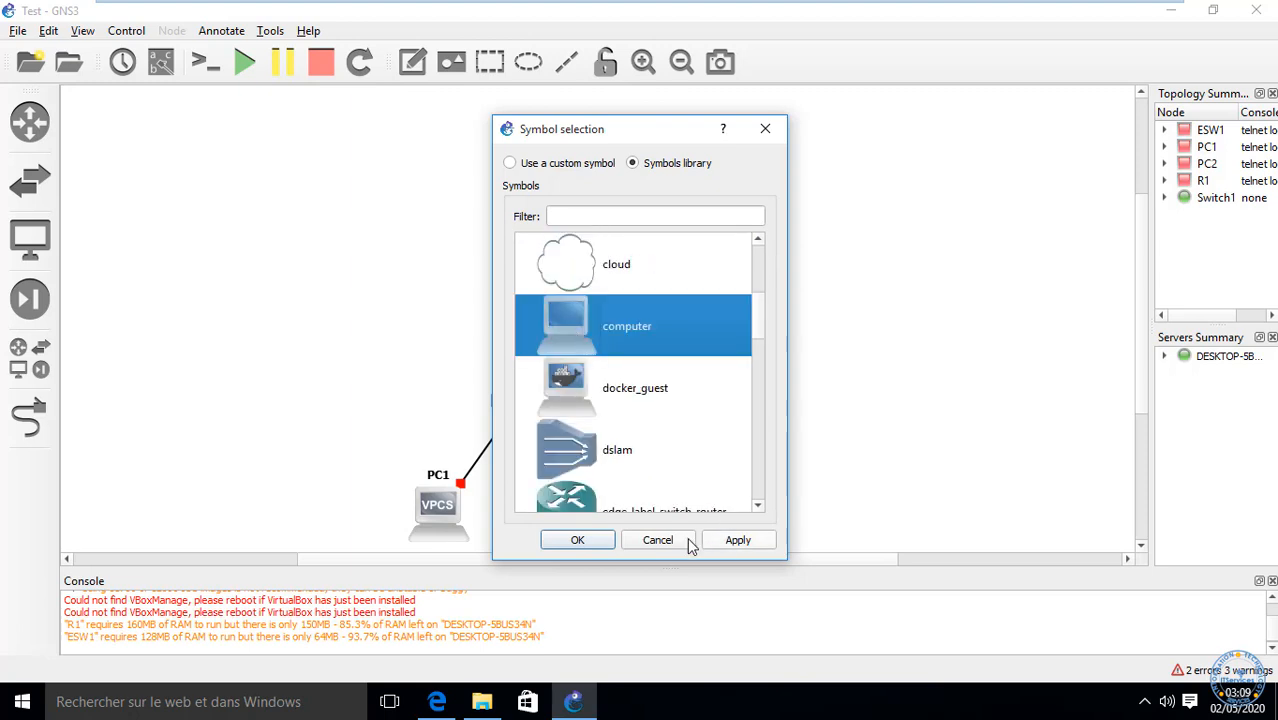
{"action": "left_click", "coordinate": [578, 540]}
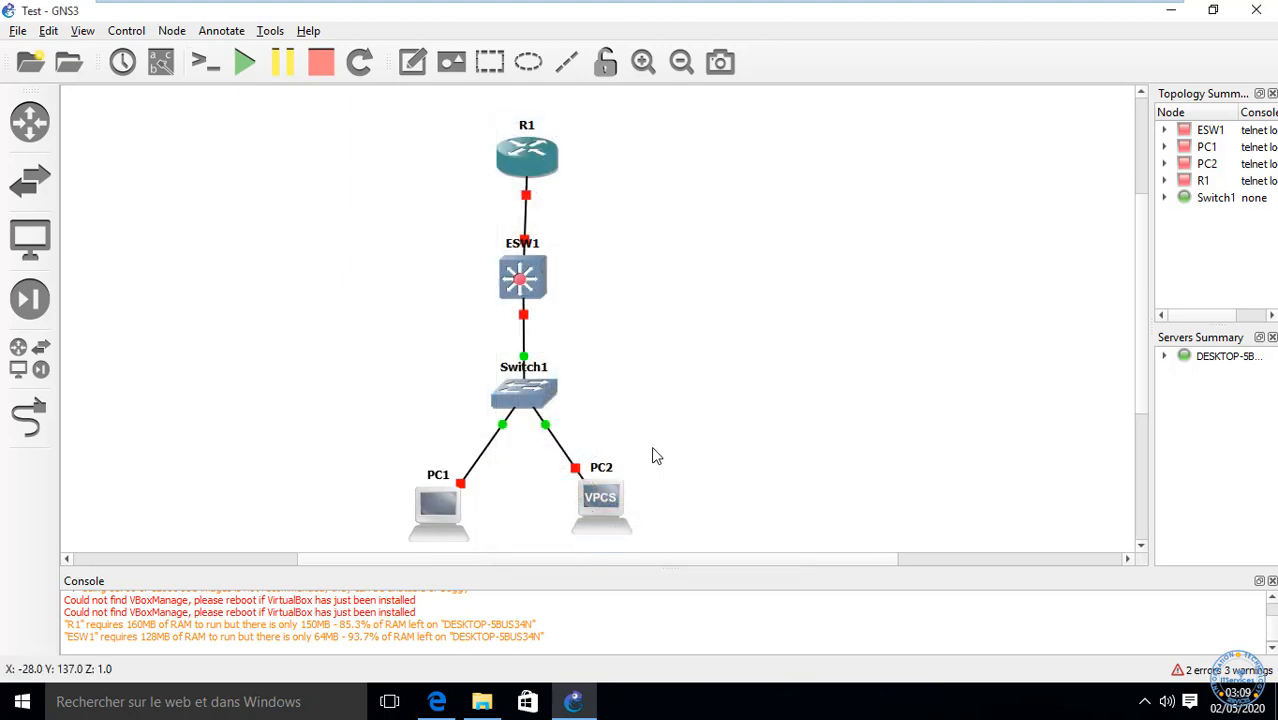
Step: Change R1's symbol to the Classic 'server' icon
{"action": "left_click_drag", "start_coordinate": [472, 462], "coordinate": [365, 512]}
{"action": "left_click", "coordinate": [690, 379]}
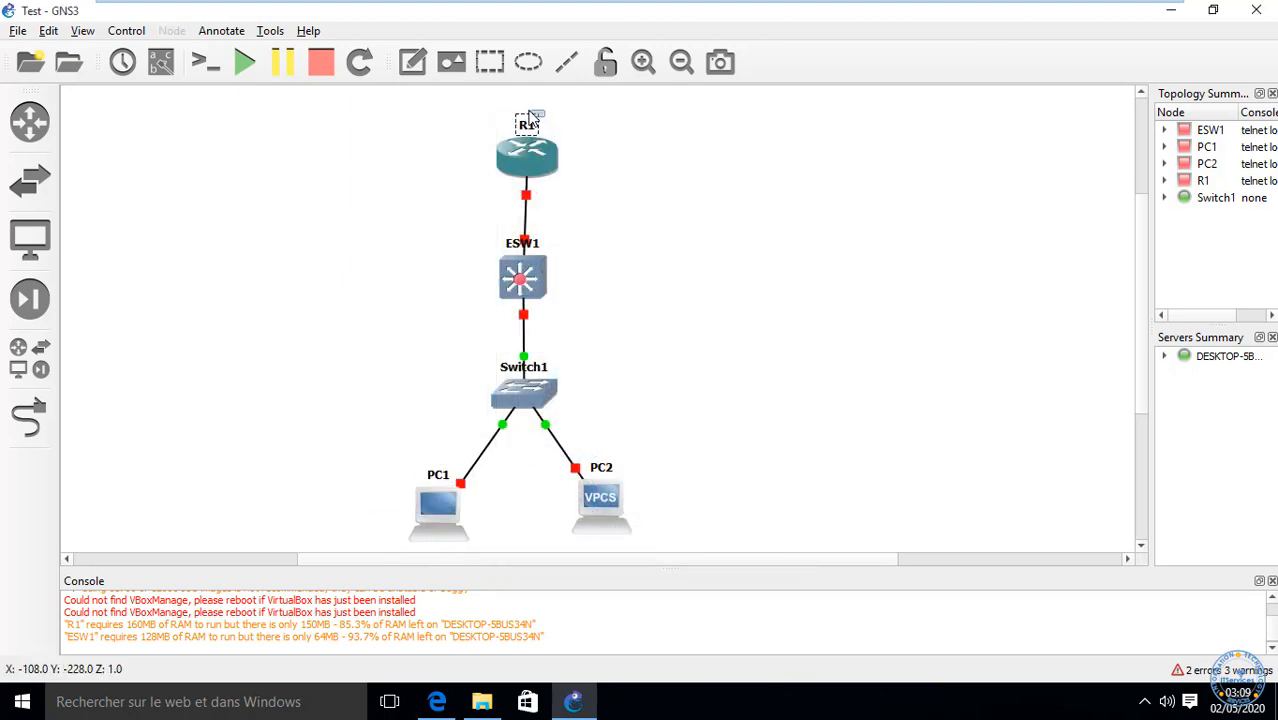
{"action": "right_click", "coordinate": [524, 160]}
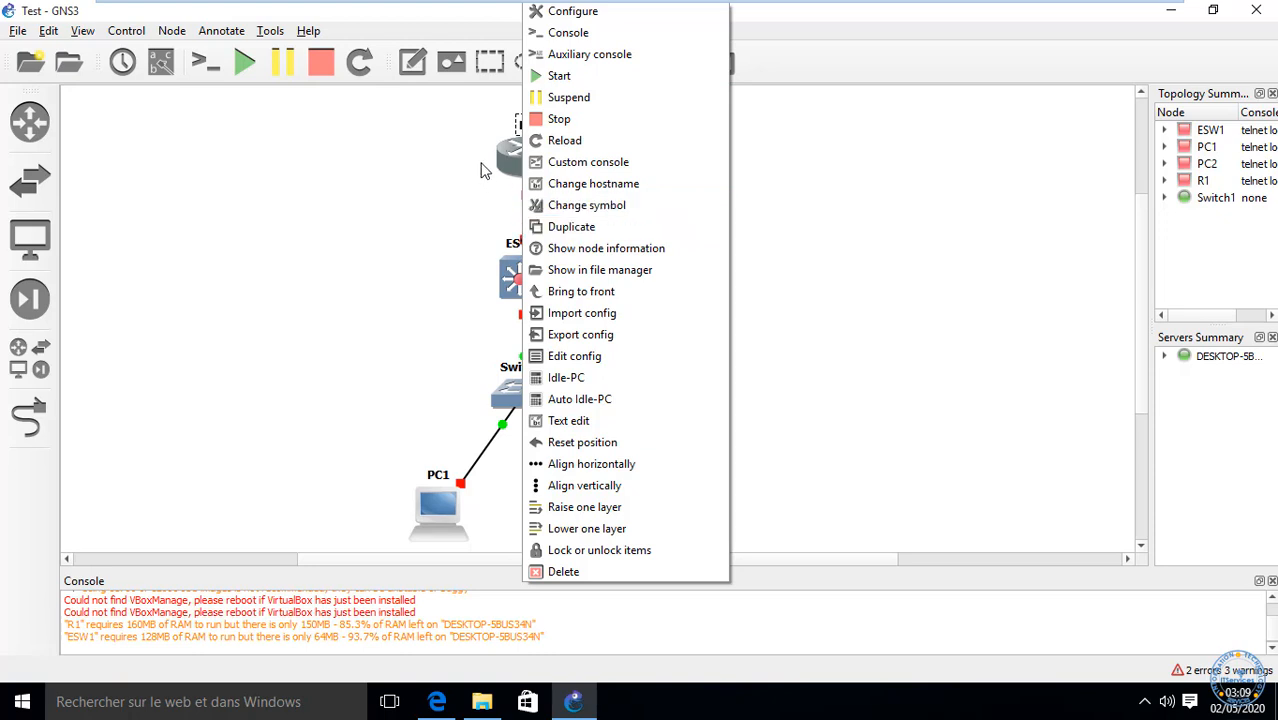
{"action": "left_click", "coordinate": [540, 205]}
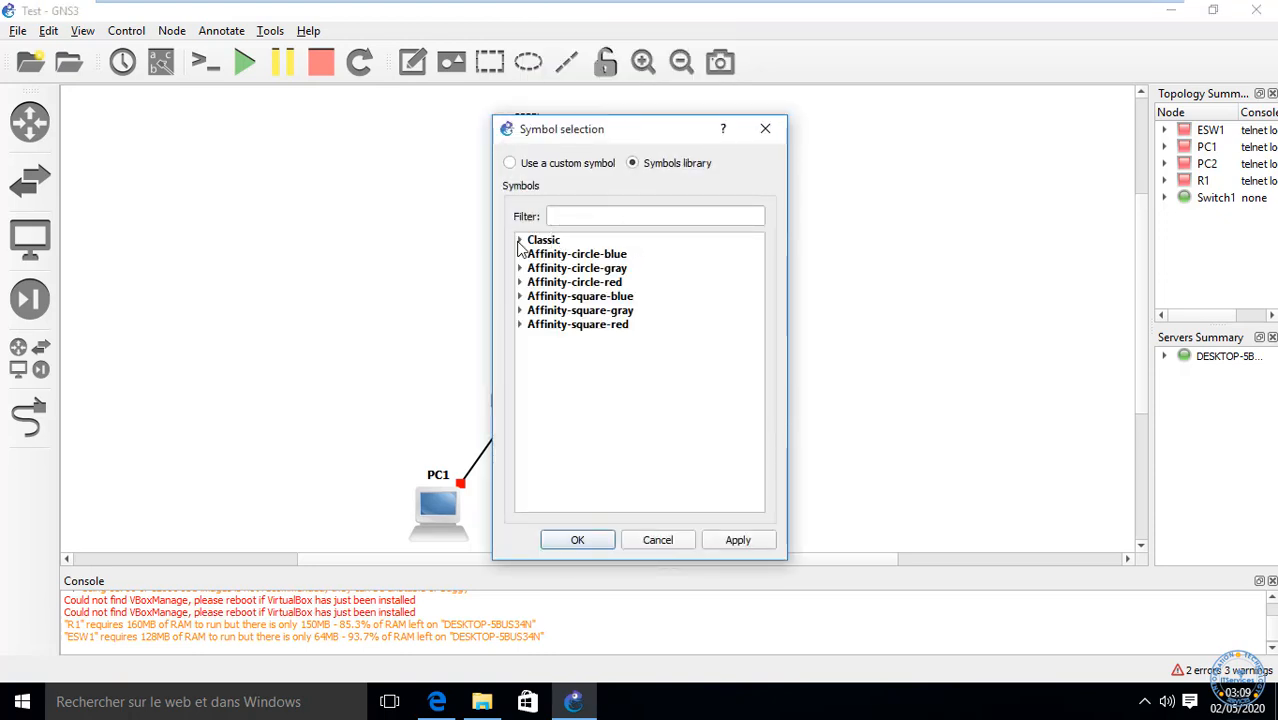
{"action": "left_click", "coordinate": [518, 241]}
{"action": "scroll", "coordinate": [630, 283], "scroll_direction": "down", "scroll_amount": 5}
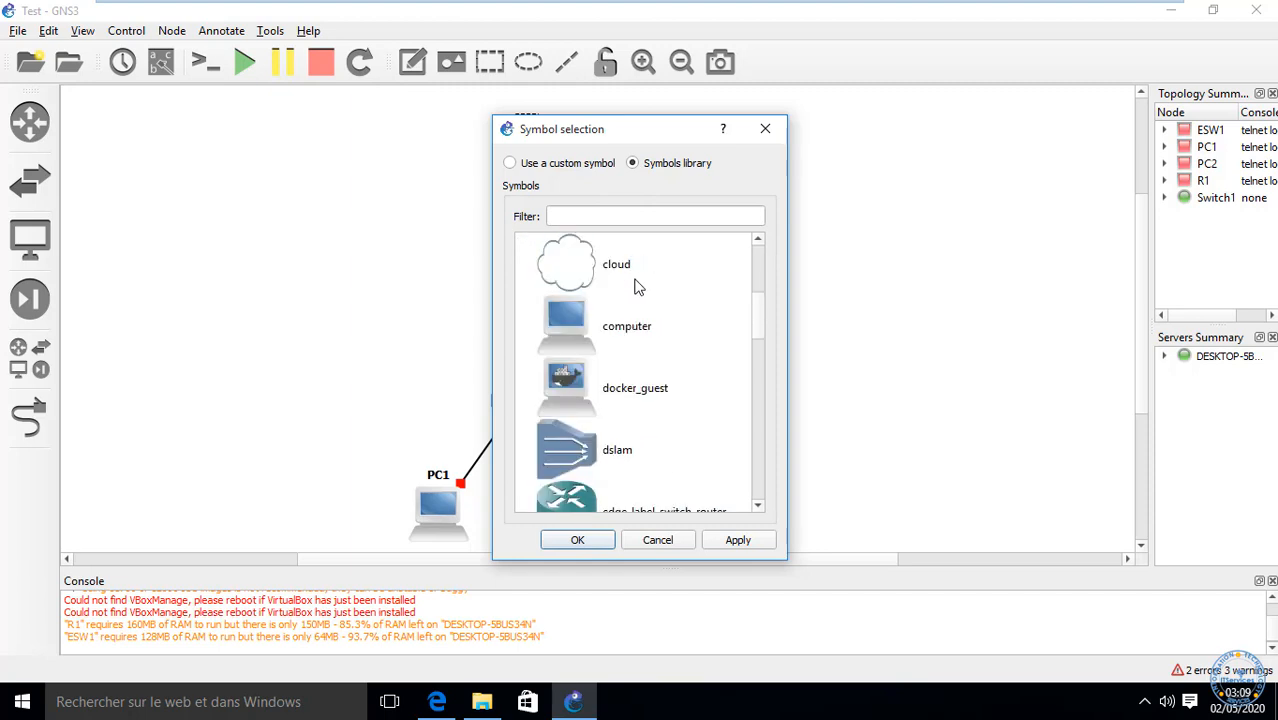
{"action": "scroll", "coordinate": [639, 342], "scroll_direction": "down", "scroll_amount": 9}
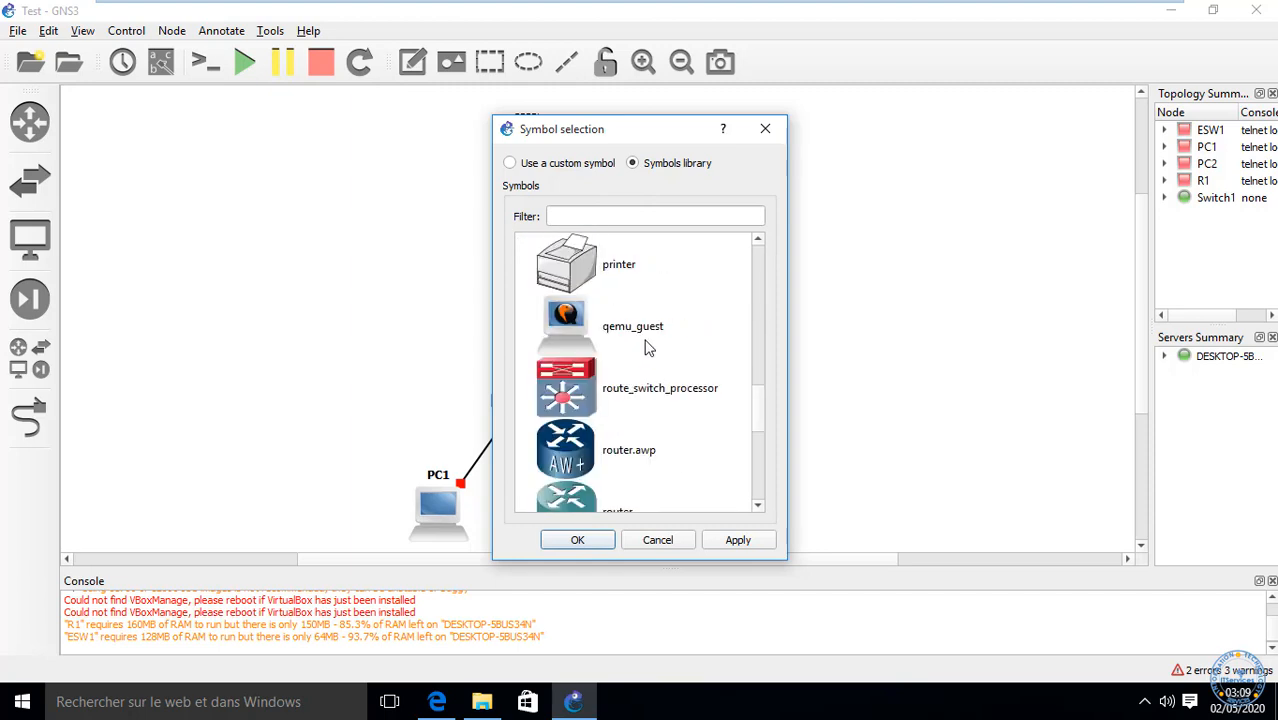
{"action": "scroll", "coordinate": [646, 343], "scroll_direction": "up", "scroll_amount": 9}
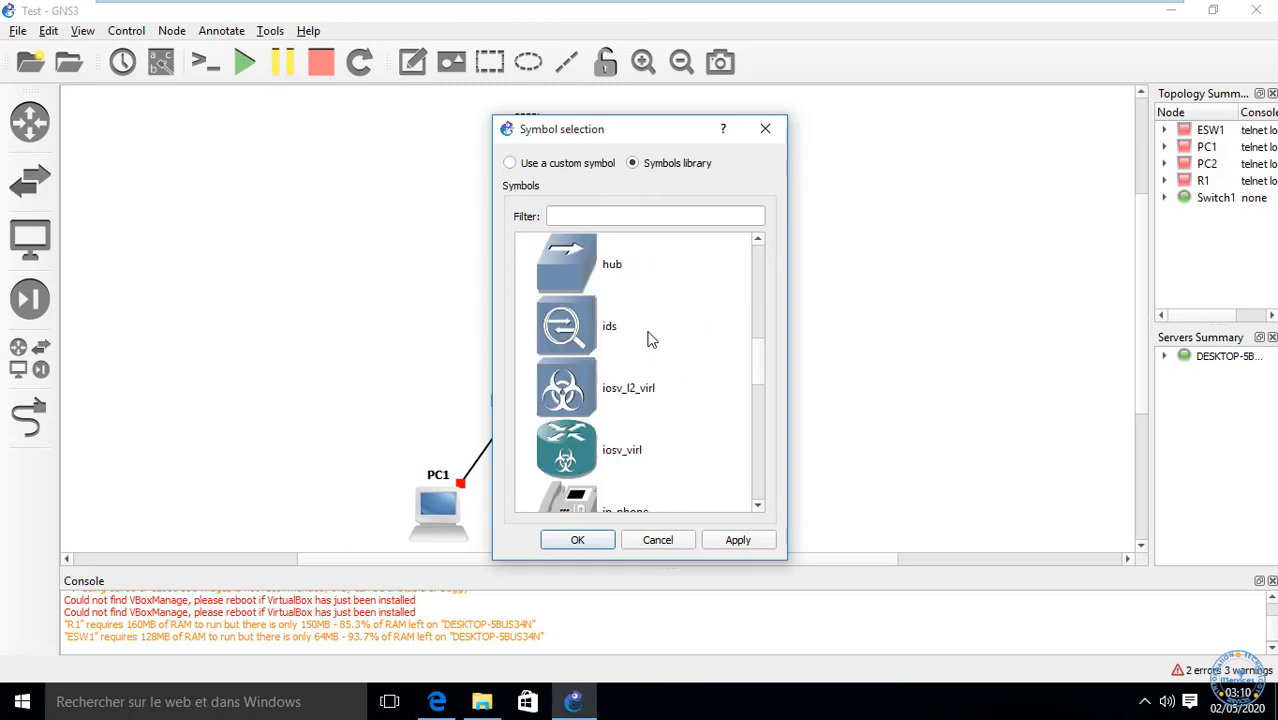
{"action": "scroll", "coordinate": [648, 333], "scroll_direction": "up", "scroll_amount": 3}
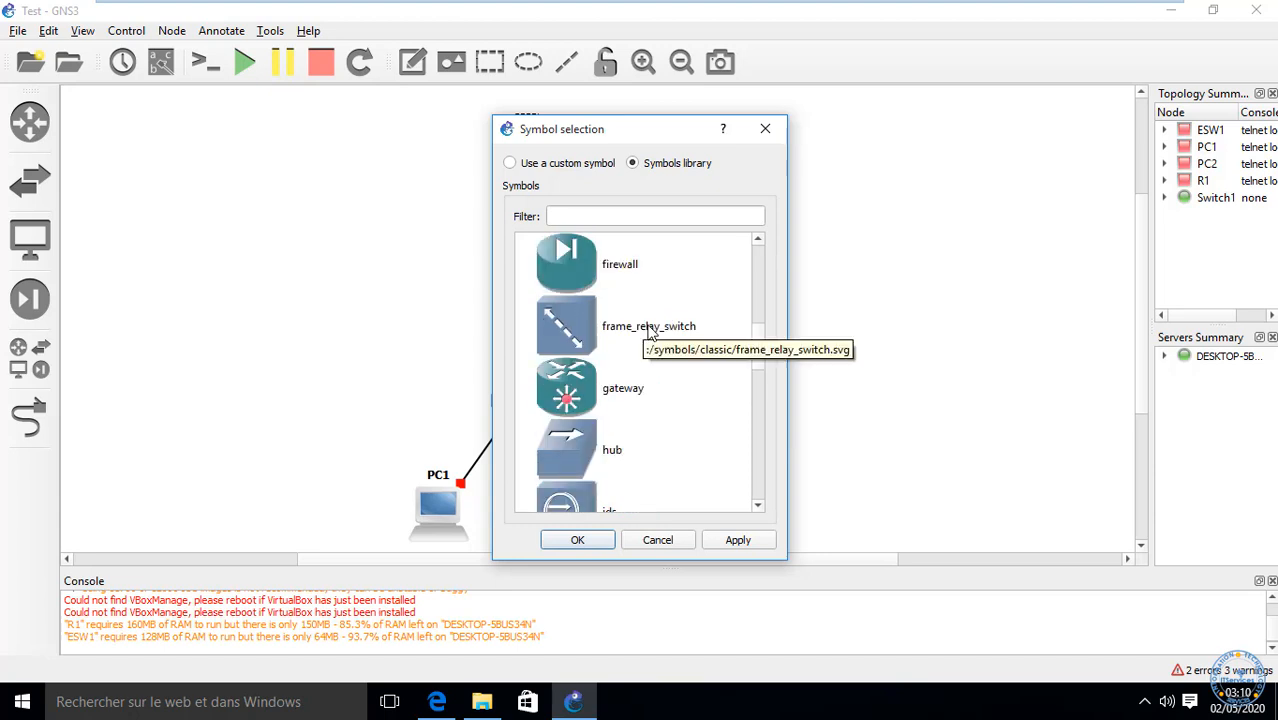
{"action": "scroll", "coordinate": [648, 330], "scroll_direction": "down", "scroll_amount": 16}
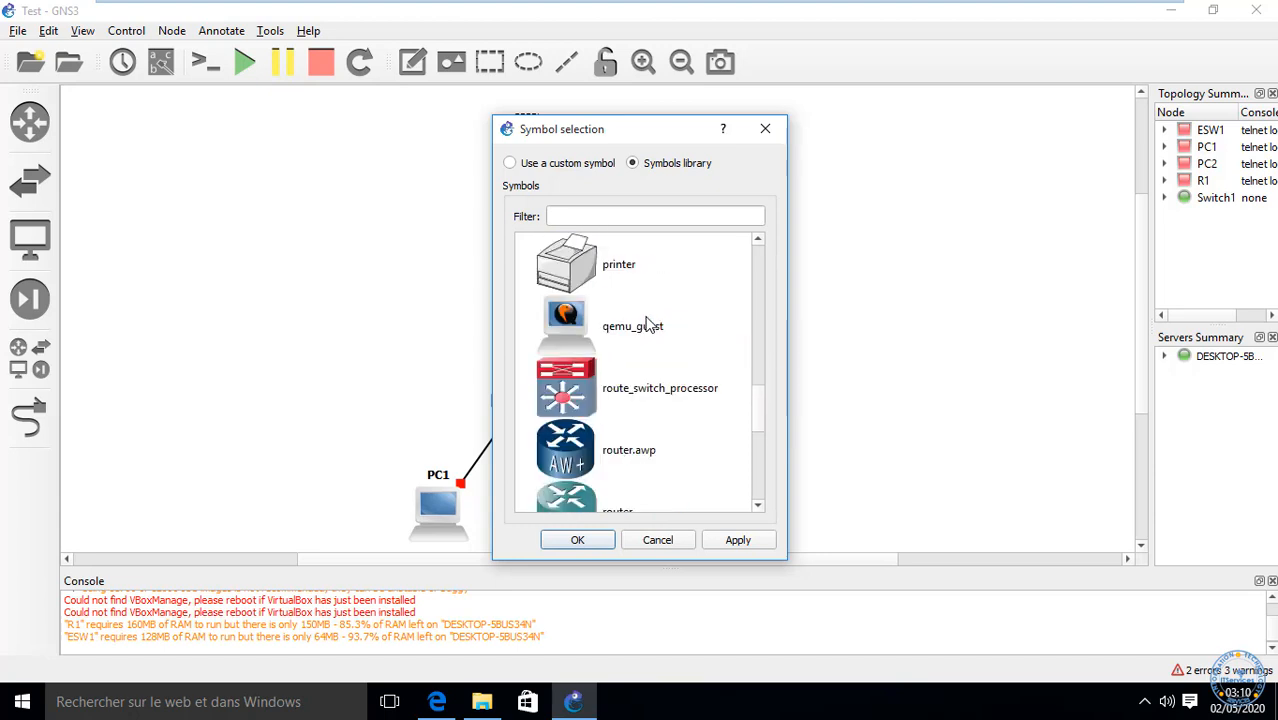
{"action": "scroll", "coordinate": [648, 325], "scroll_direction": "down", "scroll_amount": 3}
{"action": "scroll", "coordinate": [646, 326], "scroll_direction": "up", "scroll_amount": 6}
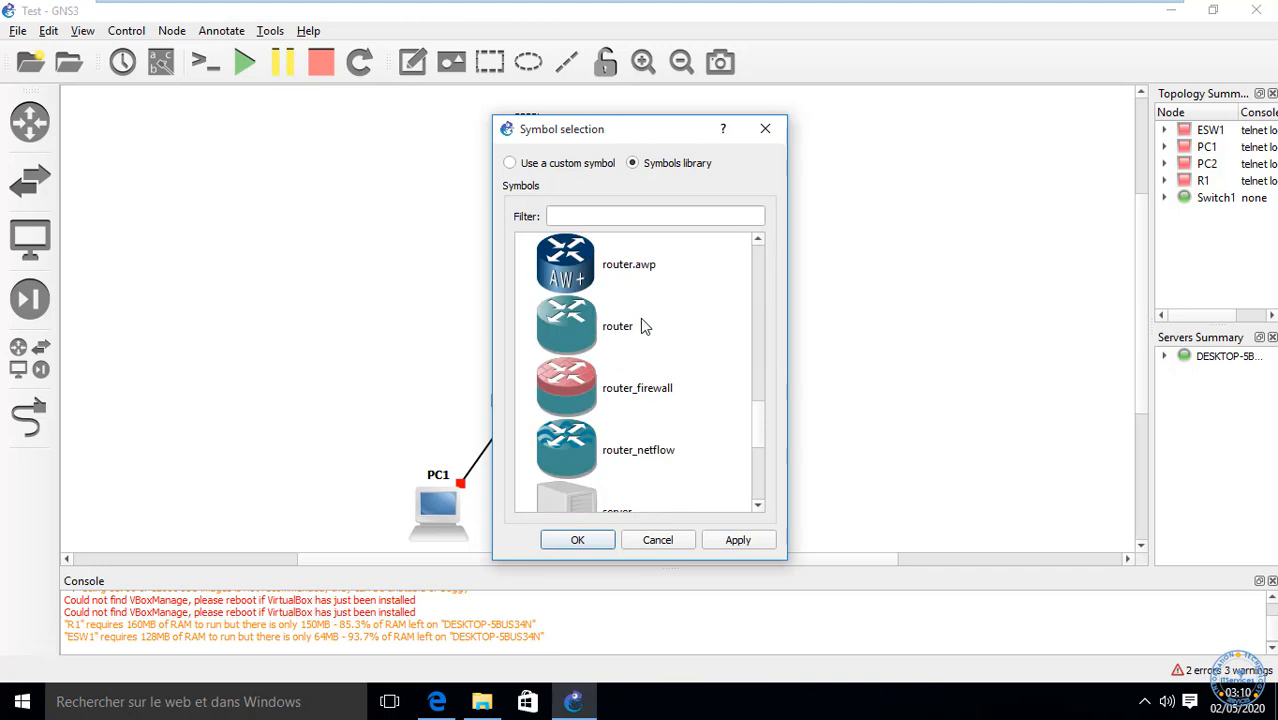
{"action": "scroll", "coordinate": [644, 330], "scroll_direction": "down", "scroll_amount": 3}
{"action": "left_click", "coordinate": [598, 345]}
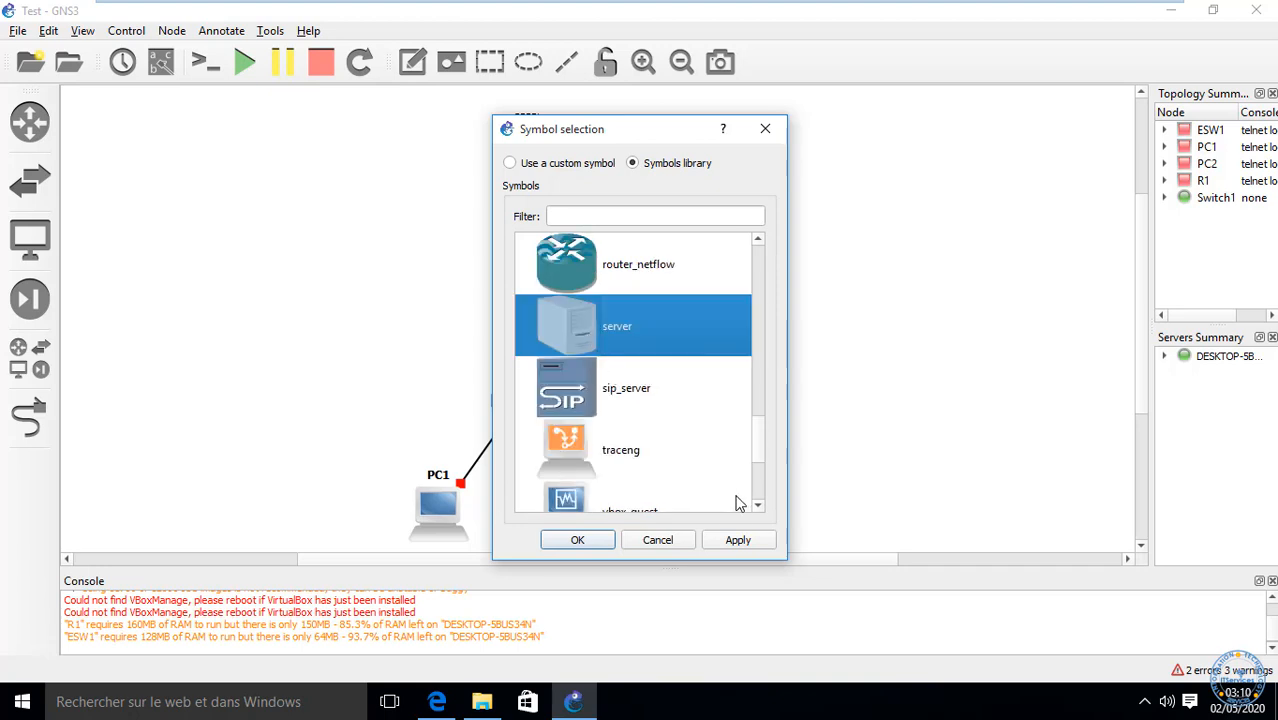
{"action": "left_click", "coordinate": [578, 549]}
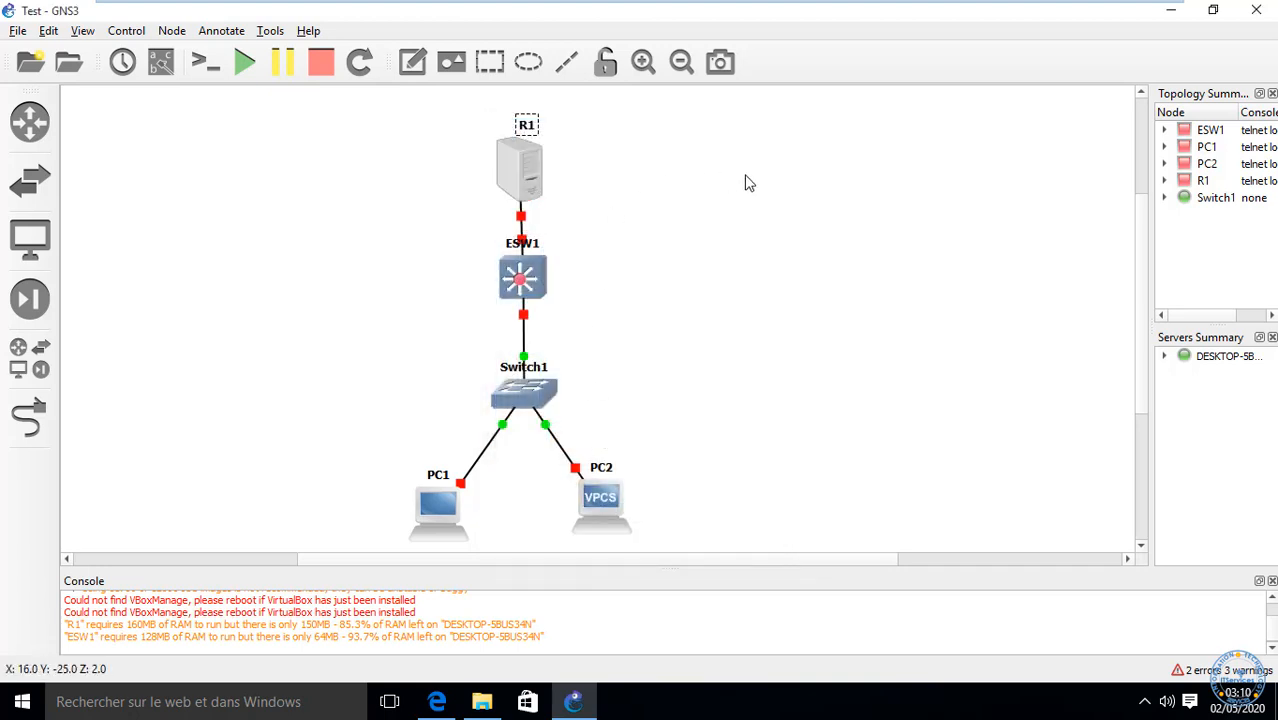
Step: Change R1's symbol again, this time to the Classic 'sip_server' icon
{"action": "left_click_drag", "start_coordinate": [586, 206], "coordinate": [436, 160]}
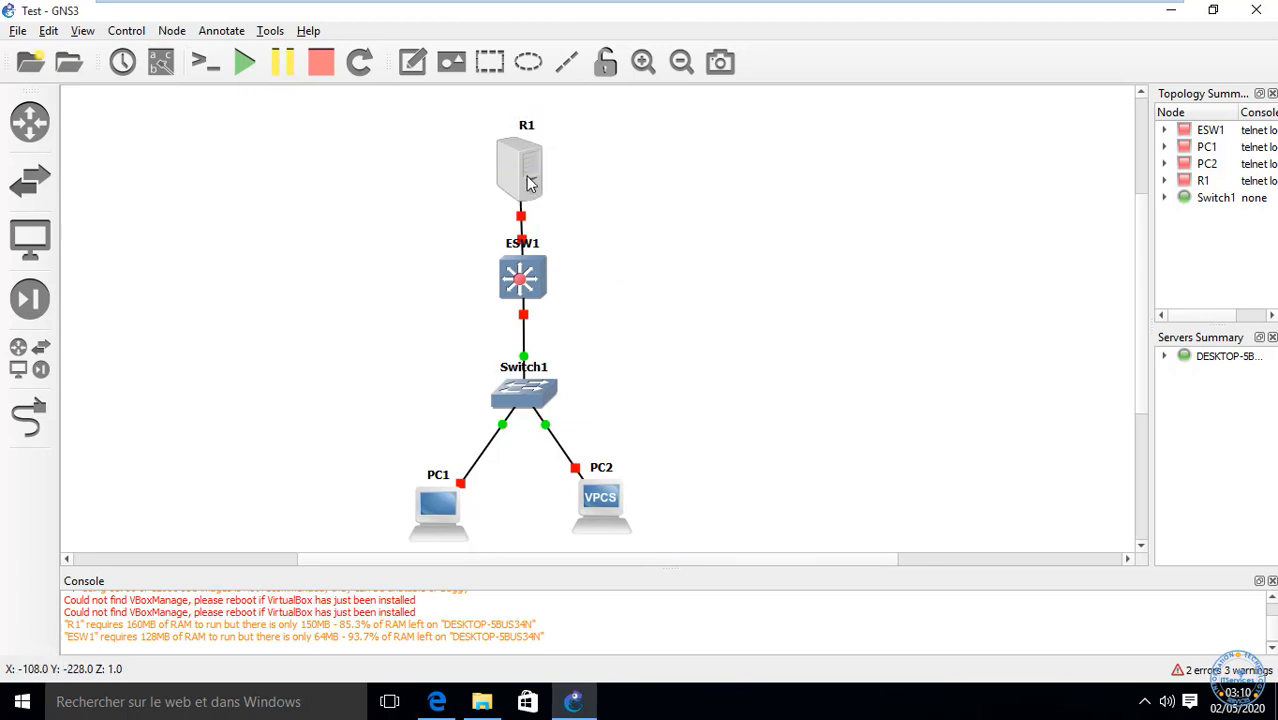
{"action": "right_click", "coordinate": [527, 177]}
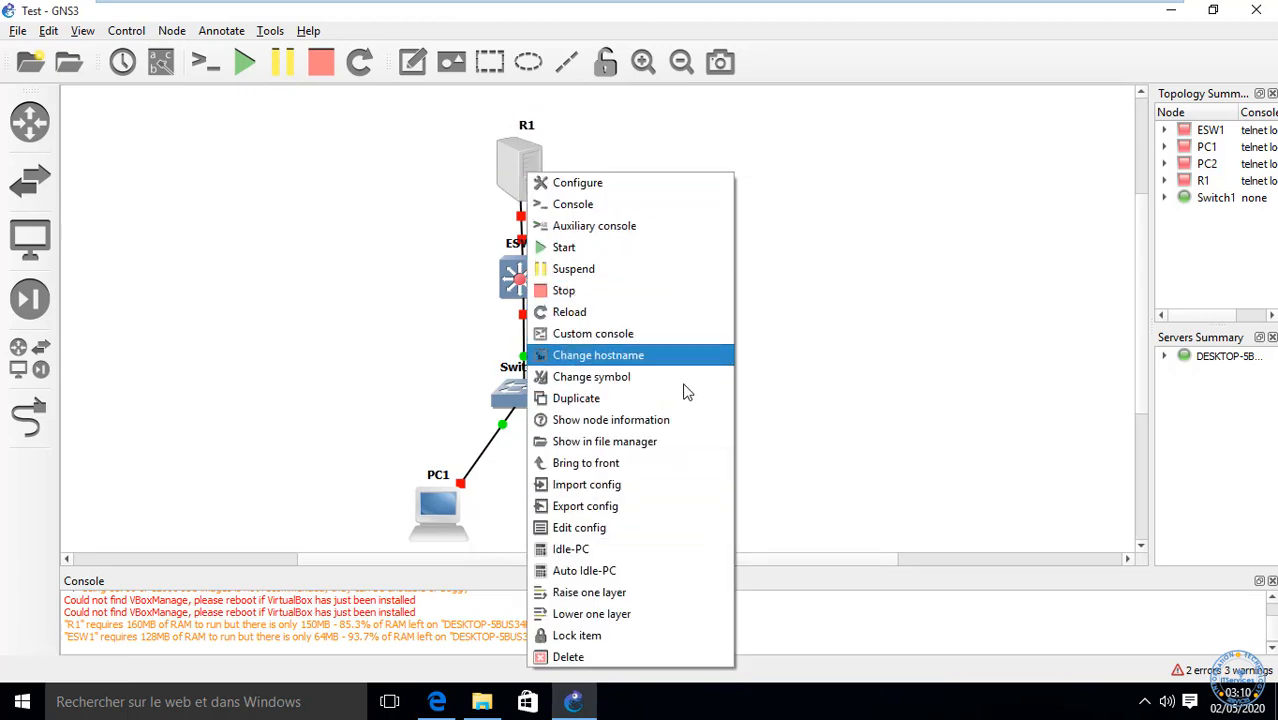
{"action": "left_click", "coordinate": [630, 376]}
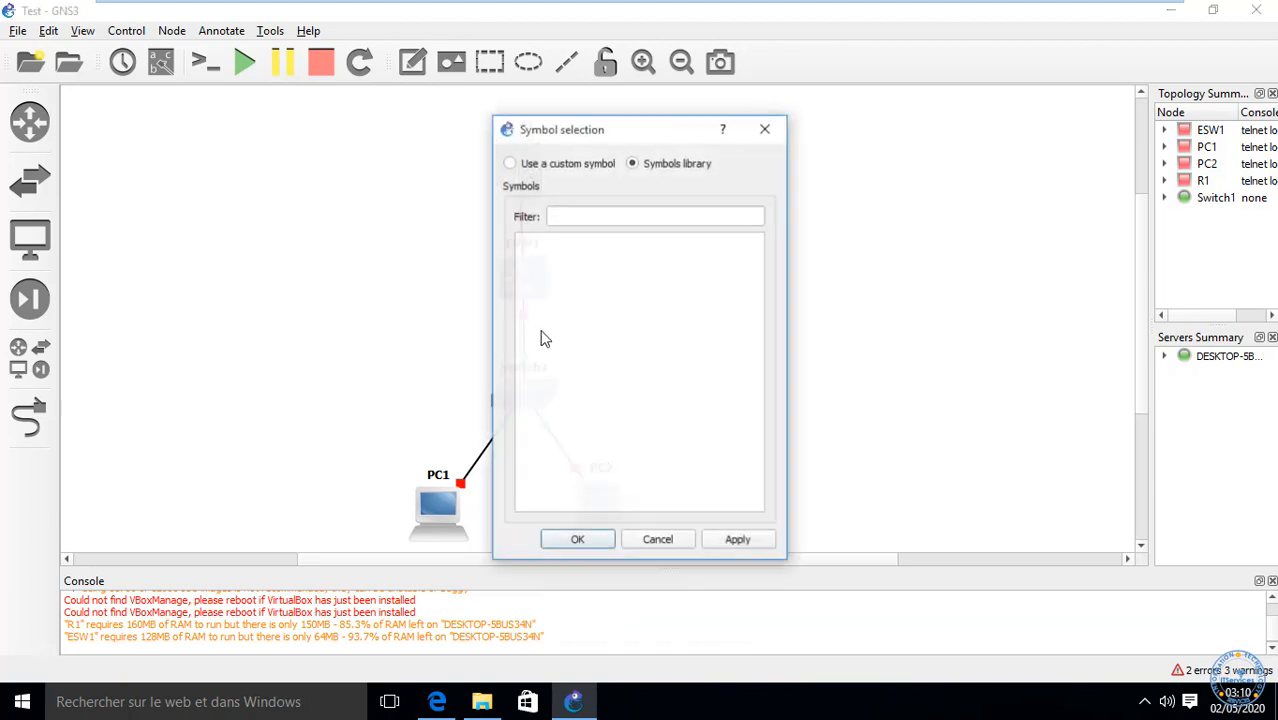
{"action": "left_click", "coordinate": [519, 243]}
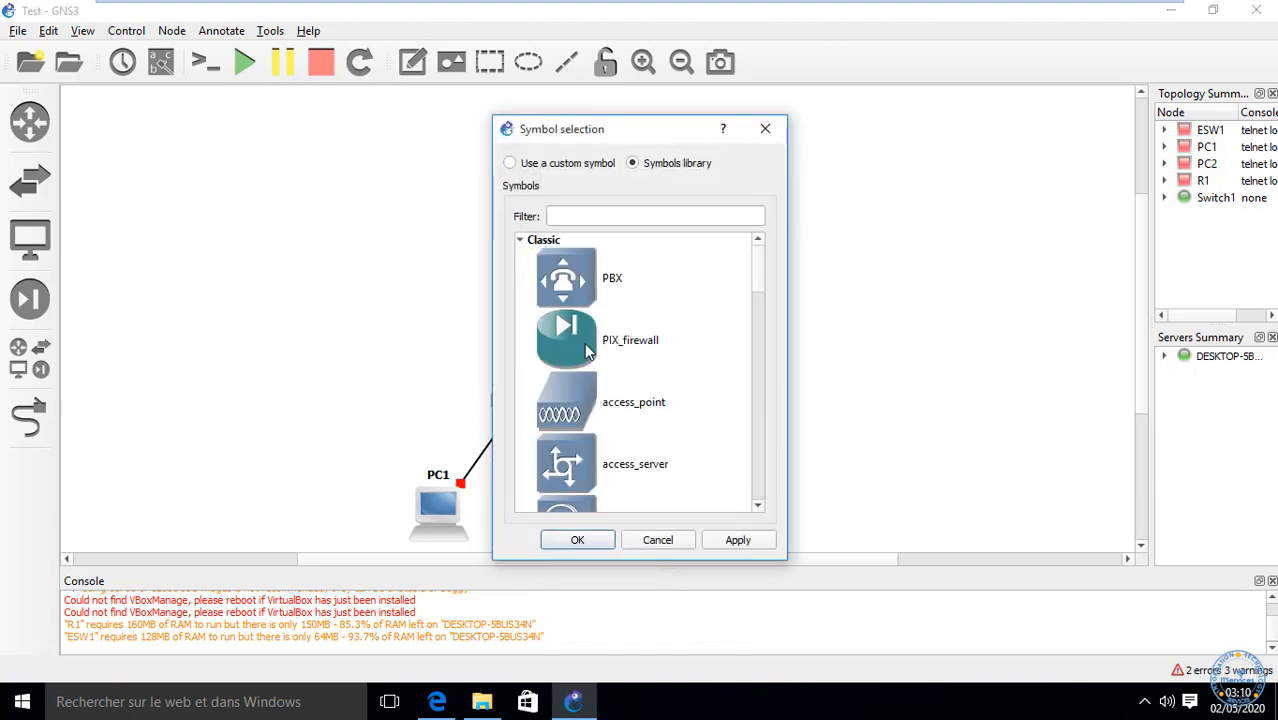
{"action": "scroll", "coordinate": [590, 345], "scroll_direction": "down", "scroll_amount": 3}
{"action": "scroll", "coordinate": [590, 348], "scroll_direction": "down", "scroll_amount": 5}
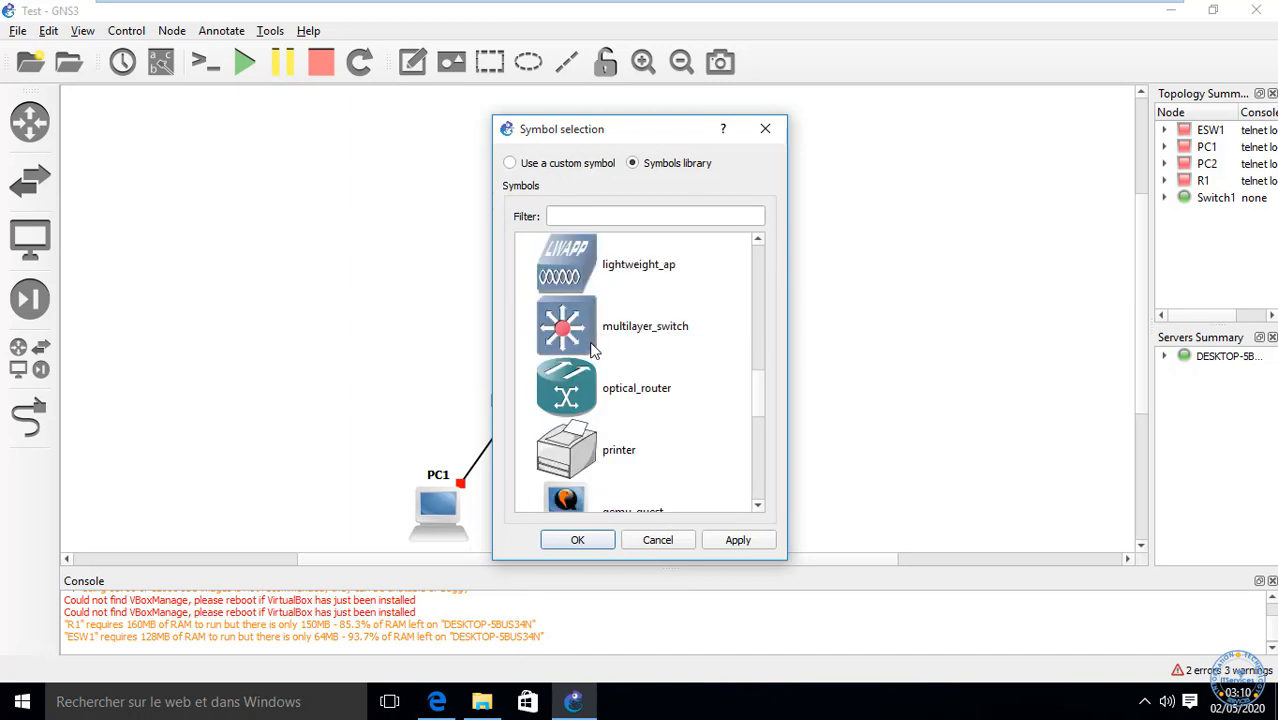
{"action": "scroll", "coordinate": [591, 346], "scroll_direction": "up", "scroll_amount": 3}
{"action": "scroll", "coordinate": [591, 346], "scroll_direction": "up", "scroll_amount": 5}
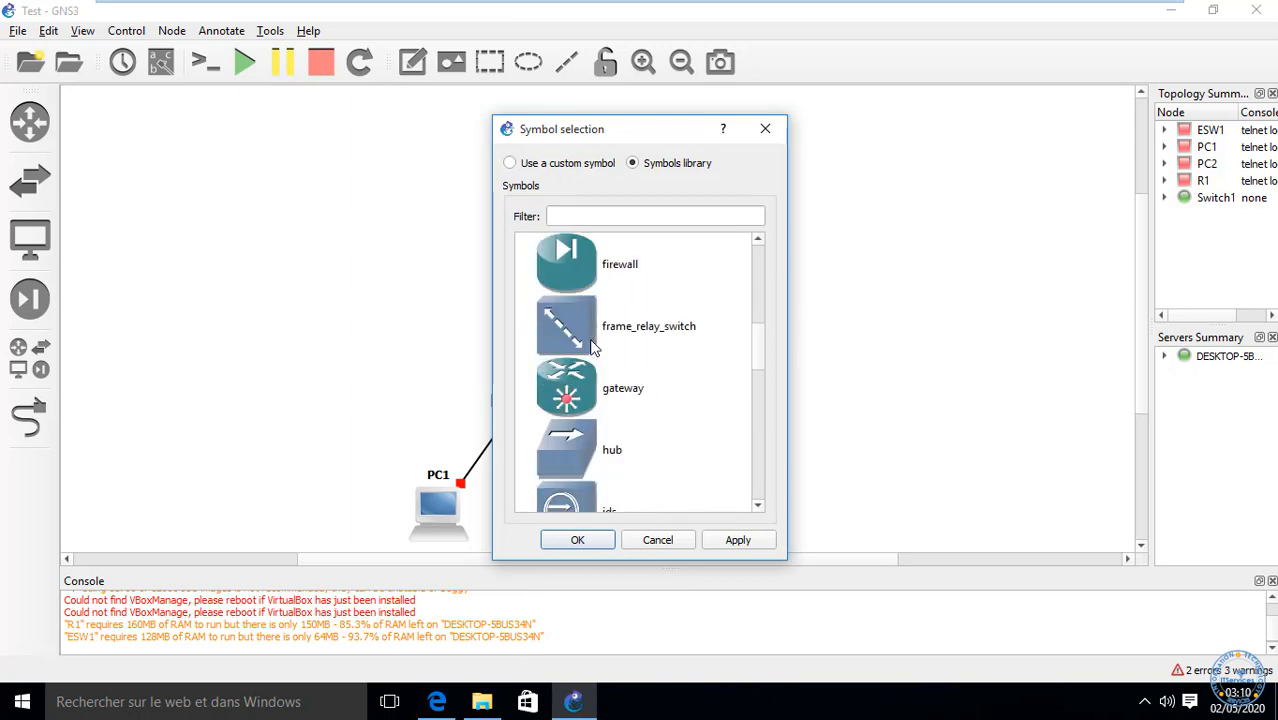
{"action": "scroll", "coordinate": [591, 346], "scroll_direction": "up", "scroll_amount": 1}
{"action": "scroll", "coordinate": [591, 346], "scroll_direction": "down", "scroll_amount": 7}
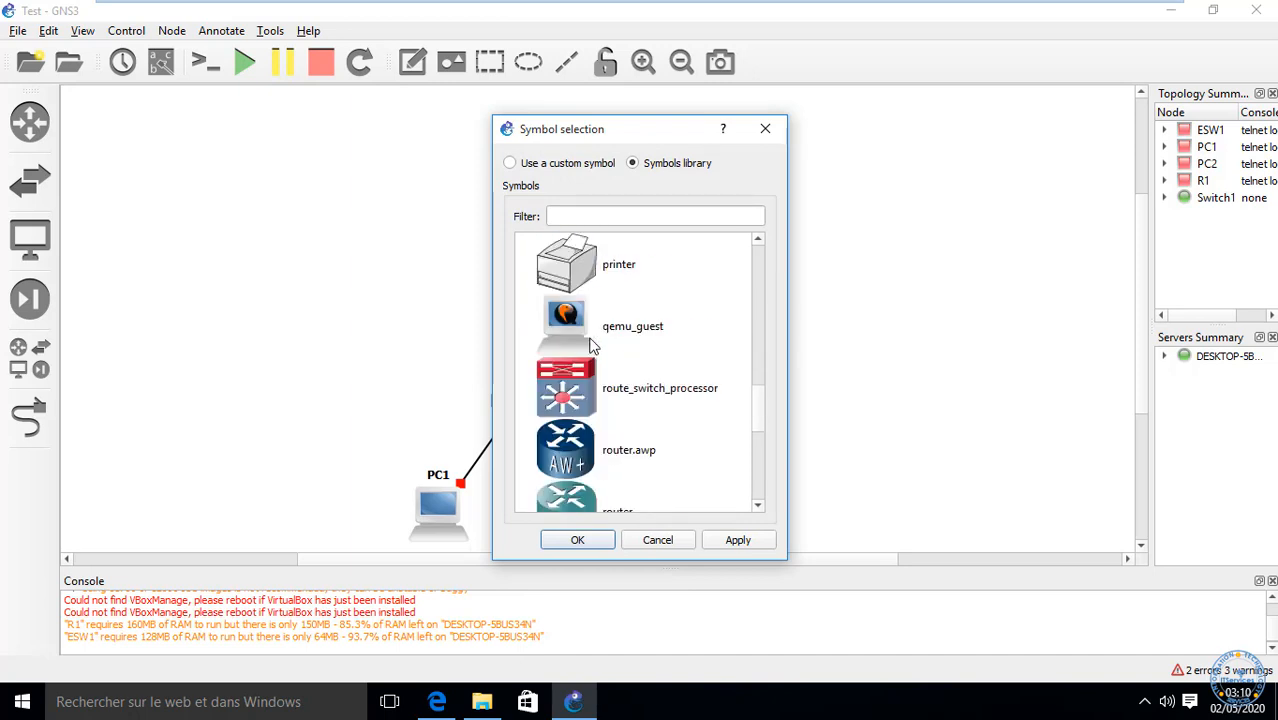
{"action": "left_click", "coordinate": [566, 388]}
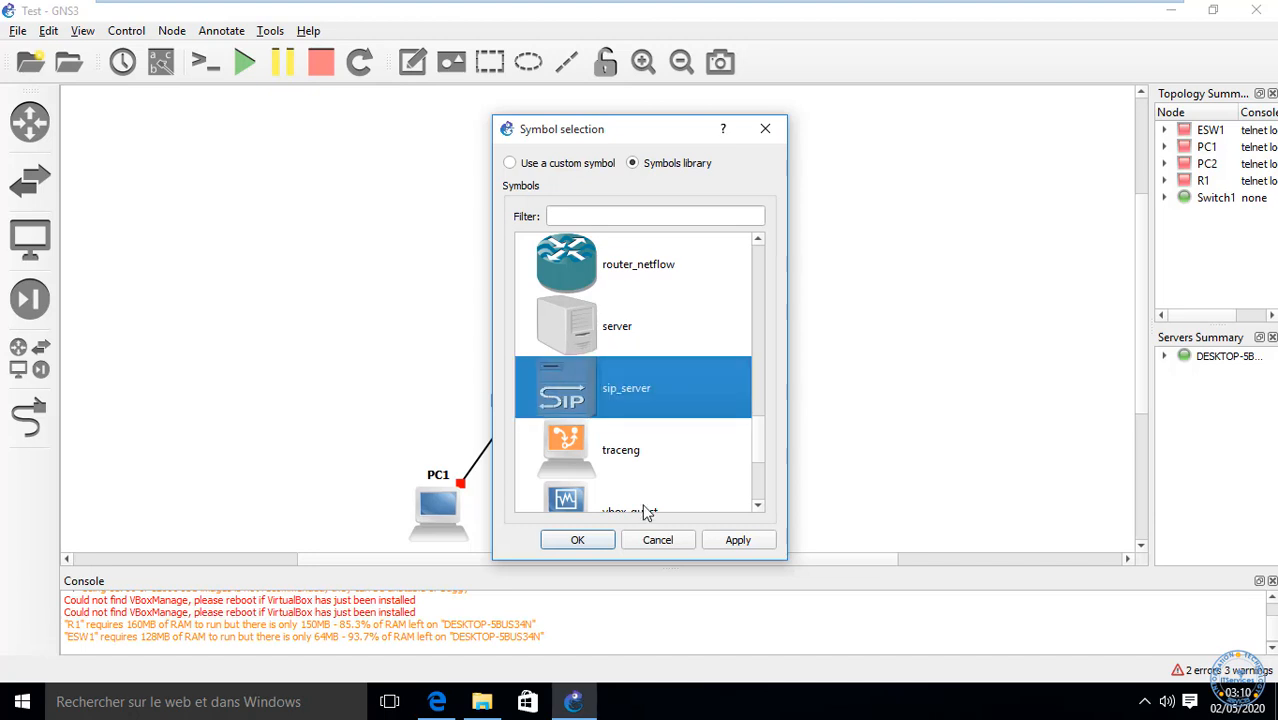
{"action": "left_click", "coordinate": [593, 540]}
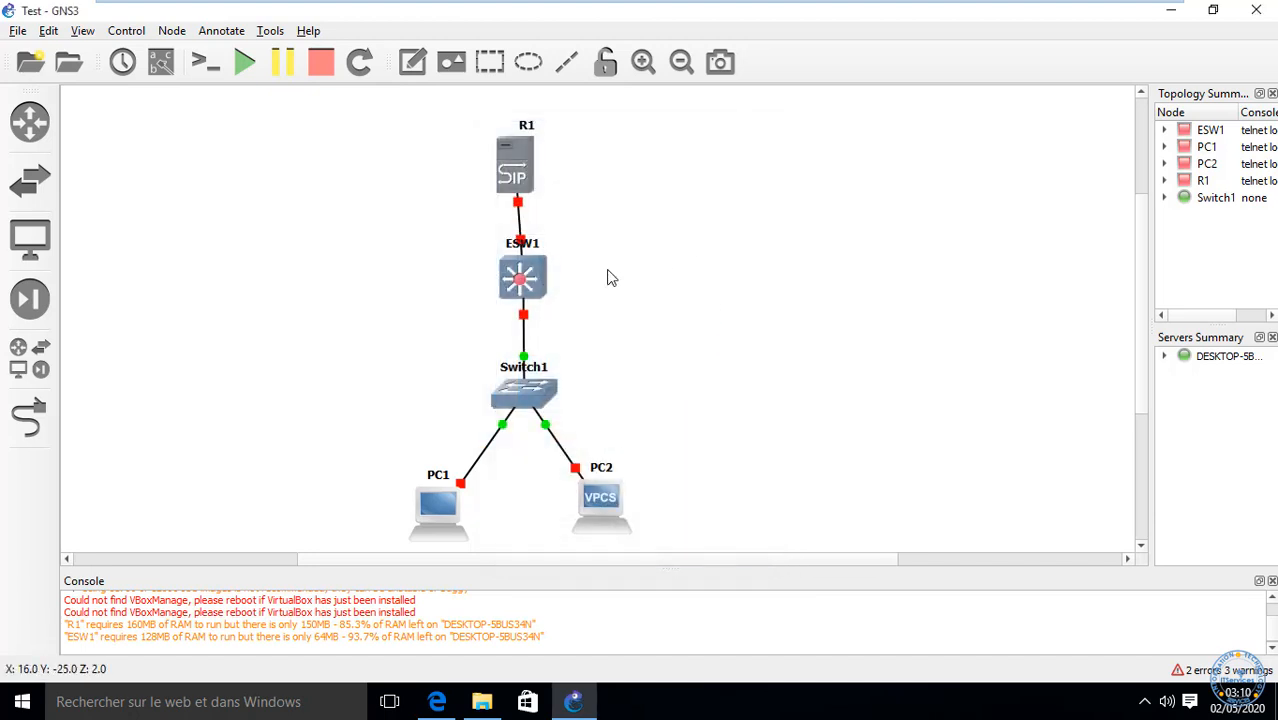
Step: Place R1 right of ESW1, shift all nodes left, then nudge R1 closer to ESW1
{"action": "left_click_drag", "start_coordinate": [519, 172], "coordinate": [757, 281]}
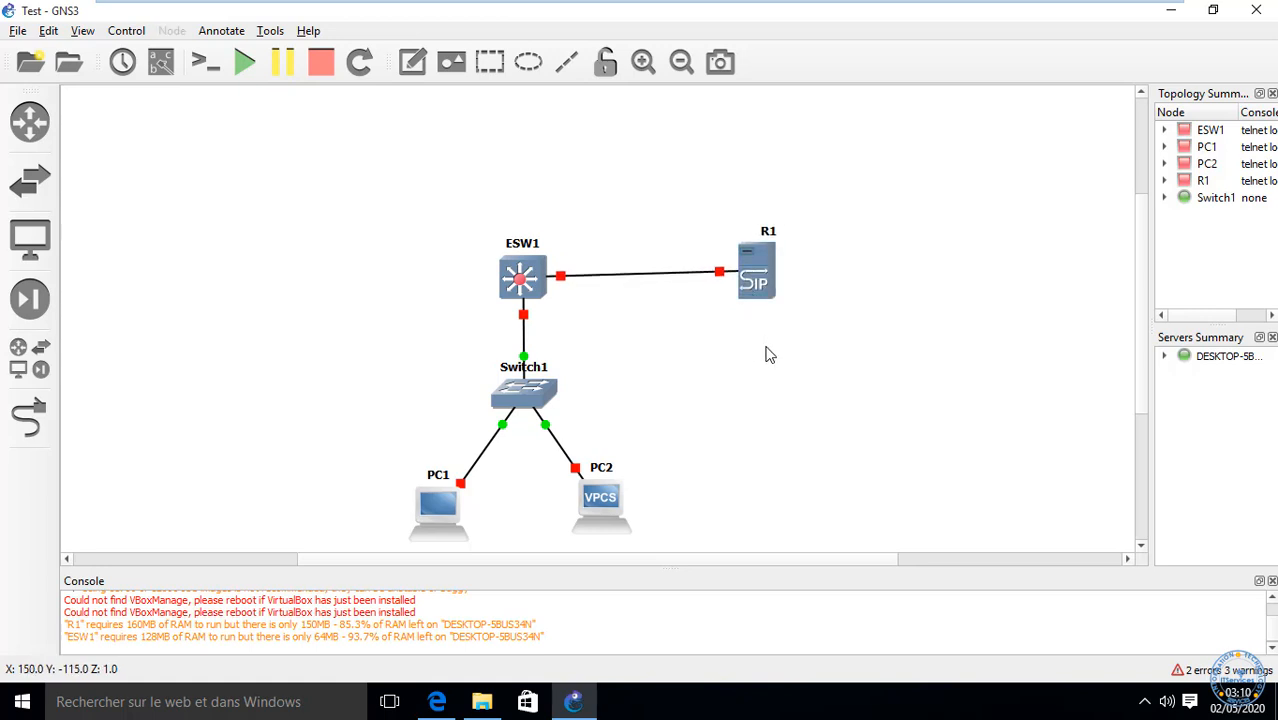
{"action": "left_click_drag", "start_coordinate": [885, 208], "coordinate": [615, 296]}
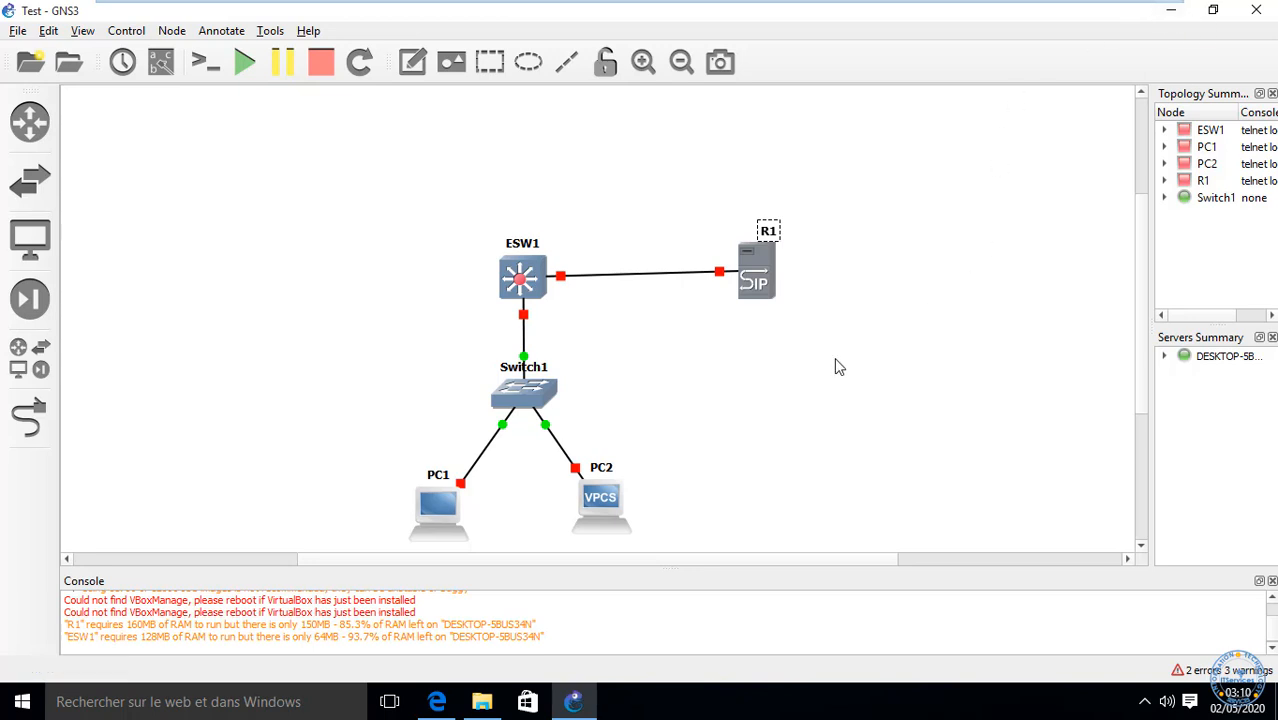
{"action": "left_click_drag", "start_coordinate": [886, 541], "coordinate": [193, 85]}
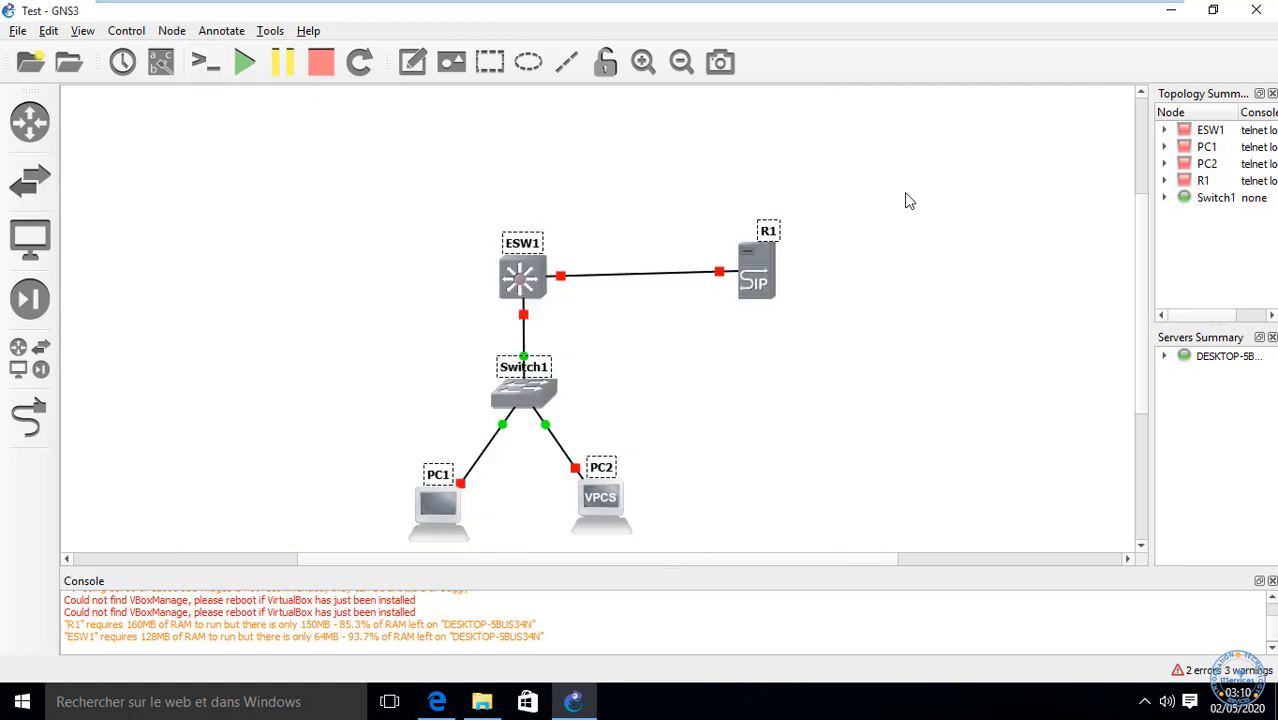
{"action": "left_click_drag", "start_coordinate": [758, 279], "coordinate": [584, 289]}
{"action": "left_click", "coordinate": [763, 331]}
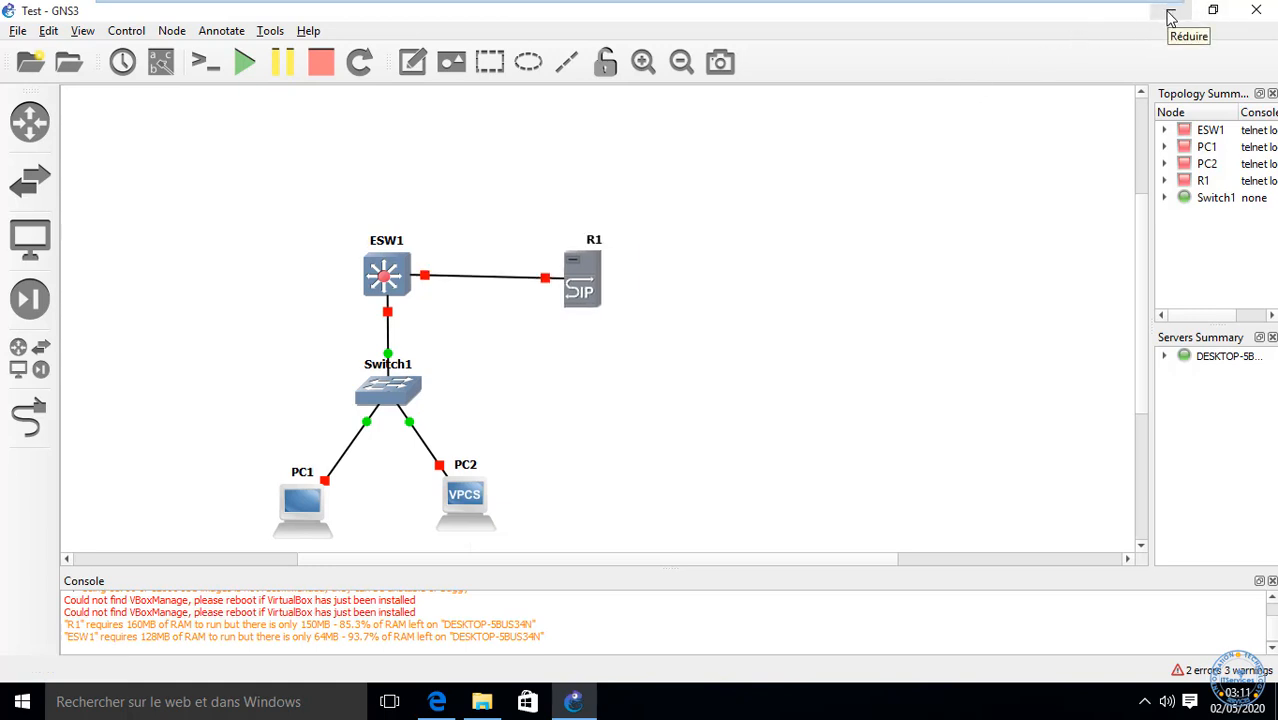
Step: Minimize the GNS3 and VMware windows, then close the host GNS3 application
{"action": "left_click", "coordinate": [1171, 18]}
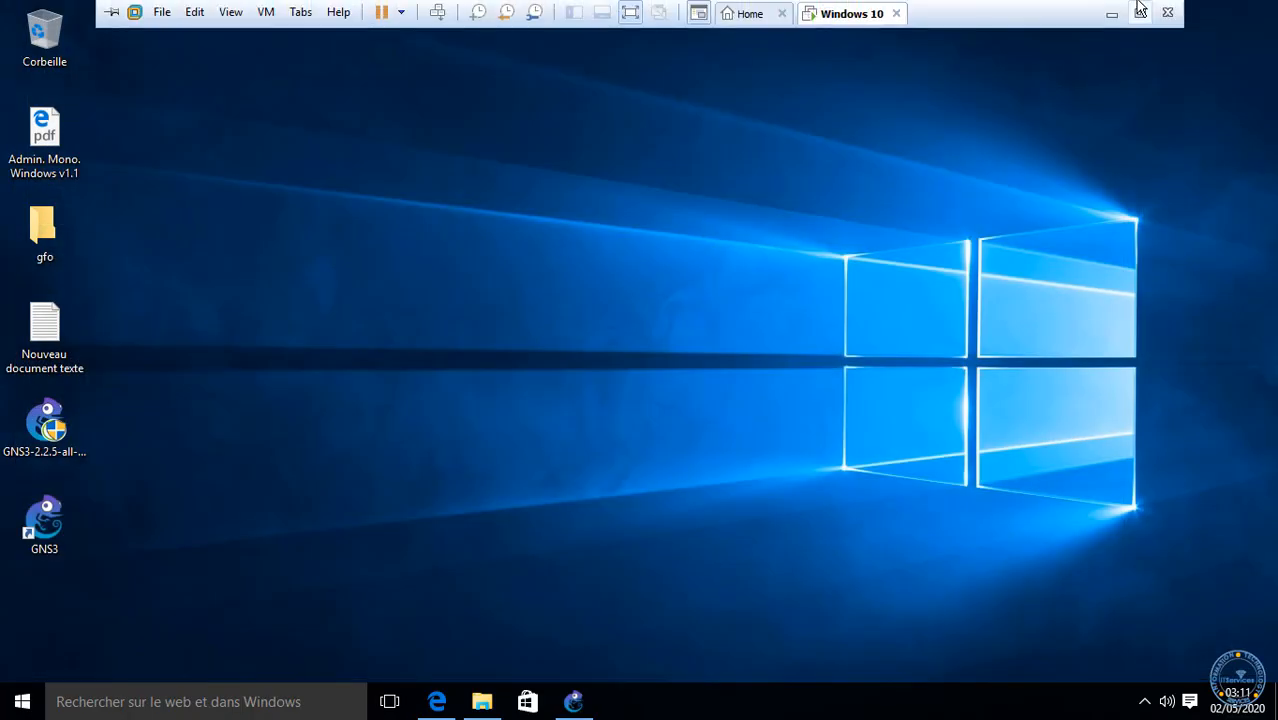
{"action": "left_click", "coordinate": [1121, 12]}
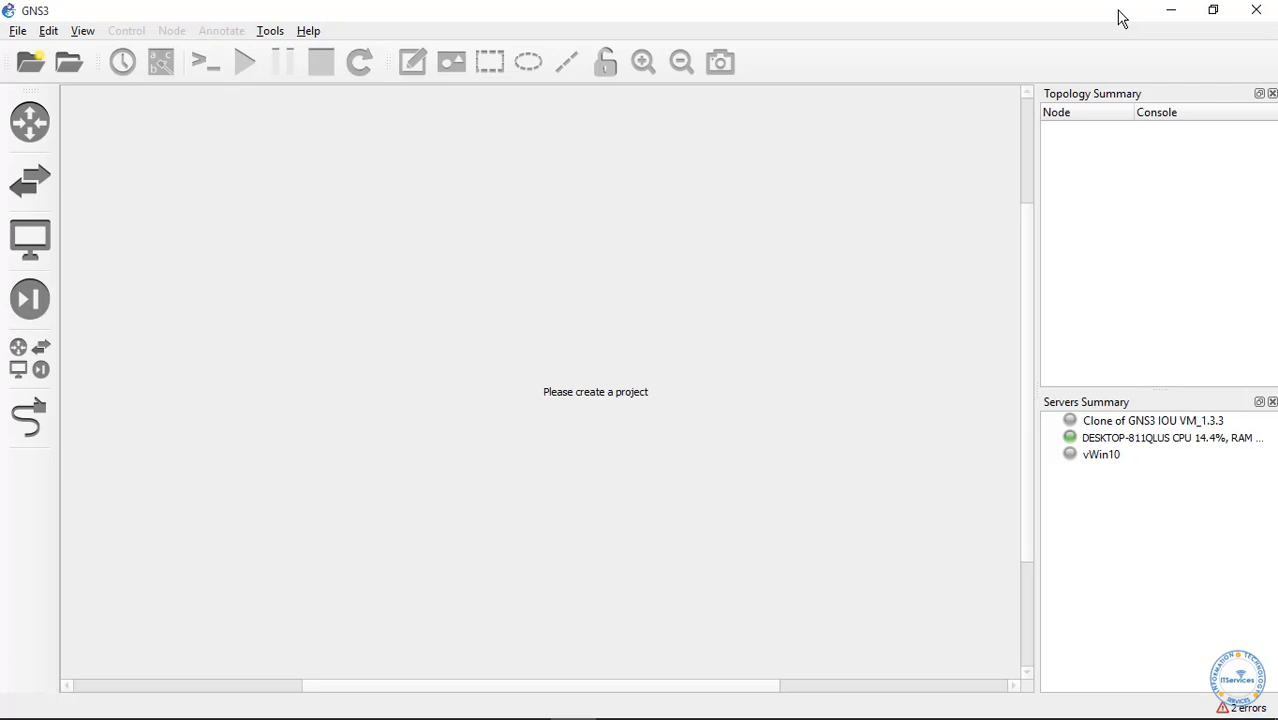
{"action": "left_click", "coordinate": [1254, 12]}
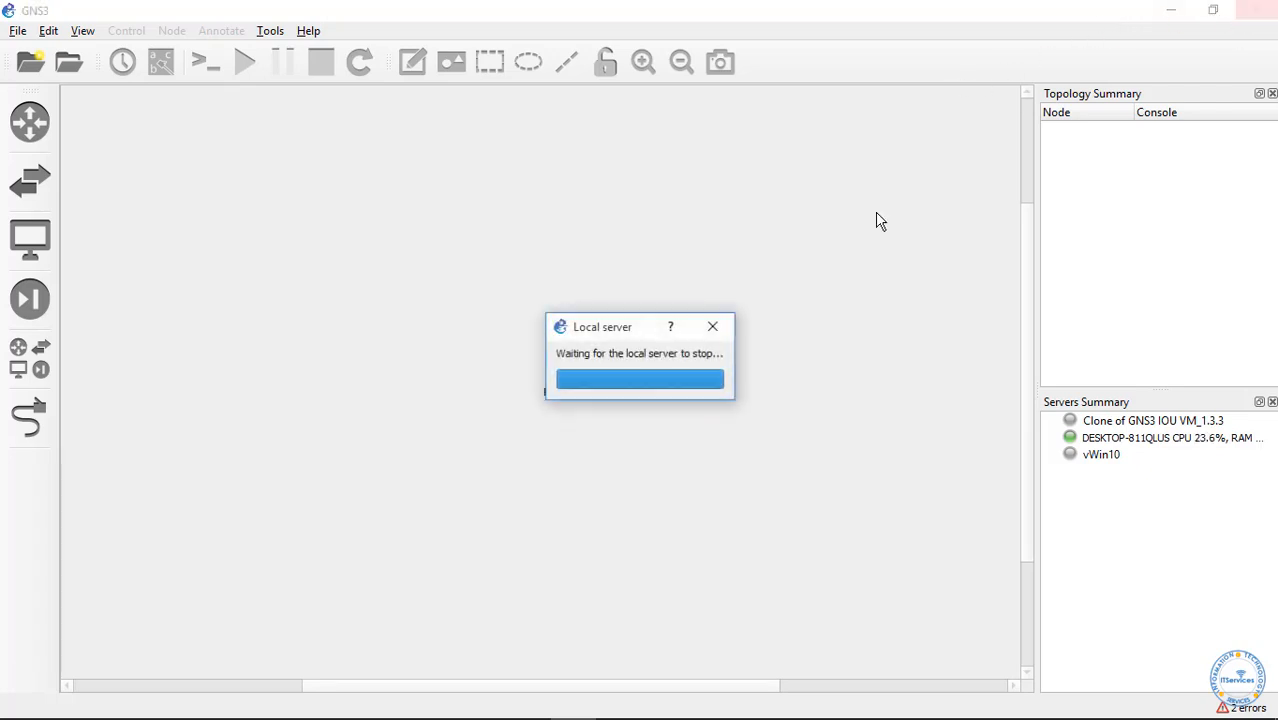